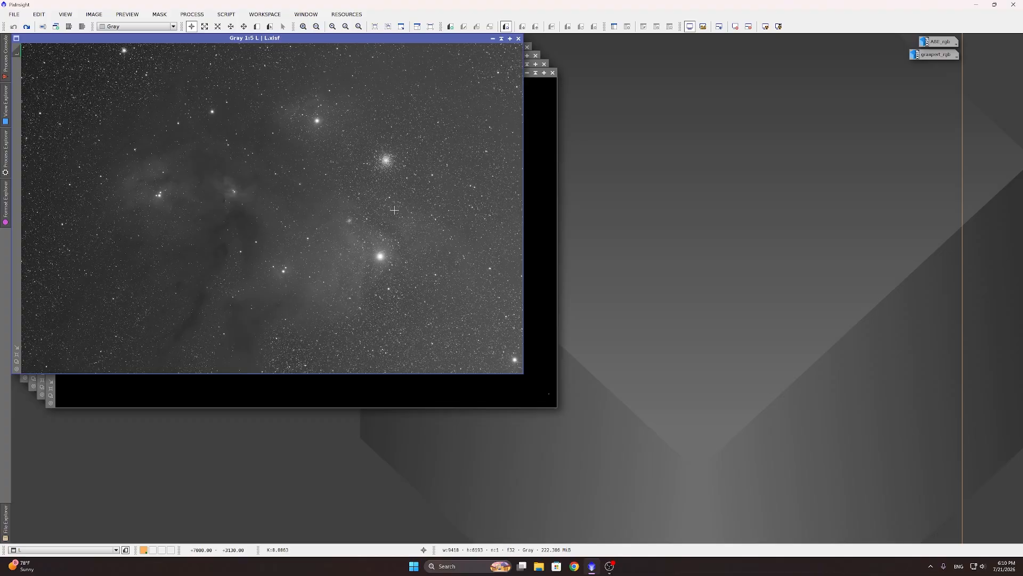
Step: Auto-stretch the H image with STF to reveal its nebulosity, then bring L.xisf back to front
{"action": "scroll", "coordinate": [384, 159], "scroll_direction": "up", "scroll_amount": 2}
{"action": "scroll", "coordinate": [384, 159], "scroll_direction": "down", "scroll_amount": 2}
{"action": "left_click", "coordinate": [527, 171]}
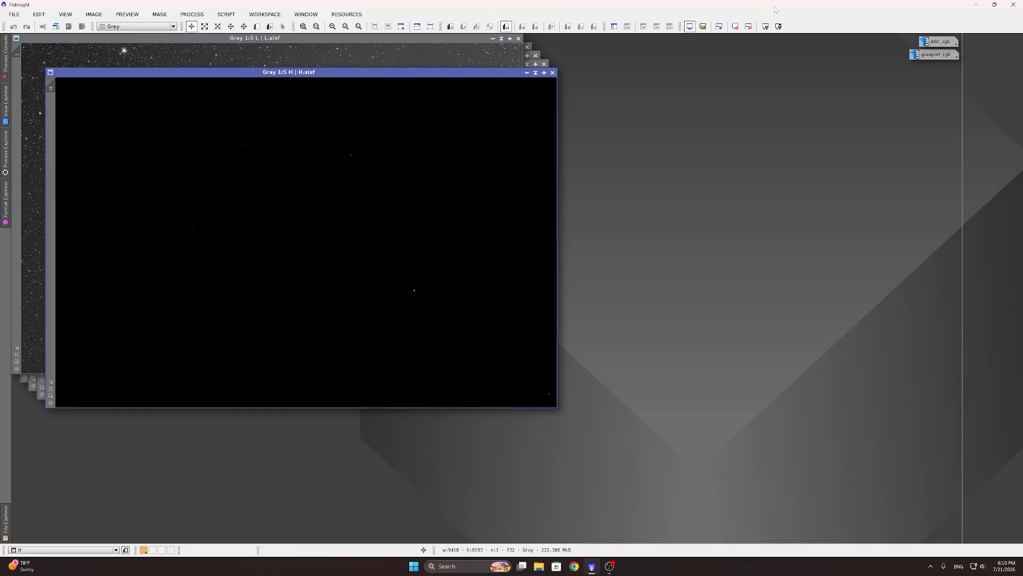
{"action": "left_click", "coordinate": [766, 26]}
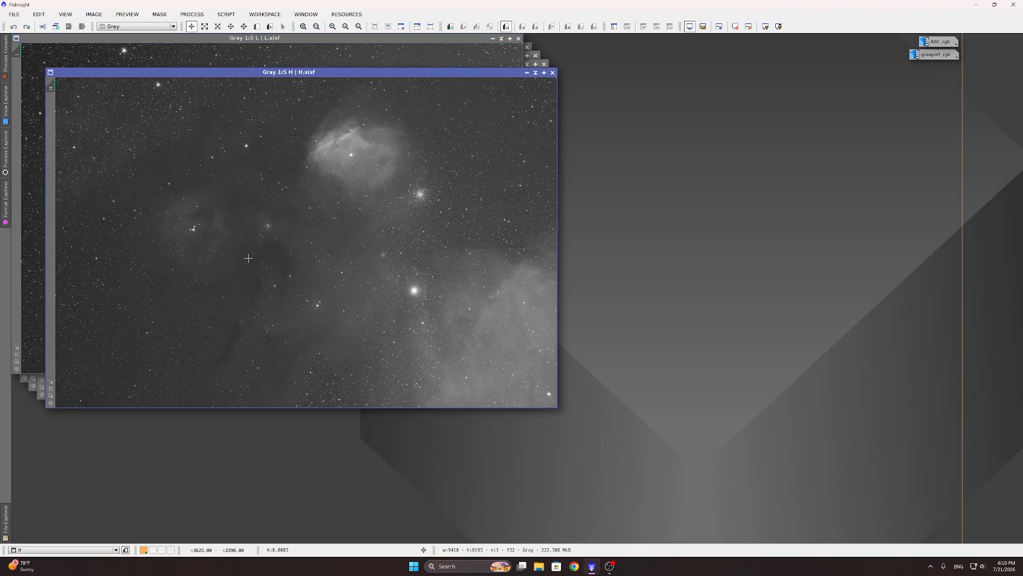
{"action": "scroll", "coordinate": [180, 241], "scroll_direction": "up", "scroll_amount": 3}
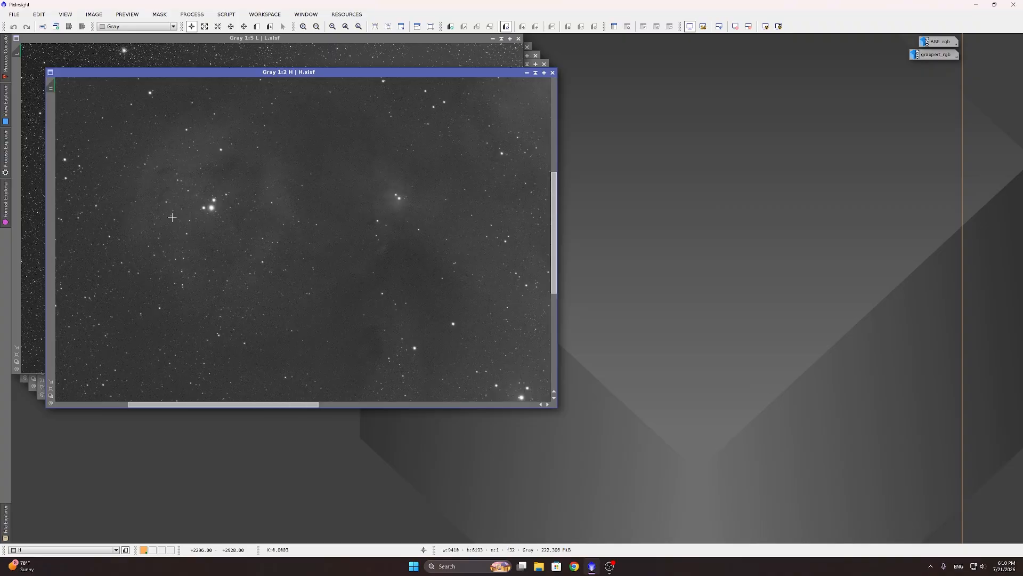
{"action": "scroll", "coordinate": [190, 212], "scroll_direction": "down", "scroll_amount": 3}
{"action": "scroll", "coordinate": [191, 212], "scroll_direction": "up", "scroll_amount": 3}
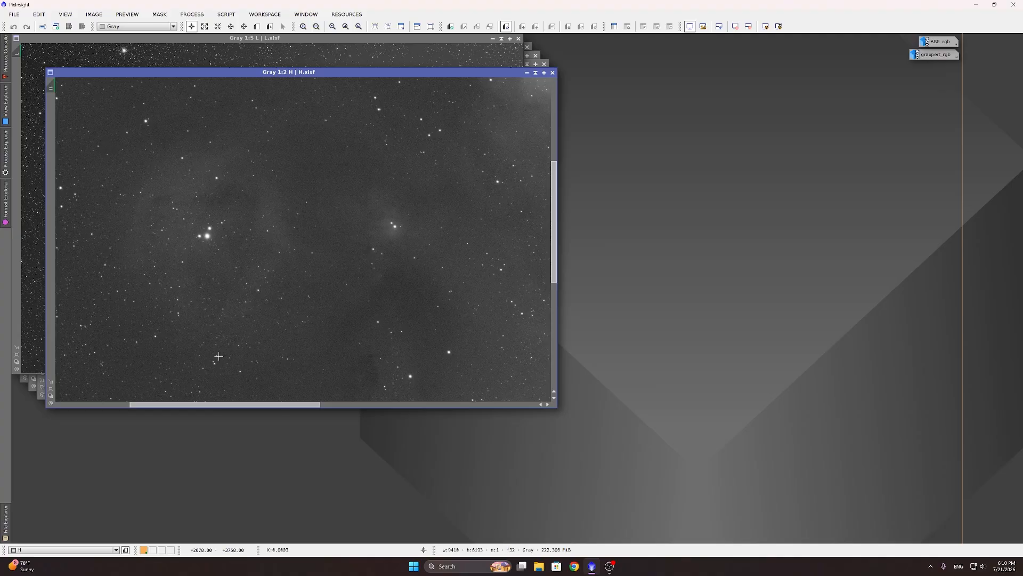
{"action": "scroll", "coordinate": [183, 247], "scroll_direction": "down", "scroll_amount": 3}
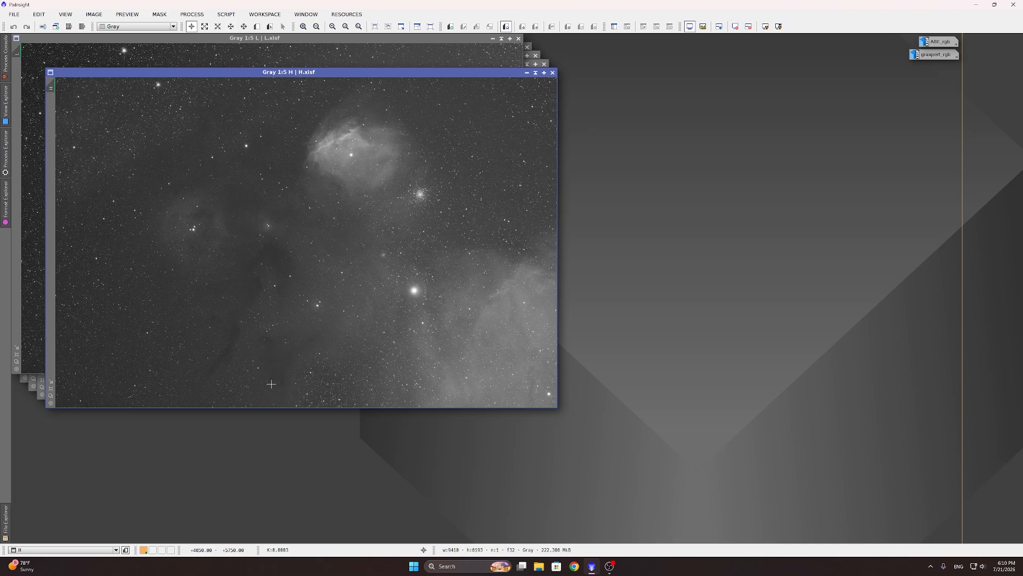
{"action": "left_click", "coordinate": [357, 43]}
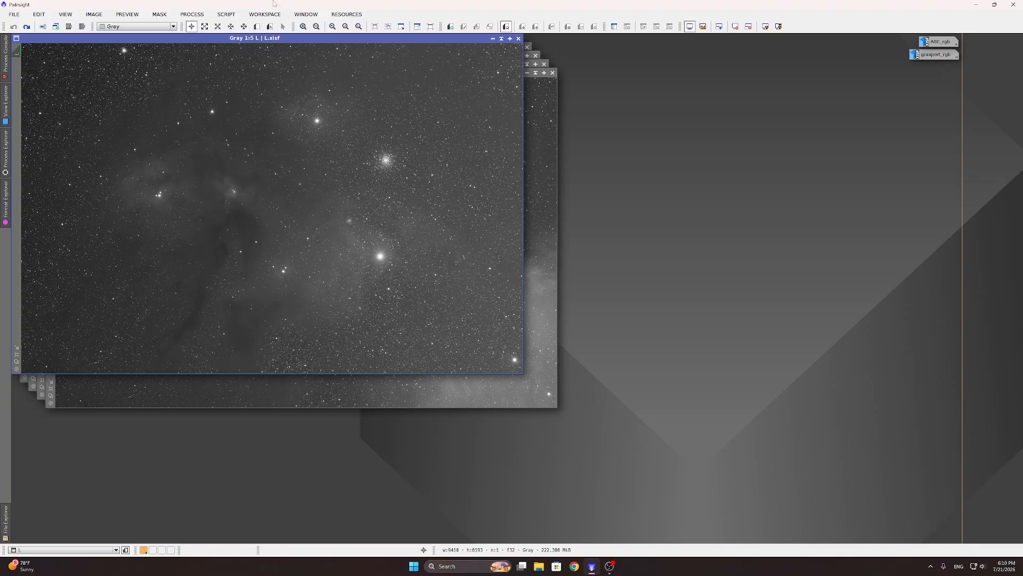
Step: Open ChannelCombination and assign the R image as the red channel source
{"action": "left_click", "coordinate": [193, 16]}
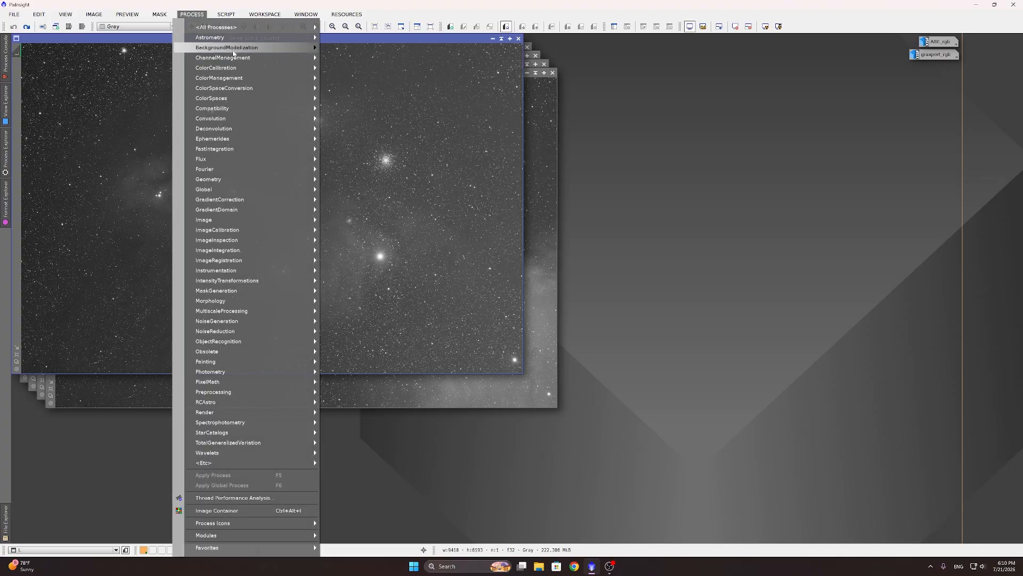
{"action": "mouse_move", "coordinate": [244, 59]}
{"action": "left_click", "coordinate": [351, 59]}
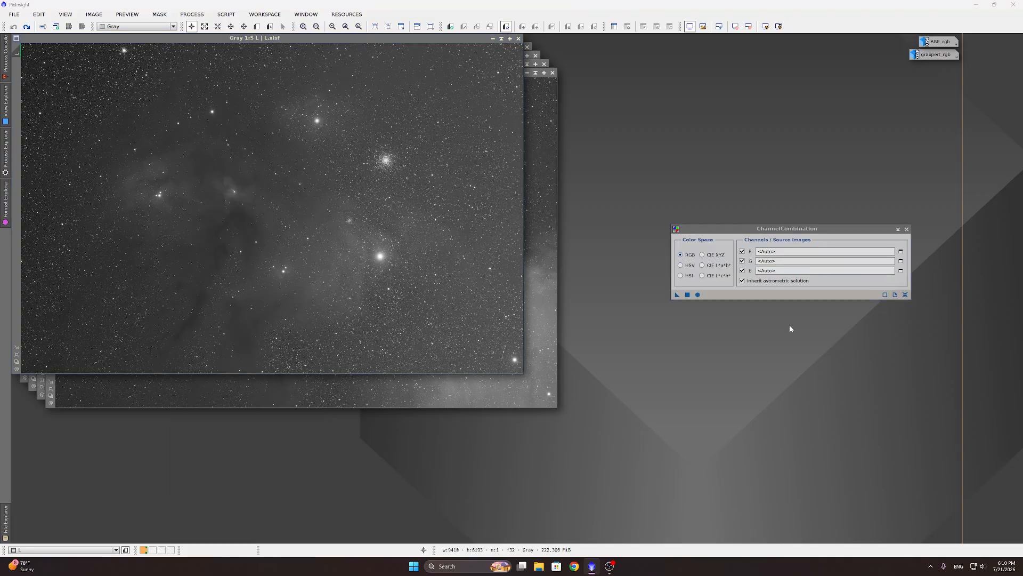
{"action": "left_click", "coordinate": [900, 251]}
{"action": "left_click", "coordinate": [480, 277]}
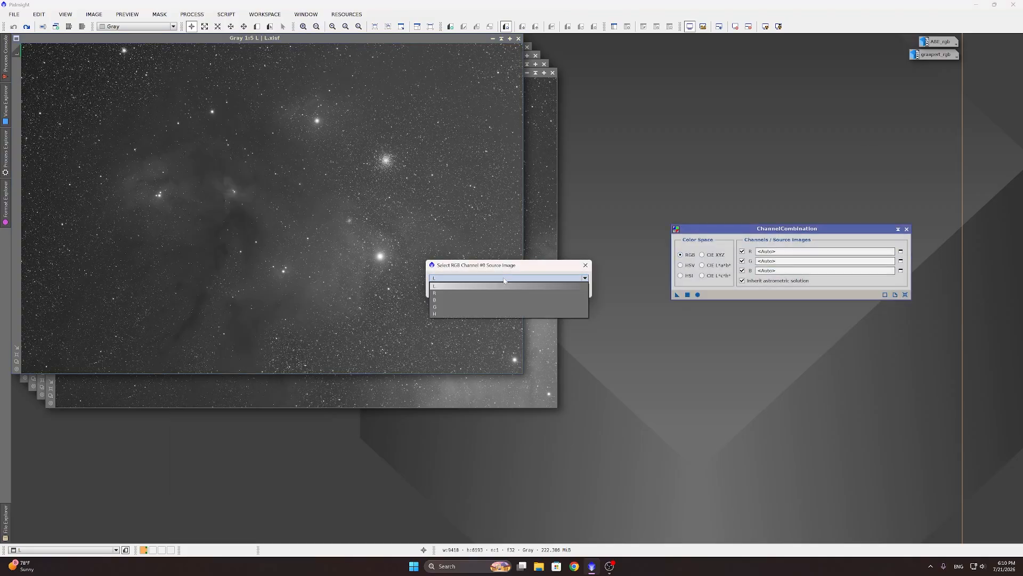
{"action": "left_click", "coordinate": [464, 292]}
{"action": "left_click", "coordinate": [525, 290]}
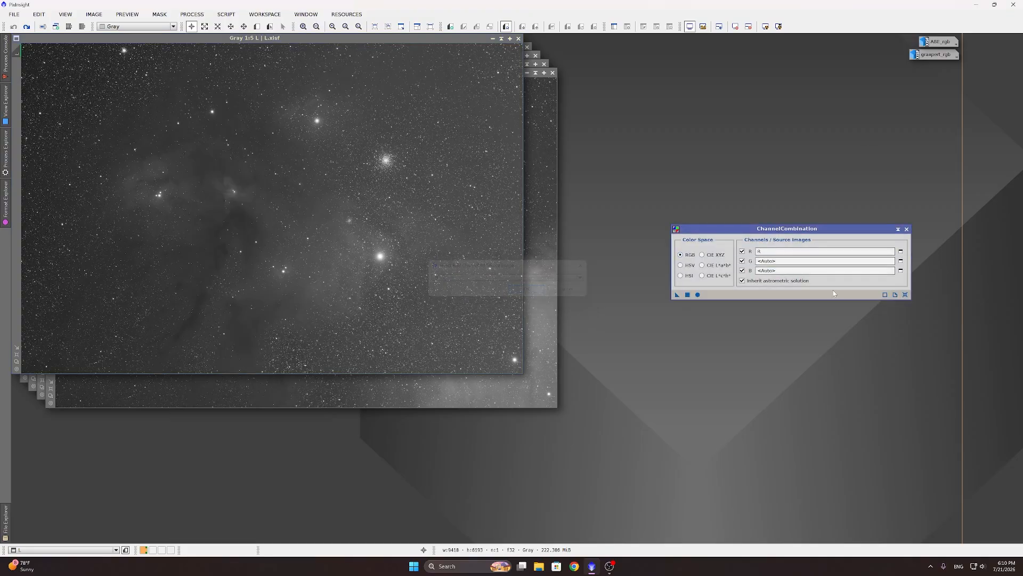
Step: Assign G and B as the green and blue sources and combine them globally into Image20
{"action": "left_click", "coordinate": [900, 261]}
{"action": "left_click", "coordinate": [479, 278]}
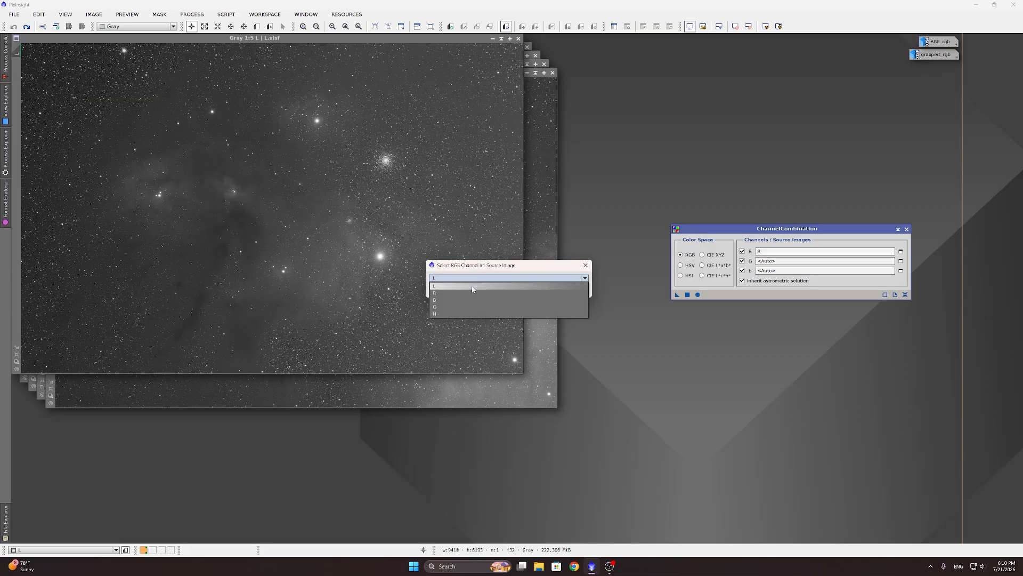
{"action": "left_click", "coordinate": [455, 307]}
{"action": "left_click", "coordinate": [525, 290]}
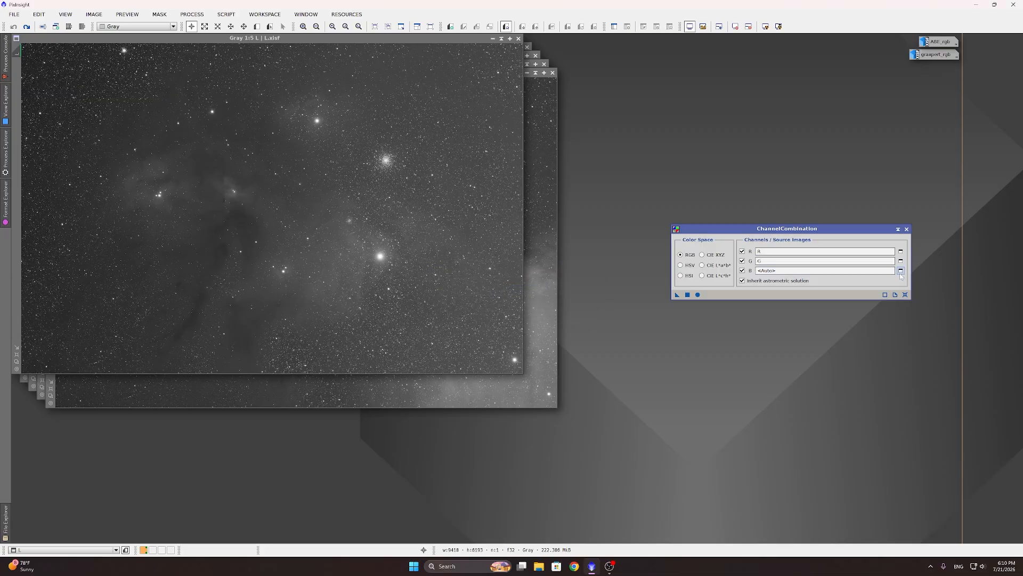
{"action": "left_click", "coordinate": [901, 270]}
{"action": "left_click", "coordinate": [506, 277]}
{"action": "left_click", "coordinate": [456, 314]}
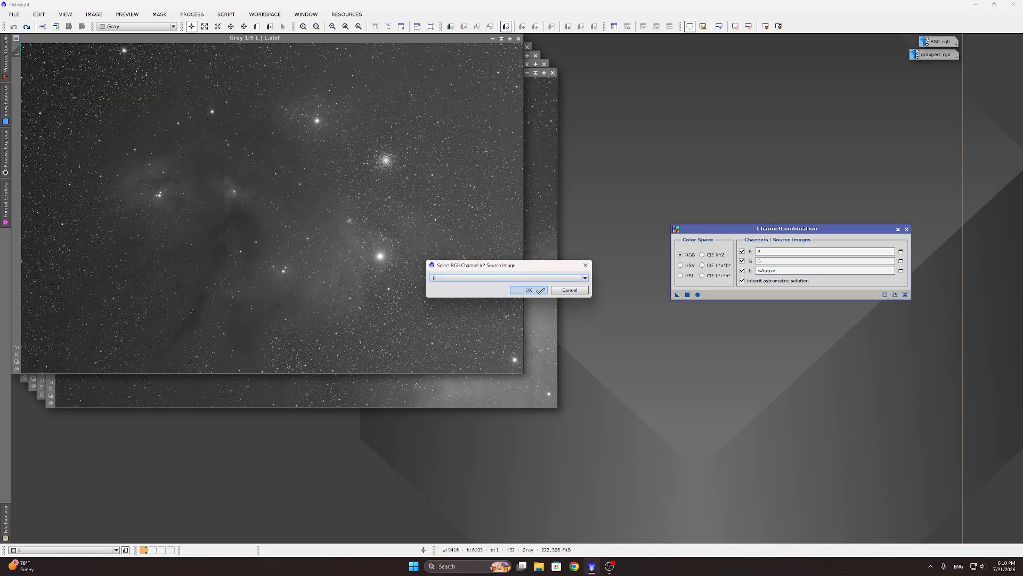
{"action": "left_click", "coordinate": [529, 290]}
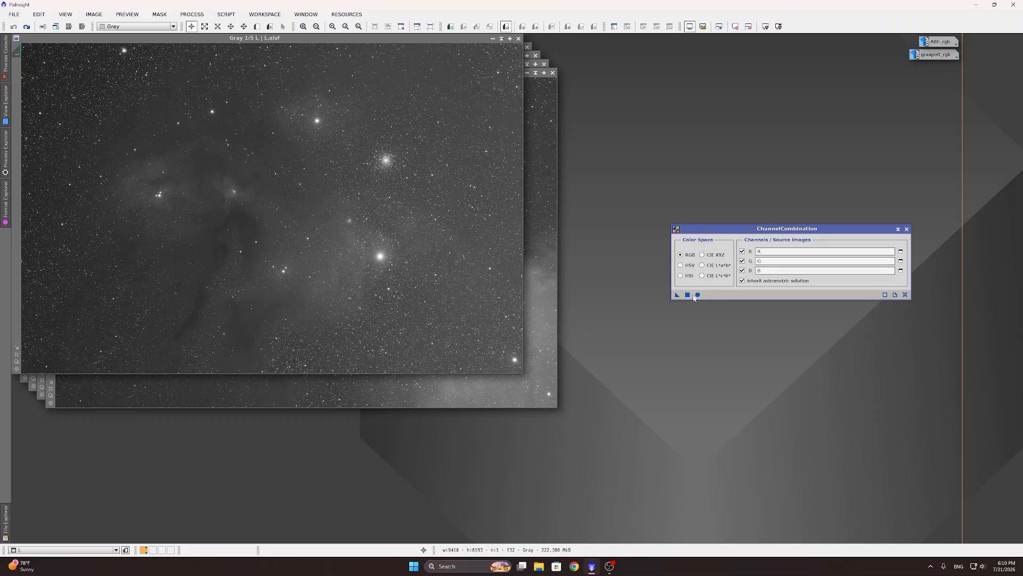
{"action": "left_click", "coordinate": [697, 295]}
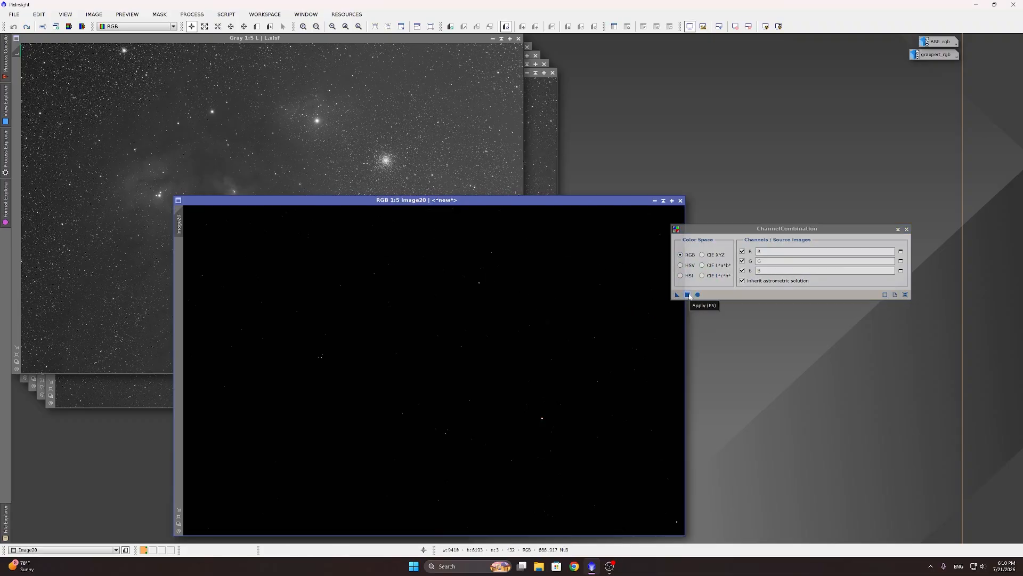
Step: Try applying ChannelCombination onto the L image and dismiss the resulting error
{"action": "left_click", "coordinate": [369, 38]}
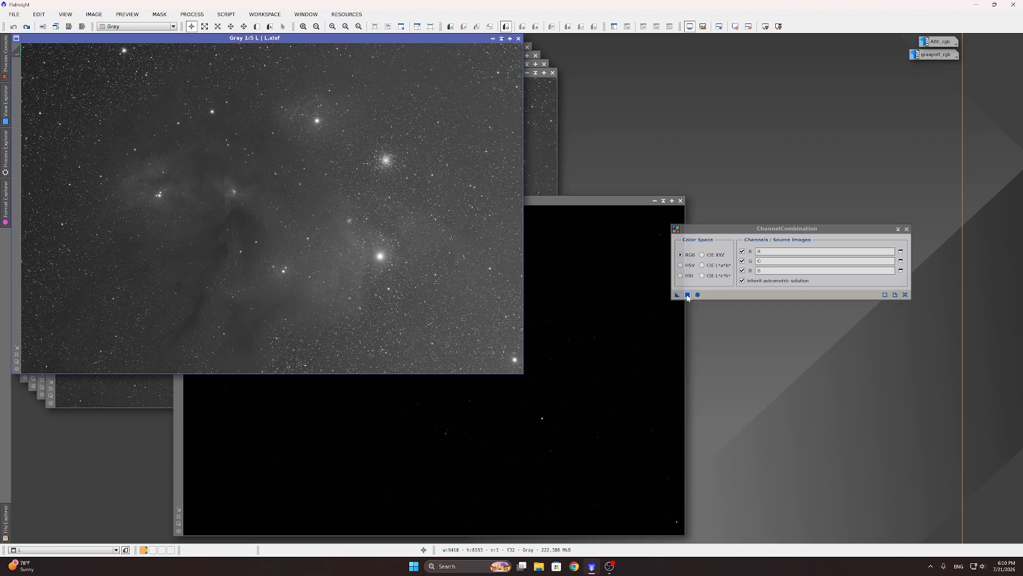
{"action": "left_click_drag", "start_coordinate": [688, 296], "coordinate": [331, 171]}
{"action": "left_click", "coordinate": [510, 308]}
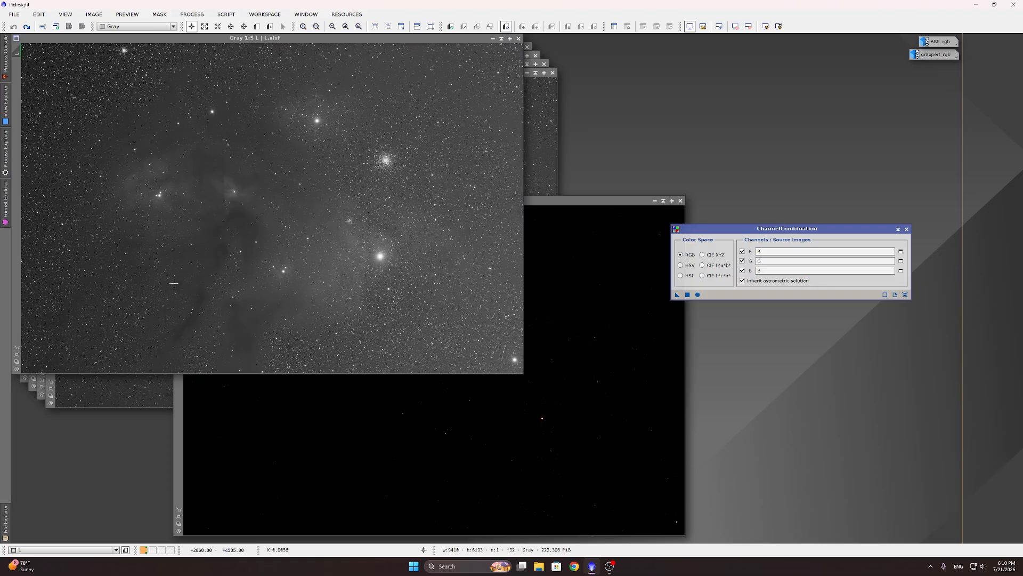
Step: Auto-stretch Image20, rename it RGB, and minimise it to an icon parked at the bottom left
{"action": "left_click", "coordinate": [594, 202]}
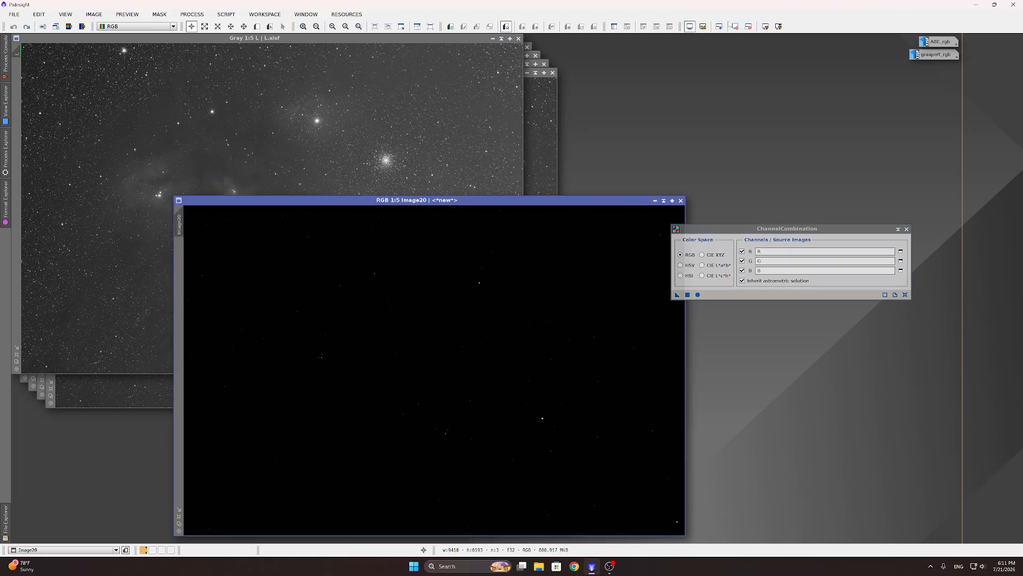
{"action": "left_click", "coordinate": [766, 30]}
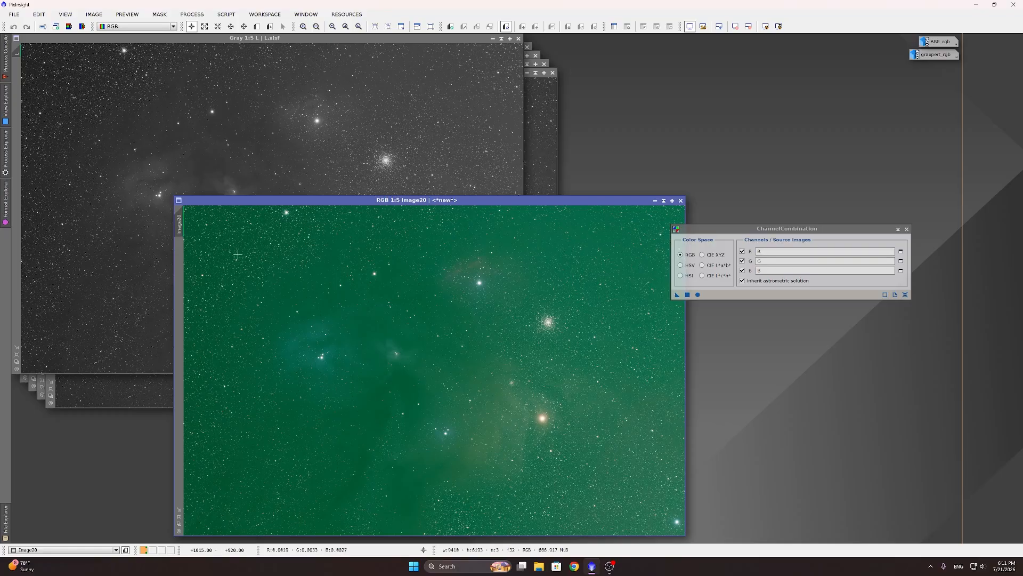
{"action": "double_click", "coordinate": [179, 224]}
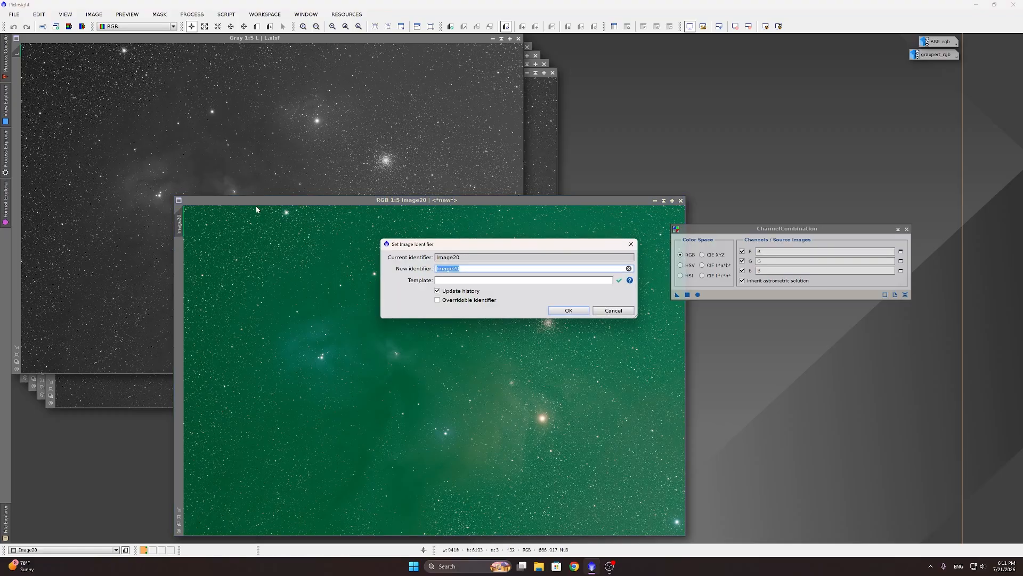
{"action": "type", "text": "RGB"}
{"action": "key", "text": "Return"}
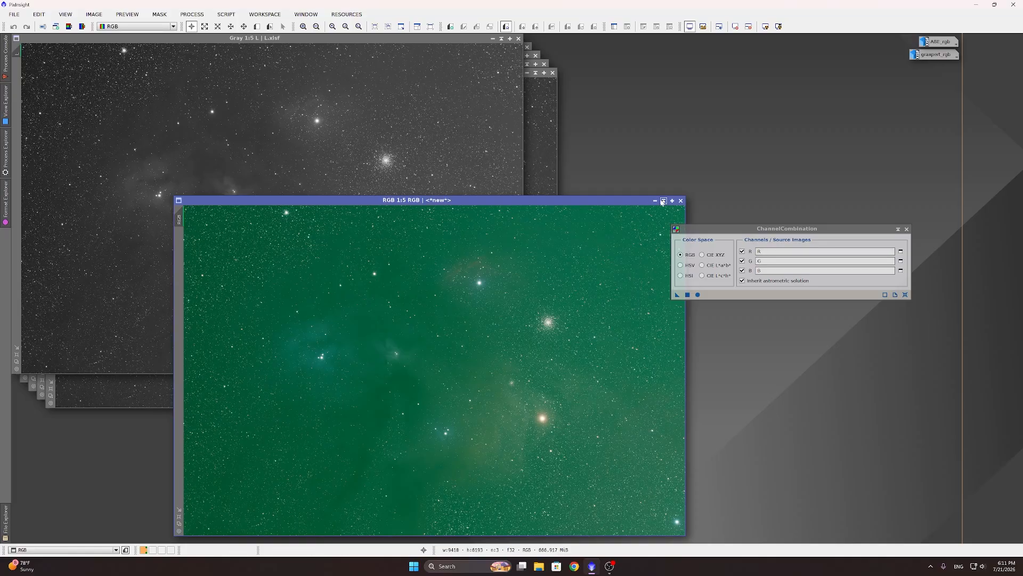
{"action": "left_click", "coordinate": [664, 201]}
{"action": "left_click_drag", "start_coordinate": [442, 372], "coordinate": [24, 538]}
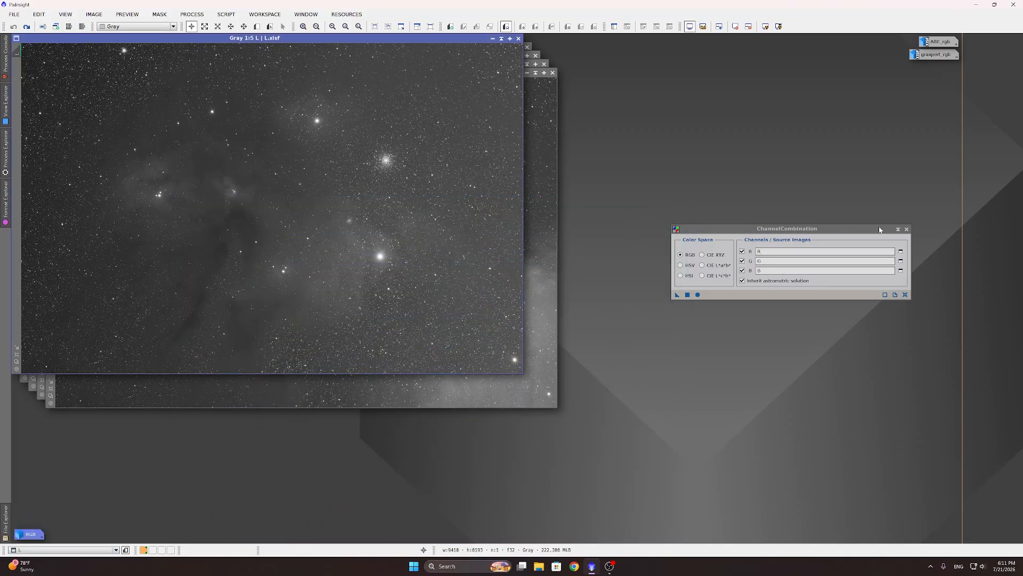
Step: Close ChannelCombination, restore the ABE_rgb and graxpert_rgb icons, and switch between them to compare
{"action": "left_click", "coordinate": [906, 228]}
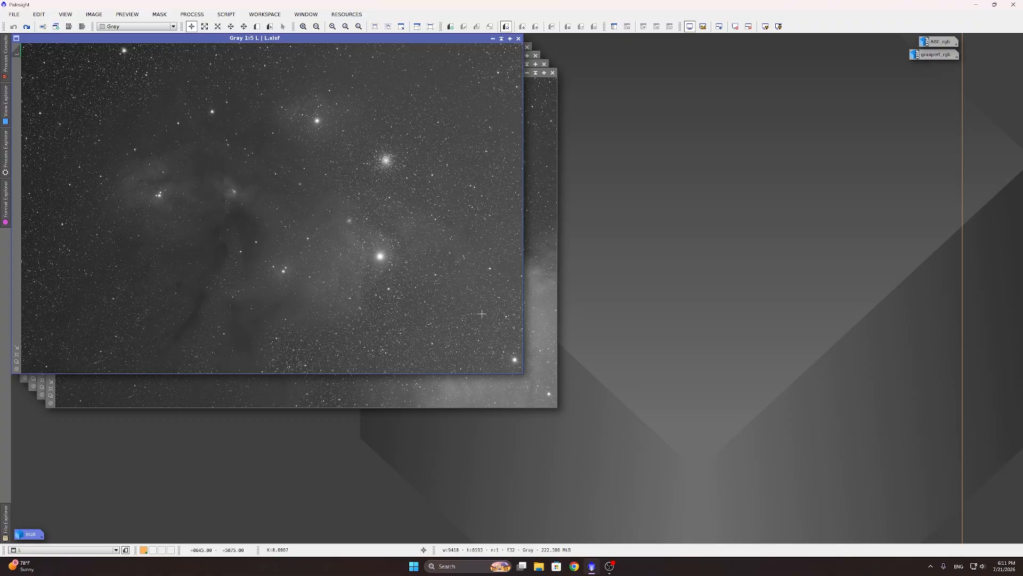
{"action": "double_click", "coordinate": [938, 41]}
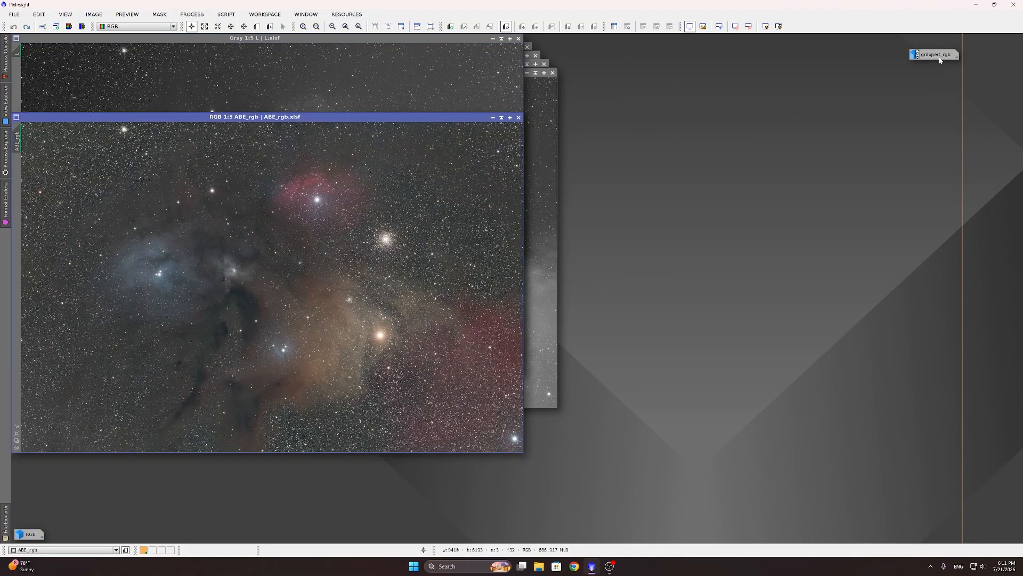
{"action": "double_click", "coordinate": [936, 55]}
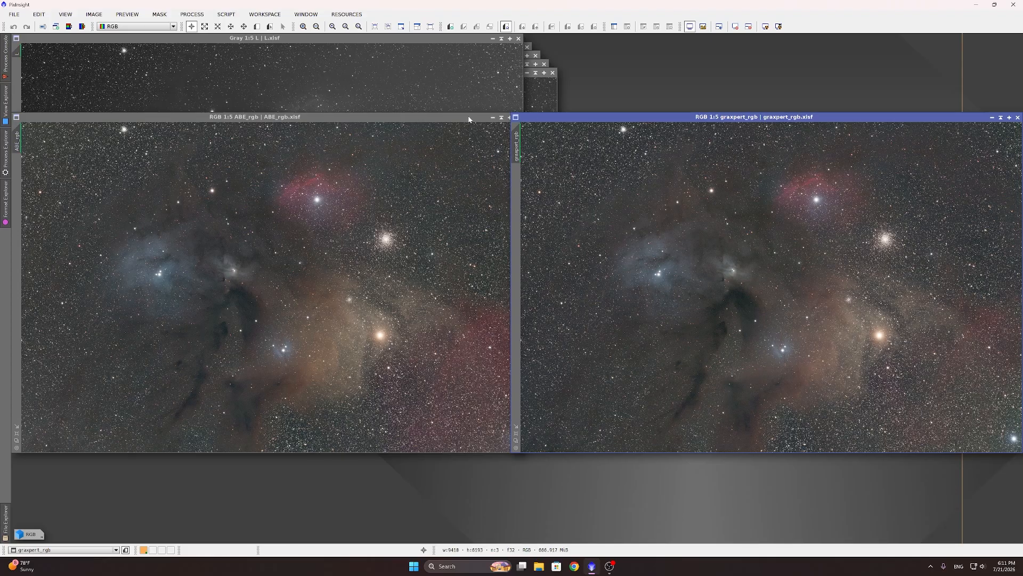
{"action": "left_click", "coordinate": [405, 116]}
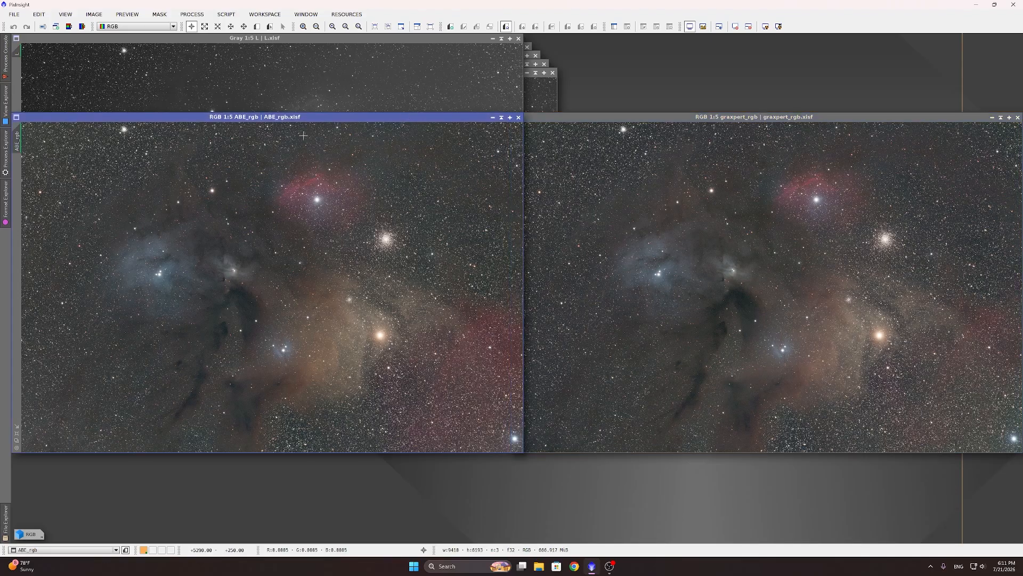
{"action": "left_click", "coordinate": [742, 120]}
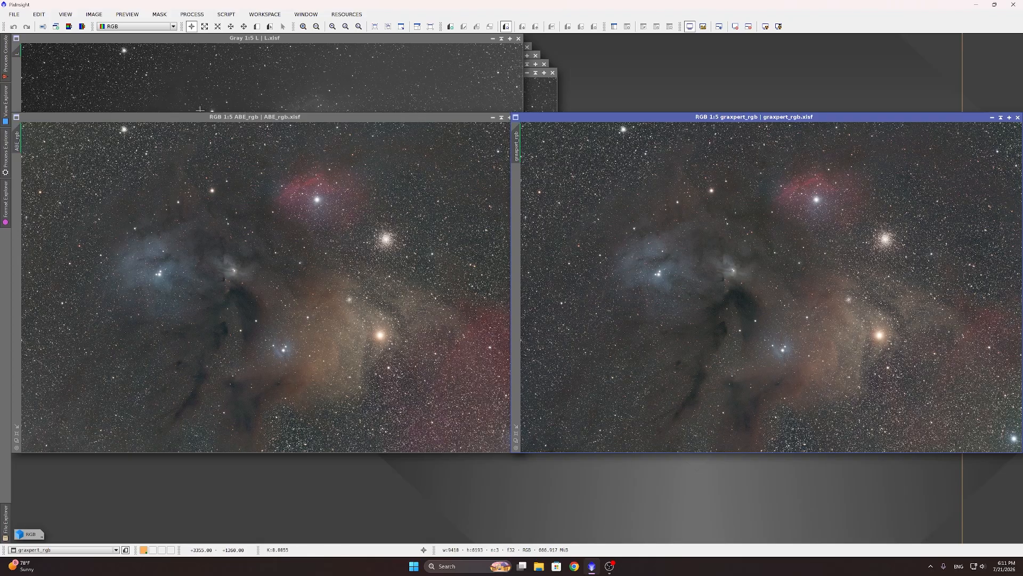
{"action": "left_click", "coordinate": [219, 125]}
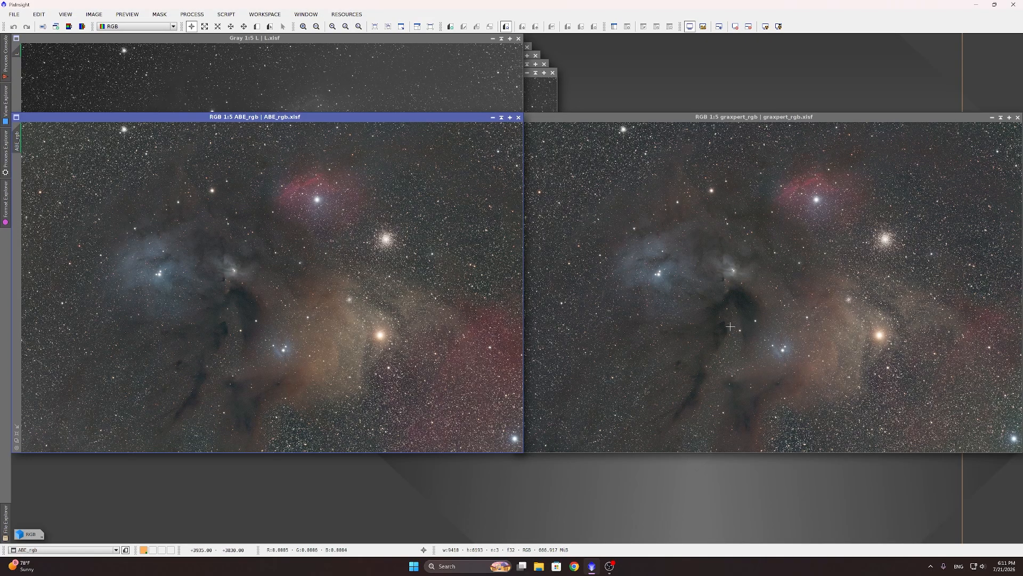
Step: Zoom in and out on graxpert_rgb and ABE_rgb to compare their background correction up close
{"action": "left_click", "coordinate": [1007, 436]}
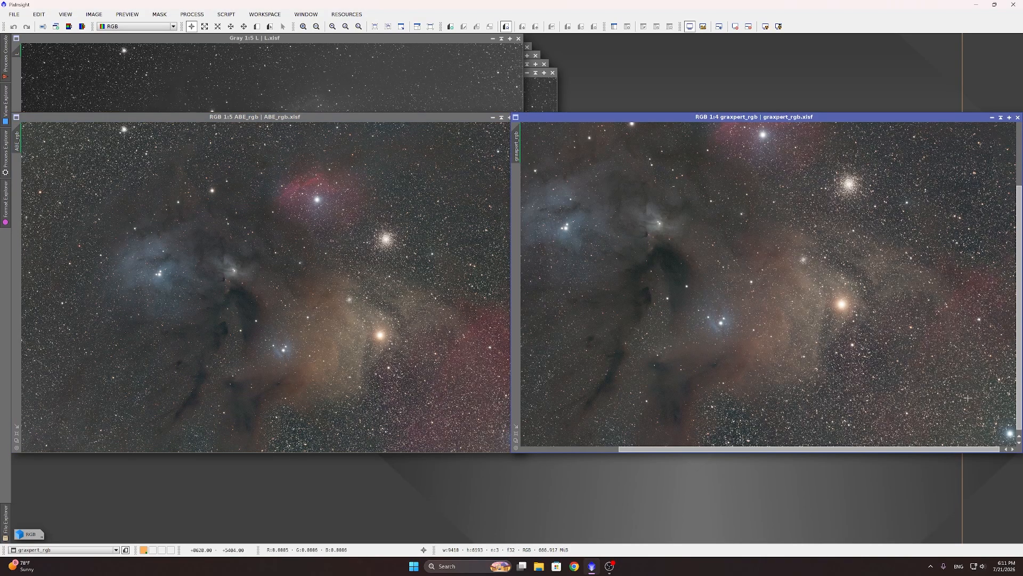
{"action": "scroll", "coordinate": [956, 166], "scroll_direction": "up", "scroll_amount": 4}
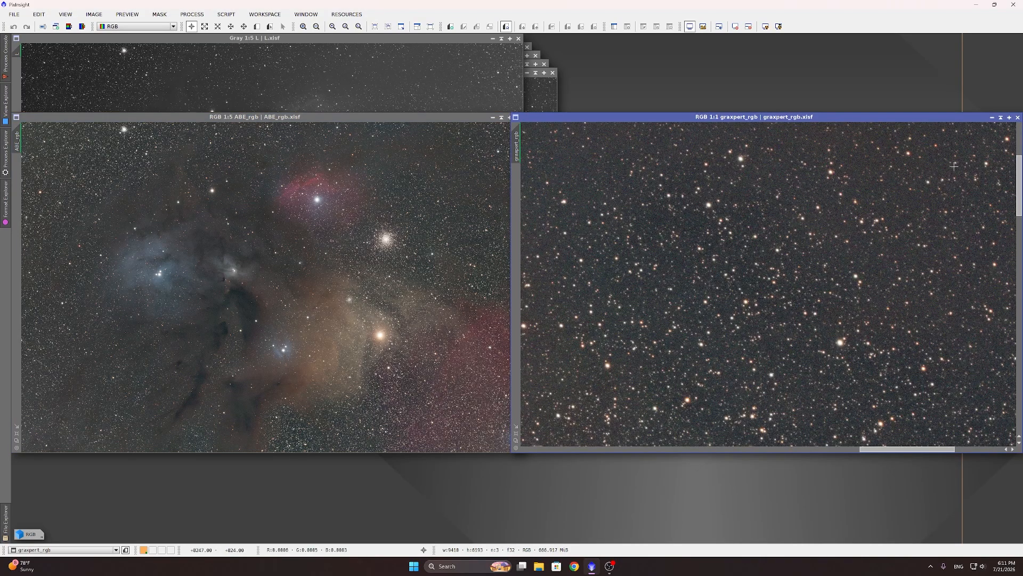
{"action": "scroll", "coordinate": [941, 166], "scroll_direction": "down", "scroll_amount": 3}
{"action": "scroll", "coordinate": [942, 166], "scroll_direction": "down", "scroll_amount": 1}
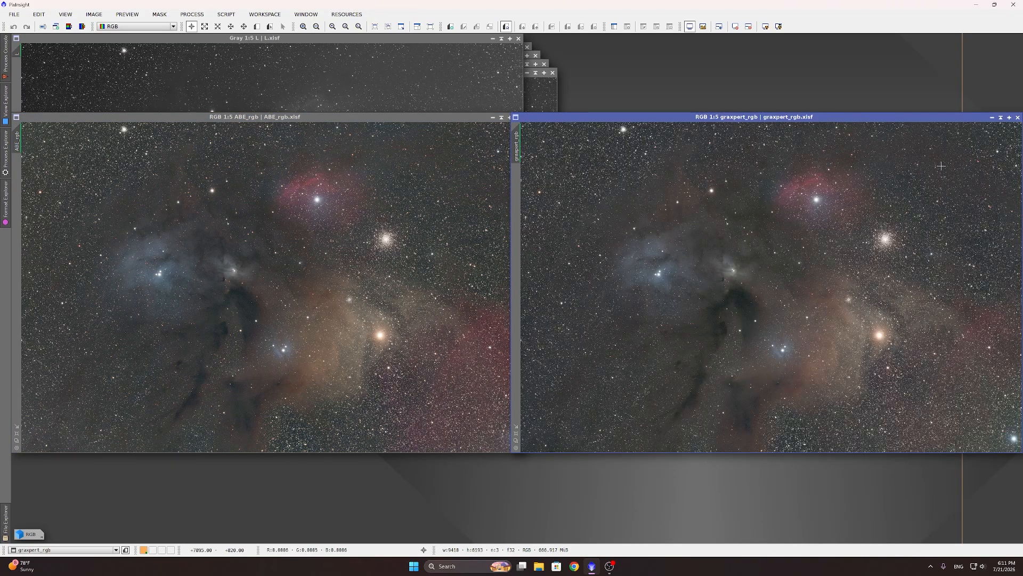
{"action": "scroll", "coordinate": [941, 166], "scroll_direction": "up", "scroll_amount": 4}
{"action": "scroll", "coordinate": [888, 167], "scroll_direction": "down", "scroll_amount": 4}
{"action": "scroll", "coordinate": [990, 429], "scroll_direction": "up", "scroll_amount": 5}
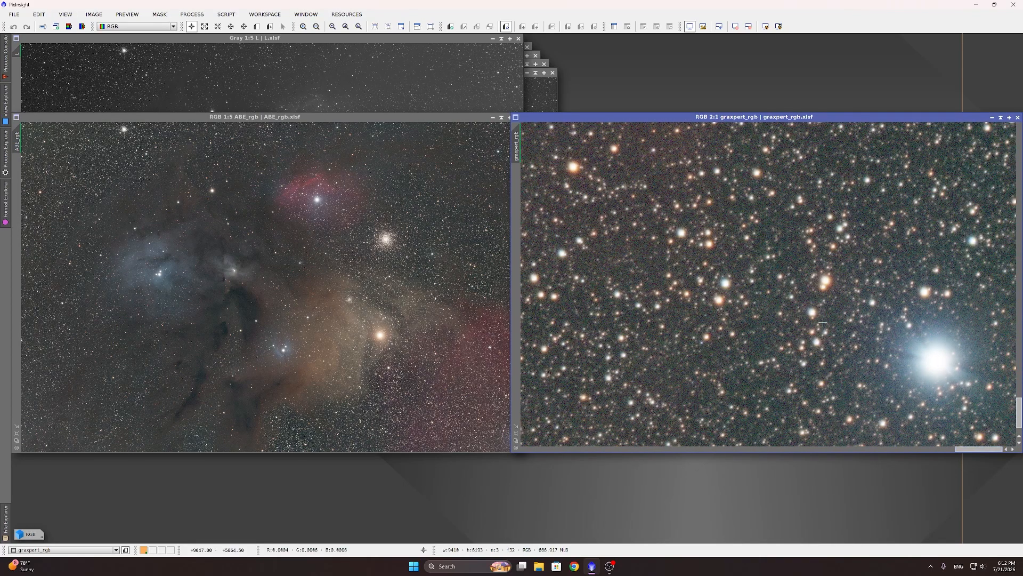
{"action": "scroll", "coordinate": [823, 323], "scroll_direction": "down", "scroll_amount": 2}
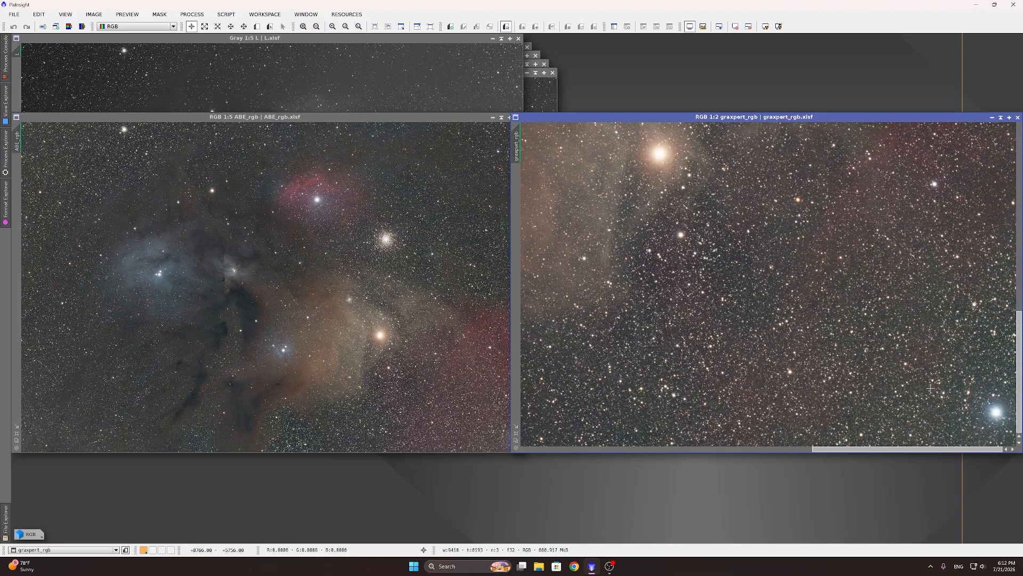
{"action": "scroll", "coordinate": [930, 388], "scroll_direction": "down", "scroll_amount": 3}
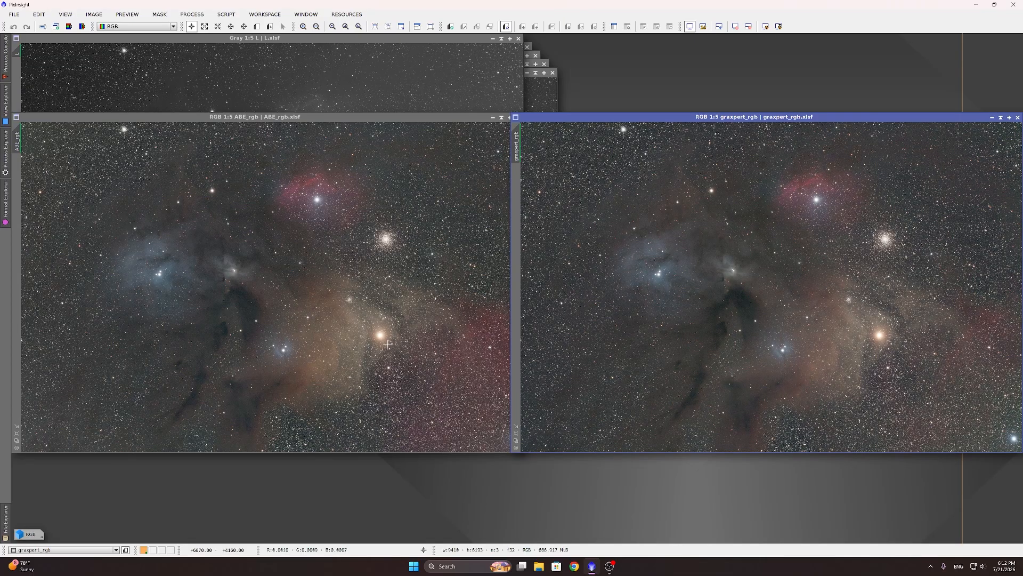
{"action": "scroll", "coordinate": [388, 344], "scroll_direction": "up", "scroll_amount": 3}
{"action": "scroll", "coordinate": [210, 330], "scroll_direction": "up", "scroll_amount": 1}
{"action": "scroll", "coordinate": [304, 314], "scroll_direction": "down", "scroll_amount": 1}
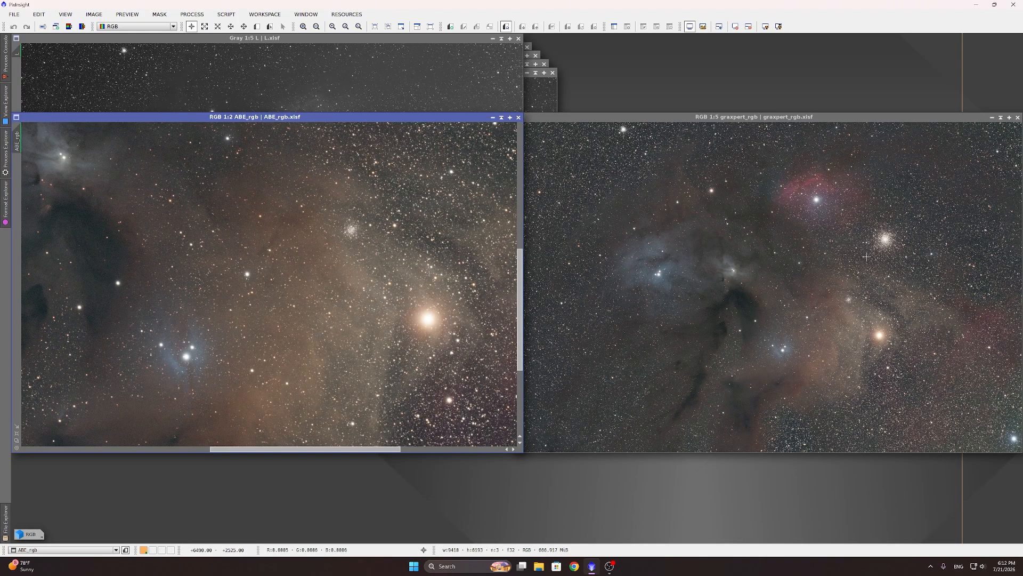
{"action": "scroll", "coordinate": [898, 349], "scroll_direction": "up", "scroll_amount": 3}
{"action": "scroll", "coordinate": [898, 349], "scroll_direction": "up", "scroll_amount": 1}
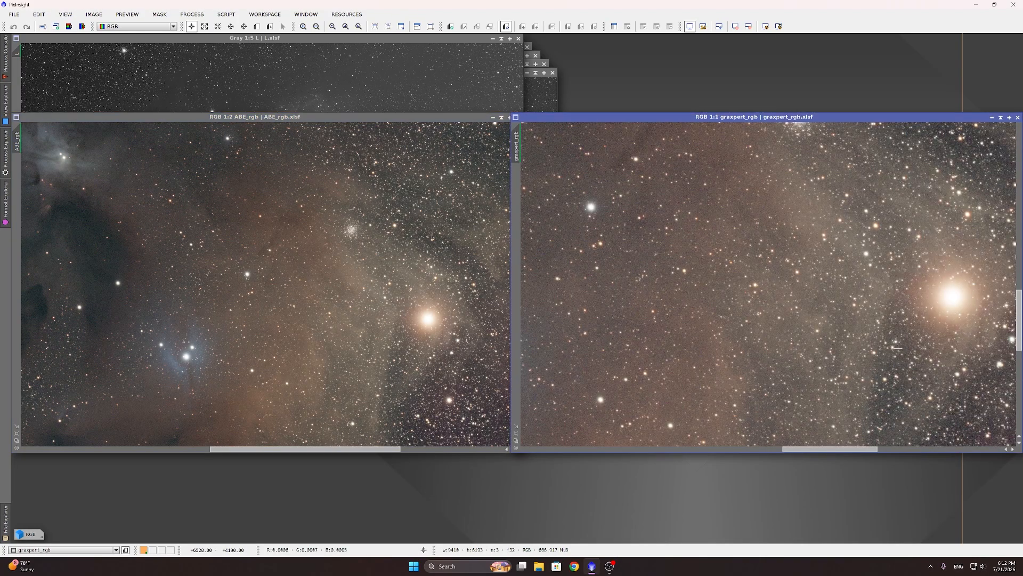
{"action": "scroll", "coordinate": [898, 347], "scroll_direction": "down", "scroll_amount": 1}
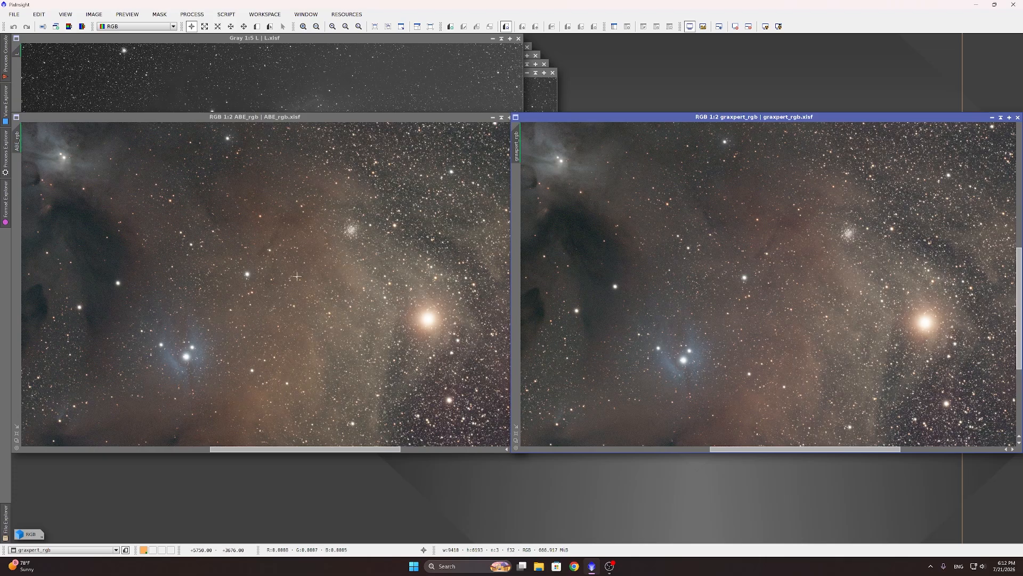
{"action": "scroll", "coordinate": [297, 276], "scroll_direction": "down", "scroll_amount": 4}
{"action": "scroll", "coordinate": [298, 277], "scroll_direction": "up", "scroll_amount": 1}
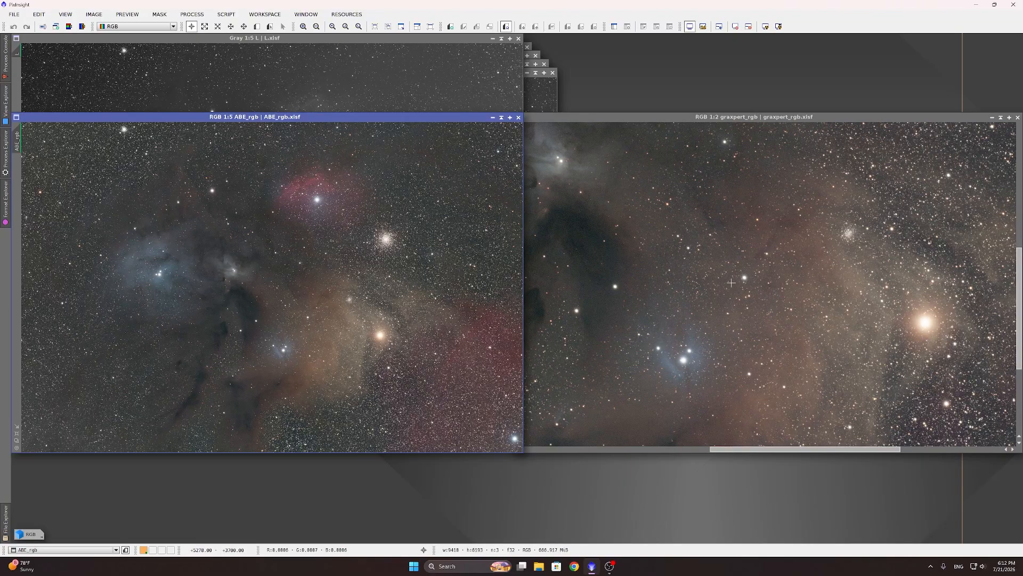
{"action": "scroll", "coordinate": [731, 282], "scroll_direction": "down", "scroll_amount": 3}
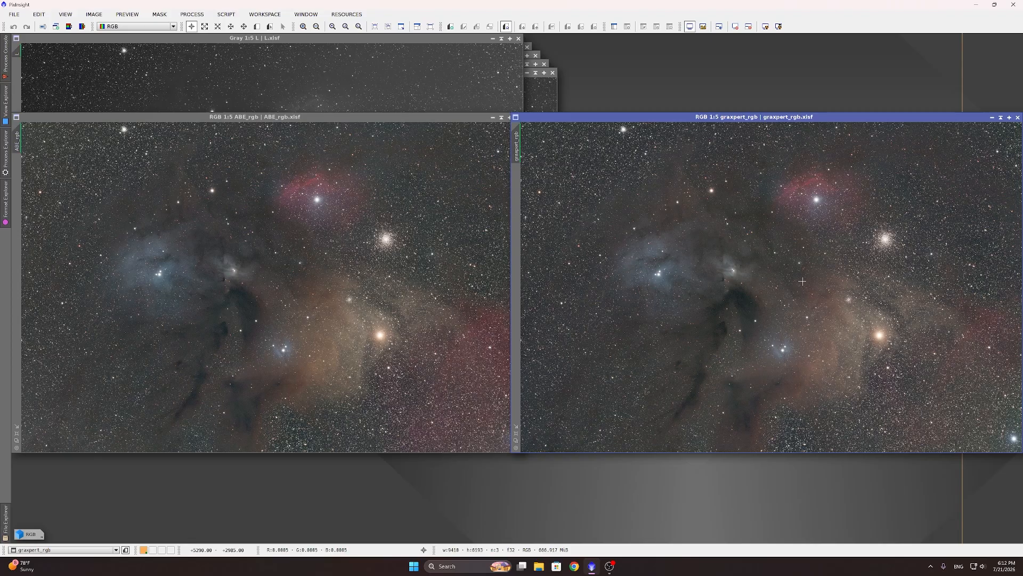
Step: Minimise graxpert_rgb and ABE_rgb back to icons, leaving L.xisf in front
{"action": "left_click", "coordinate": [992, 117]}
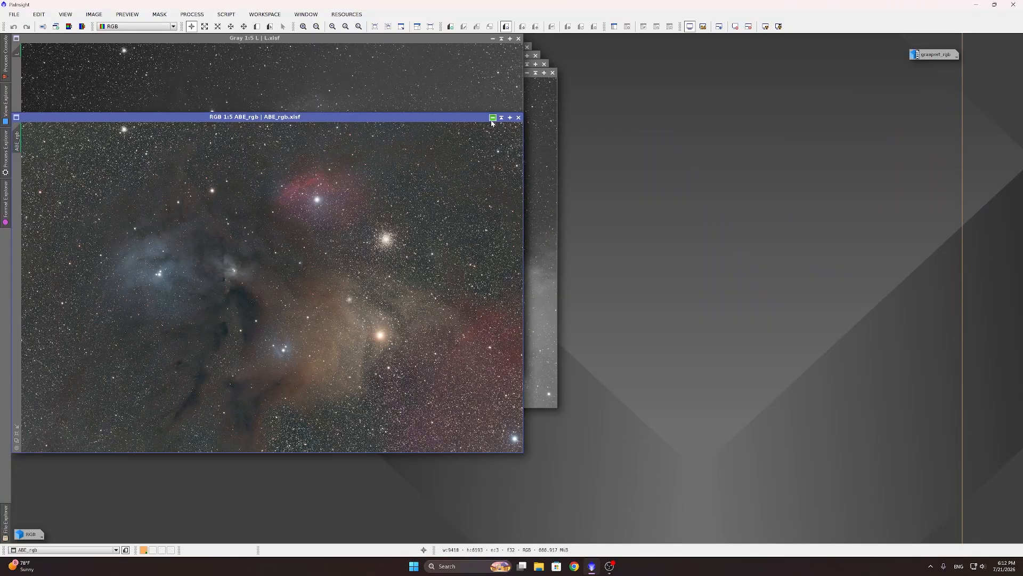
{"action": "left_click", "coordinate": [492, 118]}
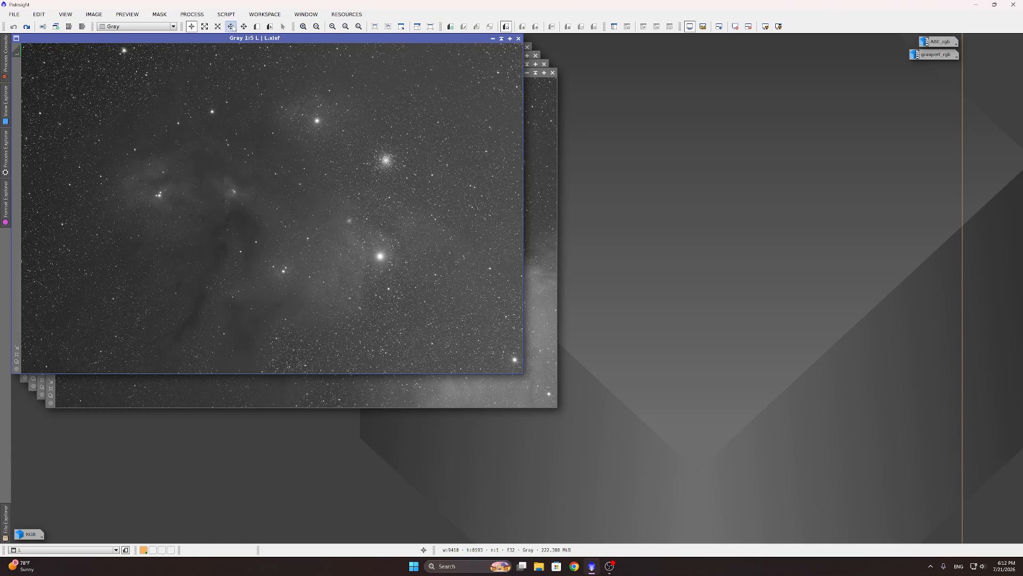
{"action": "left_click", "coordinate": [191, 14]}
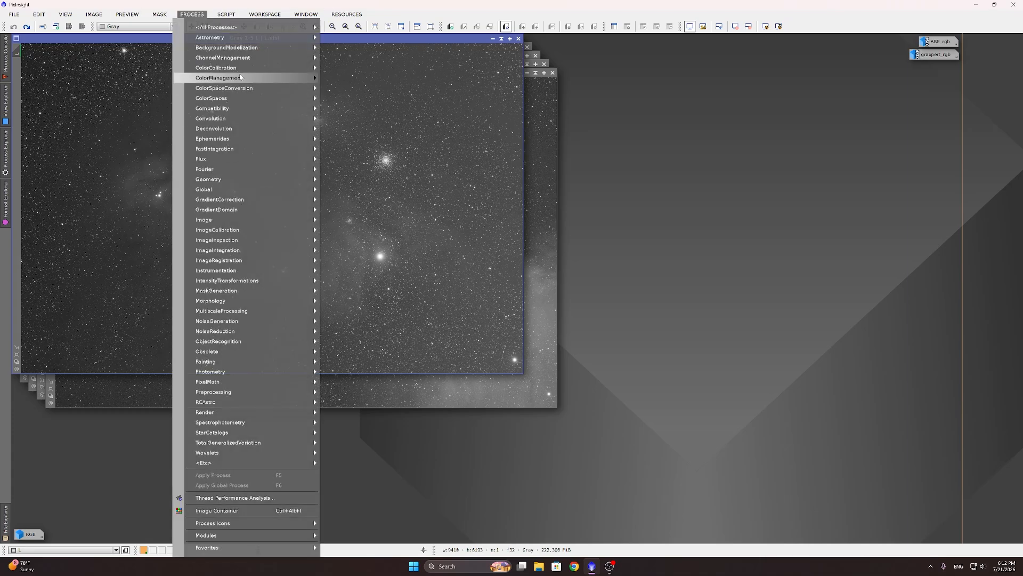
Step: Reset AutomaticBackgroundExtractor and set function degree 2, Subtraction correction, and Replace target image
{"action": "mouse_move", "coordinate": [250, 51]}
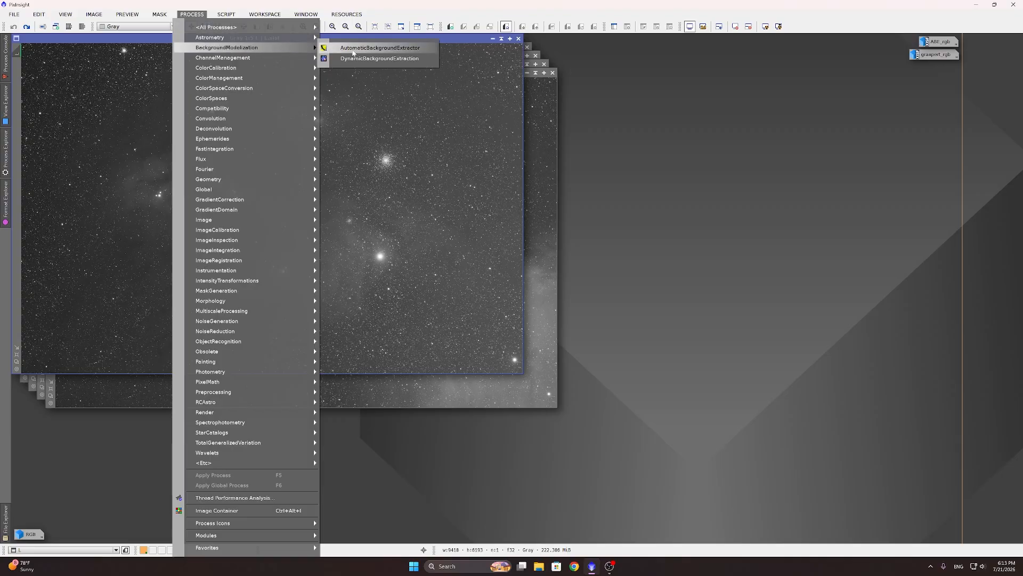
{"action": "left_click", "coordinate": [375, 51]}
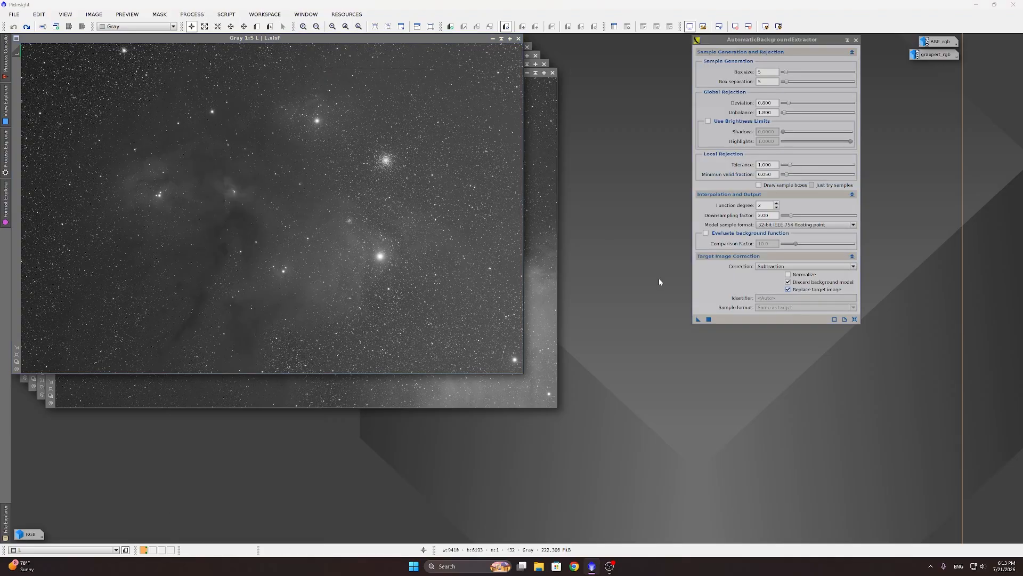
{"action": "left_click", "coordinate": [855, 319]}
{"action": "double_click", "coordinate": [776, 207]}
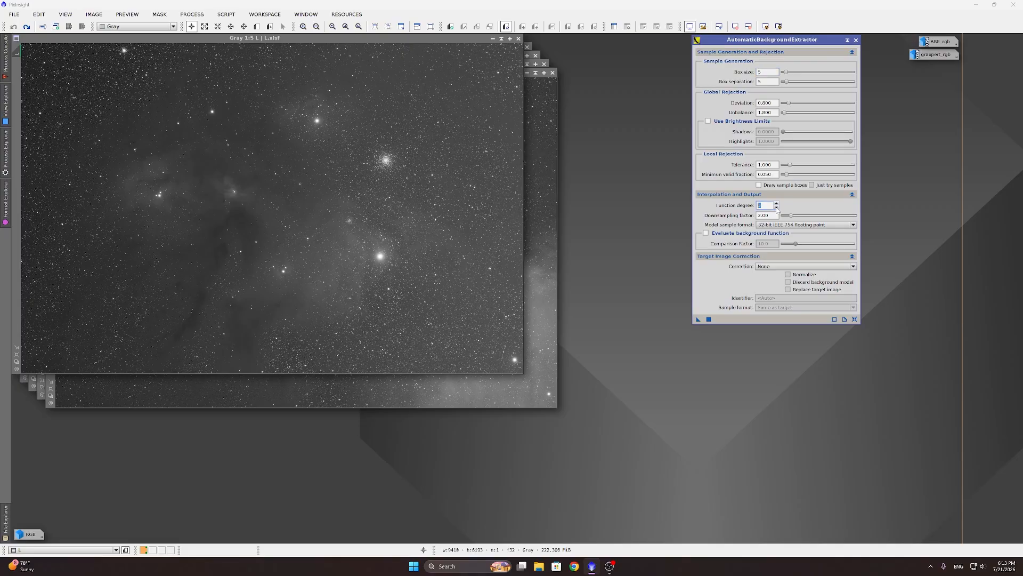
{"action": "left_click", "coordinate": [782, 266]}
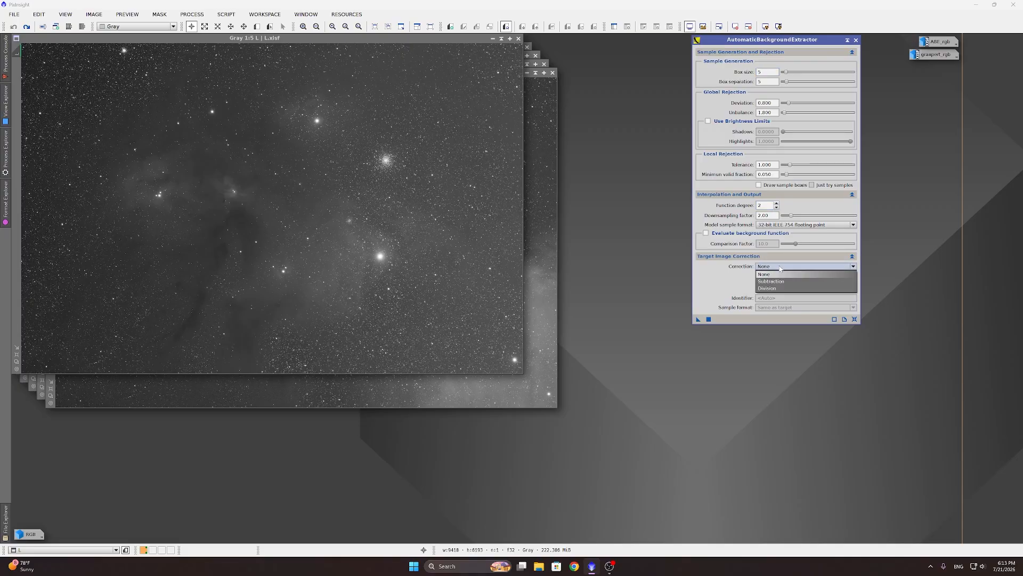
{"action": "left_click", "coordinate": [770, 282]}
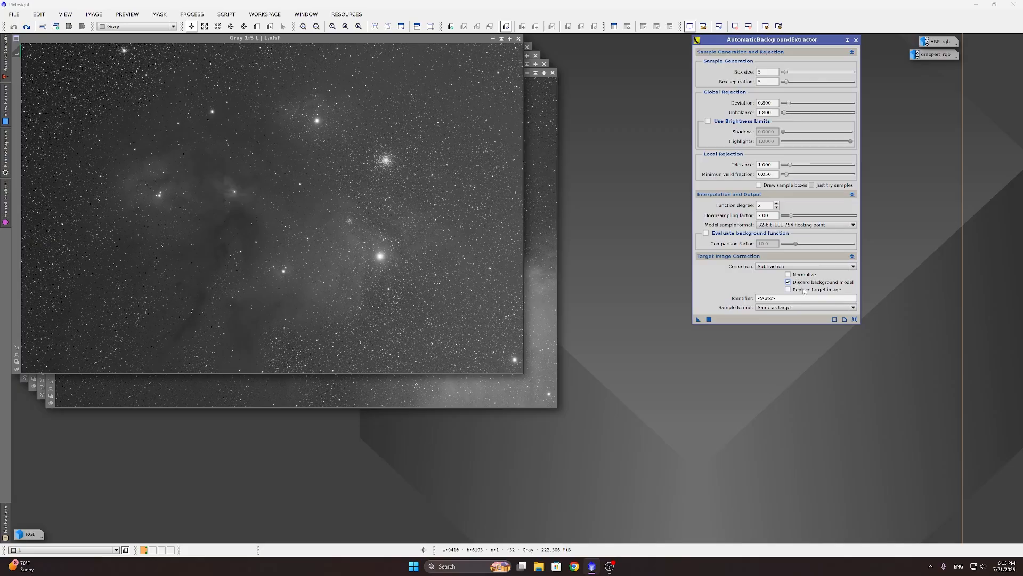
{"action": "left_click", "coordinate": [798, 290]}
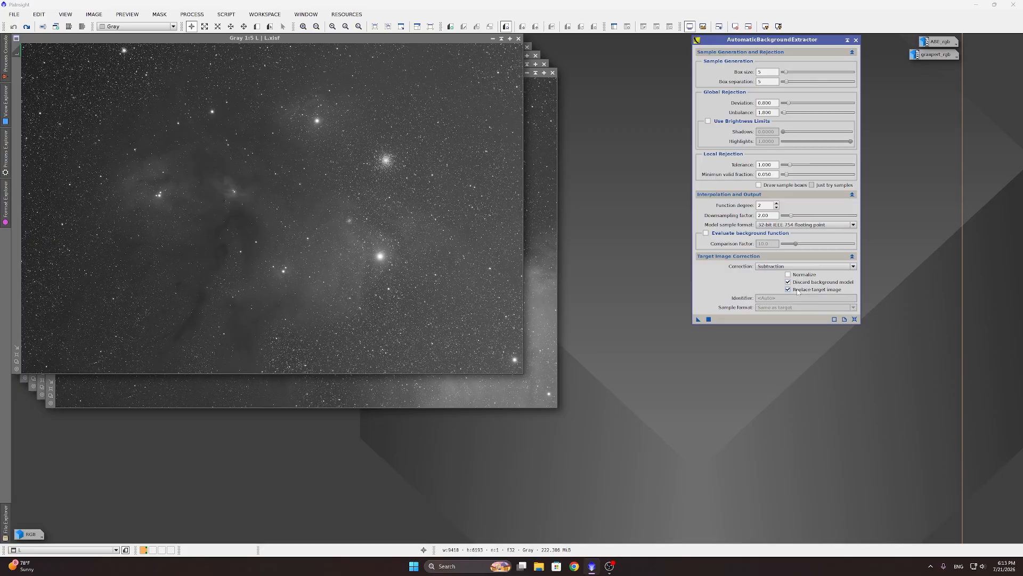
Step: Apply the background extraction to L, auto-stretch it, and compare before and after with Undo/Redo
{"action": "left_click", "coordinate": [709, 320]}
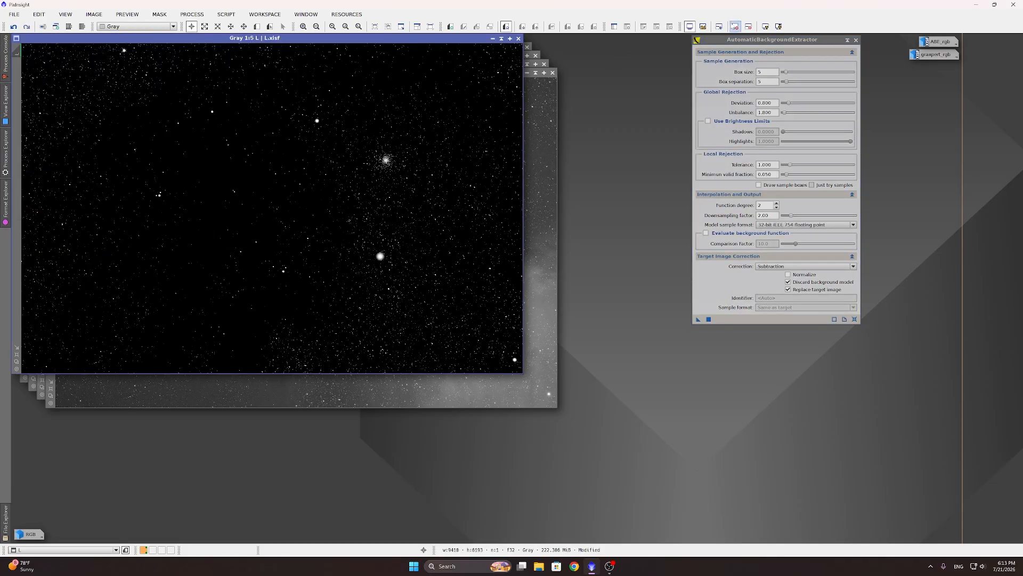
{"action": "left_click", "coordinate": [766, 26]}
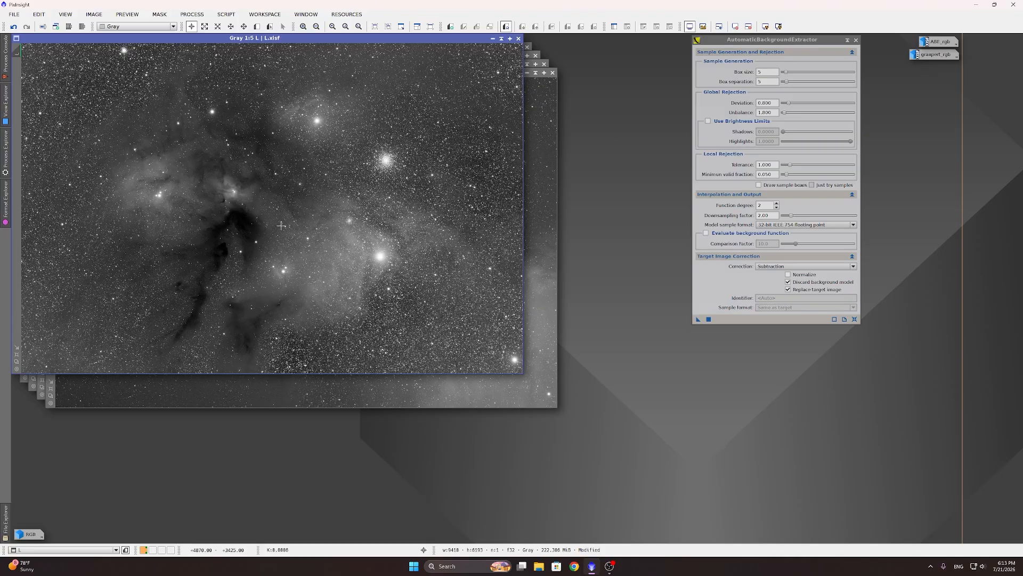
{"action": "left_click", "coordinate": [14, 26]}
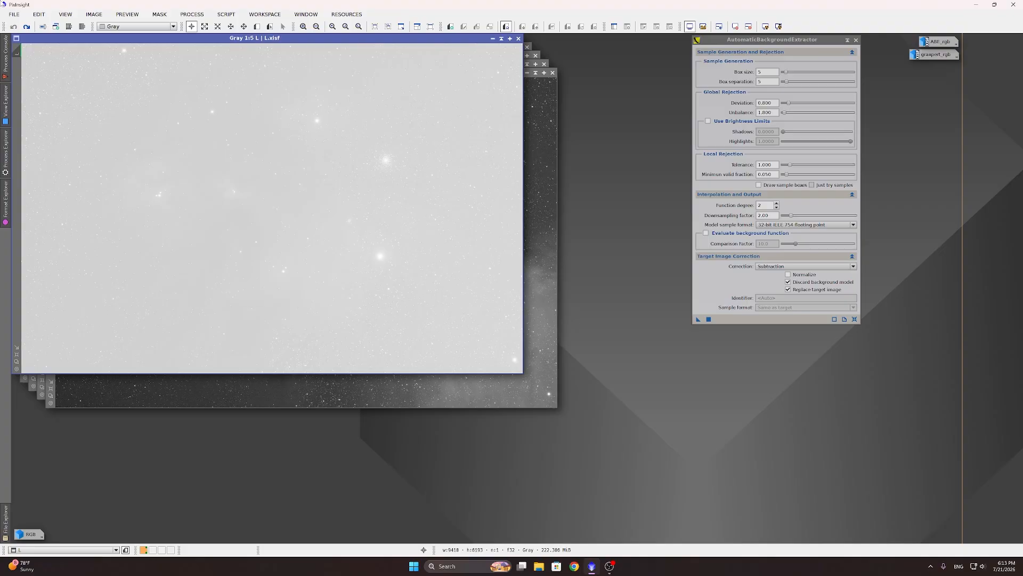
{"action": "left_click", "coordinate": [26, 26]}
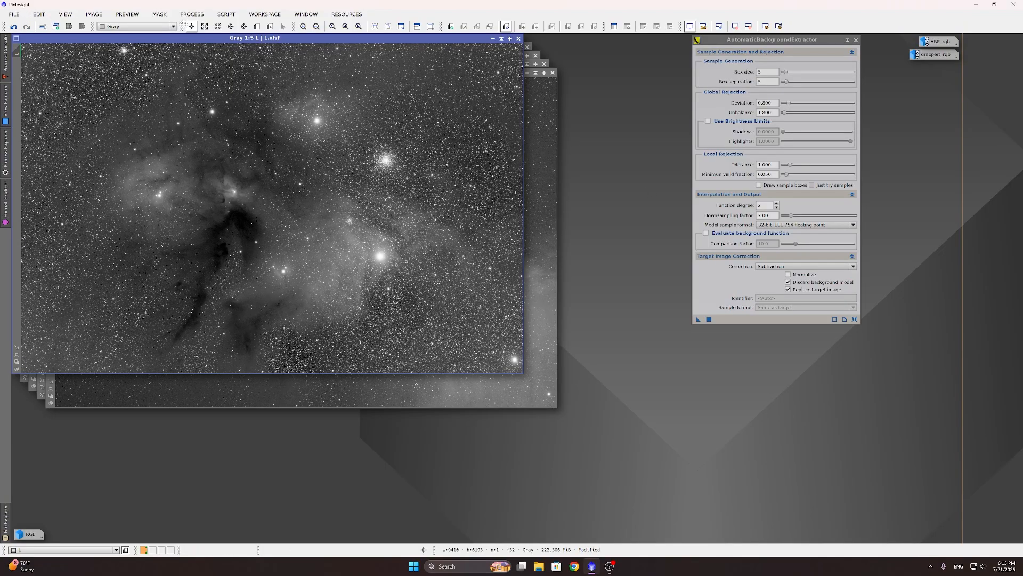
{"action": "left_click", "coordinate": [192, 13]}
{"action": "mouse_move", "coordinate": [203, 26]}
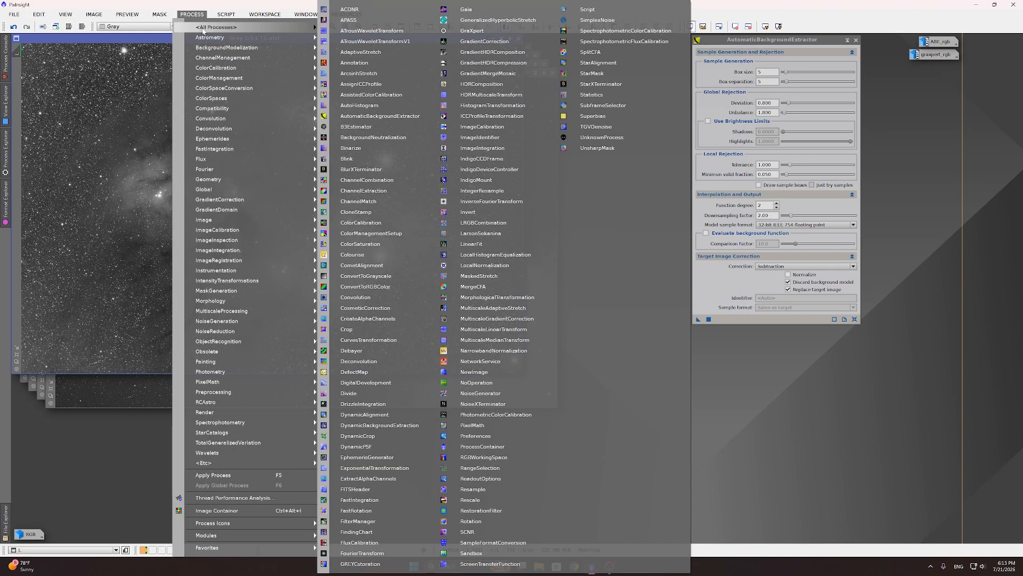
Step: Open GradientCorrection from All Processes and apply it to the L image
{"action": "left_click", "coordinate": [489, 42]}
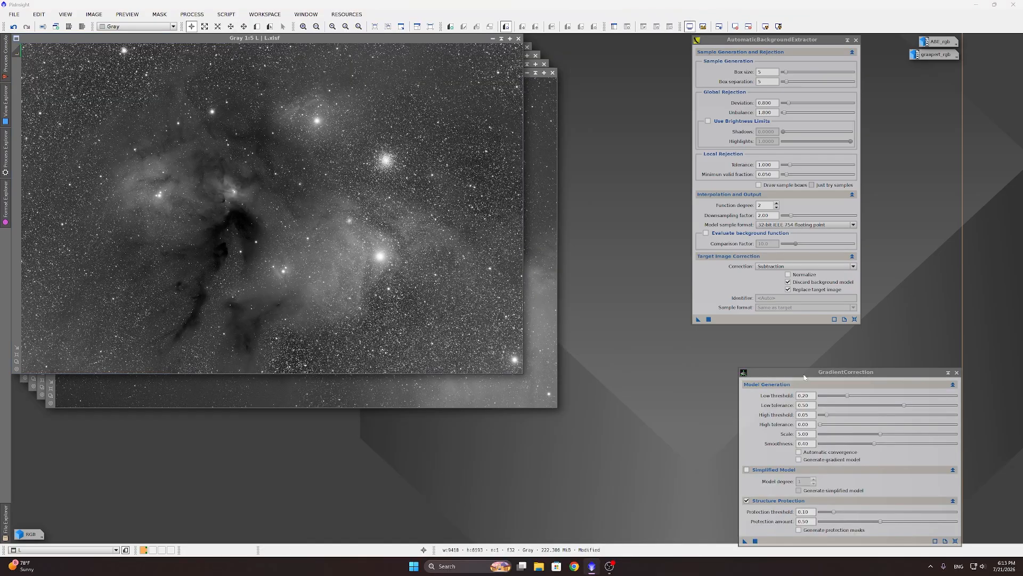
{"action": "left_click_drag", "start_coordinate": [805, 376], "coordinate": [722, 299]}
{"action": "left_click", "coordinate": [672, 462]}
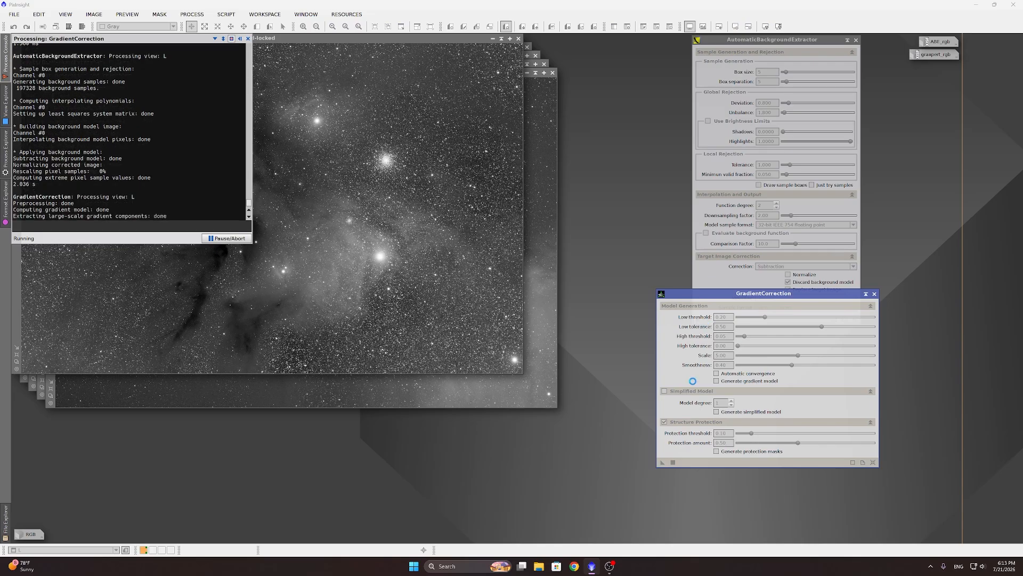
{"action": "scroll", "coordinate": [450, 336], "scroll_direction": "up", "scroll_amount": 1}
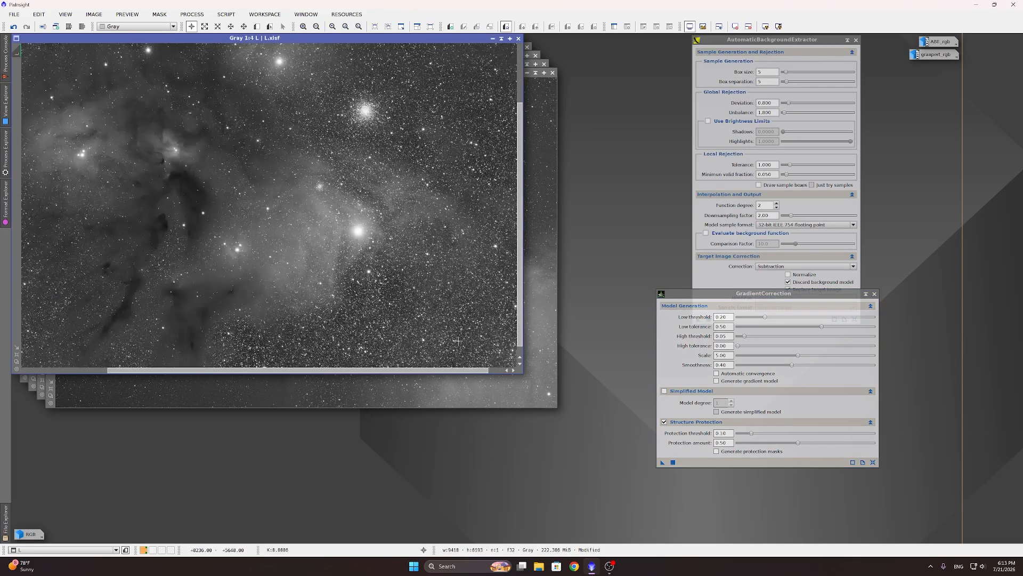
{"action": "scroll", "coordinate": [457, 340], "scroll_direction": "down", "scroll_amount": 1}
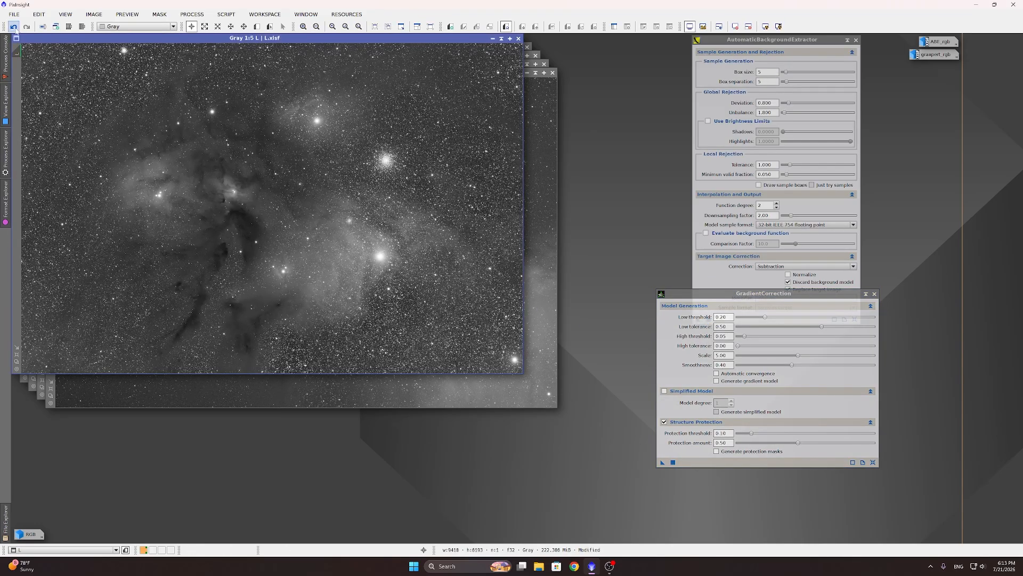
Step: Toggle Undo/Redo to compare L with and without gradient correction, then restore the RGB icon
{"action": "left_click", "coordinate": [13, 26]}
{"action": "left_click", "coordinate": [27, 27]}
{"action": "left_click", "coordinate": [13, 27]}
{"action": "left_click", "coordinate": [26, 27]}
{"action": "left_click", "coordinate": [13, 27]}
{"action": "left_click", "coordinate": [26, 27]}
{"action": "double_click", "coordinate": [34, 535]}
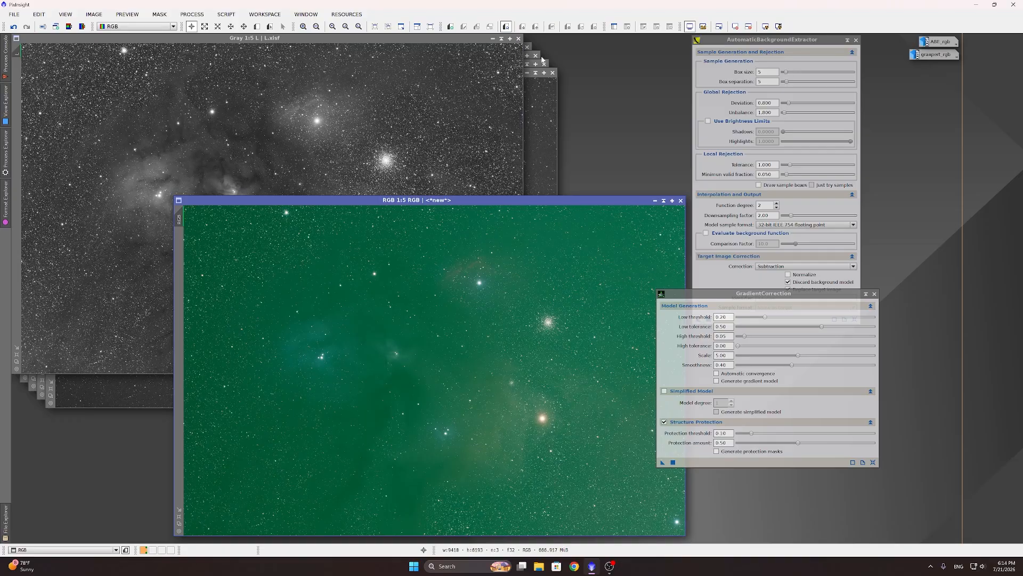
Step: Compare the B, R, H and combined RGB images in turn, then bring L.xisf back to front
{"action": "left_click", "coordinate": [540, 58]}
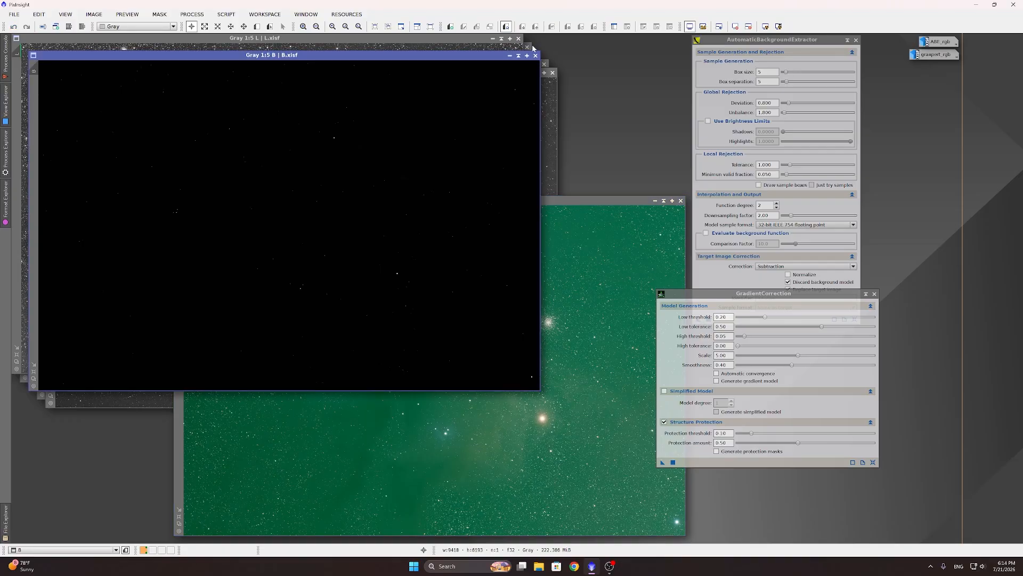
{"action": "left_click", "coordinate": [533, 48]}
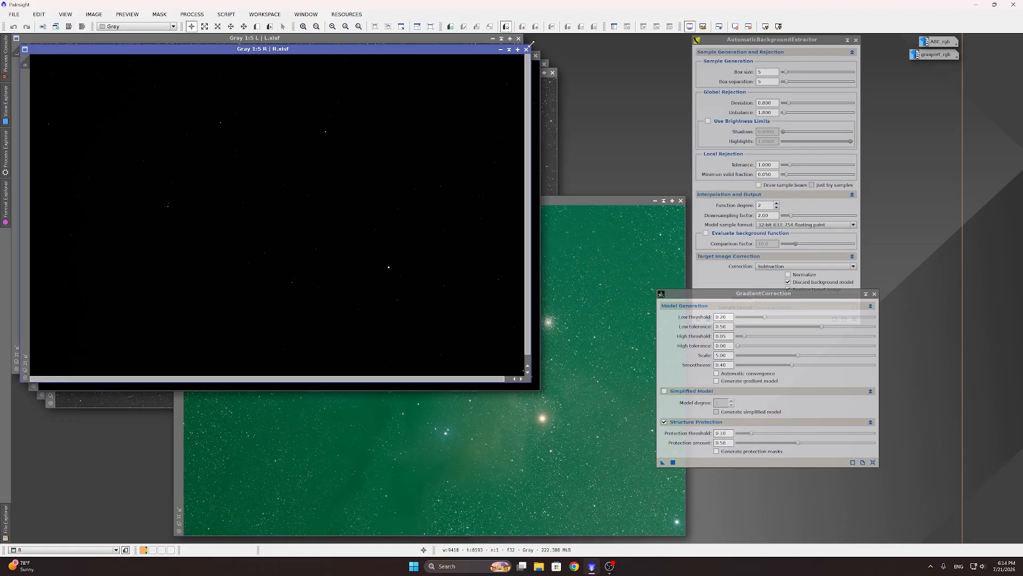
{"action": "left_click", "coordinate": [558, 86]}
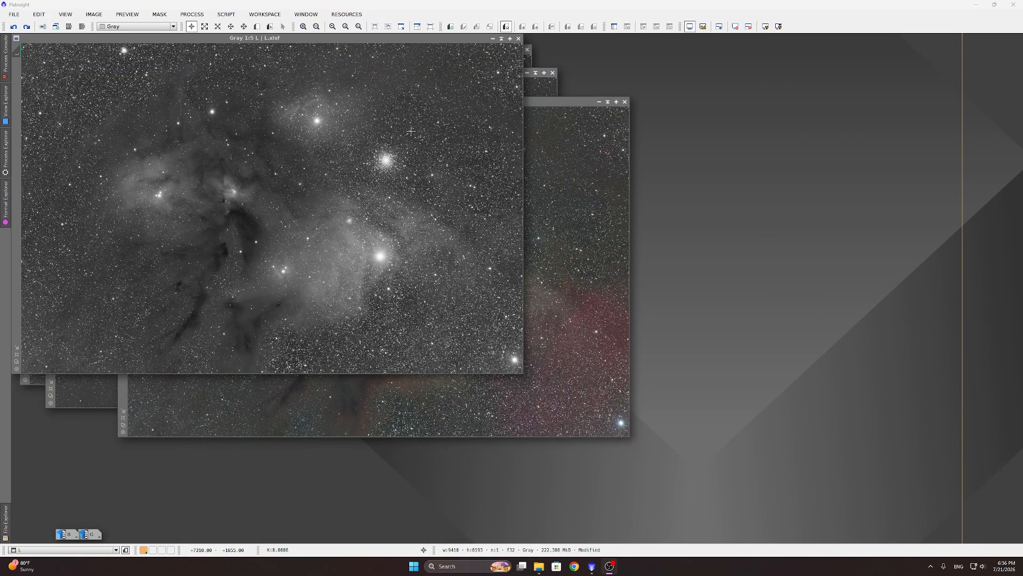
{"action": "left_click", "coordinate": [527, 61]}
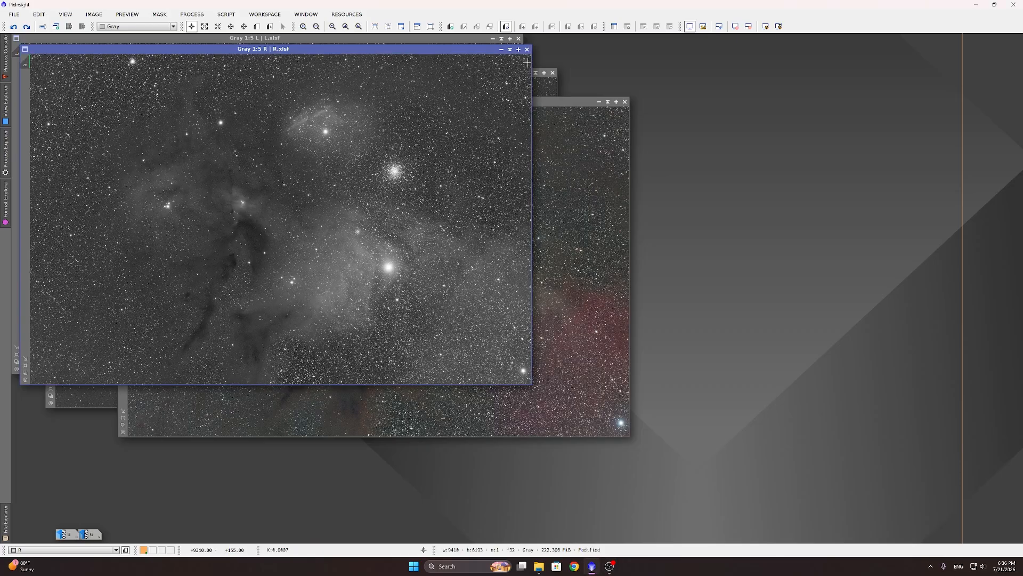
{"action": "left_click", "coordinate": [541, 80]}
{"action": "left_click", "coordinate": [566, 218]}
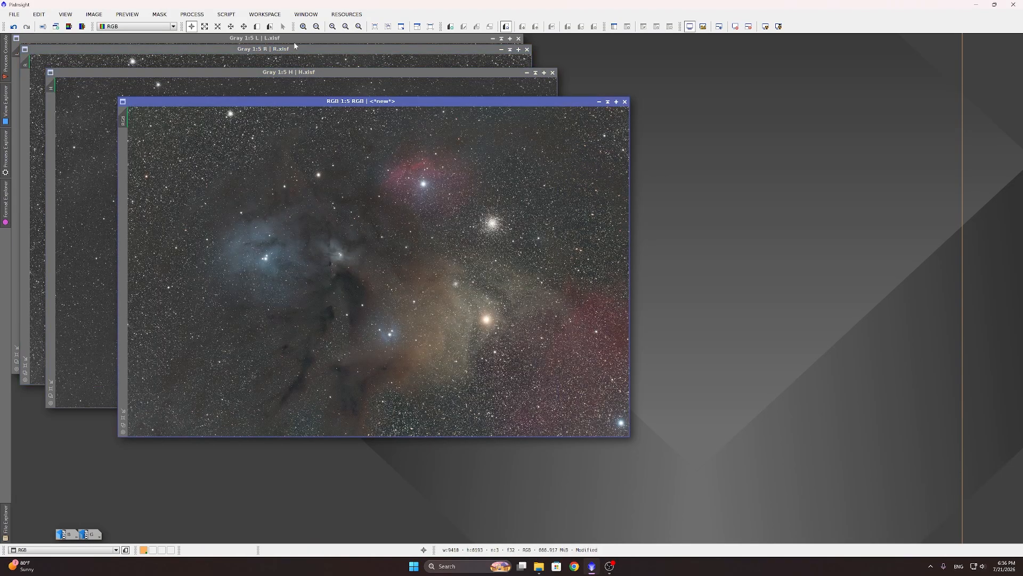
{"action": "left_click", "coordinate": [296, 40]}
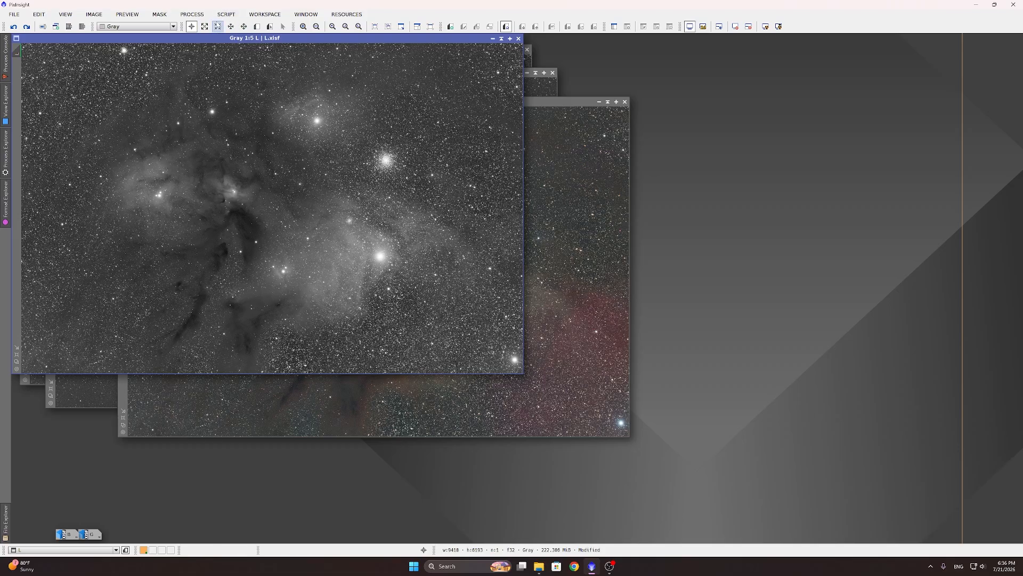
{"action": "left_click", "coordinate": [224, 16]}
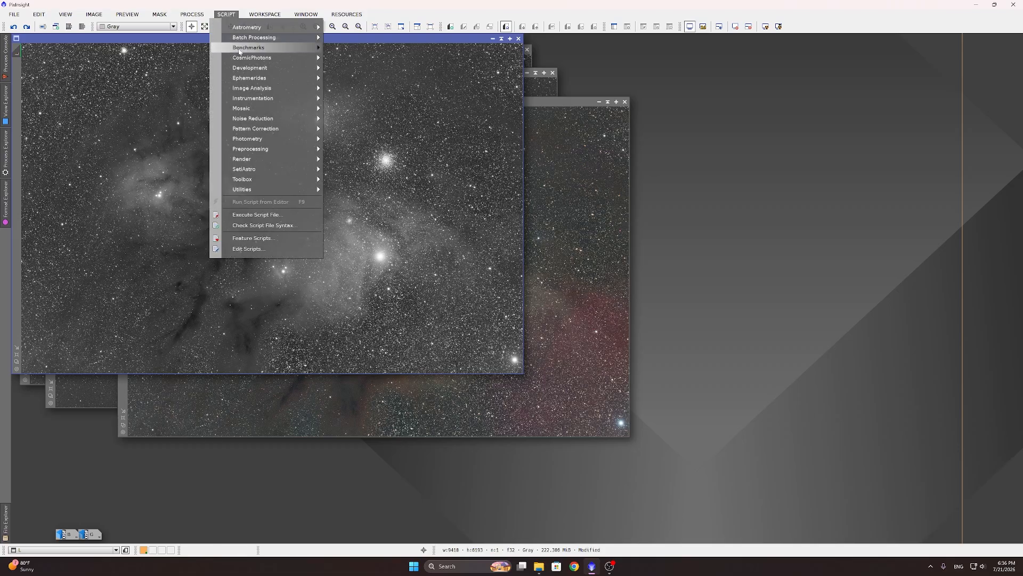
Step: Run the FWHMEccentricity script on the L image to measure star FWHM and eccentricity
{"action": "mouse_move", "coordinate": [275, 91]}
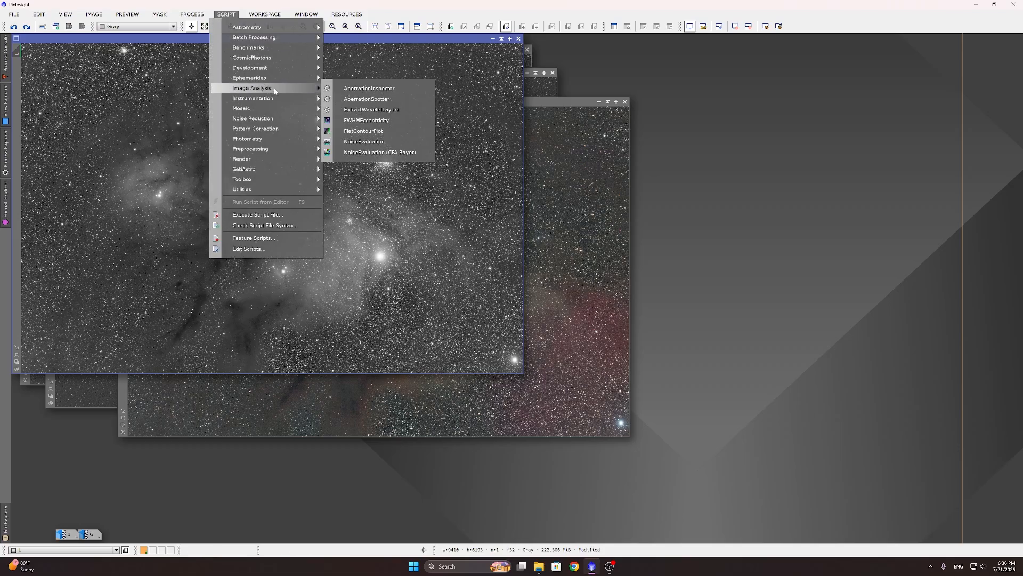
{"action": "left_click", "coordinate": [382, 120]}
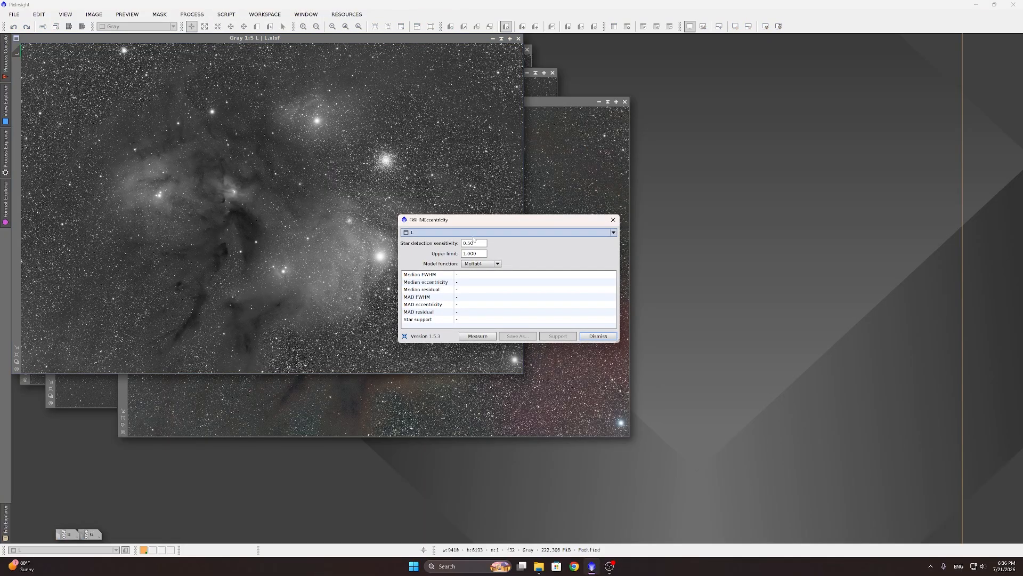
{"action": "left_click", "coordinate": [443, 233]}
{"action": "left_click", "coordinate": [412, 274]}
{"action": "left_click", "coordinate": [477, 335]}
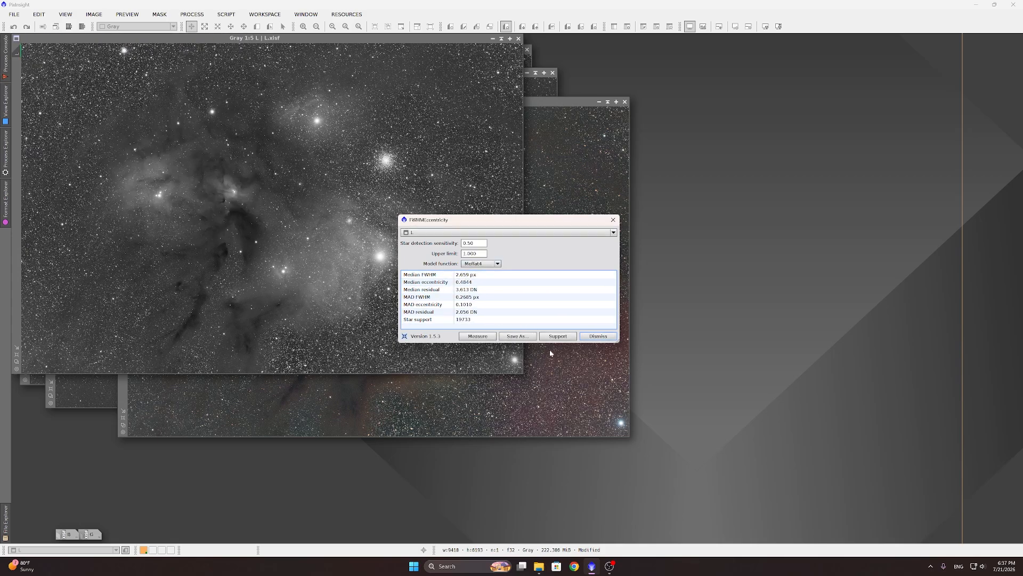
{"action": "left_click", "coordinate": [558, 336]}
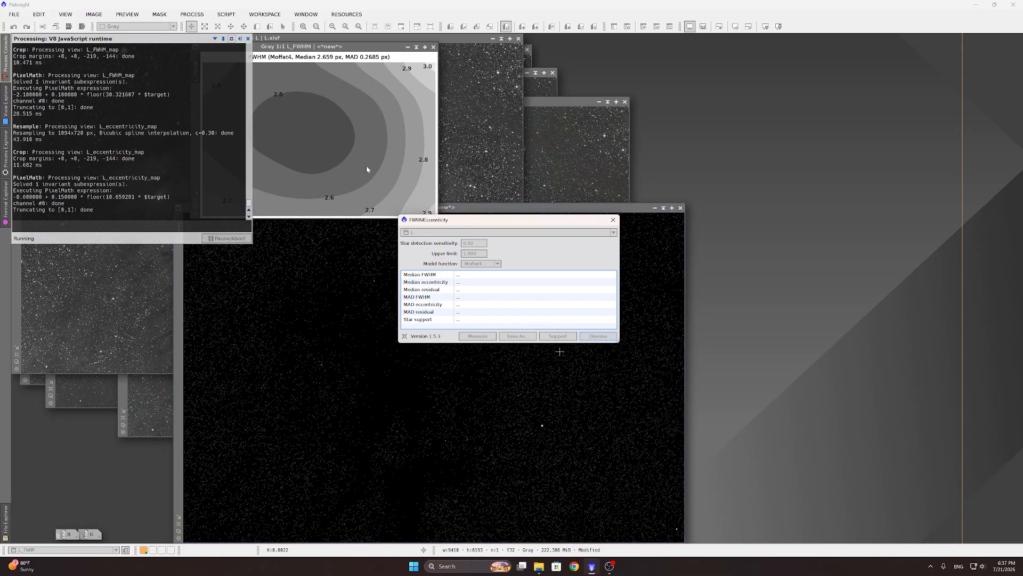
Step: Close the script, eccentricity map and stars image, and move the L_FWHM map to the upper right
{"action": "left_click", "coordinate": [613, 219]}
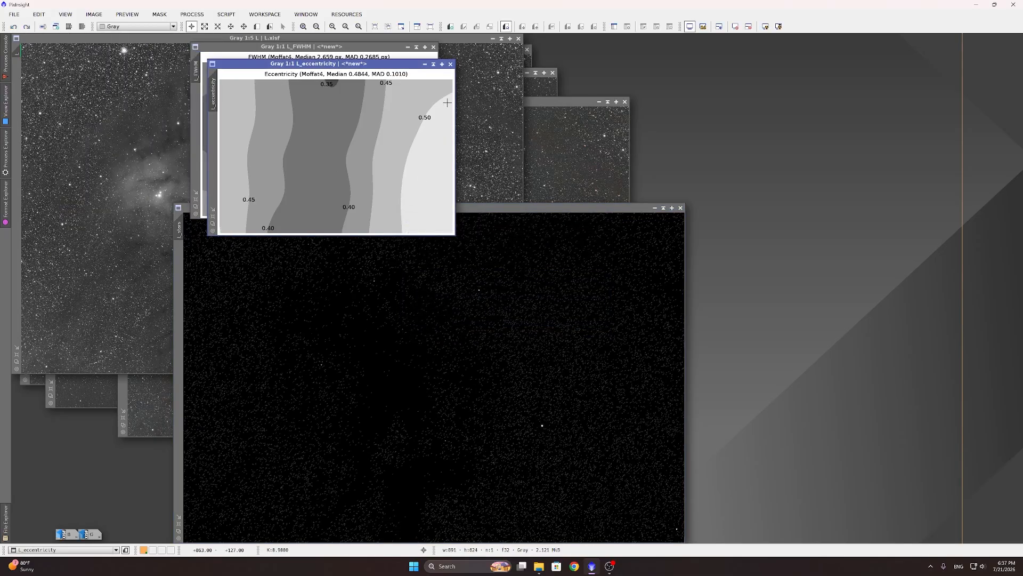
{"action": "left_click", "coordinate": [450, 64]}
{"action": "left_click", "coordinate": [679, 209]}
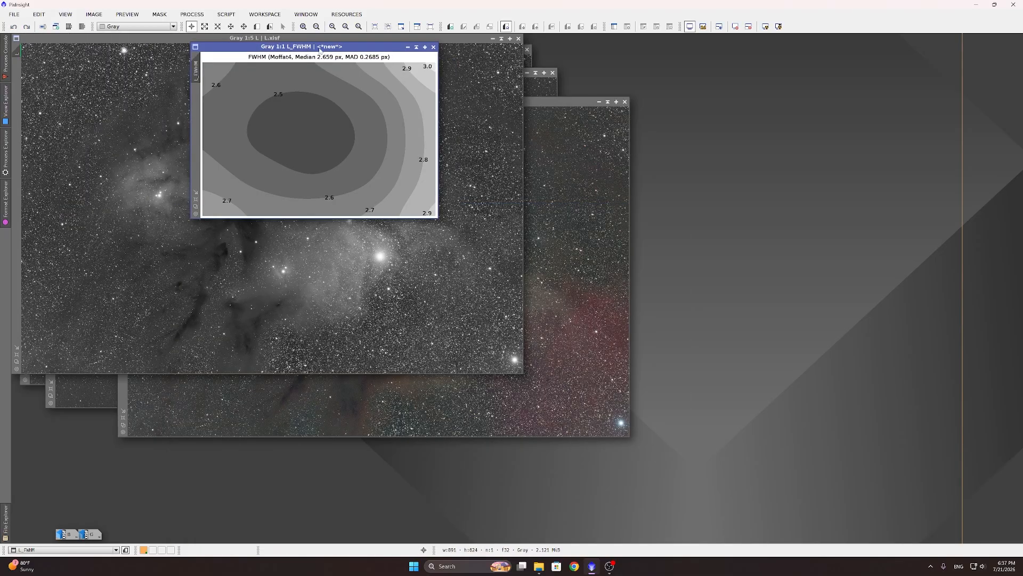
{"action": "left_click_drag", "start_coordinate": [320, 49], "coordinate": [857, 41]}
Step: Open BlurXTerminator, disable Automatic PSF, set PSF diameter 2.659 and Sharpen Nonstellar 1.00
{"action": "left_click", "coordinate": [202, 15]}
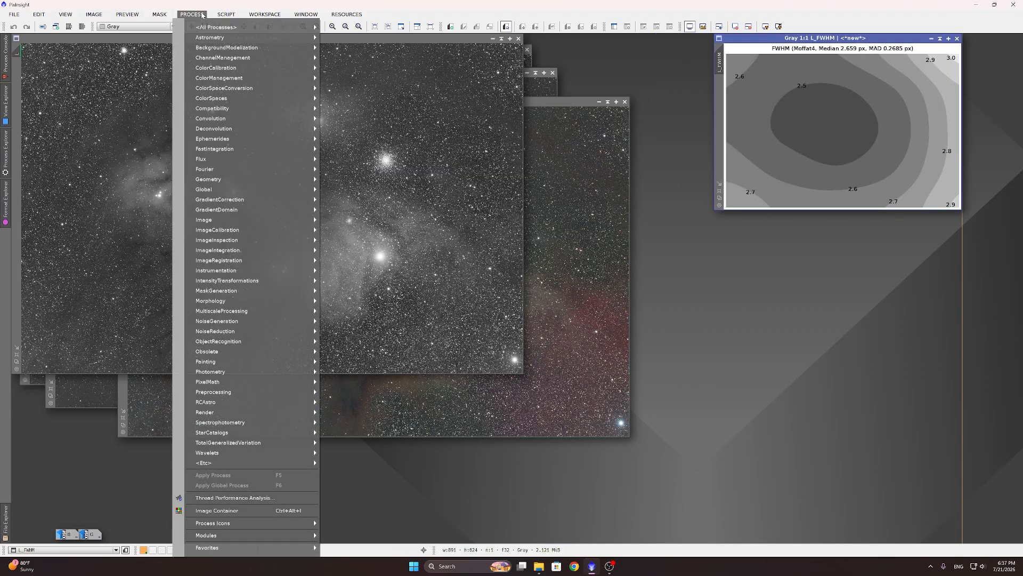
{"action": "mouse_move", "coordinate": [244, 406]}
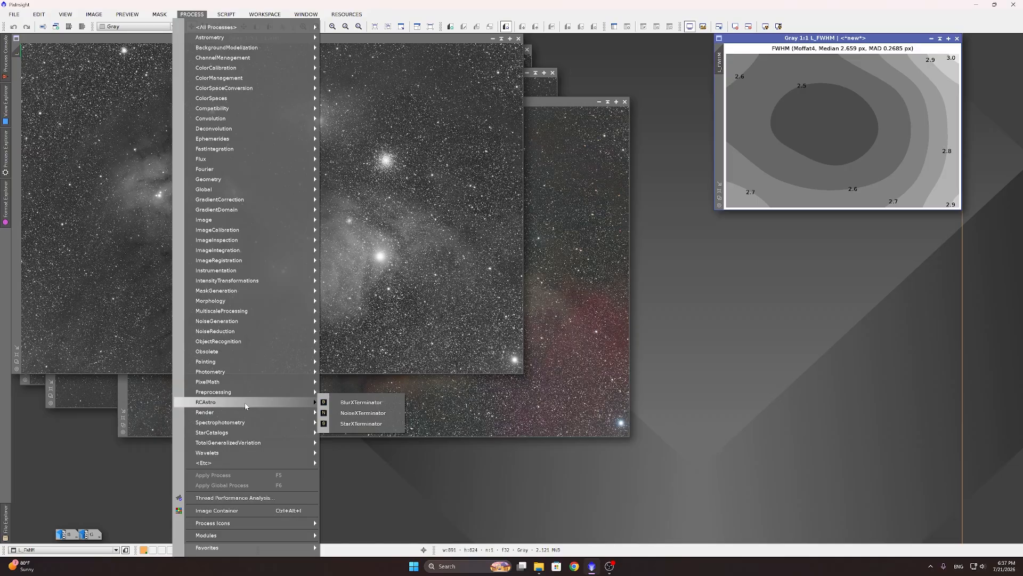
{"action": "left_click", "coordinate": [344, 402]}
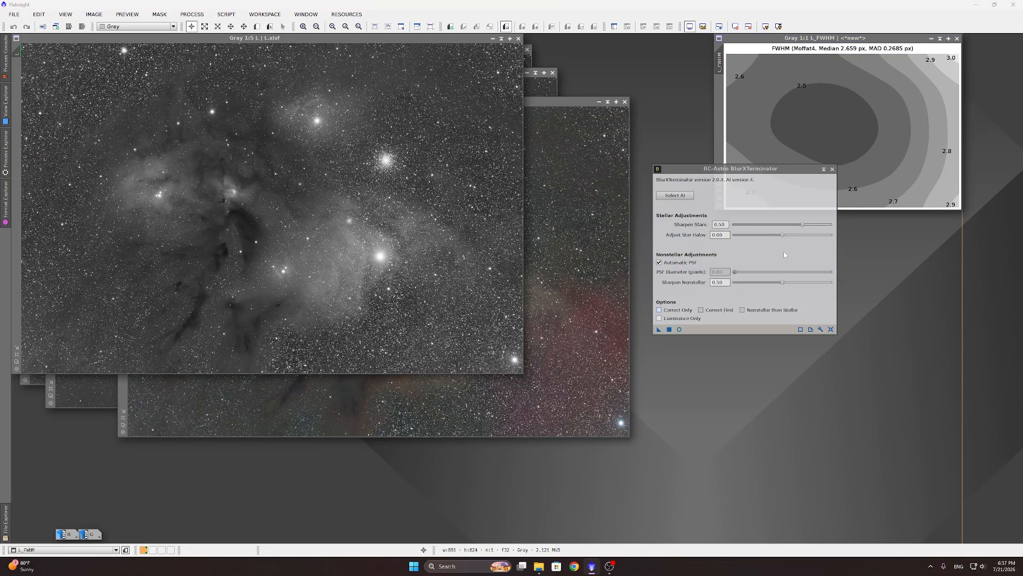
{"action": "left_click", "coordinate": [660, 263]}
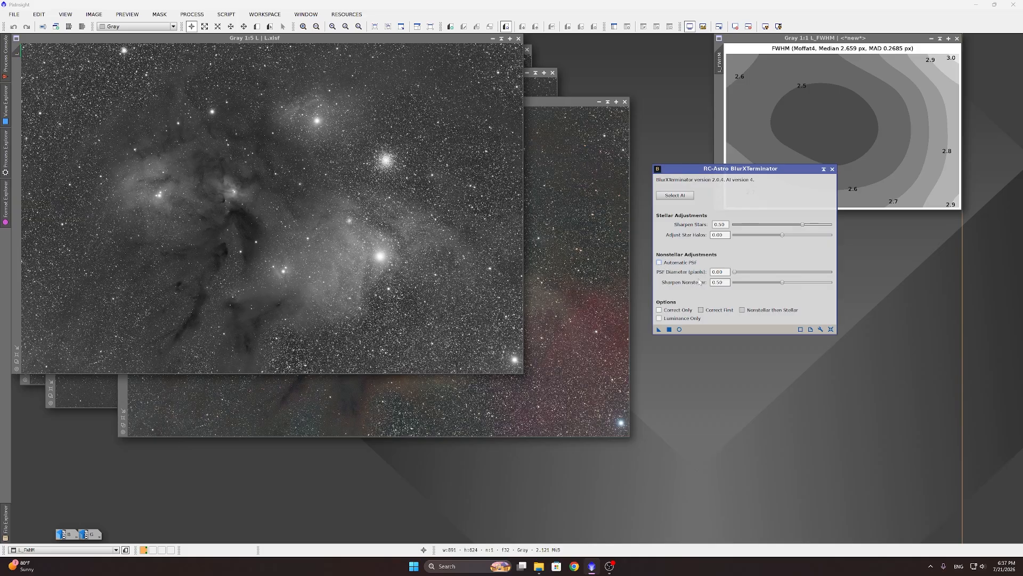
{"action": "key", "text": "Tab"}
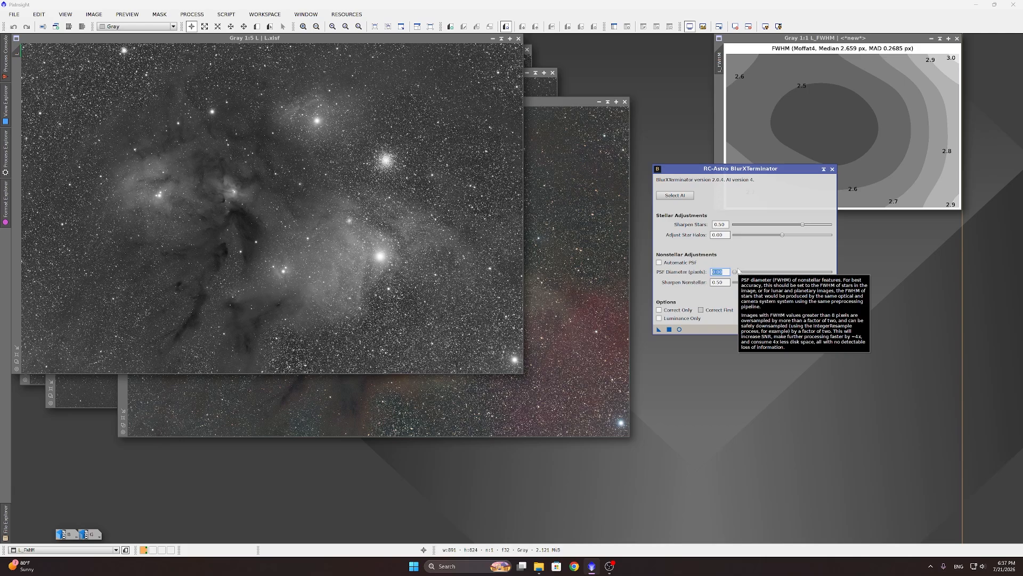
{"action": "type", "text": "2.6"}
{"action": "type", "text": "659"}
{"action": "key", "text": "Return"}
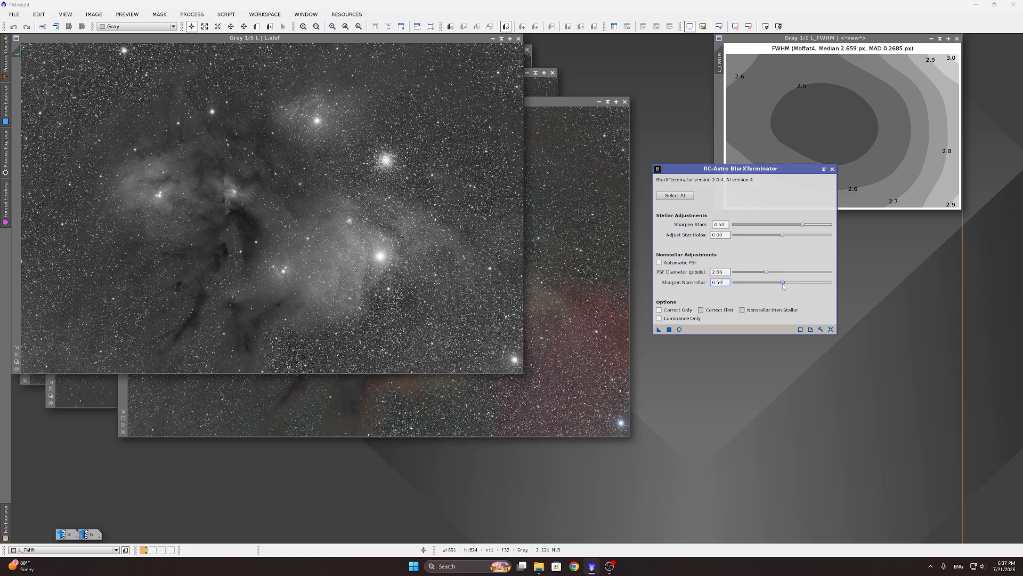
{"action": "left_click_drag", "start_coordinate": [783, 284], "coordinate": [831, 283]}
Step: Run a correct-only BlurXTerminator pass on L, then full sharpening (stars 0.50, PSF 2.66, nonstellar 1.00)
{"action": "left_click", "coordinate": [677, 310]}
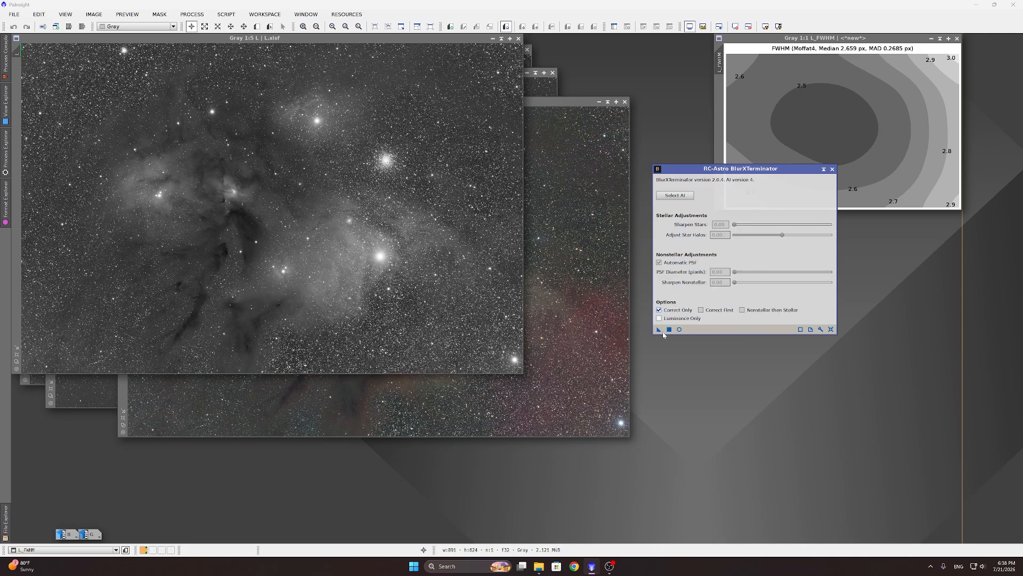
{"action": "left_click", "coordinate": [669, 329]}
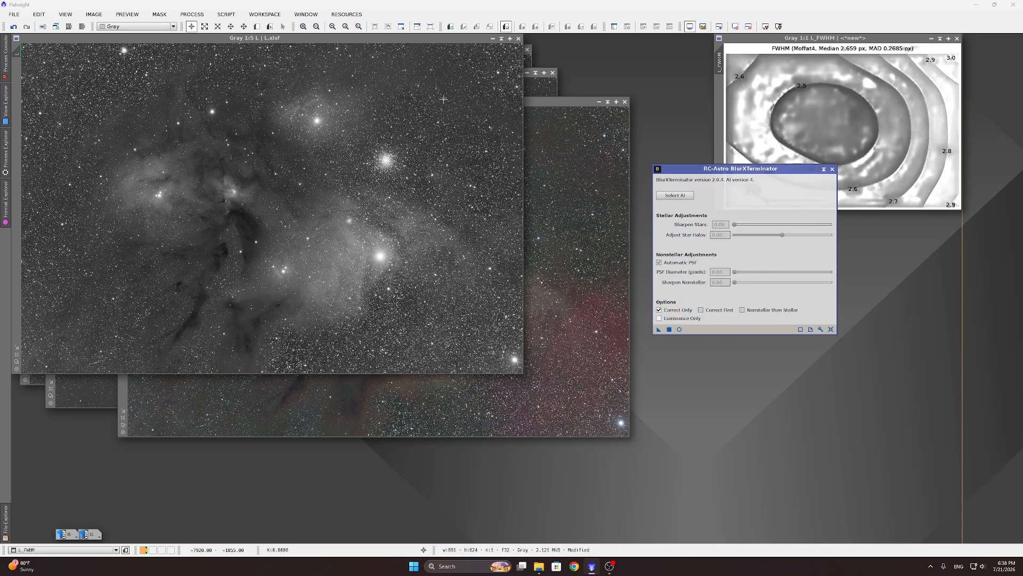
{"action": "left_click", "coordinate": [13, 26]}
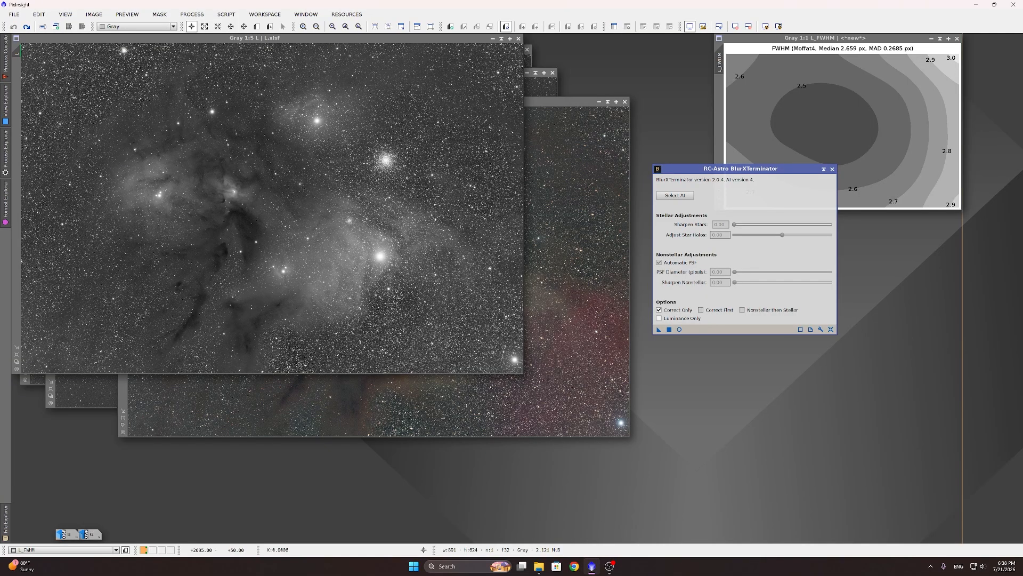
{"action": "left_click", "coordinate": [520, 326]}
{"action": "left_click", "coordinate": [669, 329]}
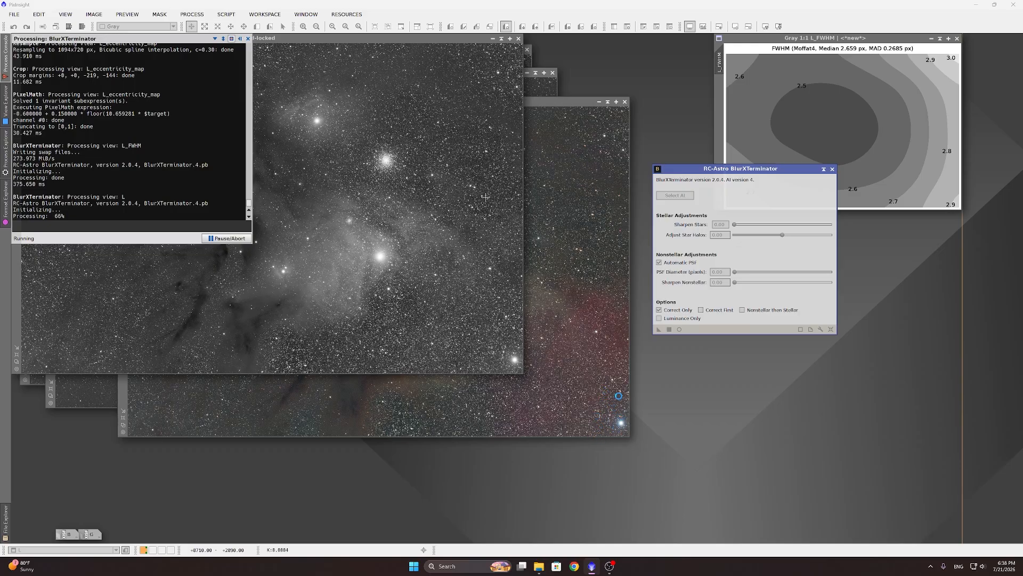
{"action": "left_click", "coordinate": [674, 311]}
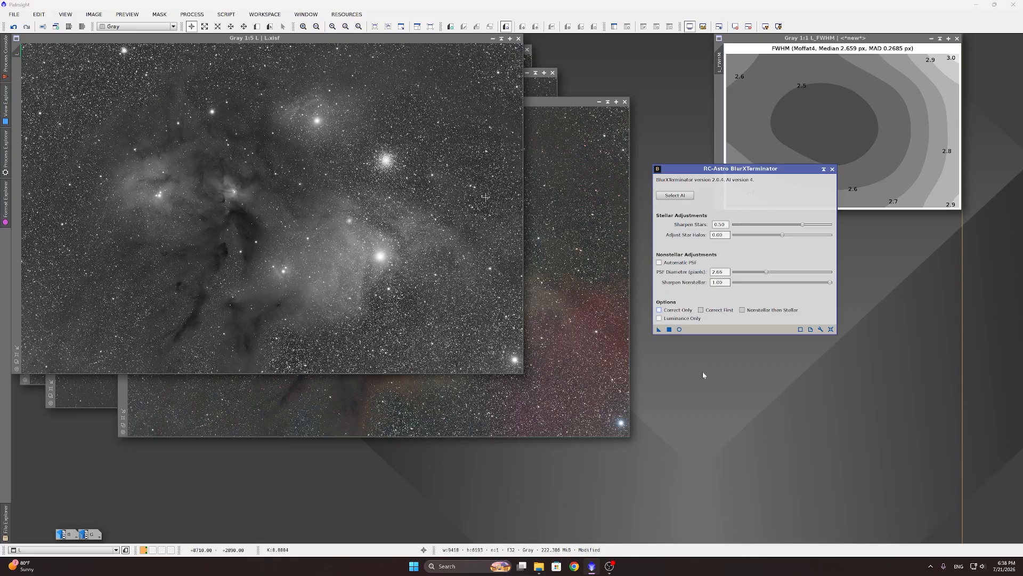
{"action": "left_click", "coordinate": [670, 329]}
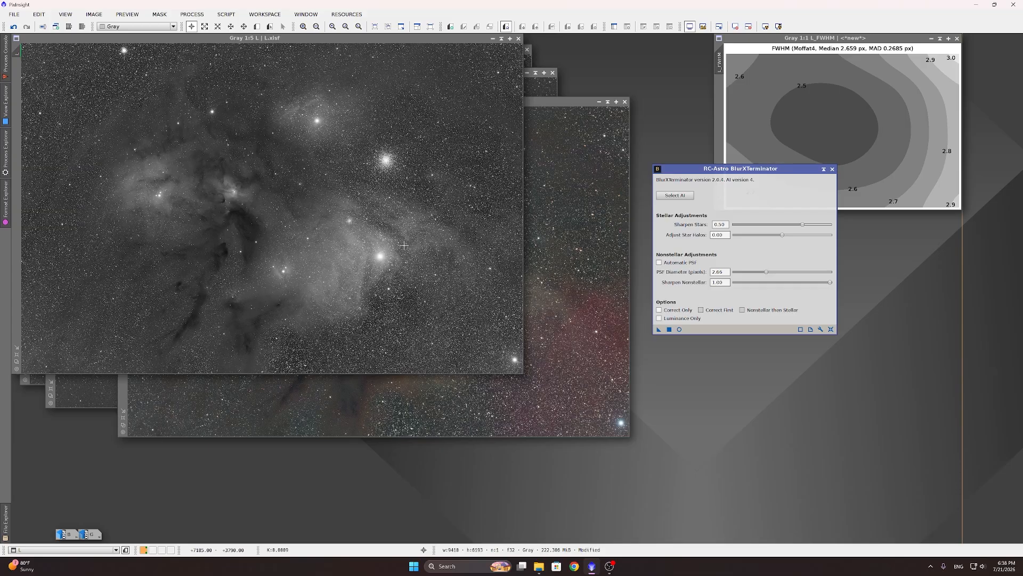
Step: Zoom in to inspect the sharpened L image, then apply the same BlurXTerminator sharpening to RGB
{"action": "scroll", "coordinate": [428, 212], "scroll_direction": "up", "scroll_amount": 5}
{"action": "scroll", "coordinate": [427, 212], "scroll_direction": "down", "scroll_amount": 4}
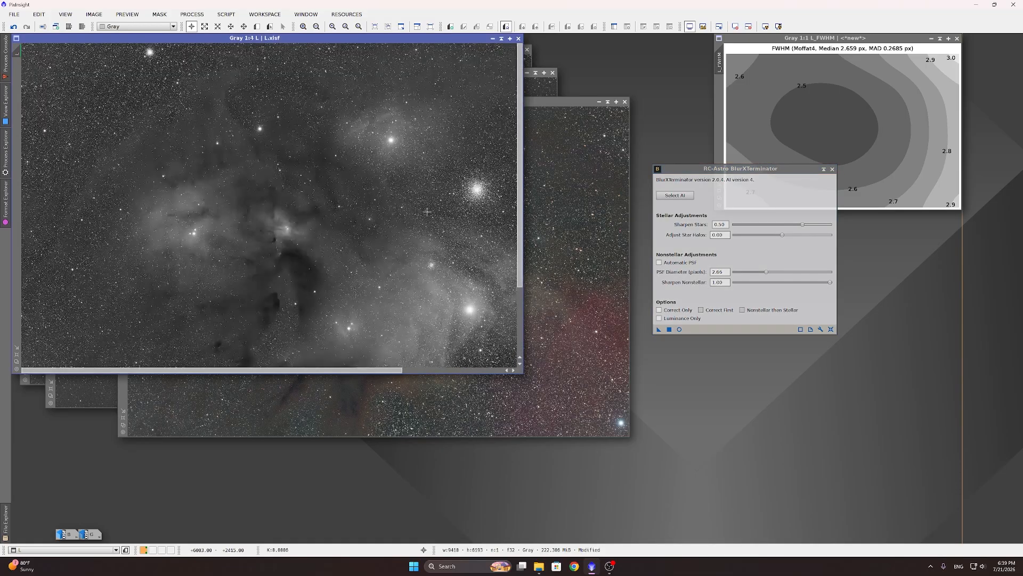
{"action": "scroll", "coordinate": [469, 195], "scroll_direction": "down", "scroll_amount": 1}
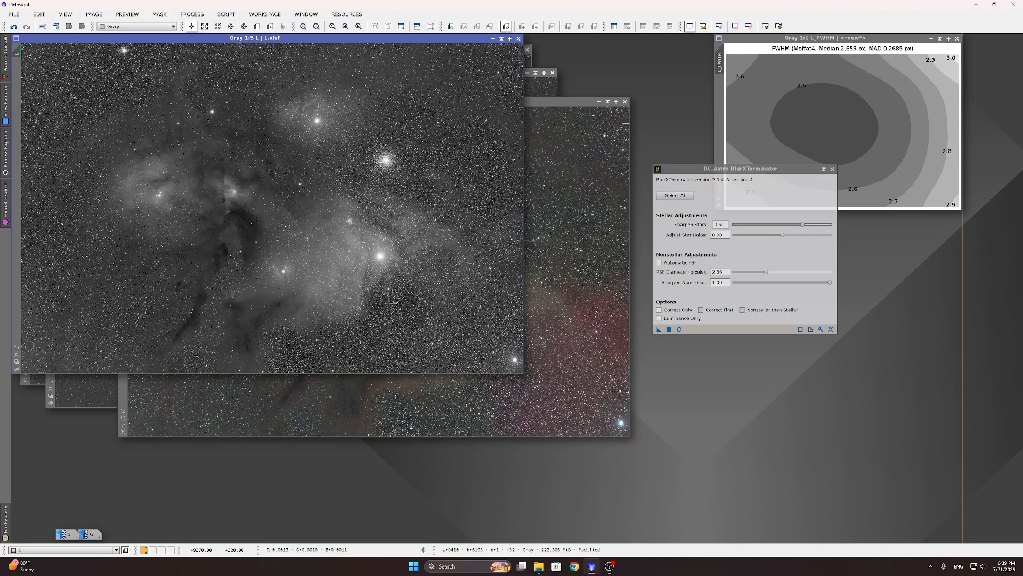
{"action": "left_click", "coordinate": [600, 149]}
{"action": "left_click", "coordinate": [669, 329]}
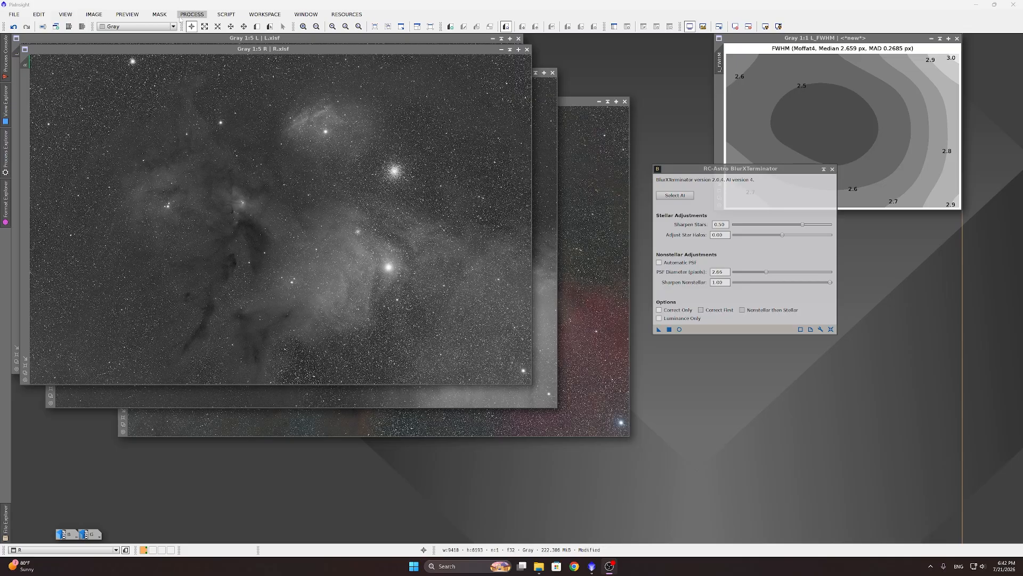
Step: Open NoiseXTerminator from RCAstro and change its denoise amount from 0.40 to 0.70
{"action": "left_click", "coordinate": [192, 14]}
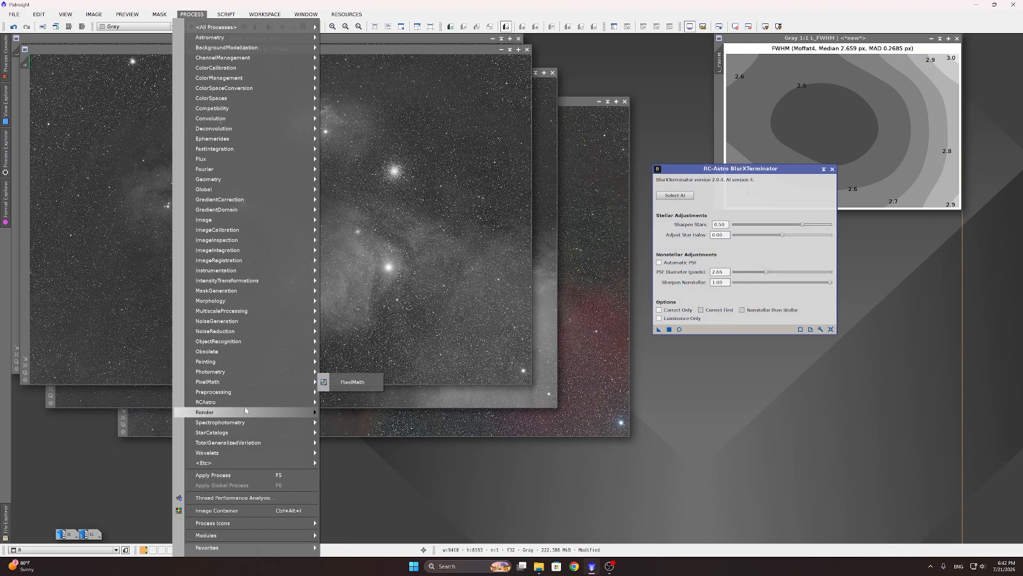
{"action": "mouse_move", "coordinate": [237, 407]}
{"action": "left_click", "coordinate": [352, 413]}
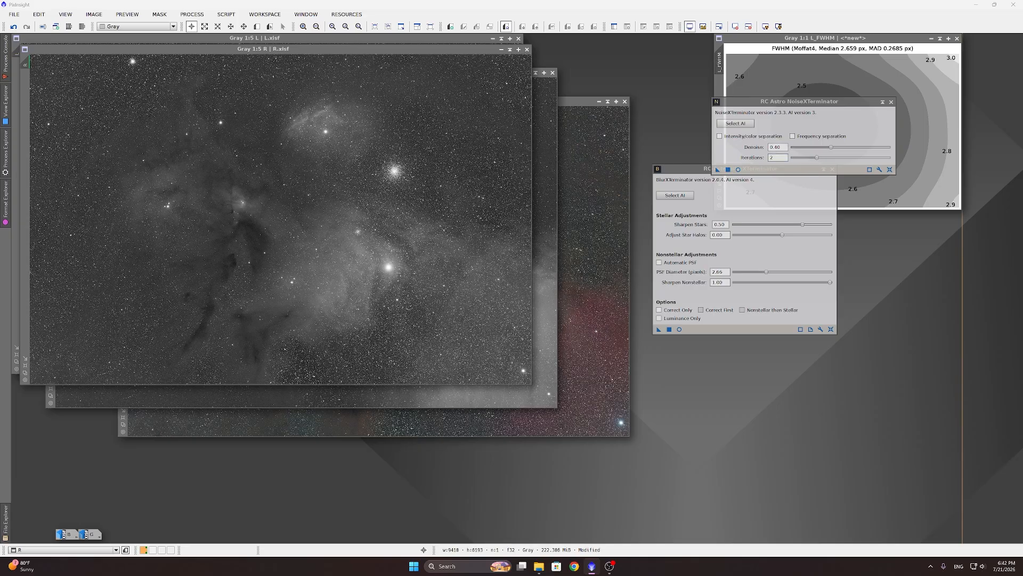
{"action": "left_click_drag", "start_coordinate": [782, 147], "coordinate": [775, 147]}
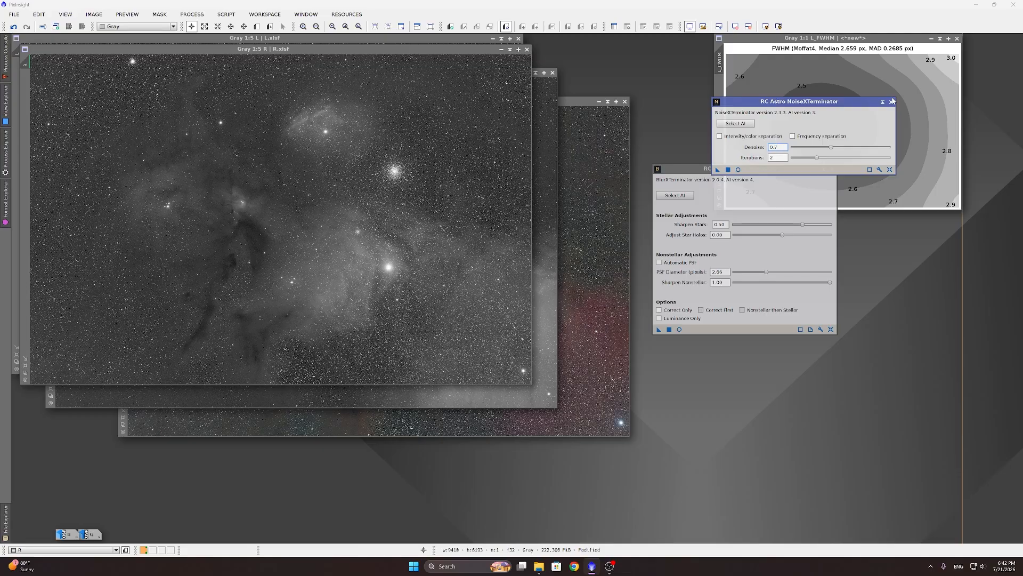
{"action": "key", "text": "Return"}
Step: Apply NoiseXTerminator (denoise 0.70, 2 iterations) to the L image and zoom to inspect it
{"action": "left_click", "coordinate": [365, 39]}
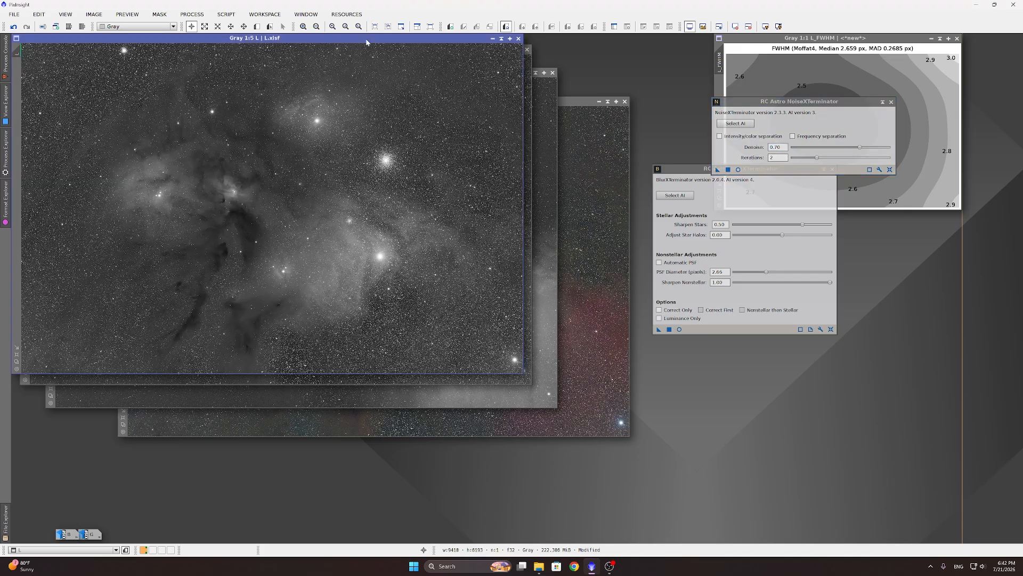
{"action": "left_click_drag", "start_coordinate": [718, 169], "coordinate": [510, 214]}
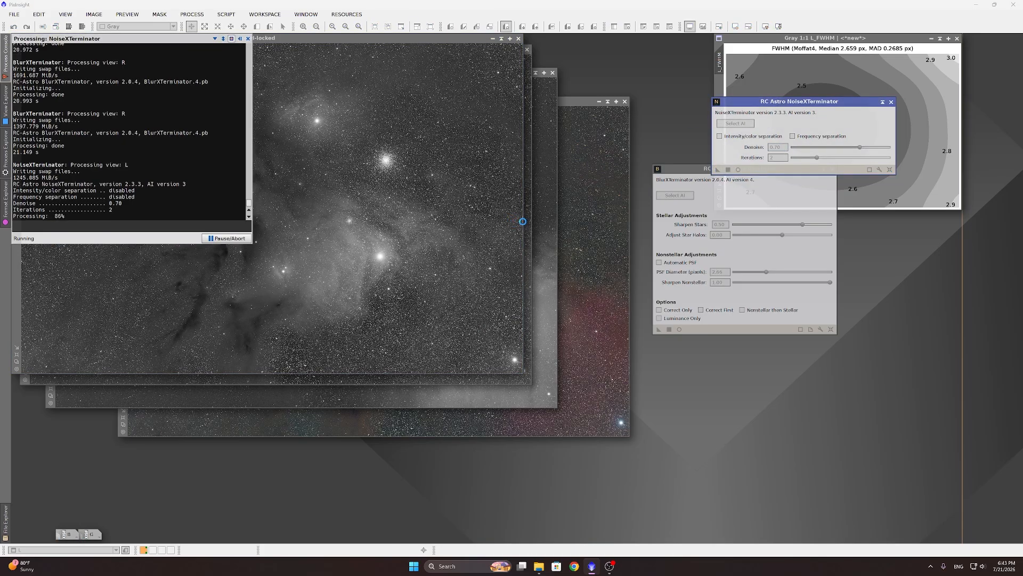
{"action": "scroll", "coordinate": [385, 163], "scroll_direction": "up", "scroll_amount": 4}
{"action": "scroll", "coordinate": [385, 163], "scroll_direction": "down", "scroll_amount": 4}
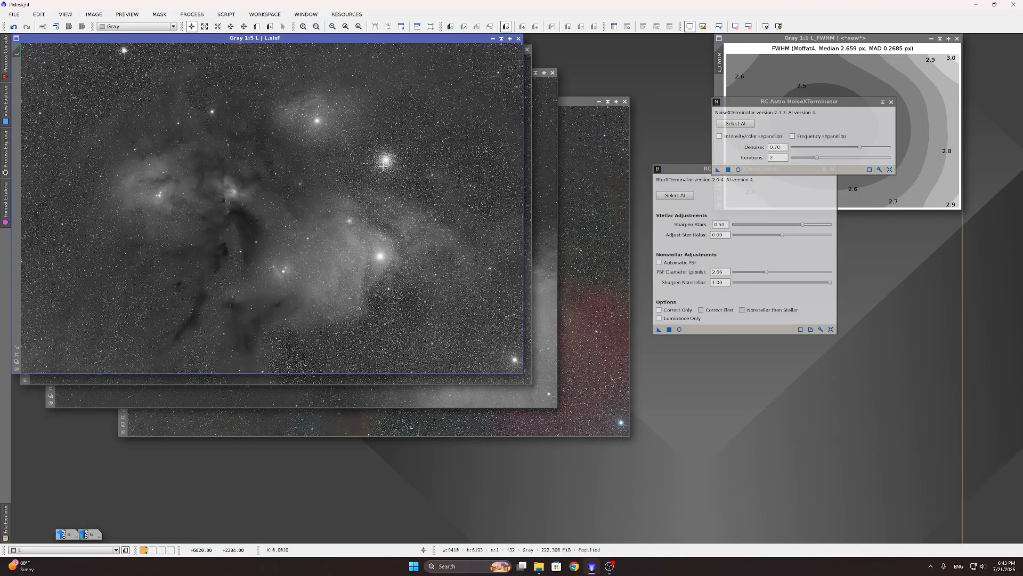
{"action": "scroll", "coordinate": [368, 264], "scroll_direction": "up", "scroll_amount": 4}
{"action": "scroll", "coordinate": [368, 261], "scroll_direction": "down", "scroll_amount": 2}
{"action": "scroll", "coordinate": [367, 262], "scroll_direction": "down", "scroll_amount": 2}
Step: Denoise the R and H images with the same settings, then bring the RGB image forward
{"action": "left_click", "coordinate": [527, 123]}
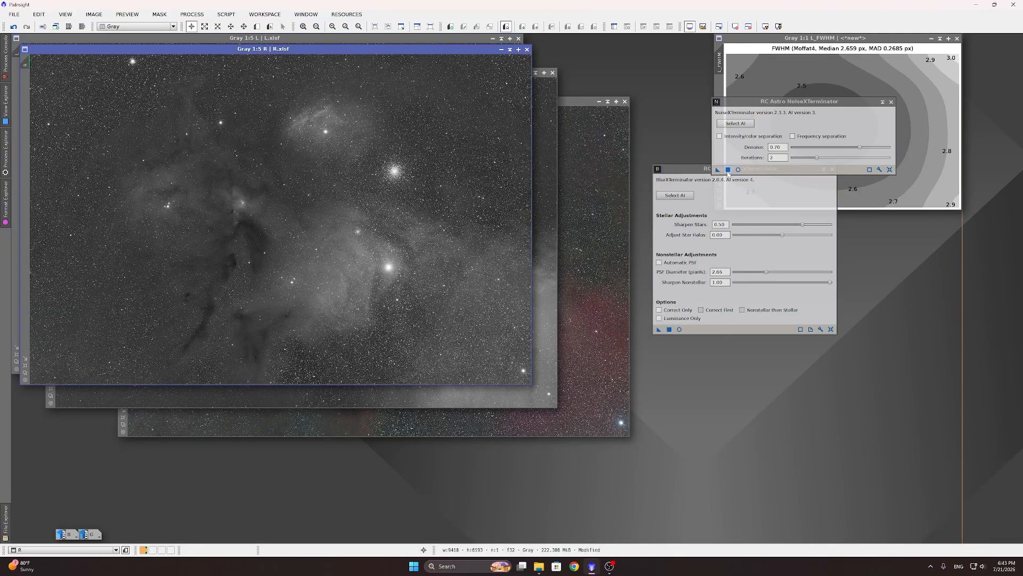
{"action": "left_click", "coordinate": [728, 169]}
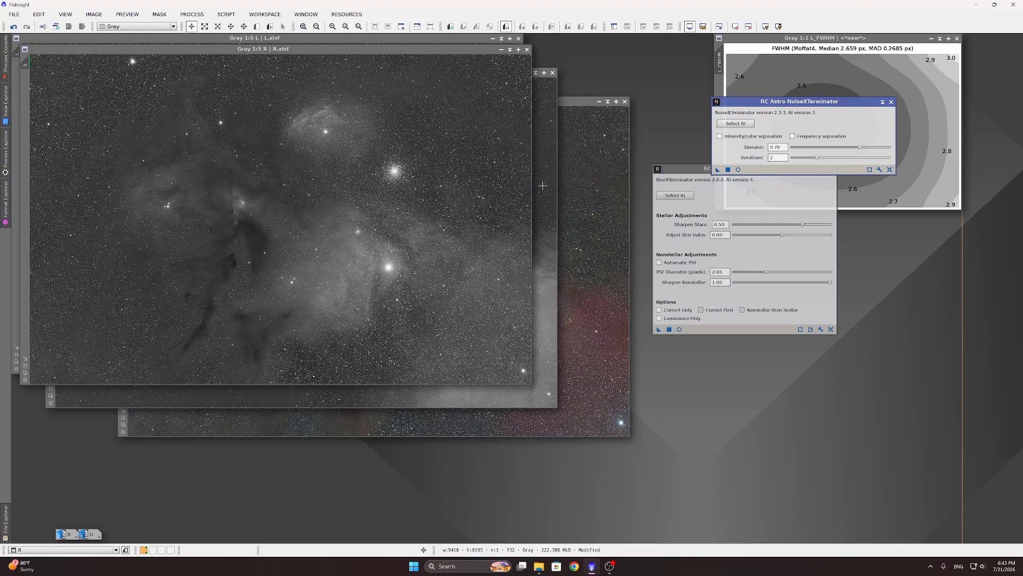
{"action": "left_click", "coordinate": [543, 187]}
{"action": "left_click", "coordinate": [728, 170]}
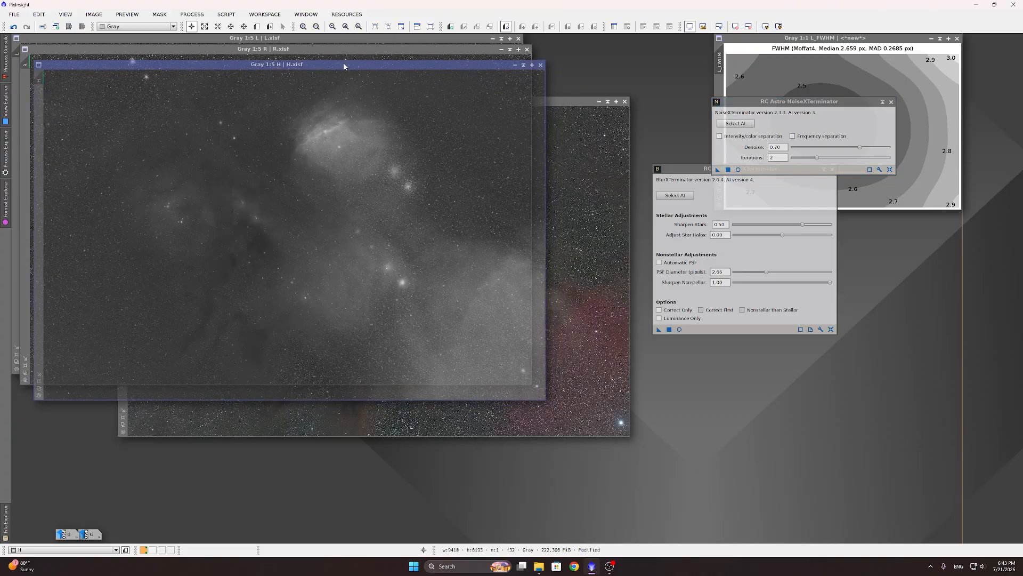
{"action": "left_click", "coordinate": [548, 104]}
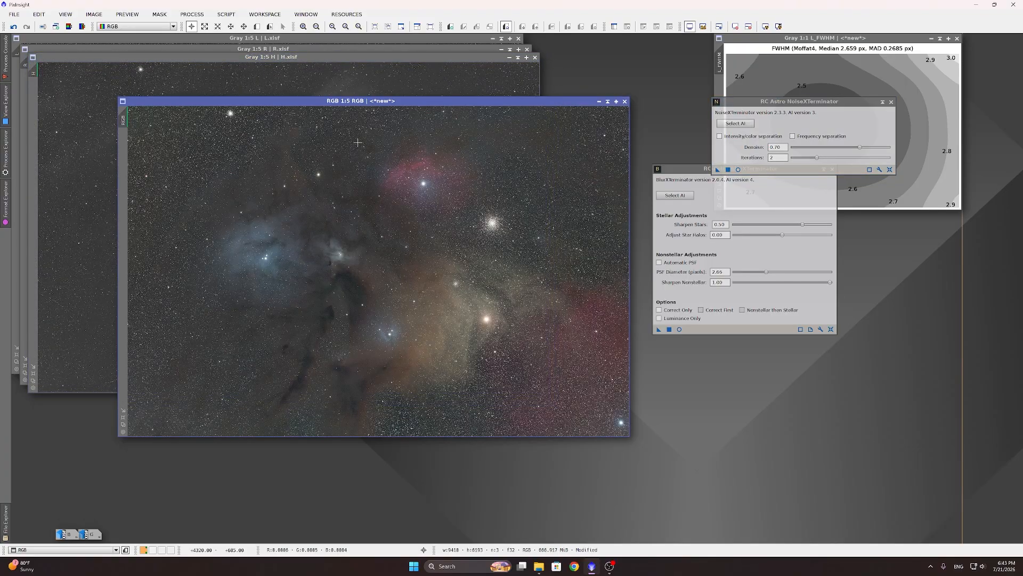
Step: Open SpectrophotometricColorCalibration and set the red filter to Antlia V Pro Series R
{"action": "left_click", "coordinate": [193, 14]}
{"action": "mouse_move", "coordinate": [224, 27]}
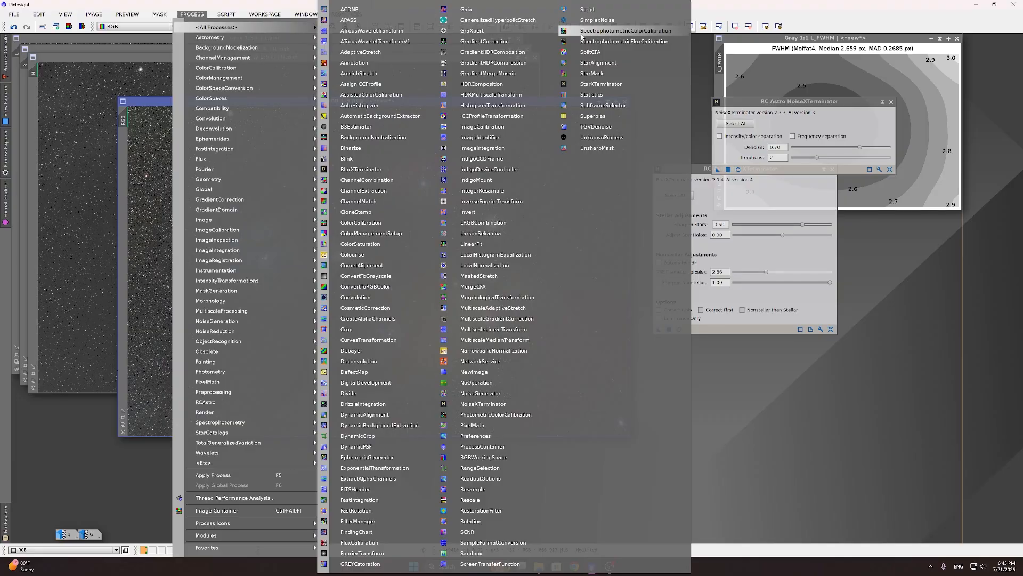
{"action": "left_click", "coordinate": [621, 32]}
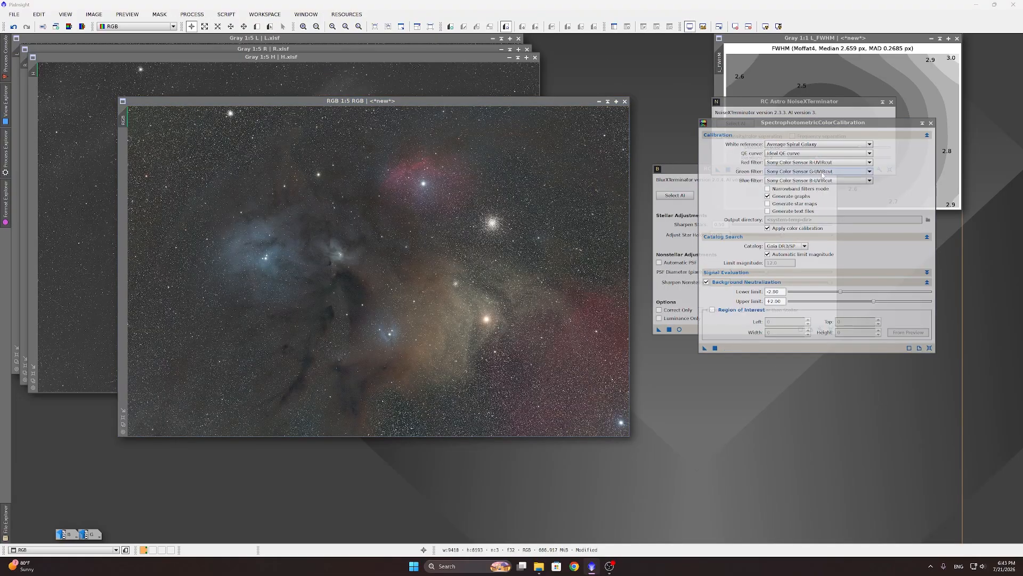
{"action": "left_click", "coordinate": [824, 162]}
{"action": "scroll", "coordinate": [841, 171], "scroll_direction": "up", "scroll_amount": 10}
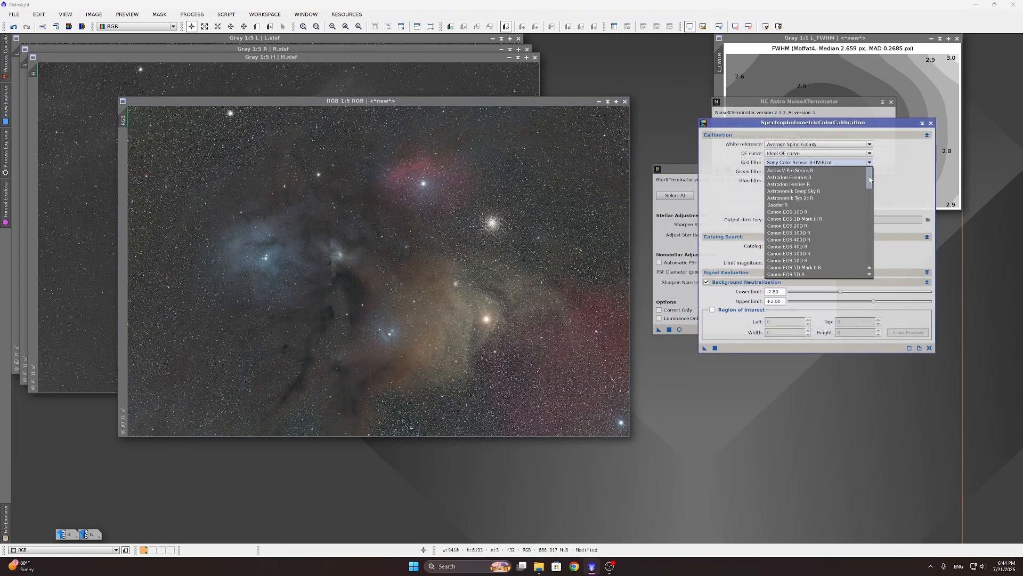
{"action": "left_click", "coordinate": [841, 171]}
Step: Set the green and blue filters to Antlia V Pro Series G and B, and calibrate RGB
{"action": "left_click", "coordinate": [840, 171]}
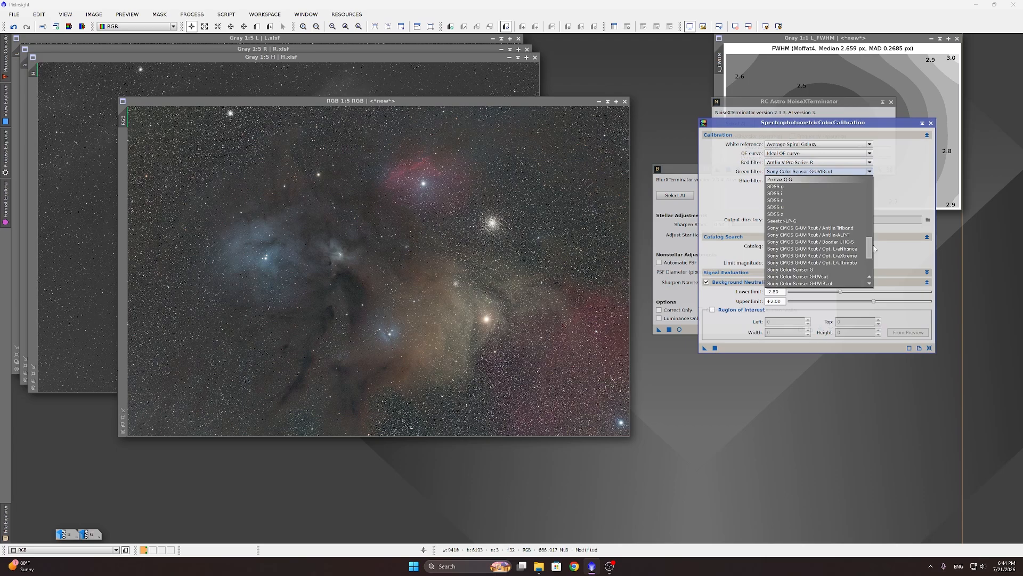
{"action": "left_click_drag", "start_coordinate": [870, 248], "coordinate": [836, 181]}
{"action": "left_click", "coordinate": [836, 179]}
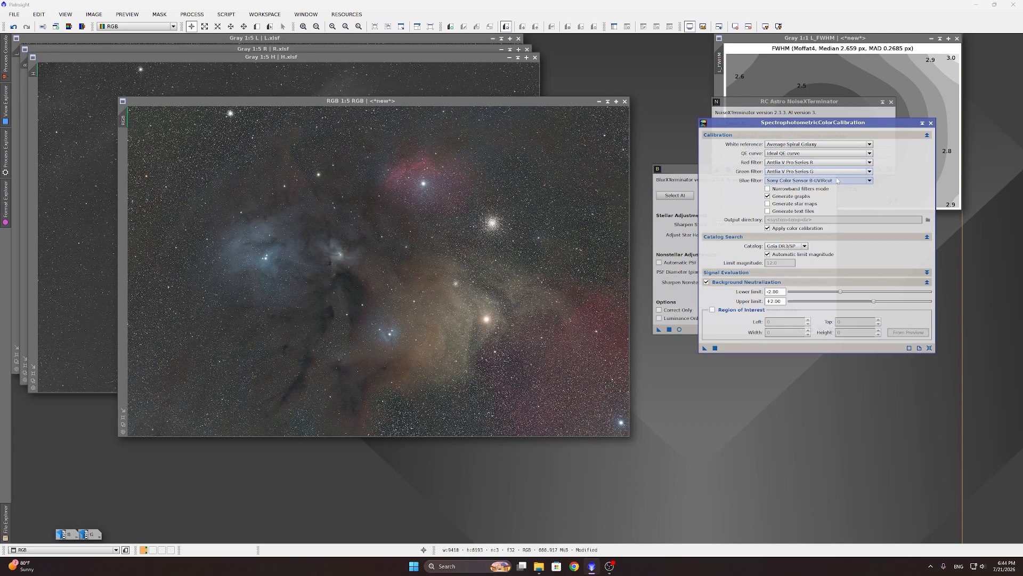
{"action": "left_click", "coordinate": [842, 180]}
{"action": "left_click_drag", "start_coordinate": [871, 256], "coordinate": [869, 171]}
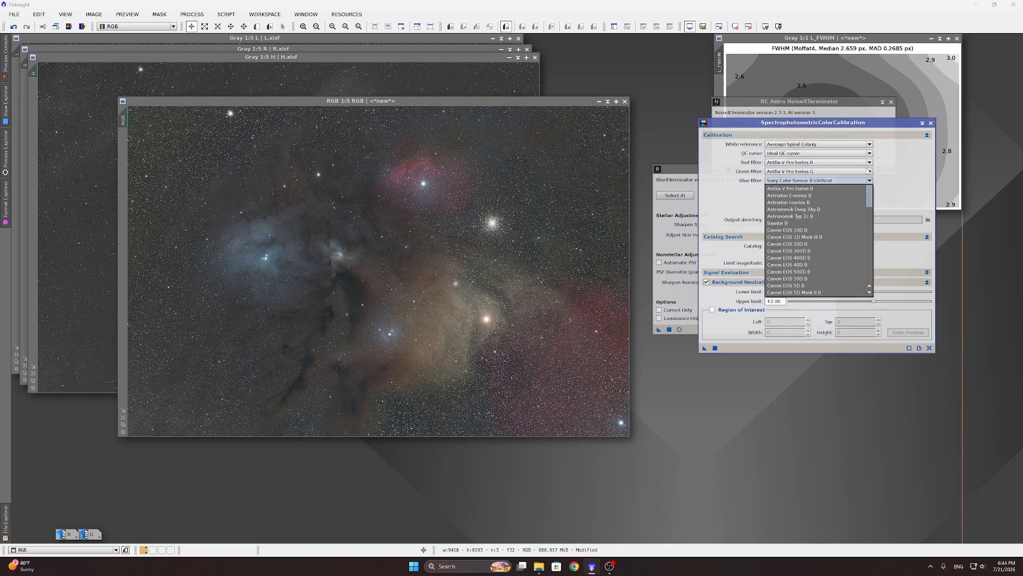
{"action": "left_click", "coordinate": [800, 188]}
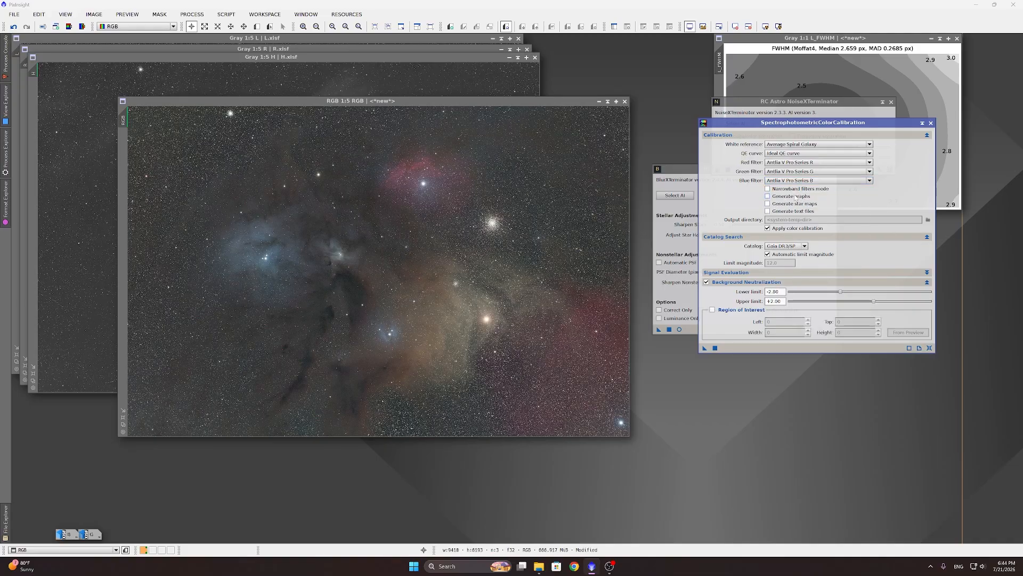
{"action": "left_click", "coordinate": [715, 348]}
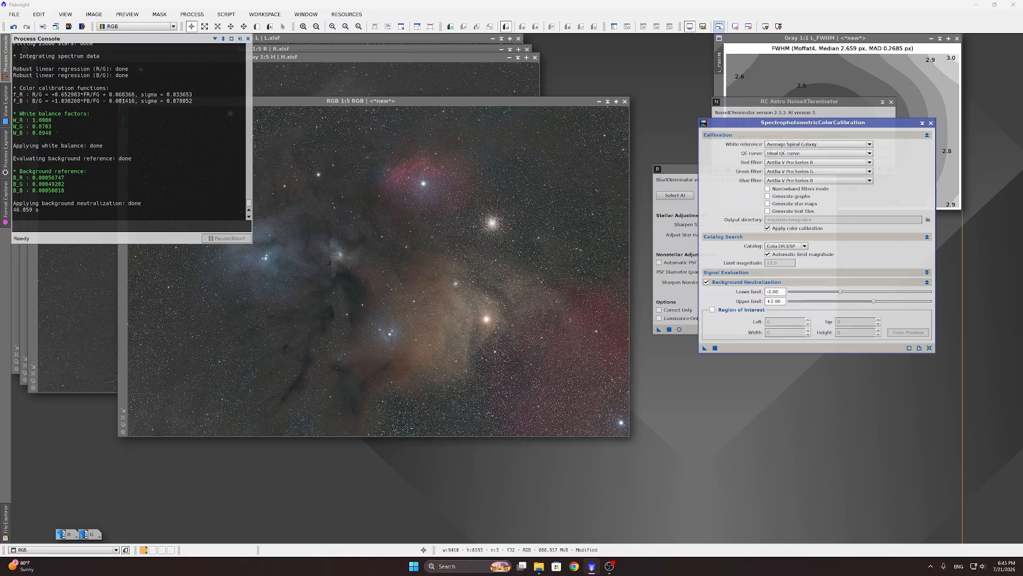
Step: Drag NoiseXTerminator (0.70, 2 iterations) onto the RGB image, then cycle through L, R, H back to RGB
{"action": "left_click", "coordinate": [766, 26]}
{"action": "left_click", "coordinate": [777, 101]}
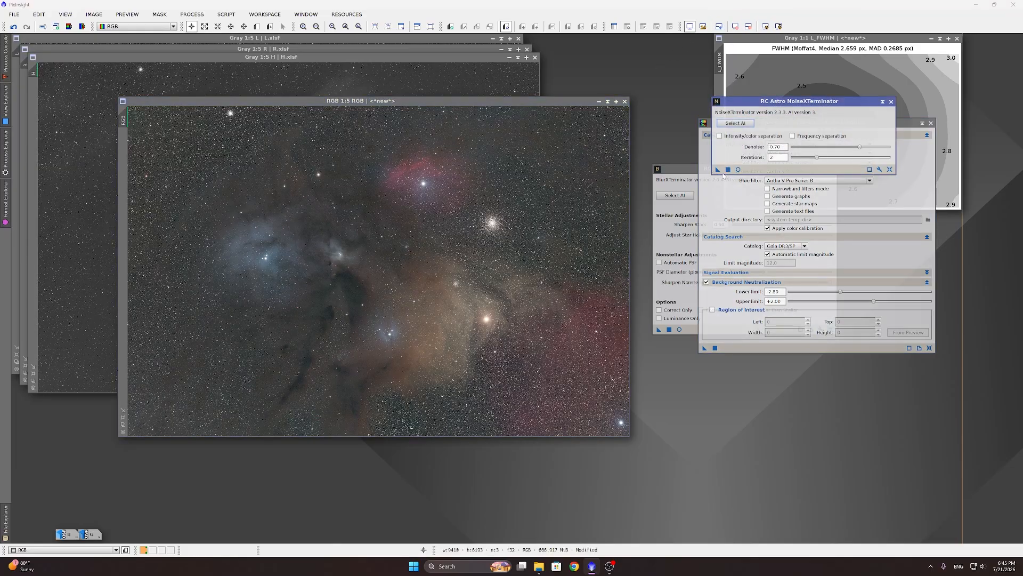
{"action": "left_click_drag", "start_coordinate": [718, 170], "coordinate": [362, 202]}
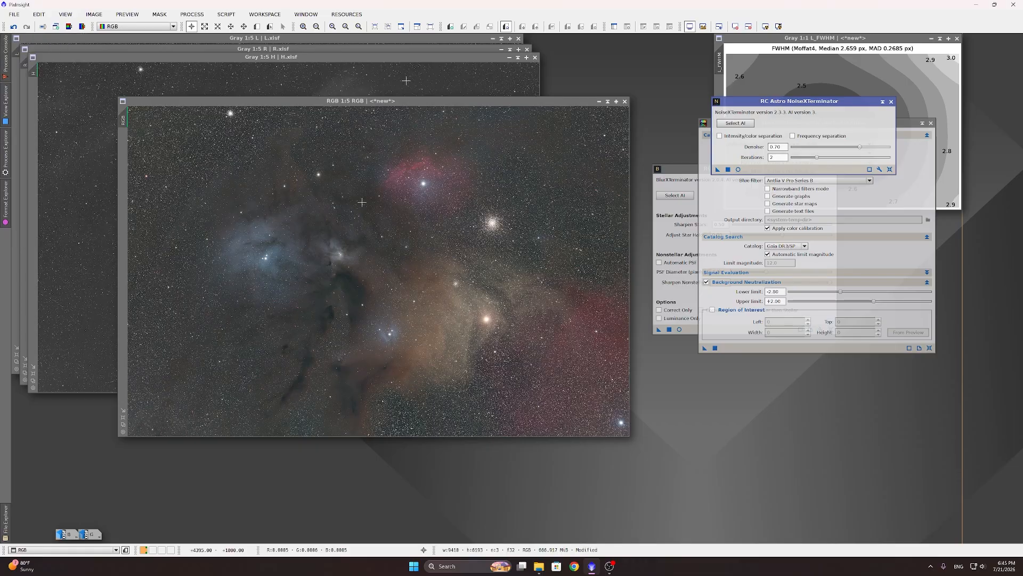
{"action": "left_click", "coordinate": [426, 48]}
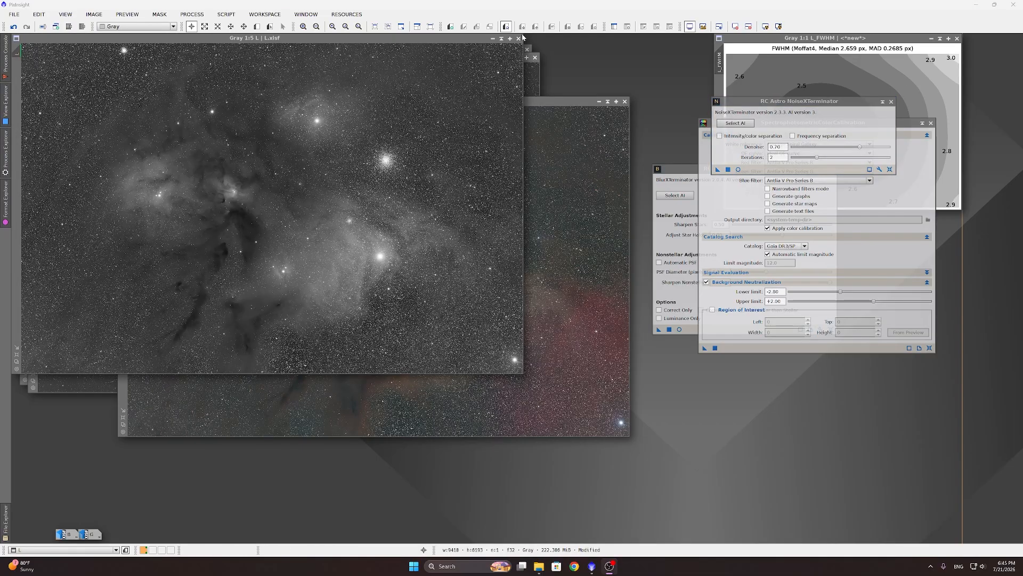
{"action": "left_click", "coordinate": [535, 52]}
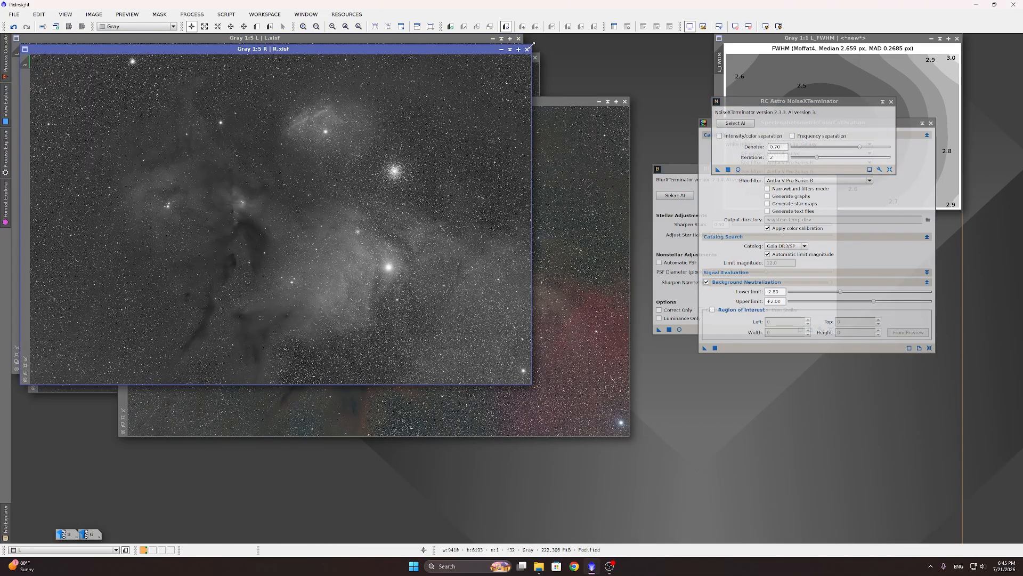
{"action": "left_click", "coordinate": [540, 75]}
{"action": "left_click", "coordinate": [581, 213]}
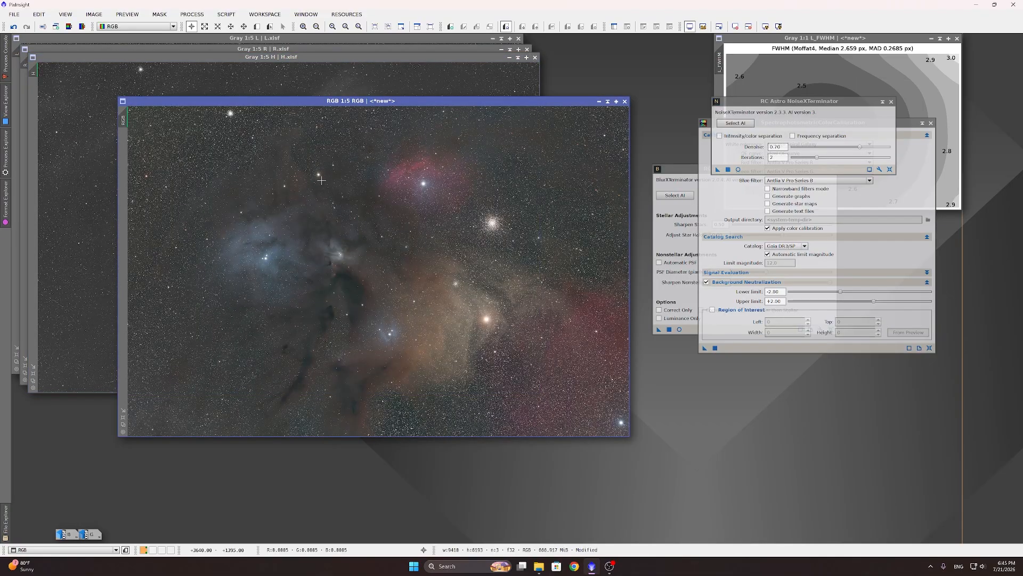
Step: Open StarXTerminator with the RGB image as the active view
{"action": "left_click", "coordinate": [203, 15]}
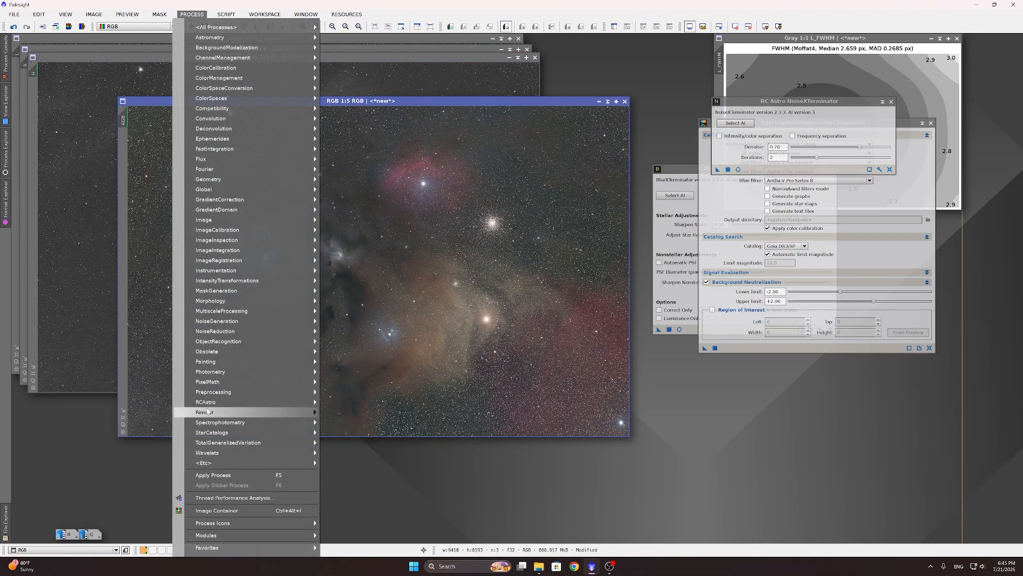
{"action": "mouse_move", "coordinate": [210, 404]}
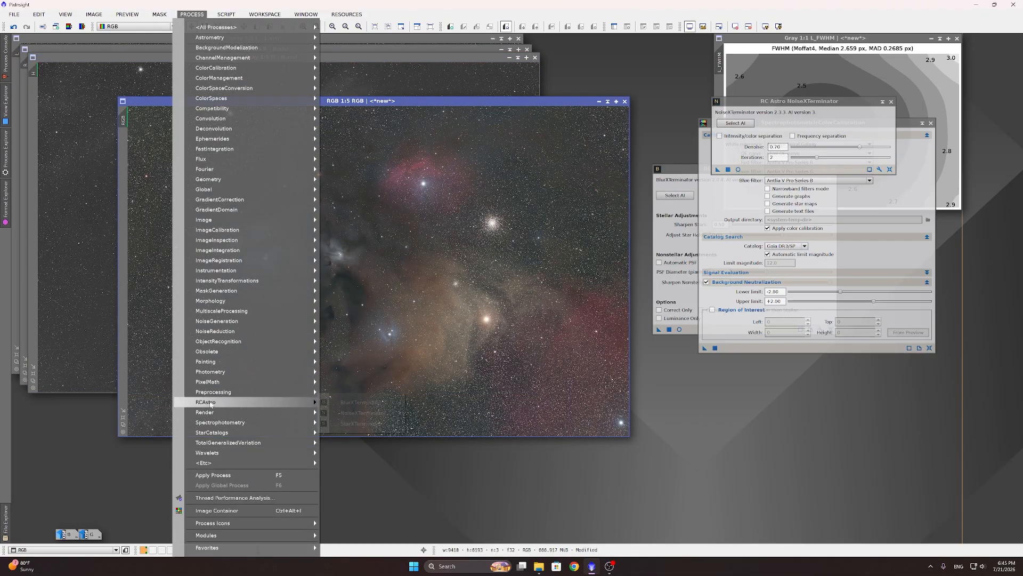
{"action": "left_click", "coordinate": [358, 423]}
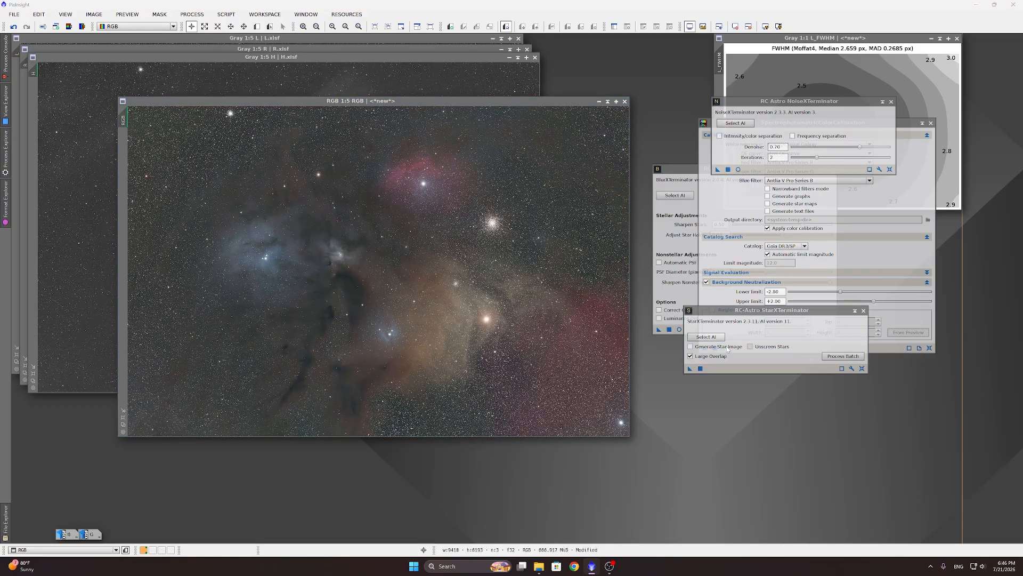
{"action": "left_click", "coordinate": [338, 99]}
Step: Enable Generate Star Image, disable Unscreen Stars, and run star removal on RGB
{"action": "left_click", "coordinate": [700, 347]}
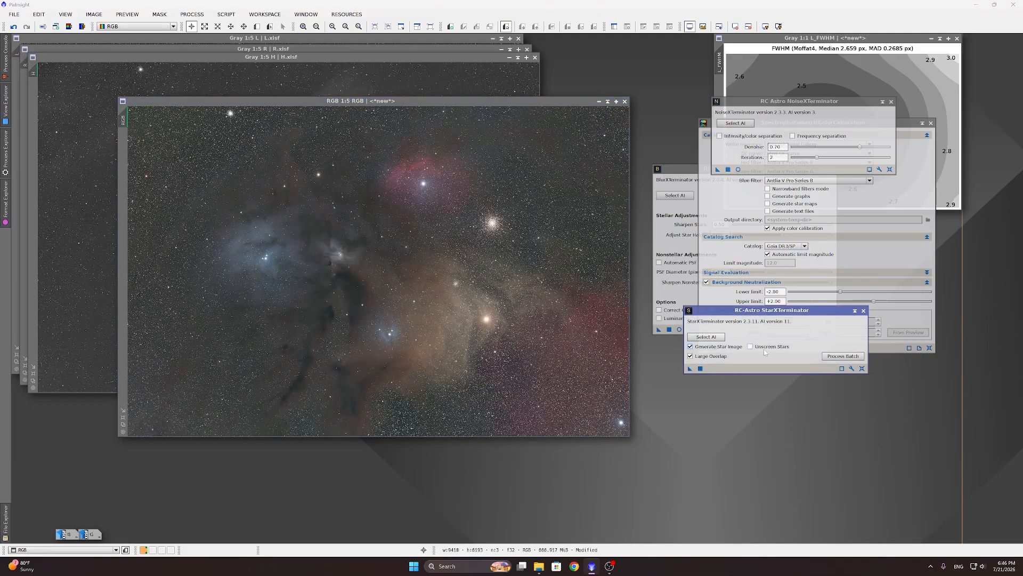
{"action": "mouse_move", "coordinate": [753, 349]}
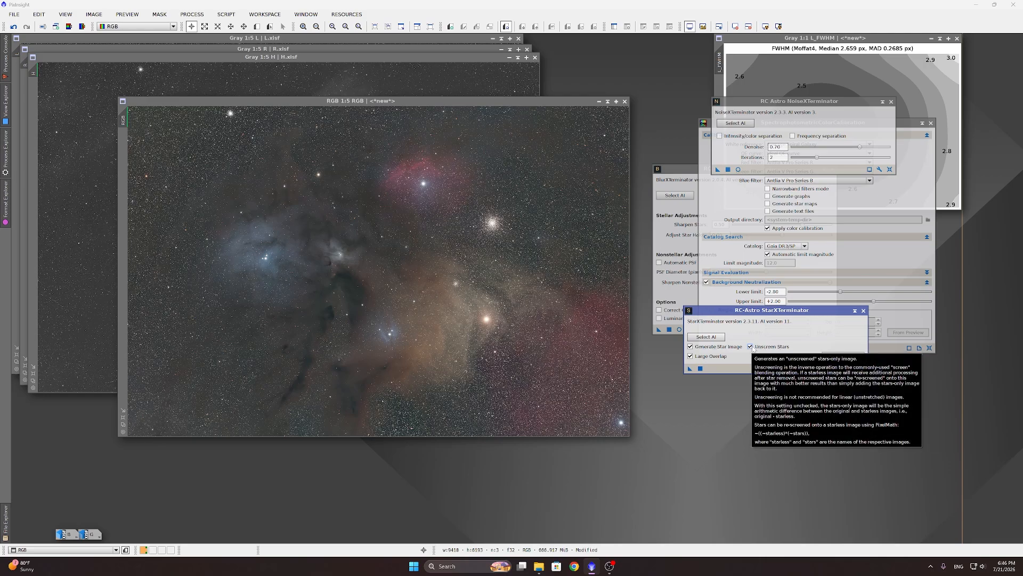
{"action": "left_click", "coordinate": [752, 348]}
{"action": "left_click", "coordinate": [766, 28]}
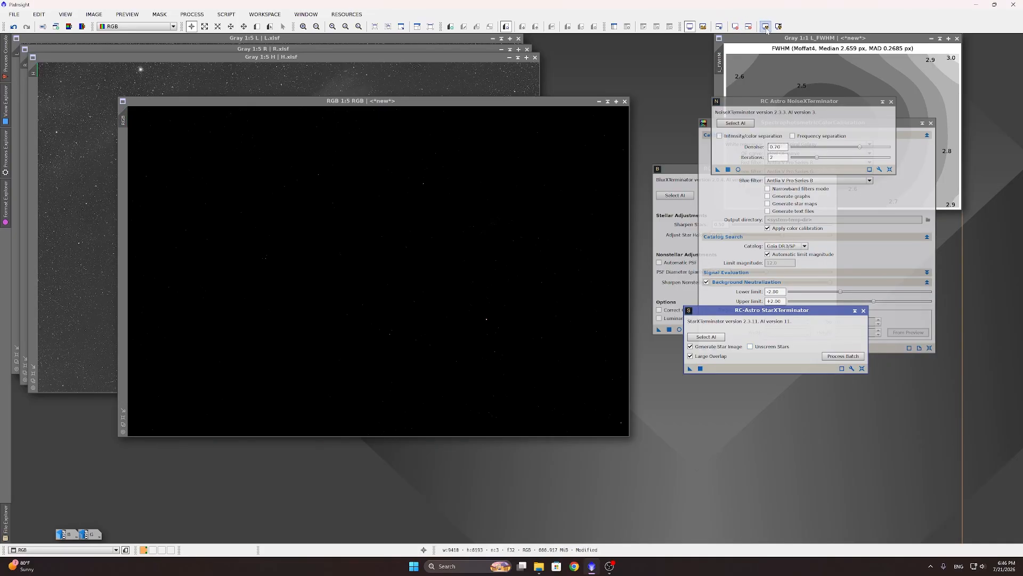
{"action": "left_click", "coordinate": [766, 28]}
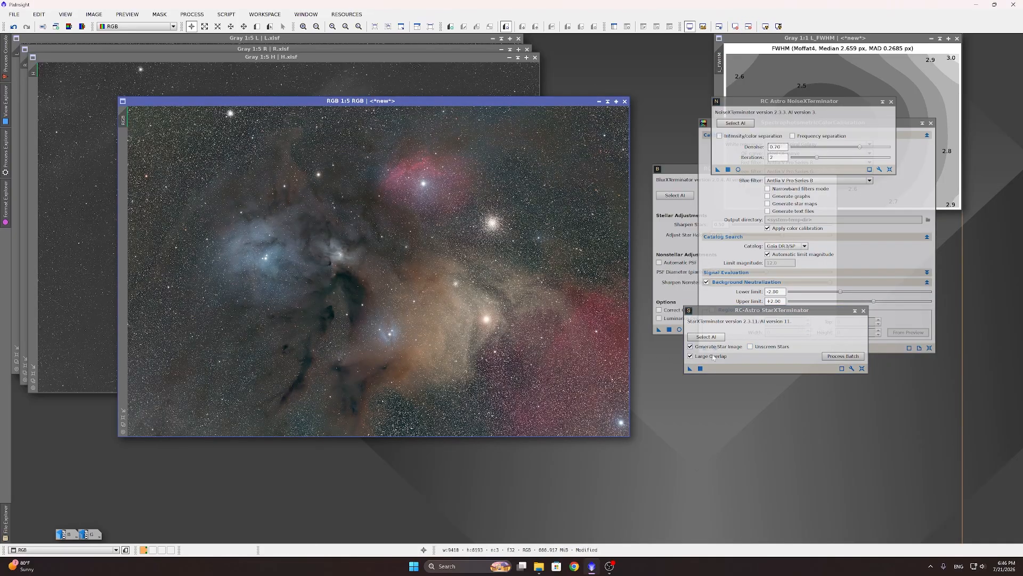
{"action": "left_click", "coordinate": [701, 370]}
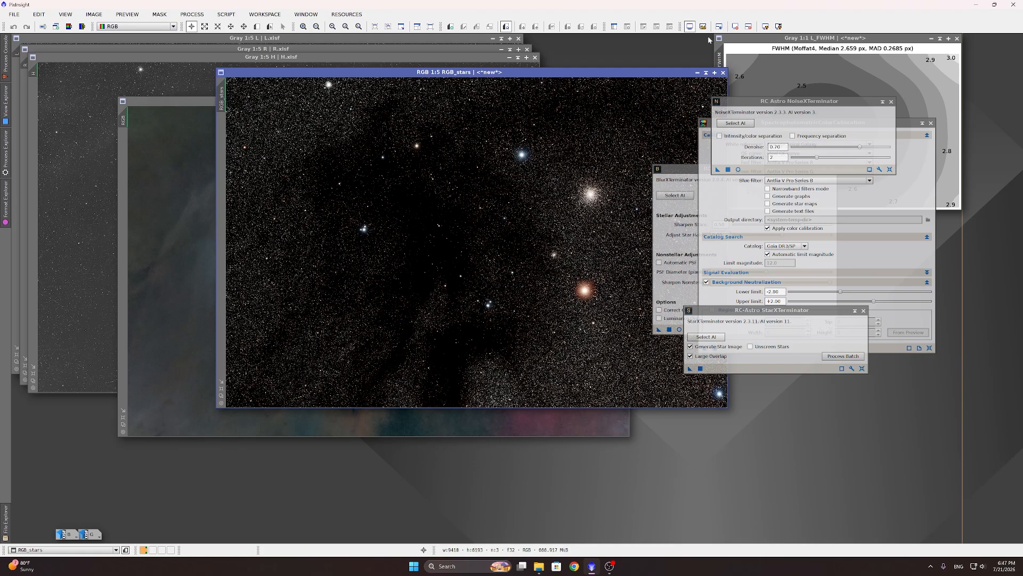
Step: Rename the star-only image to 'stars'
{"action": "double_click", "coordinate": [222, 101]}
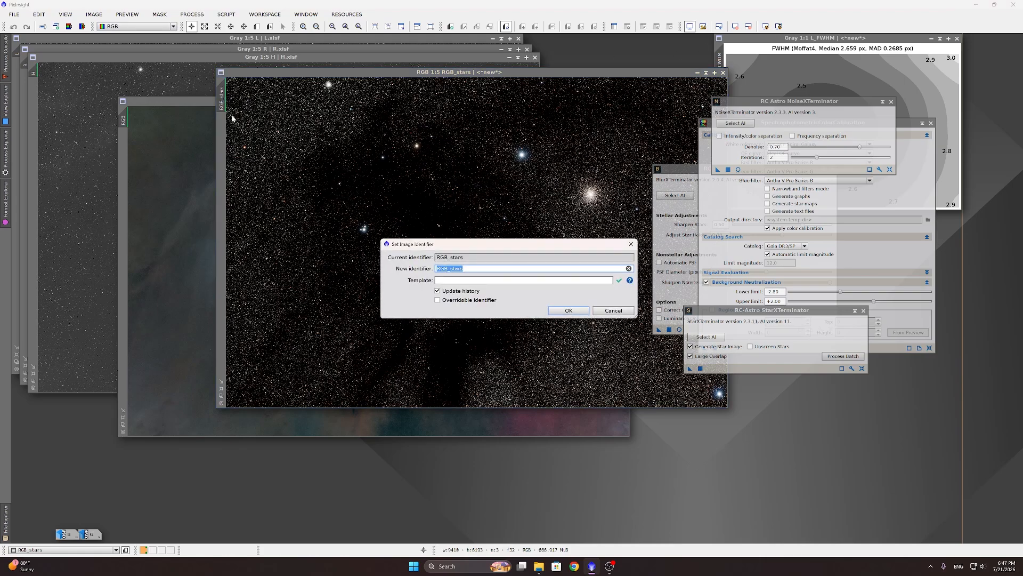
{"action": "type", "text": "star"}
{"action": "key", "text": "Return"}
Step: Minimise the starless RGB and stars images, placing the stars icon above the RGB icon
{"action": "left_click", "coordinate": [171, 101]}
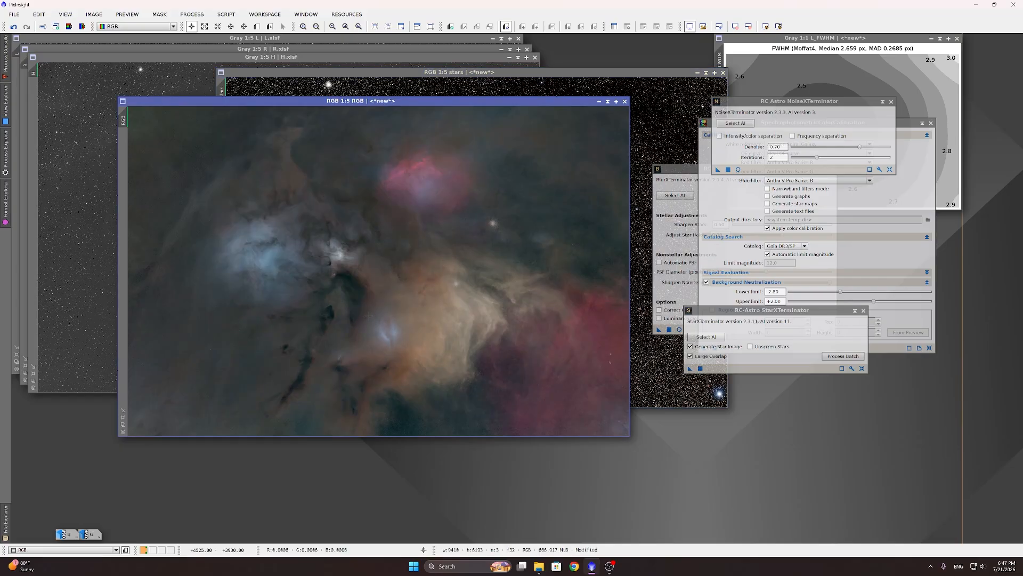
{"action": "left_click", "coordinate": [599, 102]}
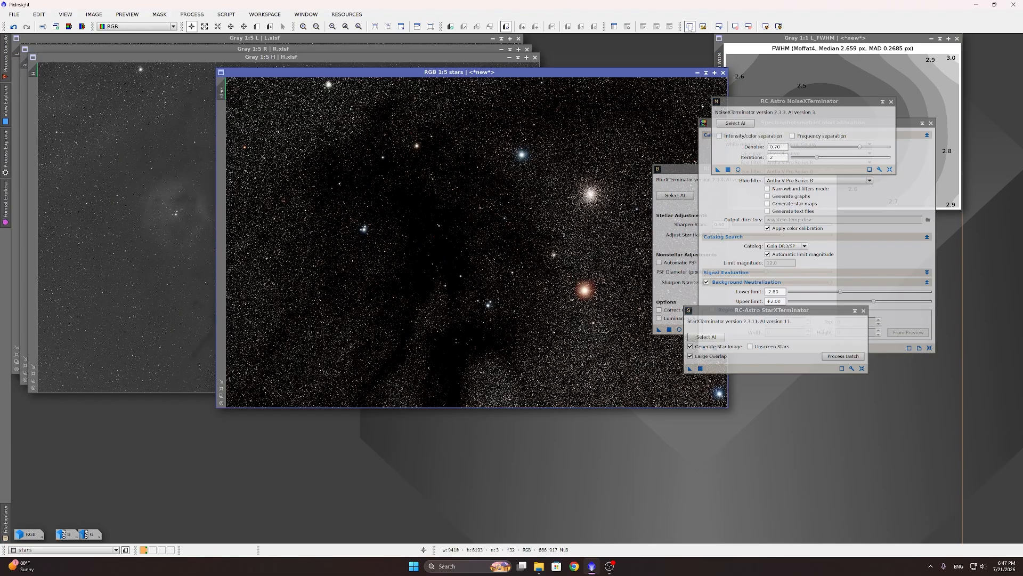
{"action": "left_click", "coordinate": [697, 73]}
{"action": "left_click_drag", "start_coordinate": [493, 244], "coordinate": [34, 519]}
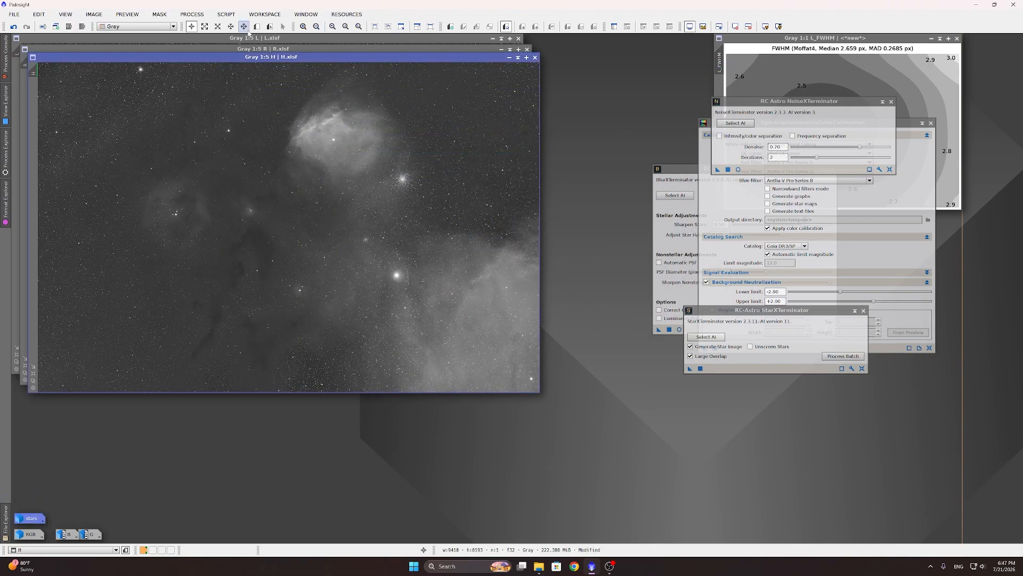
Step: Disable Generate Star Image and remove the stars from the L image with StarXTerminator
{"action": "left_click", "coordinate": [298, 42]}
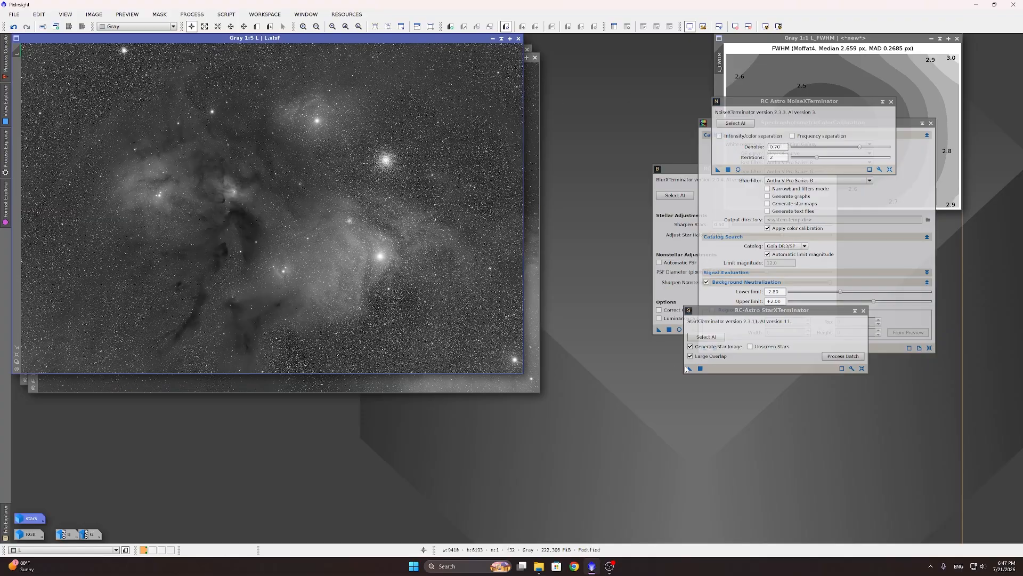
{"action": "left_click", "coordinate": [714, 349]}
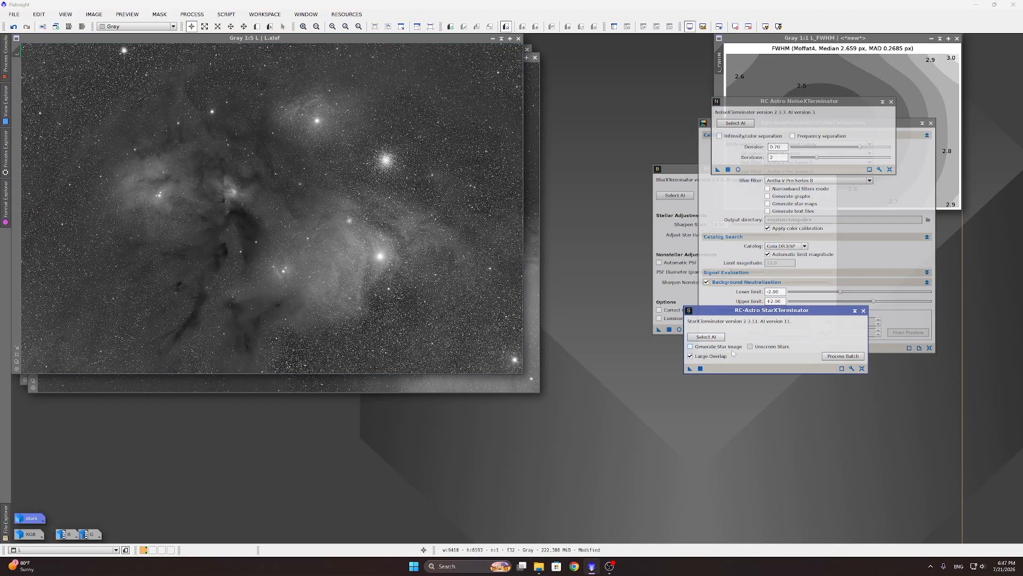
{"action": "left_click", "coordinate": [701, 368]}
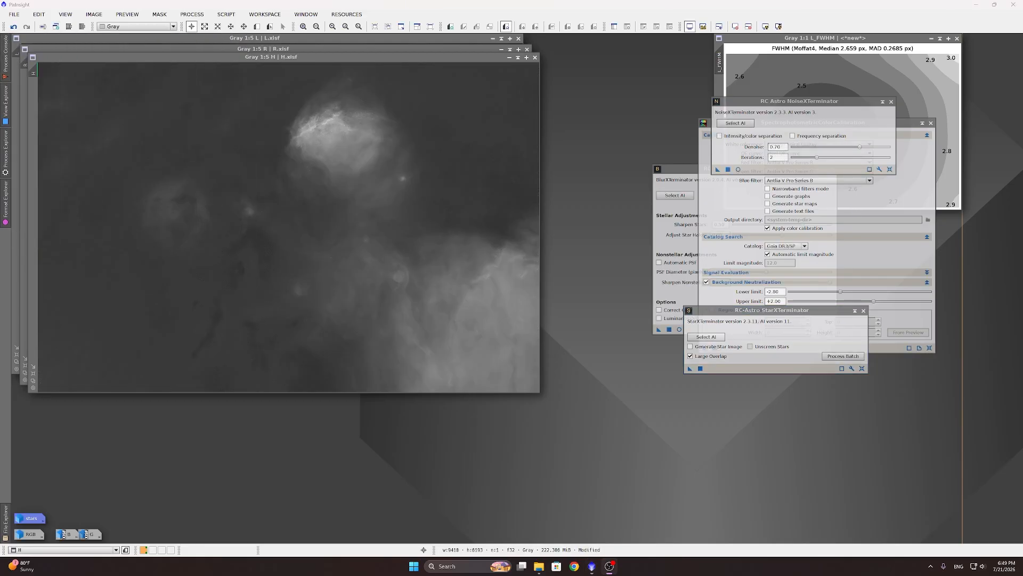
{"action": "left_click", "coordinate": [226, 14]}
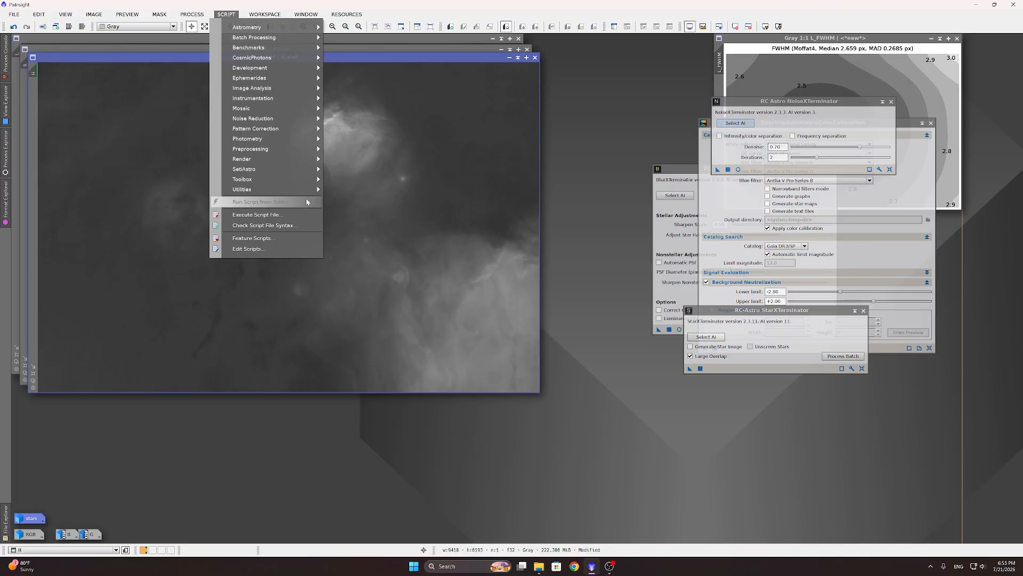
{"action": "mouse_move", "coordinate": [285, 179]}
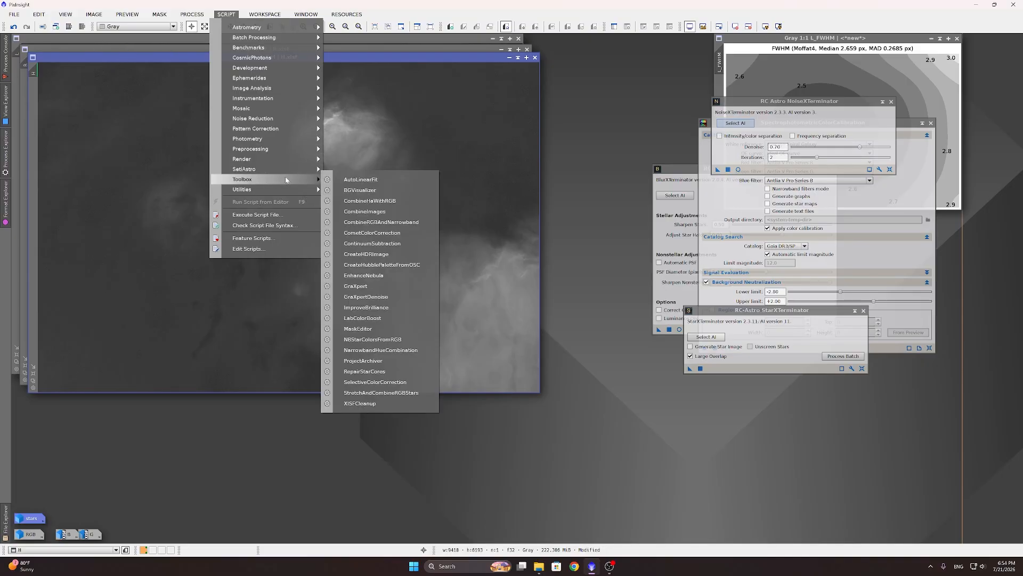
Step: Launch ContinuumSubtraction with R as the RGB input, H as narrowband, and black pixels shown
{"action": "left_click", "coordinate": [376, 244]}
{"action": "left_click", "coordinate": [376, 198]}
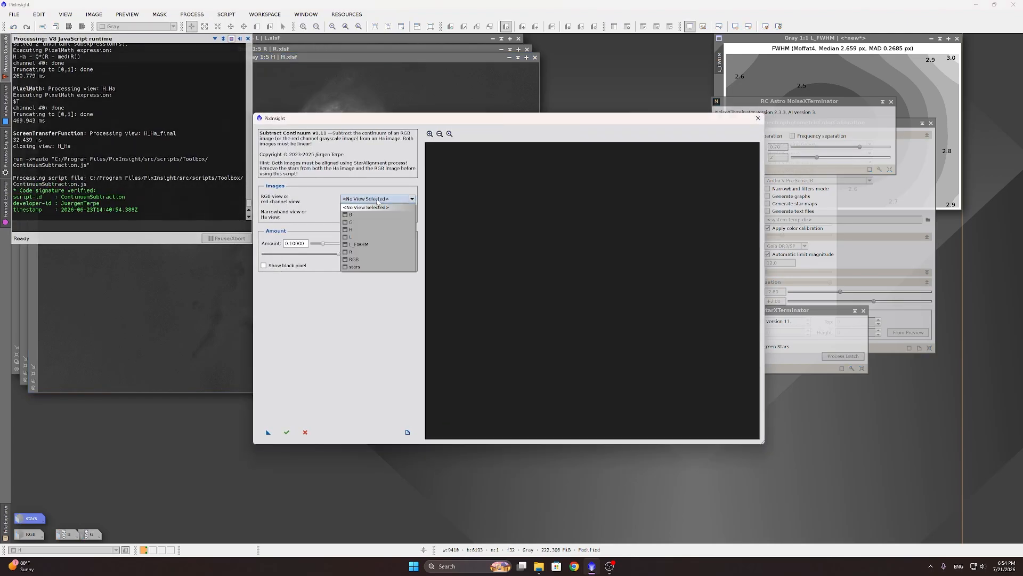
{"action": "left_click", "coordinate": [361, 251]}
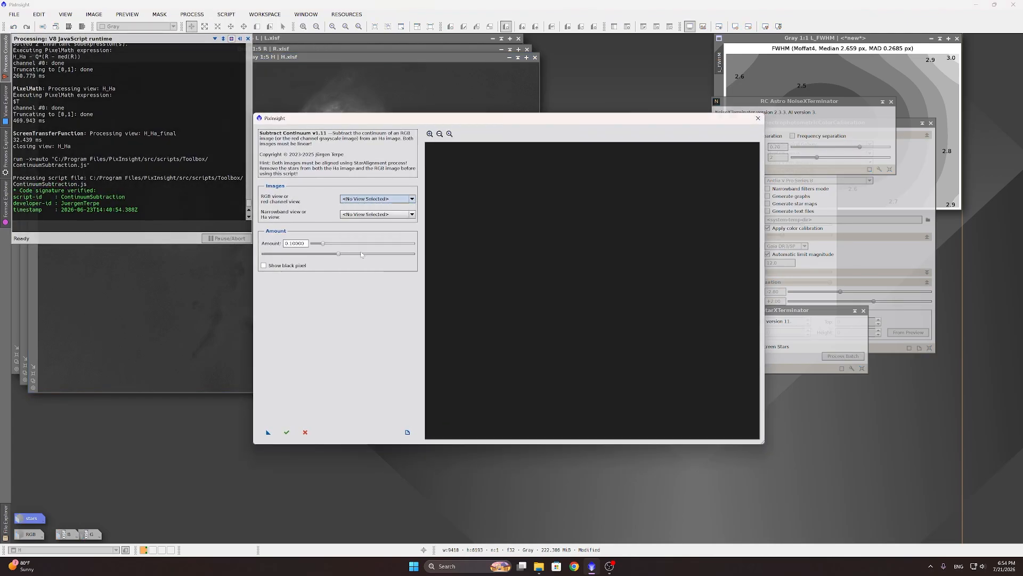
{"action": "left_click", "coordinate": [351, 215]}
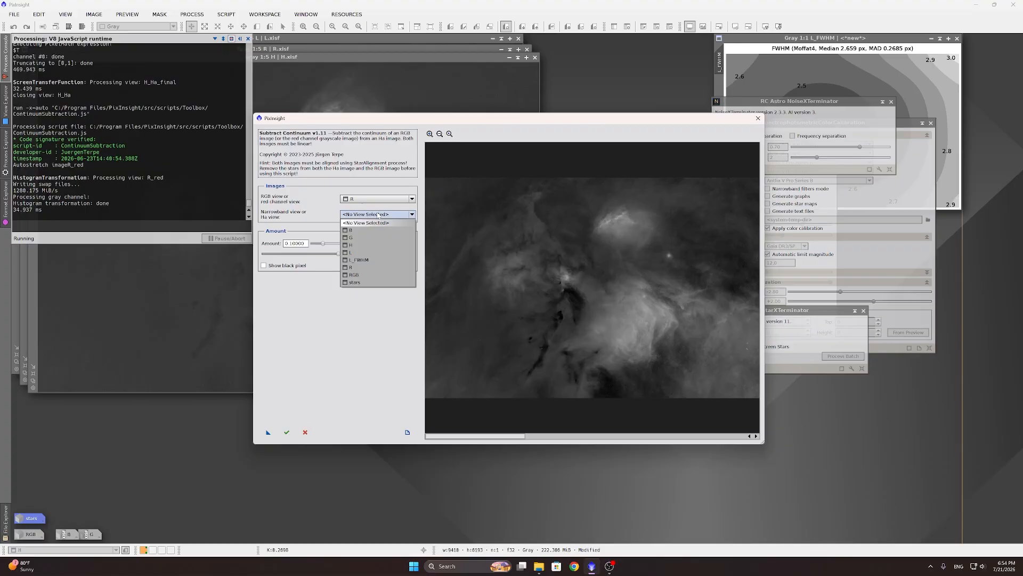
{"action": "left_click", "coordinate": [353, 246]}
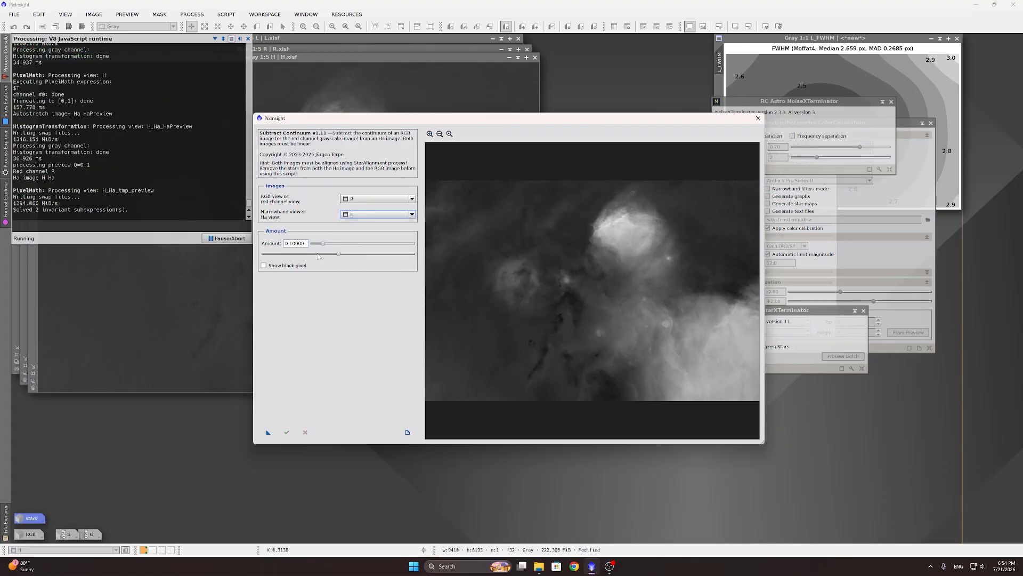
{"action": "left_click", "coordinate": [264, 266]}
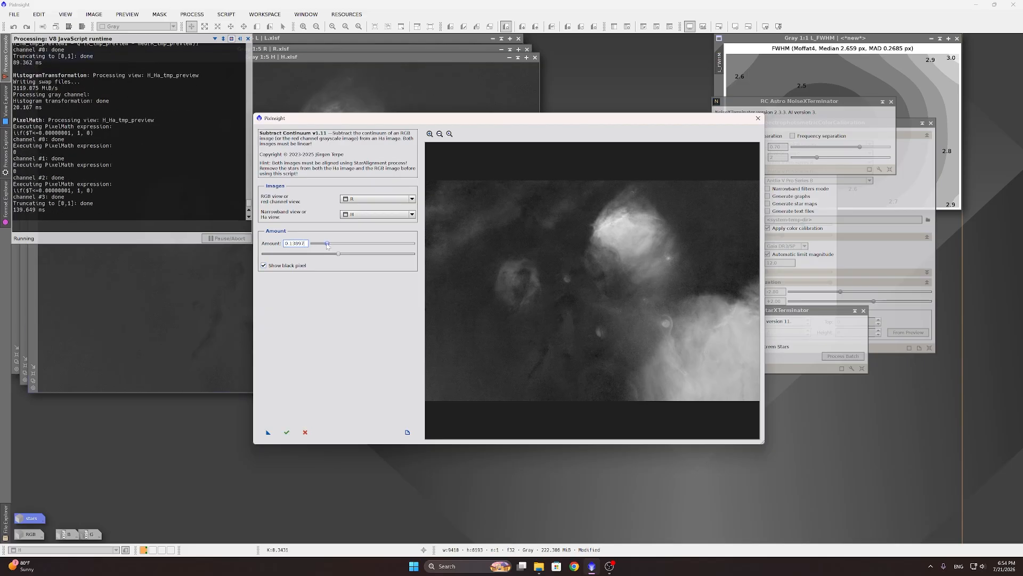
Step: Tune the subtraction amount slider back and forth, settling at 0.13644
{"action": "left_click_drag", "start_coordinate": [322, 246], "coordinate": [346, 245]}
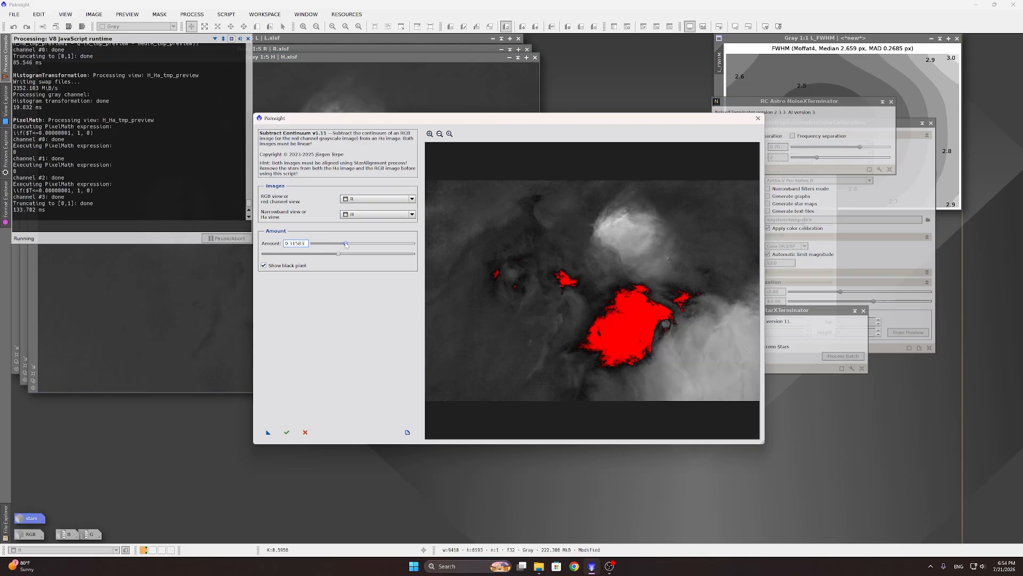
{"action": "left_click", "coordinate": [346, 244]}
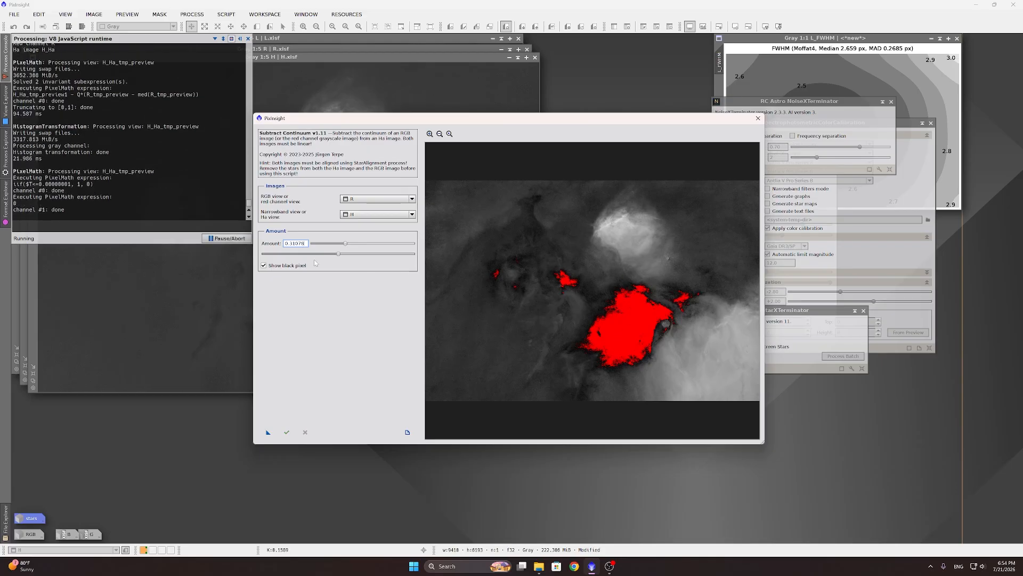
{"action": "left_click_drag", "start_coordinate": [346, 244], "coordinate": [318, 241]}
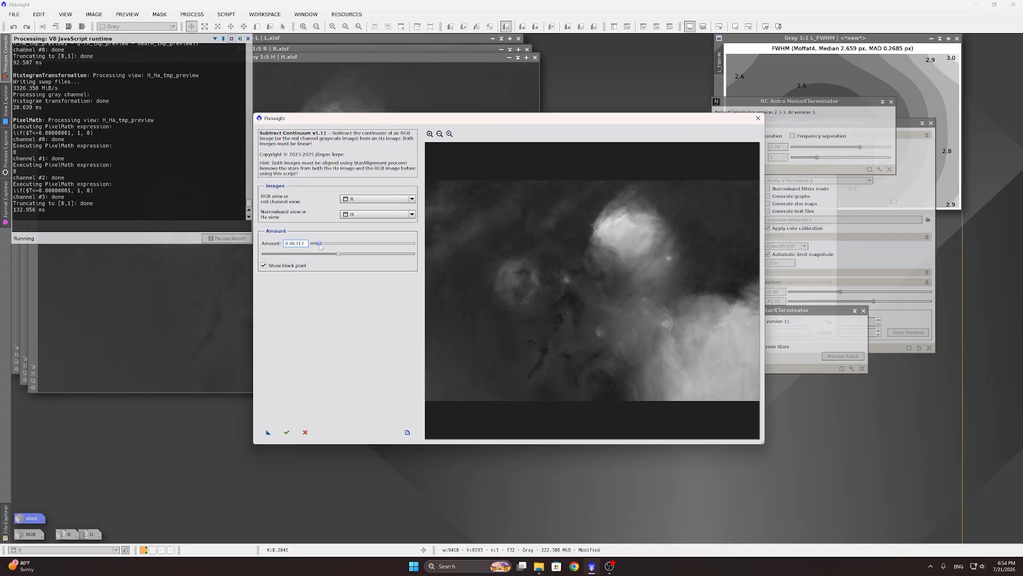
{"action": "left_click_drag", "start_coordinate": [320, 246], "coordinate": [339, 248]}
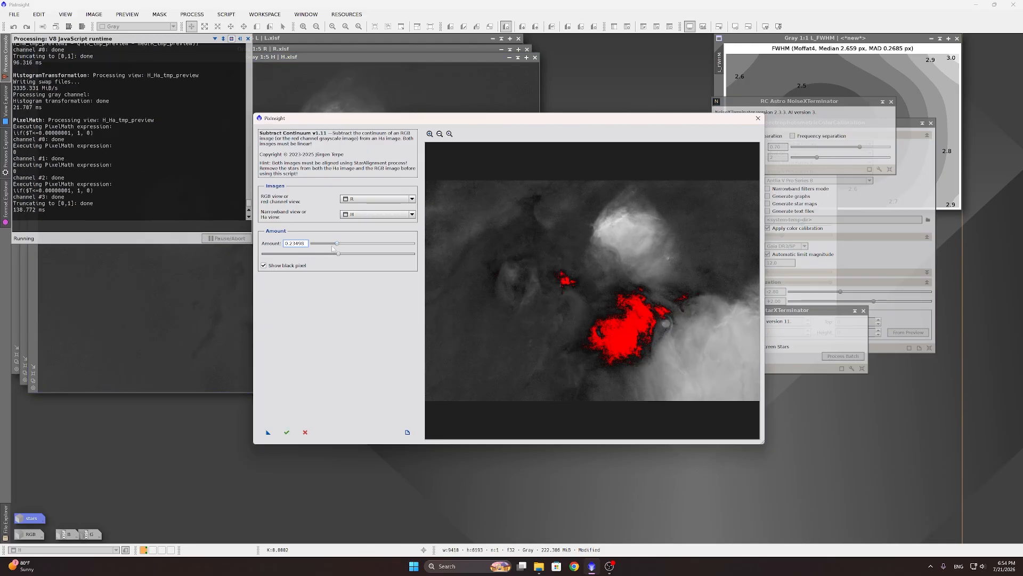
{"action": "left_click_drag", "start_coordinate": [338, 244], "coordinate": [327, 243]}
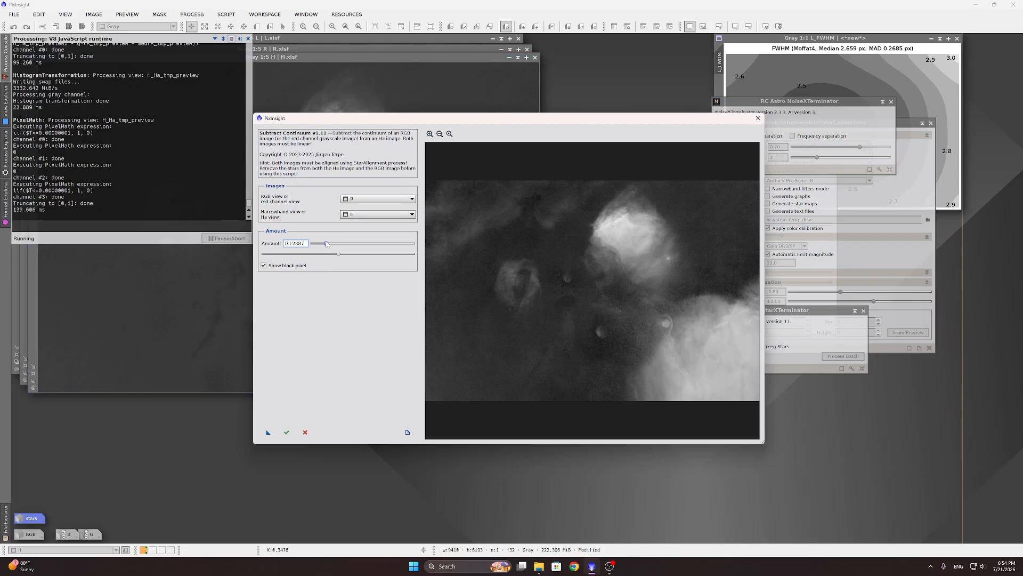
{"action": "left_click_drag", "start_coordinate": [326, 244], "coordinate": [327, 243]}
{"action": "left_click_drag", "start_coordinate": [328, 247], "coordinate": [330, 247]}
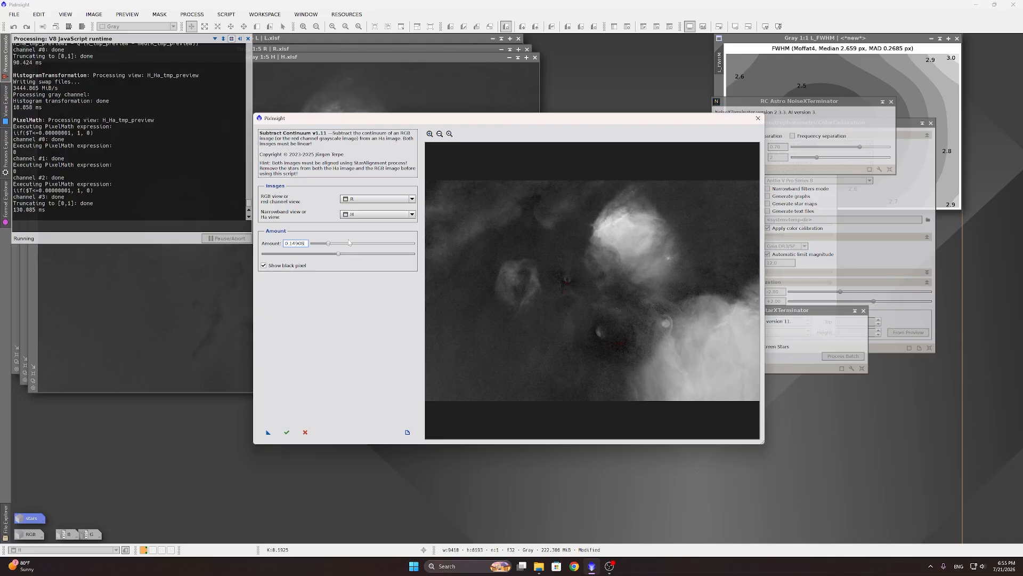
{"action": "left_click_drag", "start_coordinate": [328, 244], "coordinate": [329, 246]}
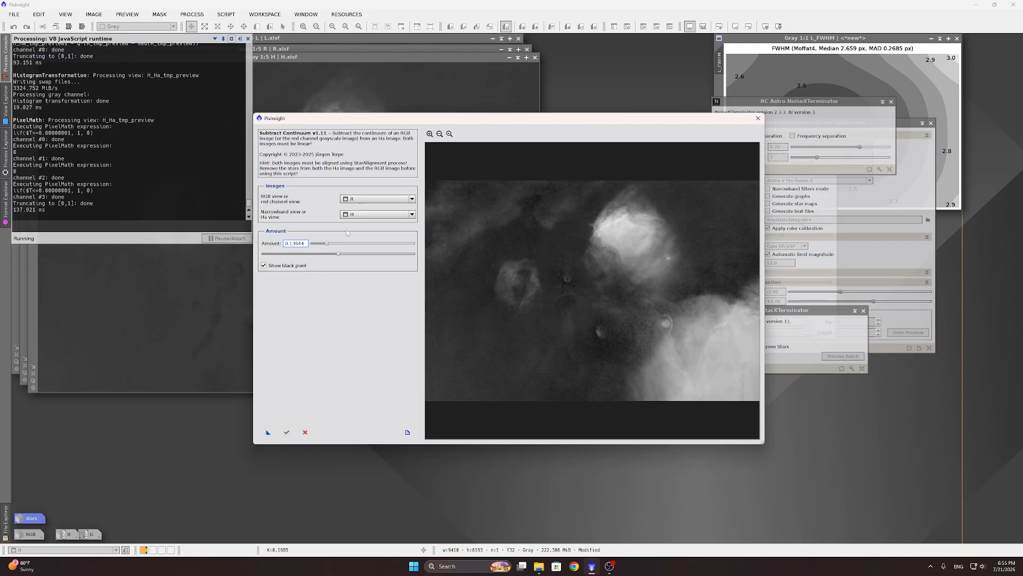
Step: Apply the continuum subtraction, rename the H_Ha_final result to Ha_clean, and minimise it into the icon row
{"action": "left_click", "coordinate": [286, 432]}
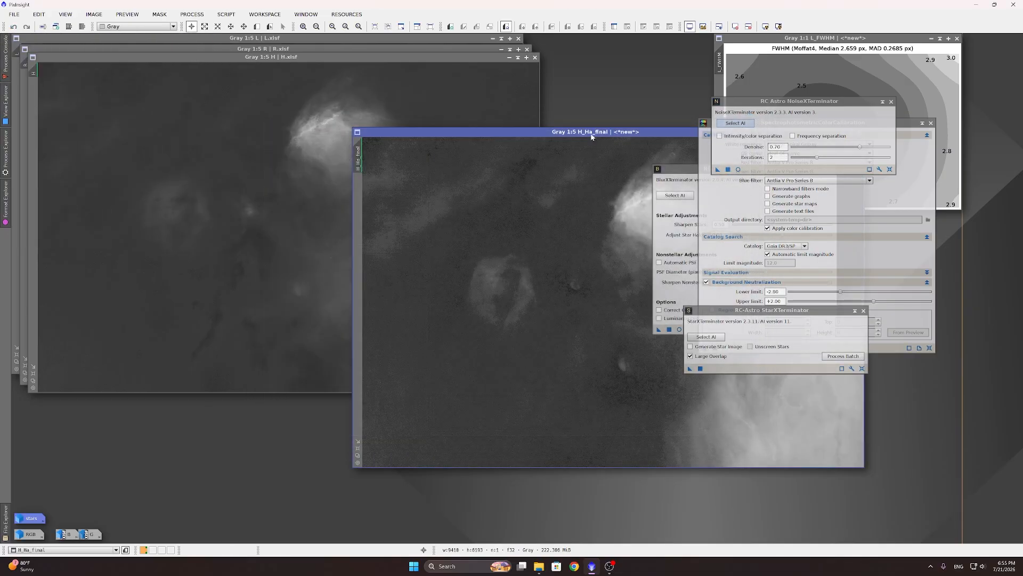
{"action": "left_click_drag", "start_coordinate": [586, 136], "coordinate": [363, 95]}
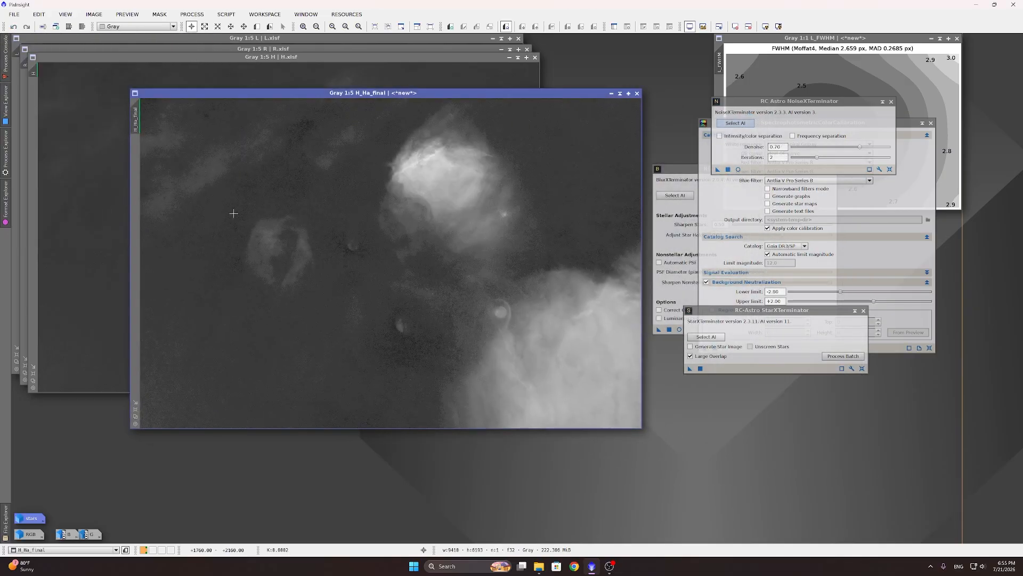
{"action": "double_click", "coordinate": [138, 119]}
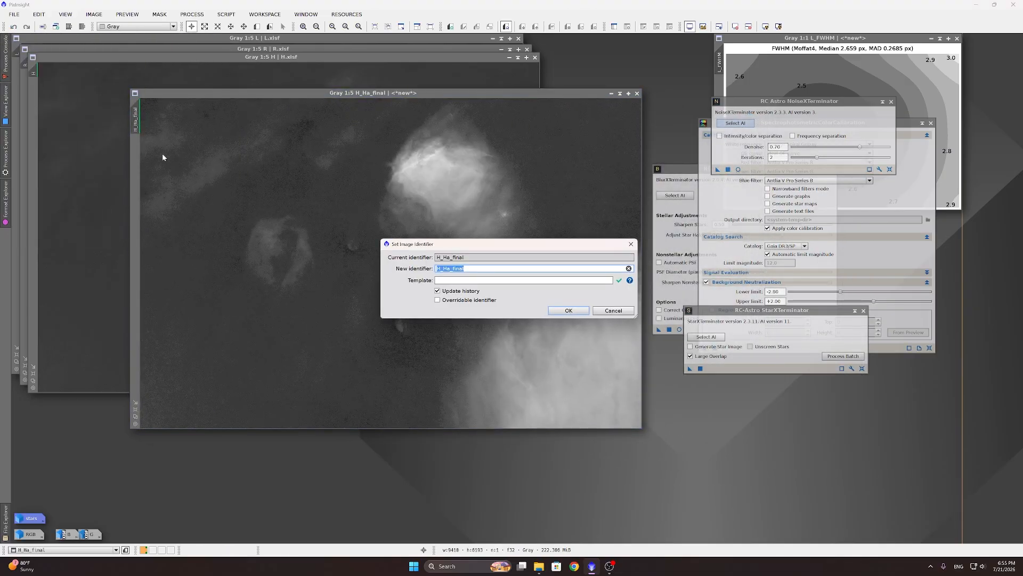
{"action": "type", "text": "Ha_clean"}
{"action": "key", "text": "Return"}
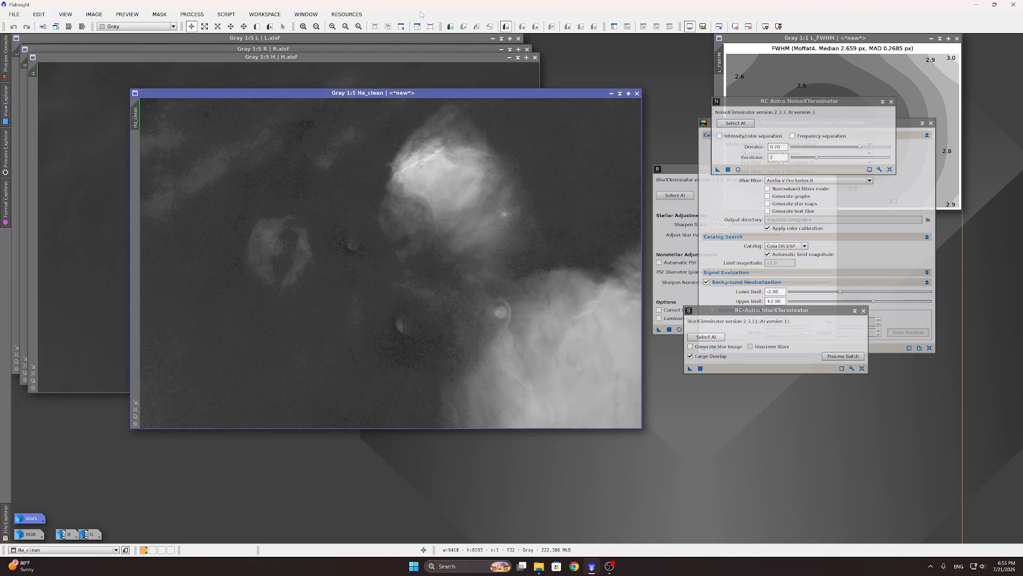
{"action": "left_click", "coordinate": [612, 94]}
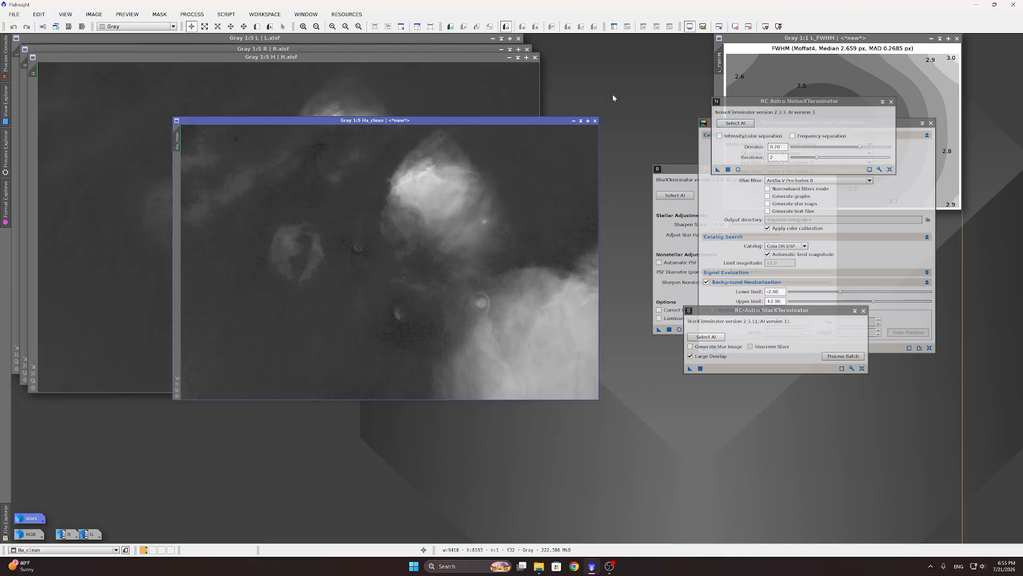
{"action": "left_click_drag", "start_coordinate": [411, 265], "coordinate": [127, 534]}
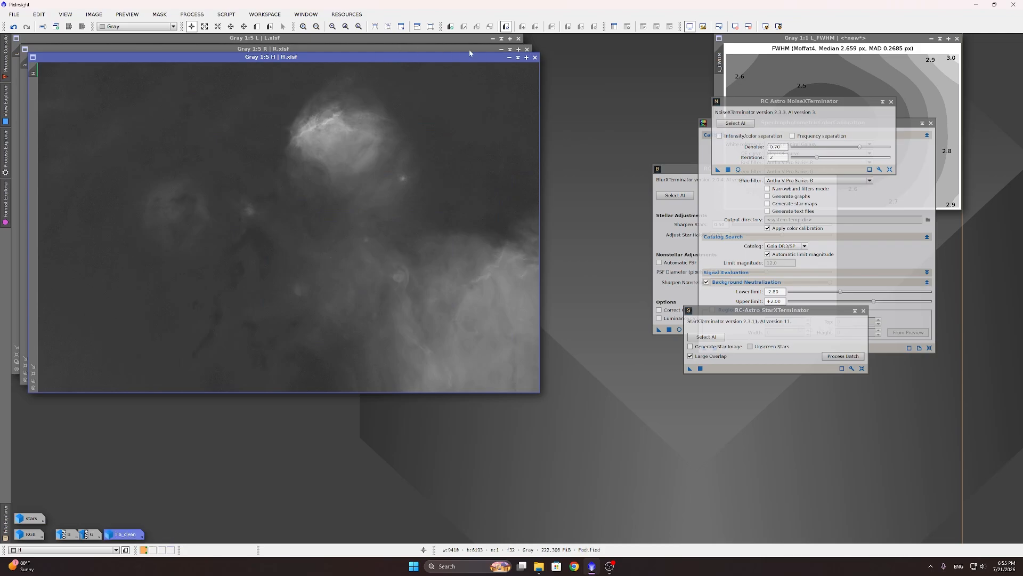
Step: Minimise the H and R images and line their icons up along the bottom row
{"action": "left_click", "coordinate": [509, 57]}
{"action": "left_click", "coordinate": [501, 49]}
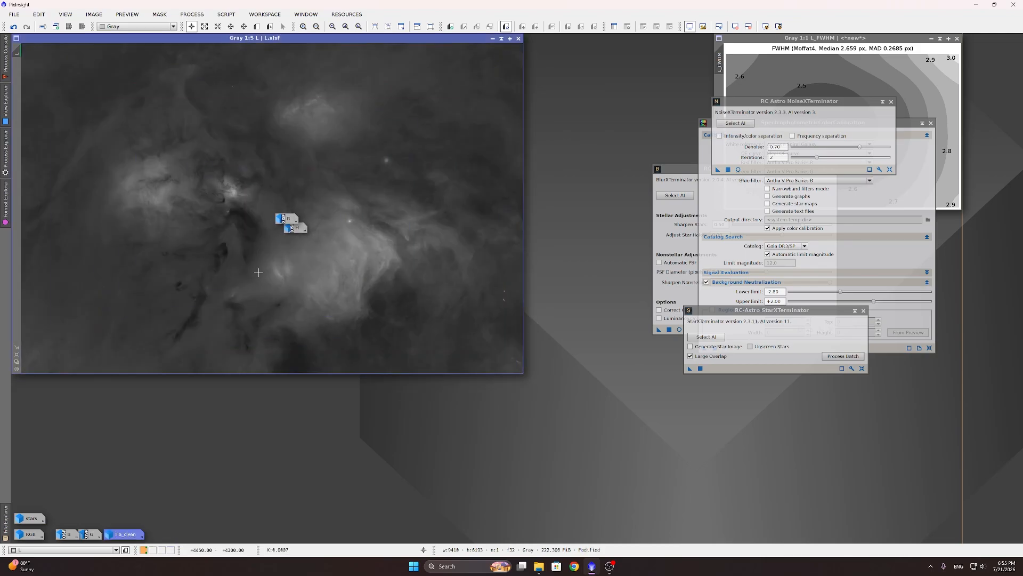
{"action": "left_click_drag", "start_coordinate": [288, 218], "coordinate": [158, 536]}
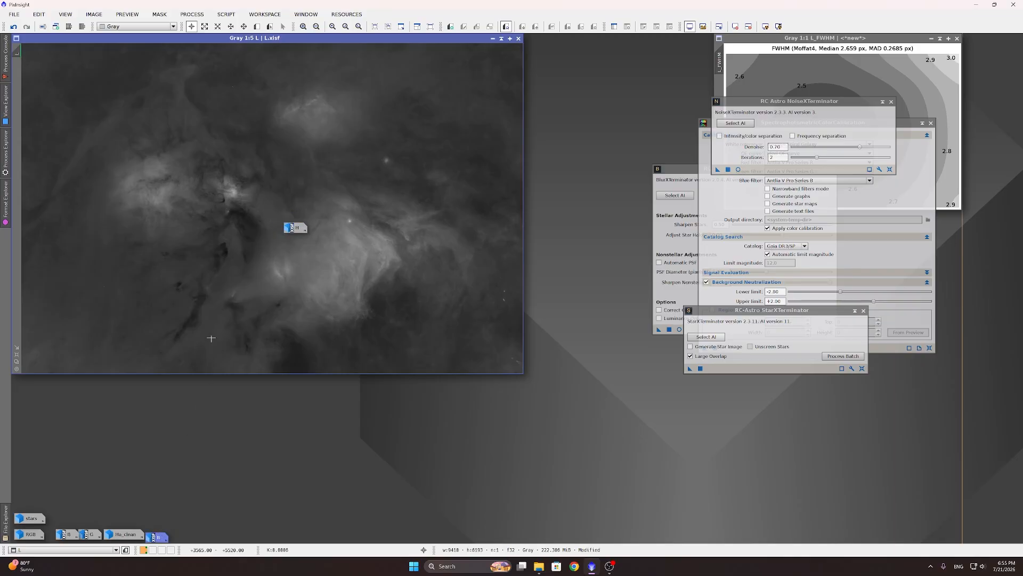
{"action": "left_click_drag", "start_coordinate": [295, 227], "coordinate": [186, 540]}
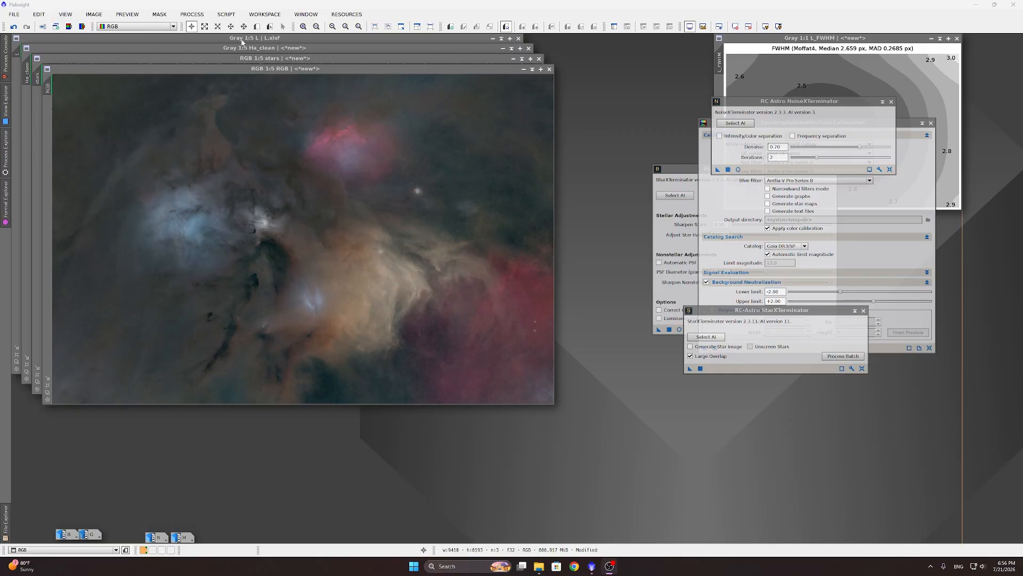
Step: Bring the Ha_clean, stars, RGB and L images forward, leaving L in front
{"action": "left_click", "coordinate": [270, 46]}
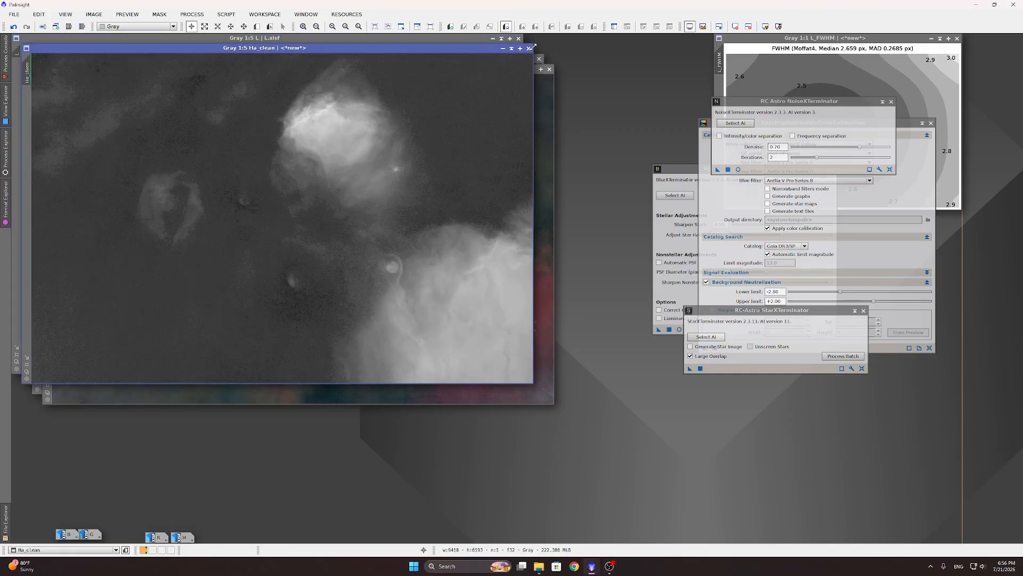
{"action": "left_click", "coordinate": [540, 62]}
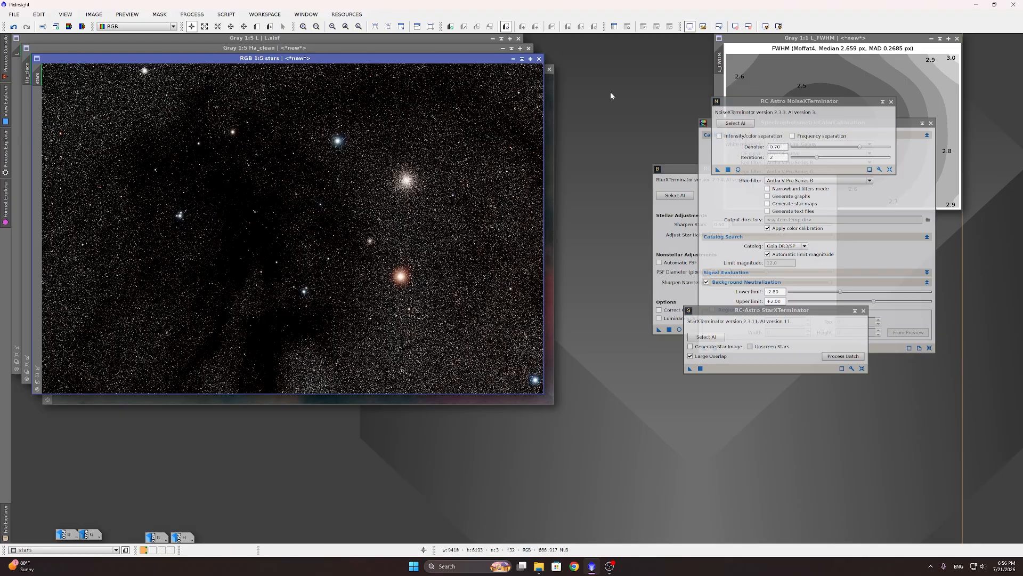
{"action": "left_click", "coordinate": [553, 64]}
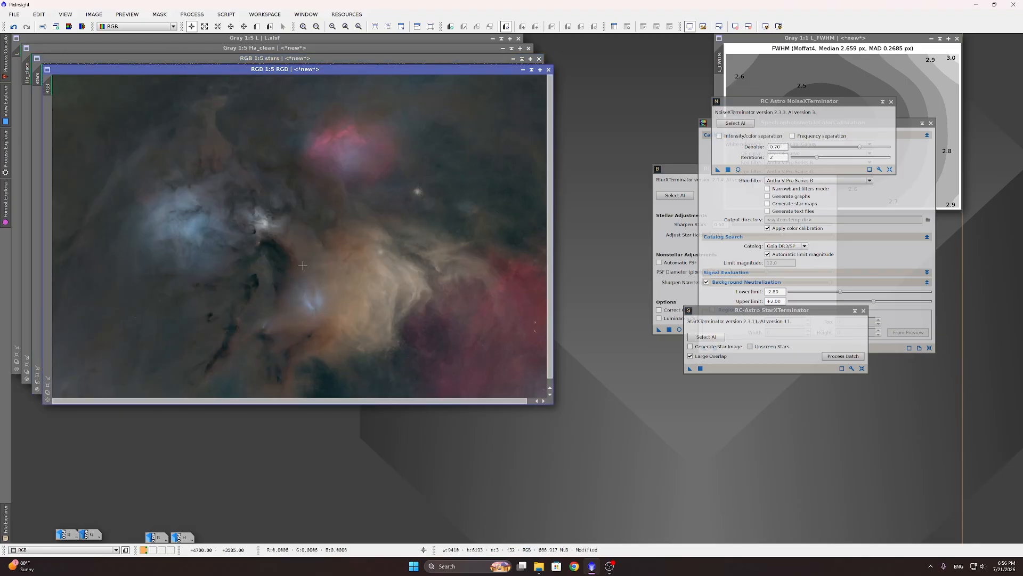
{"action": "left_click", "coordinate": [304, 38]}
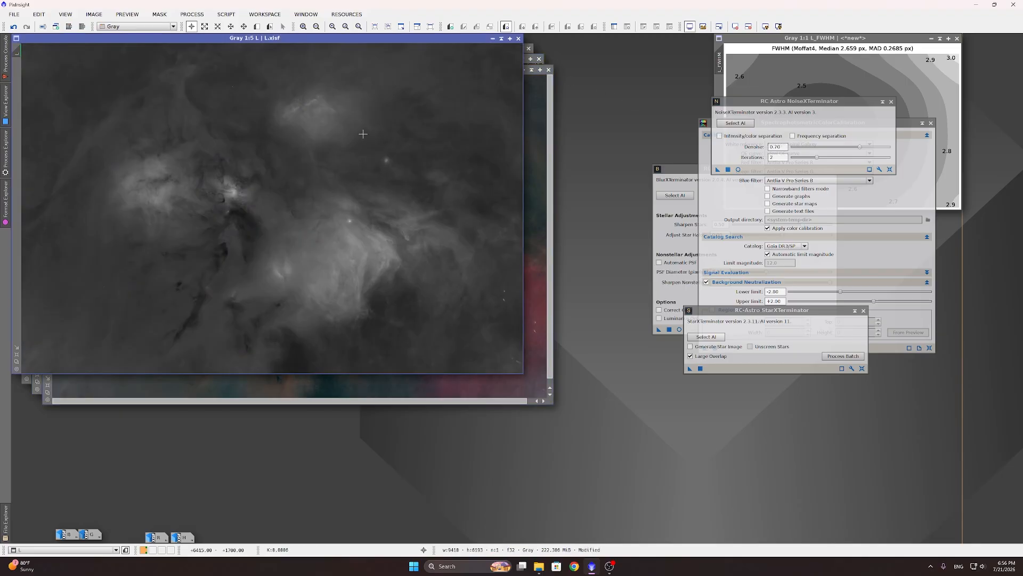
{"action": "left_click", "coordinate": [192, 14]}
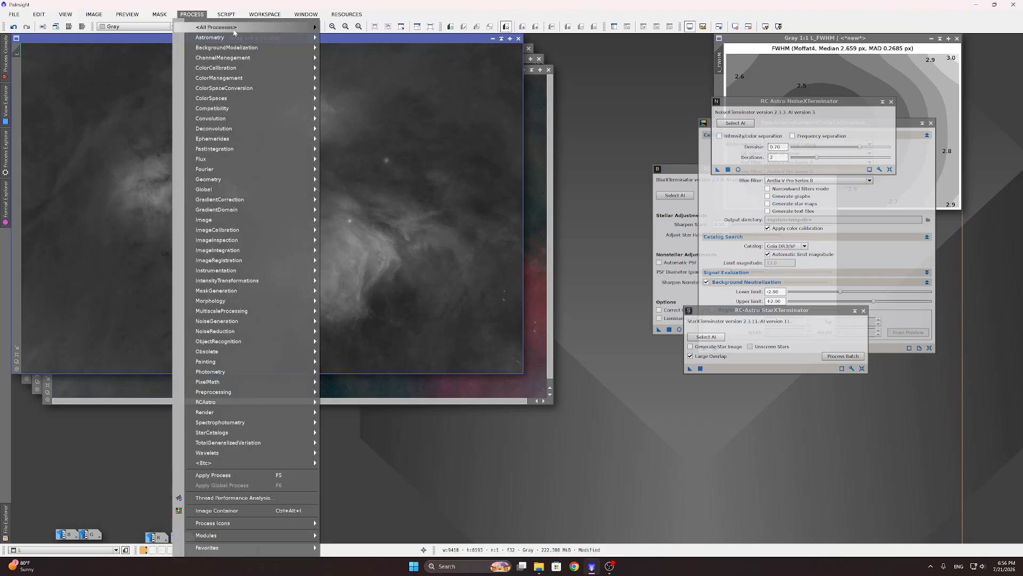
Step: Open GeneralizedHyperbolicStretch, reset it to defaults and start a Real-Time Preview of L
{"action": "mouse_move", "coordinate": [235, 29]}
{"action": "left_click", "coordinate": [494, 20]}
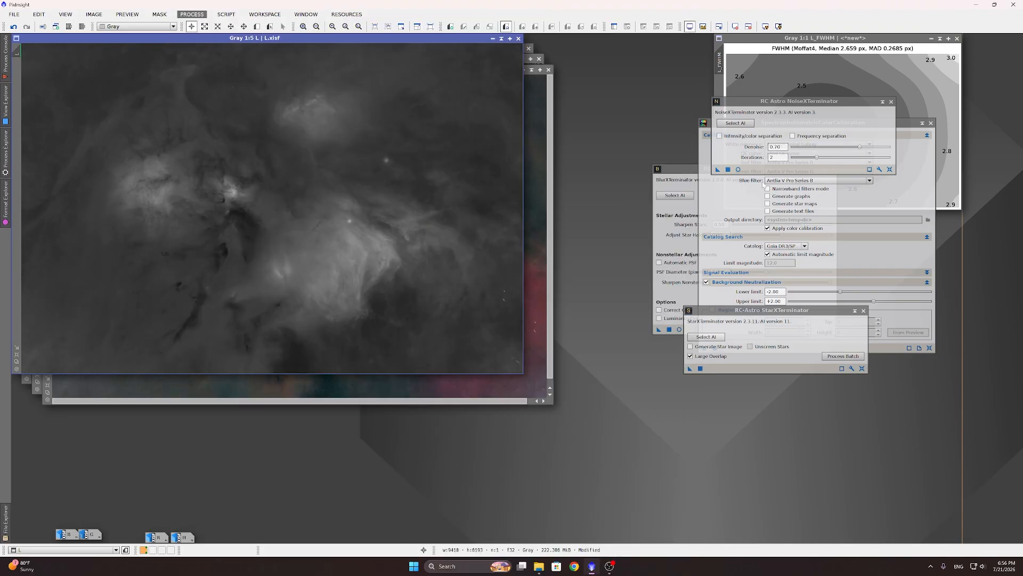
{"action": "left_click", "coordinate": [192, 14]}
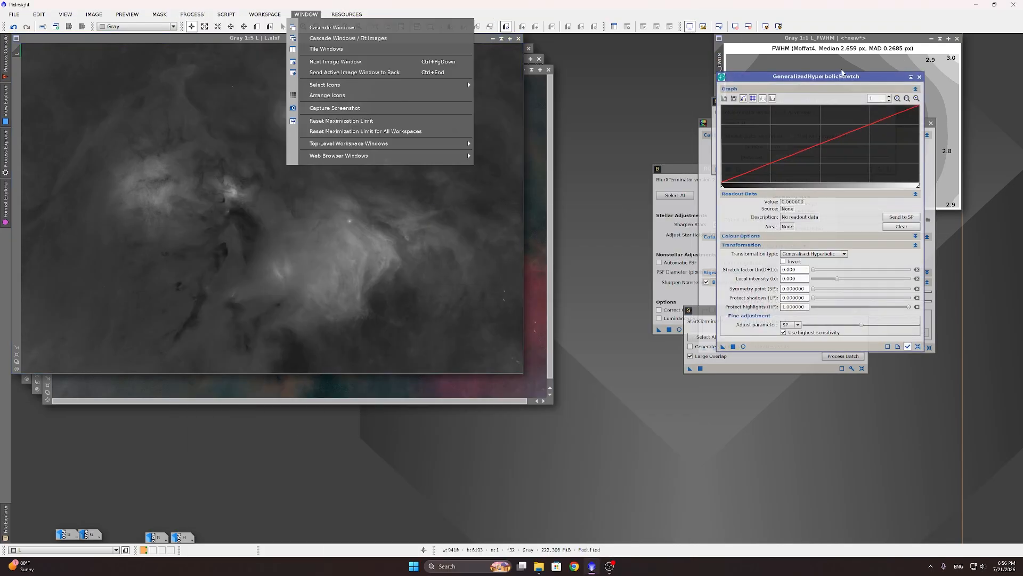
{"action": "left_click", "coordinate": [833, 86]}
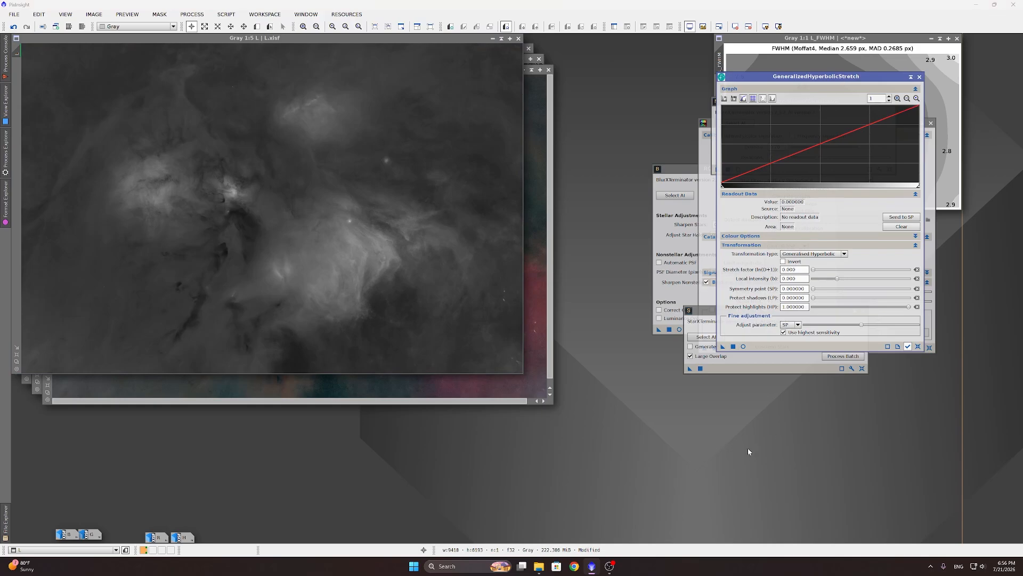
{"action": "left_click", "coordinate": [917, 347]}
{"action": "left_click", "coordinate": [743, 346]}
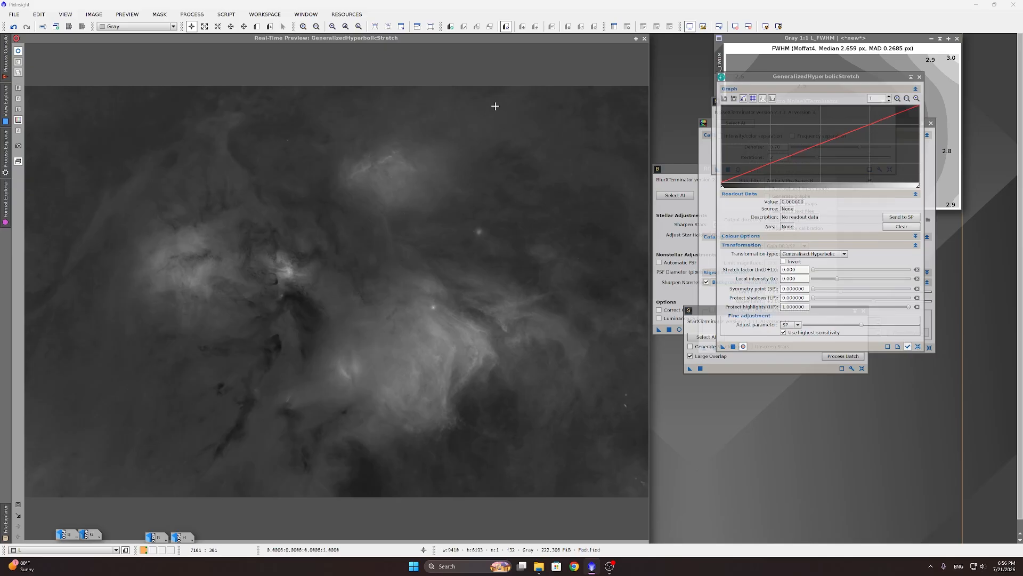
Step: Turn off the preview's screen stretch and set the Stretch factor to 5.590
{"action": "left_click", "coordinate": [736, 27]}
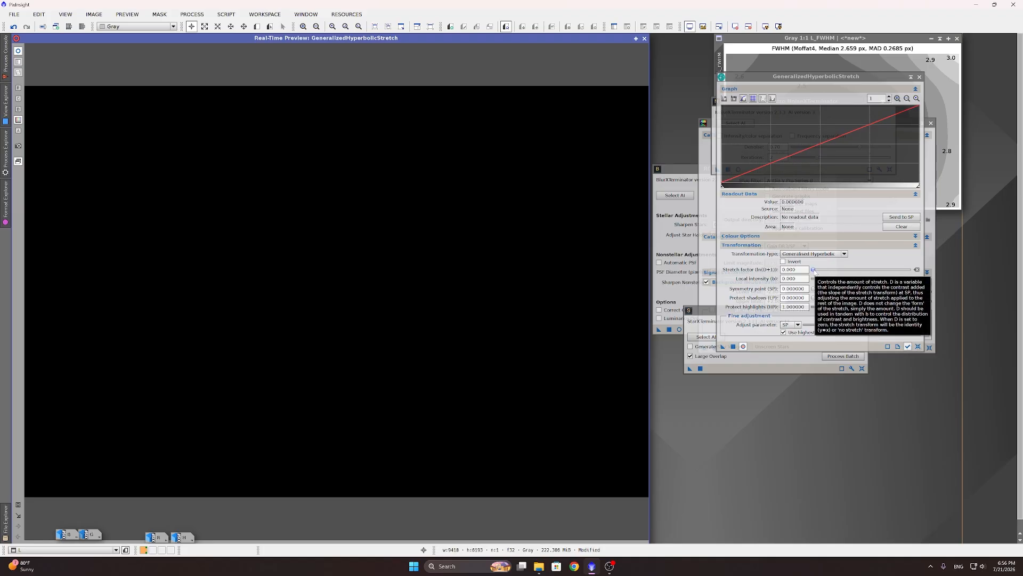
{"action": "left_click_drag", "start_coordinate": [814, 272], "coordinate": [840, 271]}
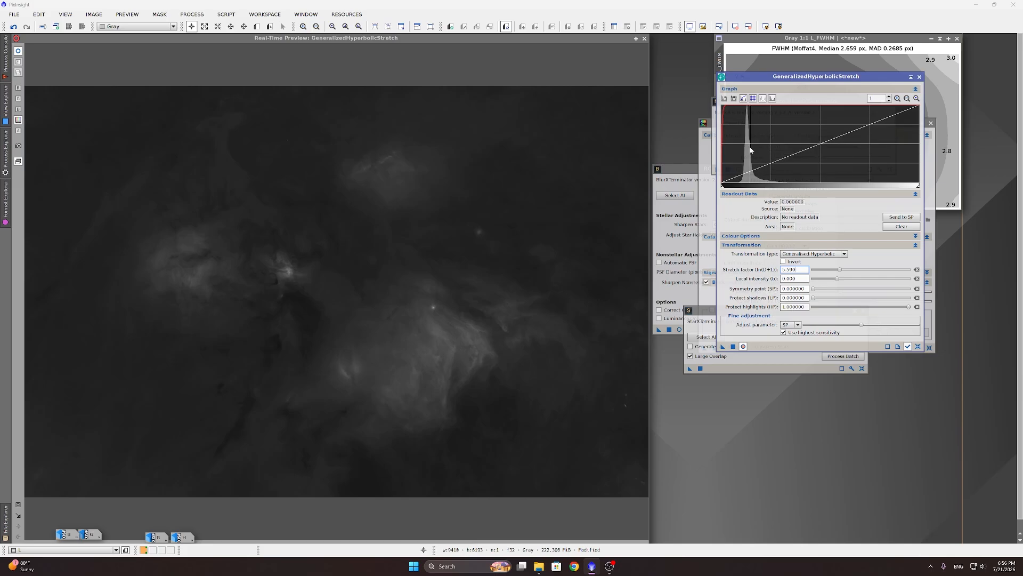
{"action": "left_click", "coordinate": [841, 271]}
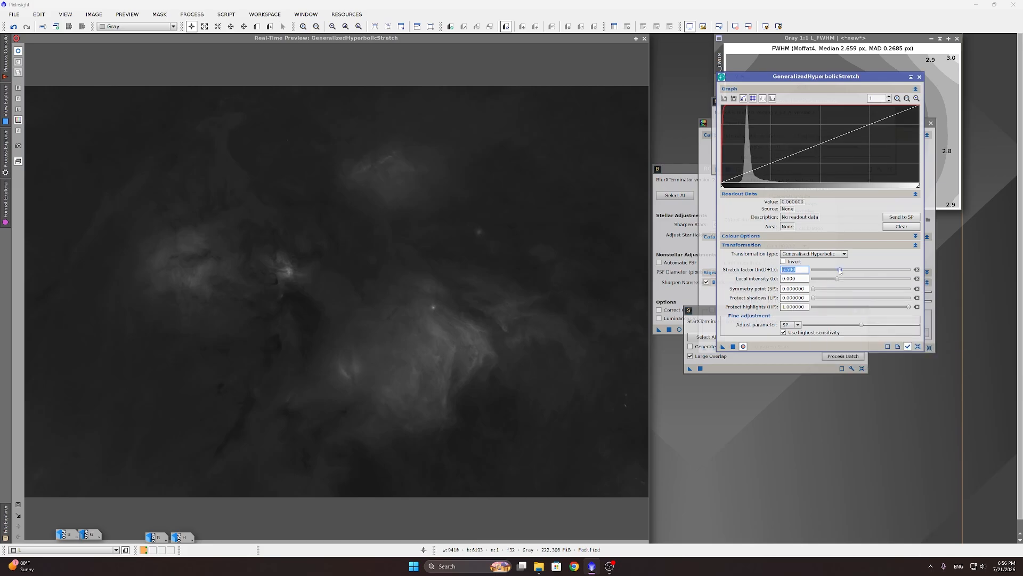
{"action": "left_click_drag", "start_coordinate": [840, 270], "coordinate": [841, 270]}
{"action": "left_click_drag", "start_coordinate": [840, 271], "coordinate": [839, 270]}
Step: Set Local intensity to 2.330, apply the stretch to L, and close the preview
{"action": "left_click_drag", "start_coordinate": [839, 281], "coordinate": [845, 282]}
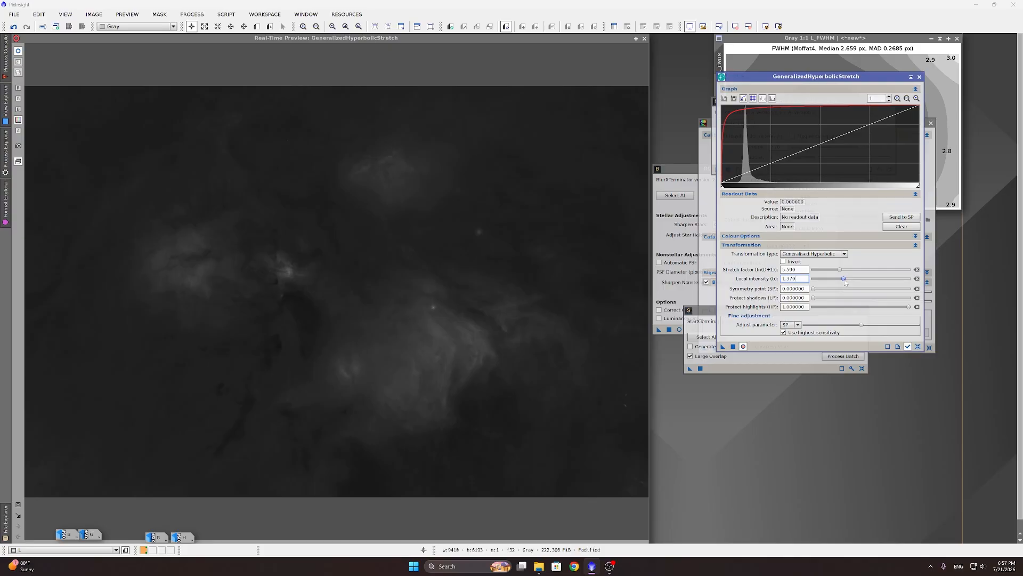
{"action": "left_click_drag", "start_coordinate": [845, 282], "coordinate": [845, 282]}
{"action": "left_click_drag", "start_coordinate": [845, 280], "coordinate": [848, 280]}
{"action": "left_click_drag", "start_coordinate": [849, 281], "coordinate": [849, 281]}
{"action": "left_click_drag", "start_coordinate": [849, 282], "coordinate": [870, 282]}
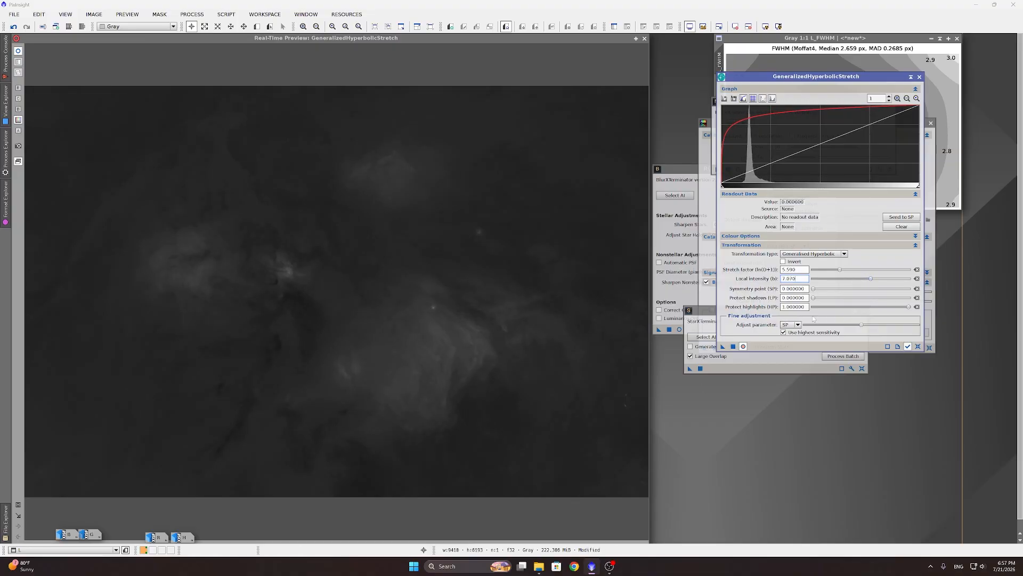
{"action": "left_click_drag", "start_coordinate": [872, 279], "coordinate": [849, 284]}
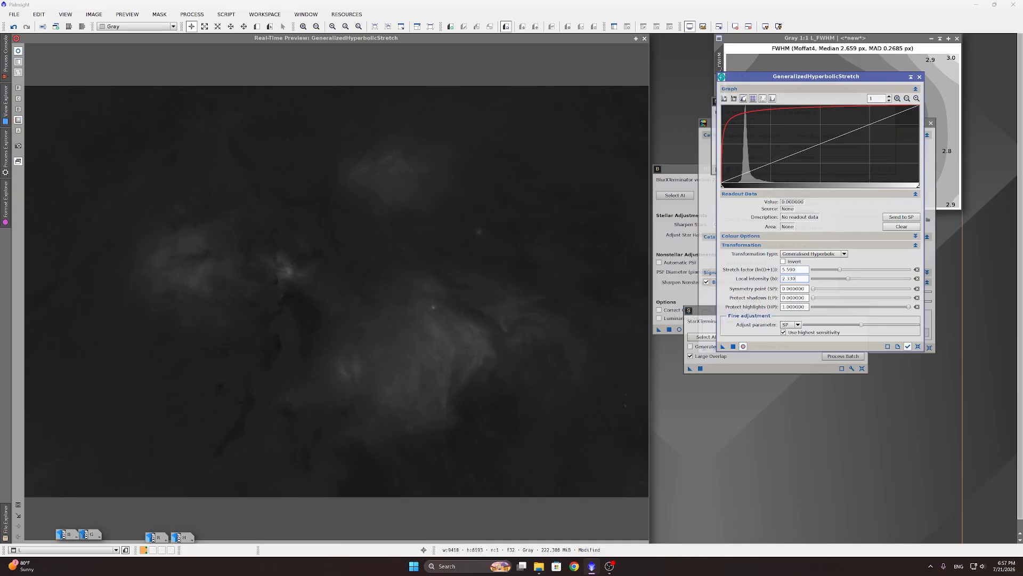
{"action": "left_click", "coordinate": [733, 347]}
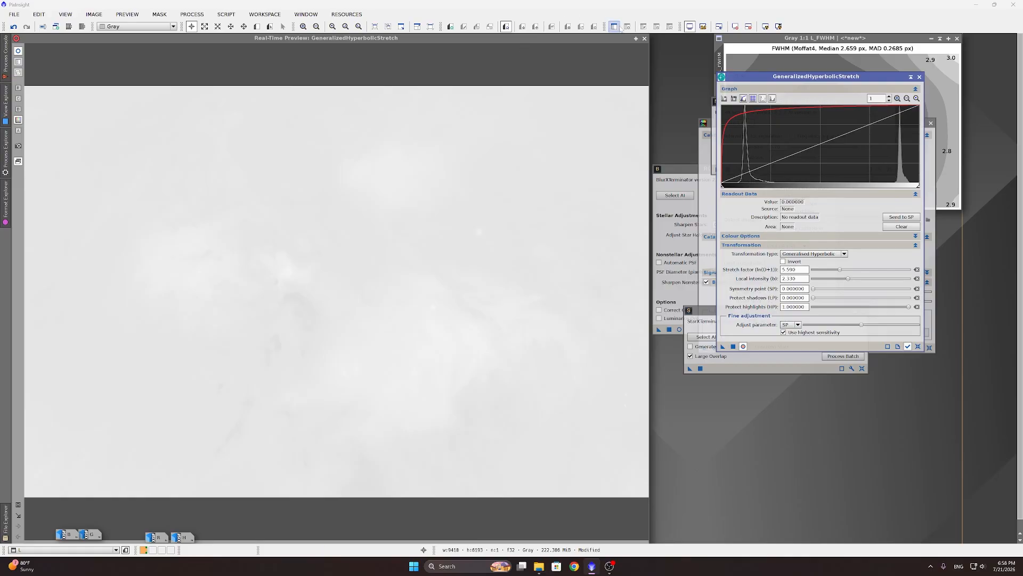
{"action": "left_click", "coordinate": [644, 38]}
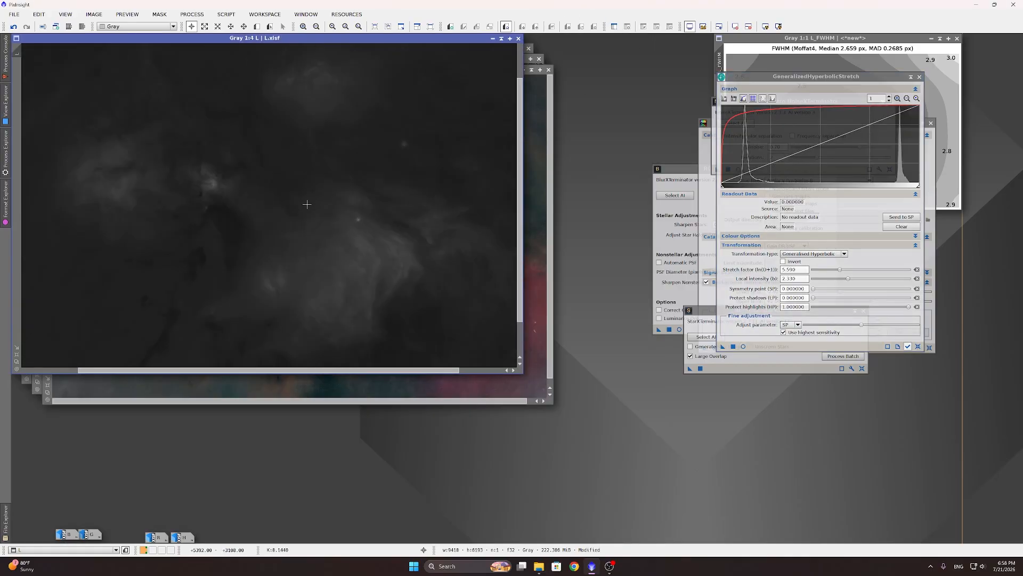
{"action": "left_click", "coordinate": [192, 15]}
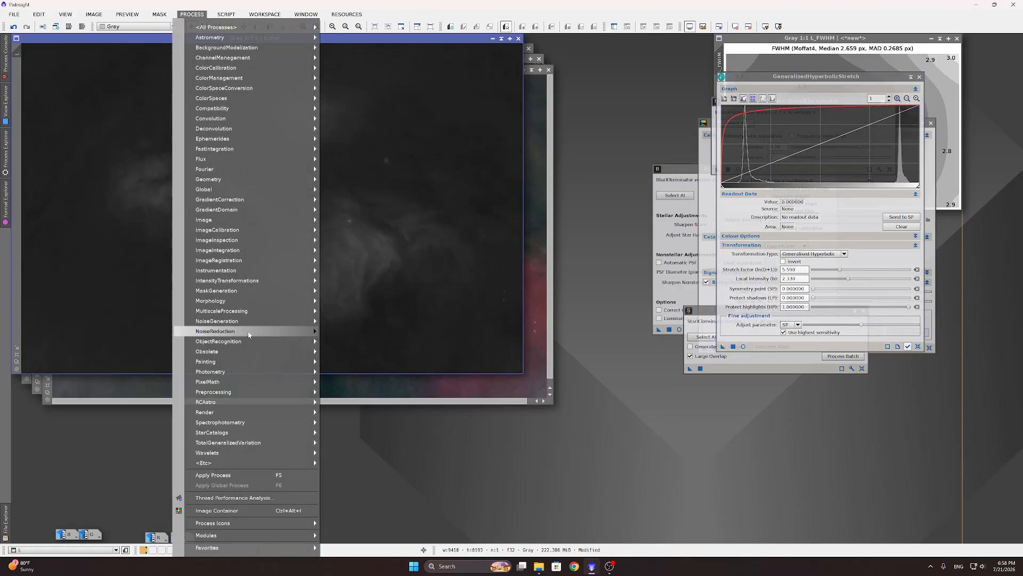
Step: Denoise the L image with NoiseXTerminator at a Denoise strength of 0.40
{"action": "mouse_move", "coordinate": [247, 407]}
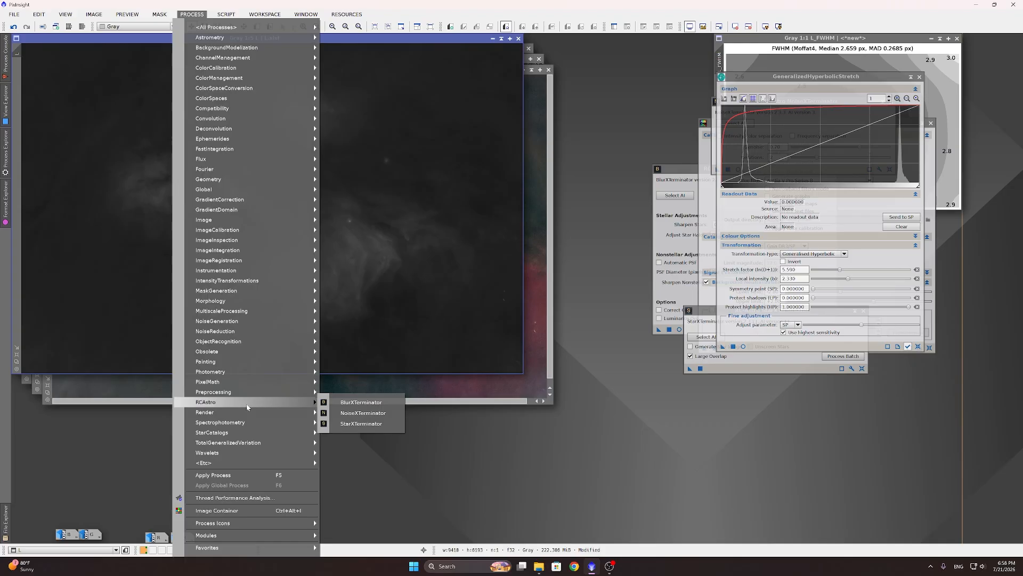
{"action": "left_click", "coordinate": [352, 413]}
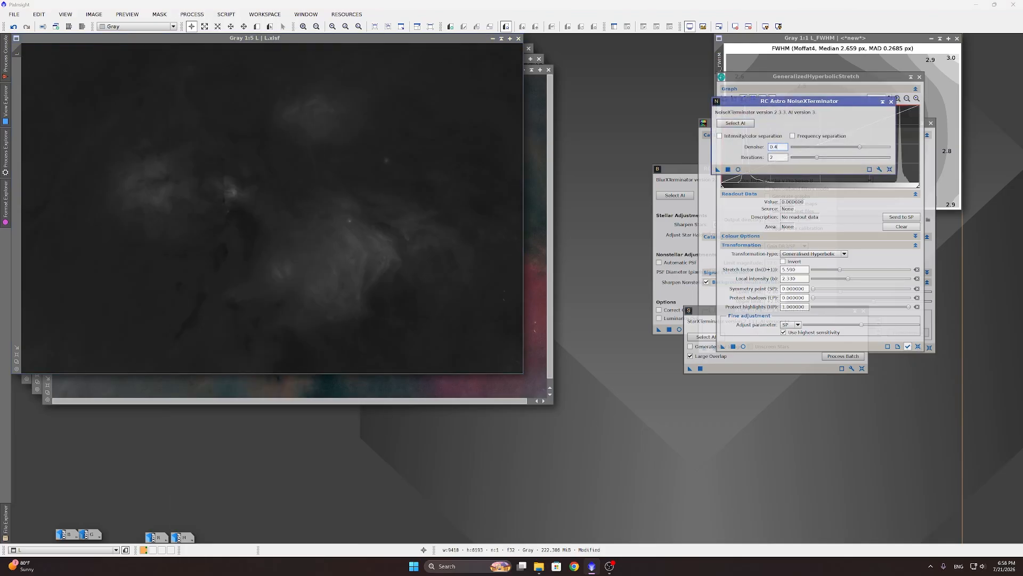
{"action": "key", "text": "Return"}
{"action": "left_click_drag", "start_coordinate": [723, 175], "coordinate": [384, 310]}
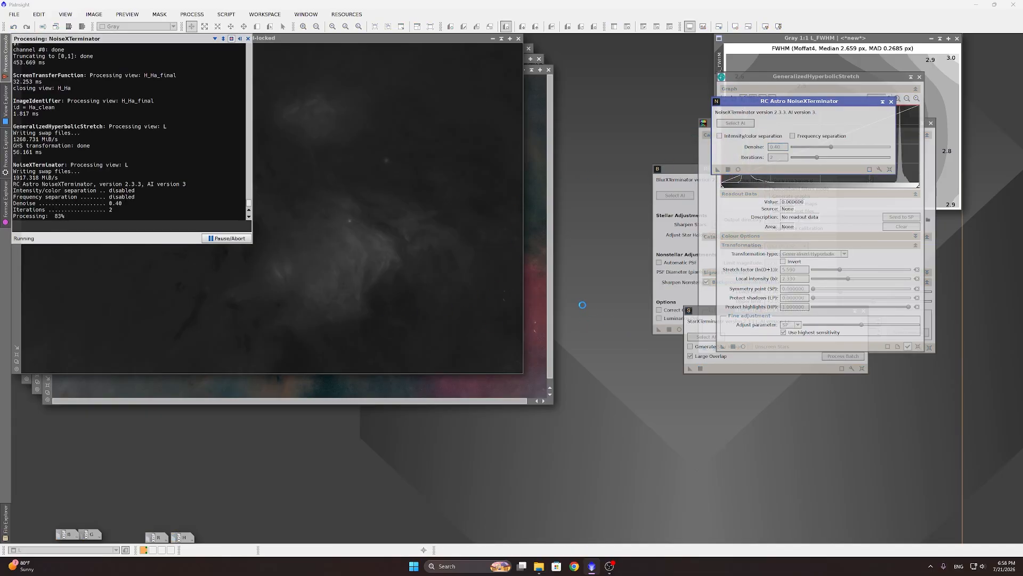
{"action": "left_click_drag", "start_coordinate": [795, 80], "coordinate": [753, 81]}
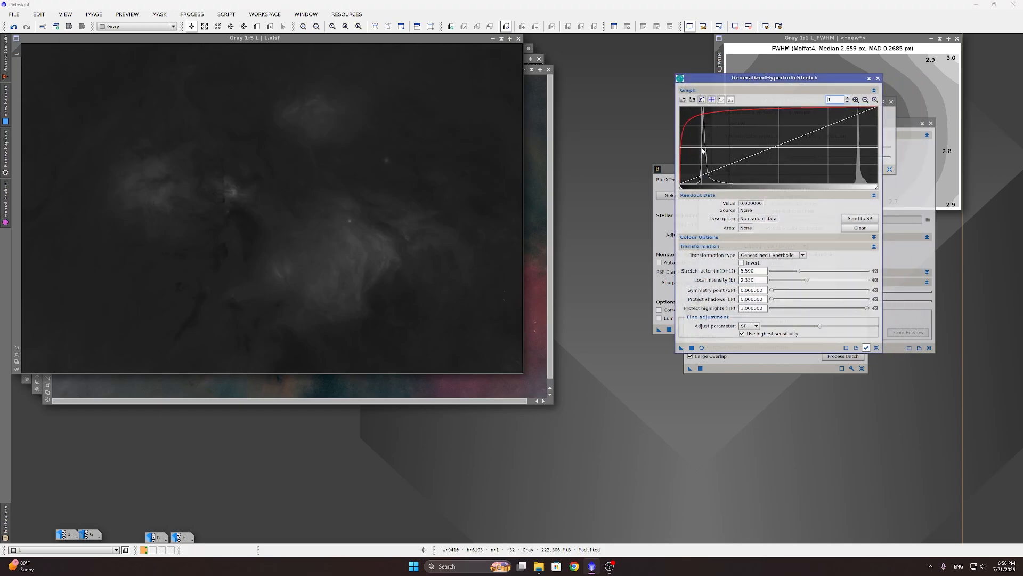
Step: Set the symmetry point to the histogram peak 0.126514, zero stretch factor and local intensity, and preview
{"action": "mouse_move", "coordinate": [704, 151]}
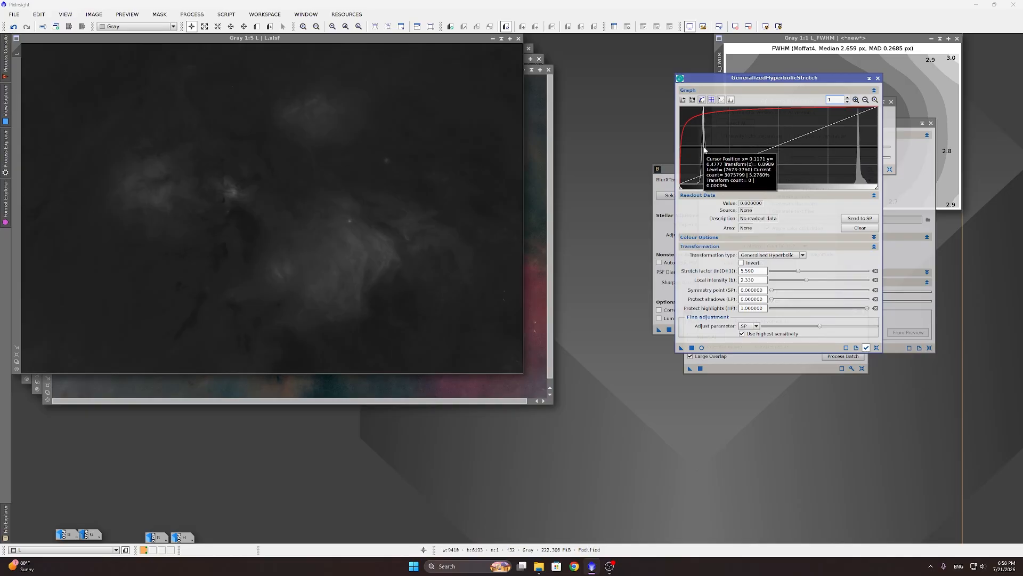
{"action": "left_click", "coordinate": [705, 150]}
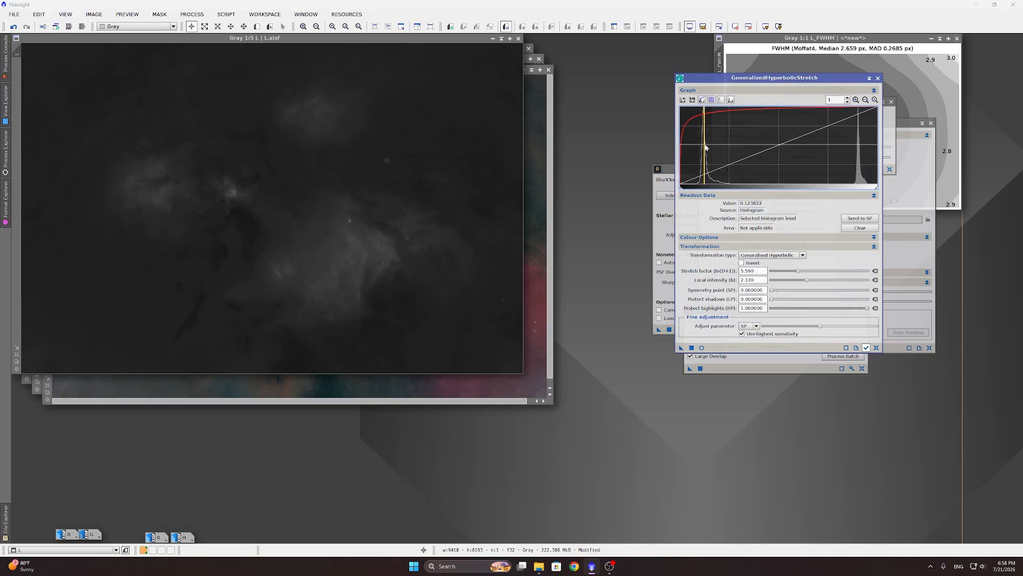
{"action": "left_click", "coordinate": [706, 149]}
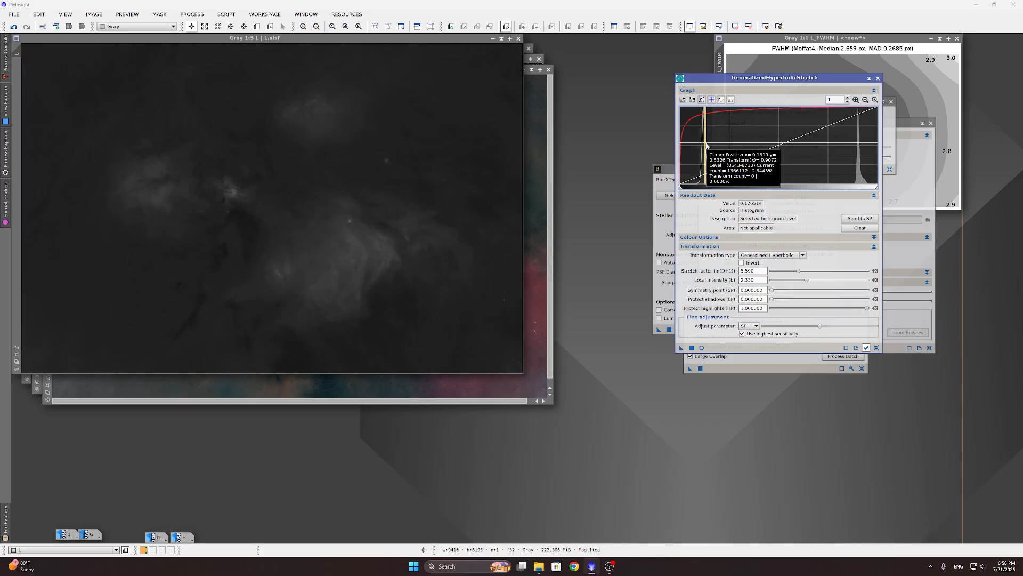
{"action": "left_click", "coordinate": [862, 220]}
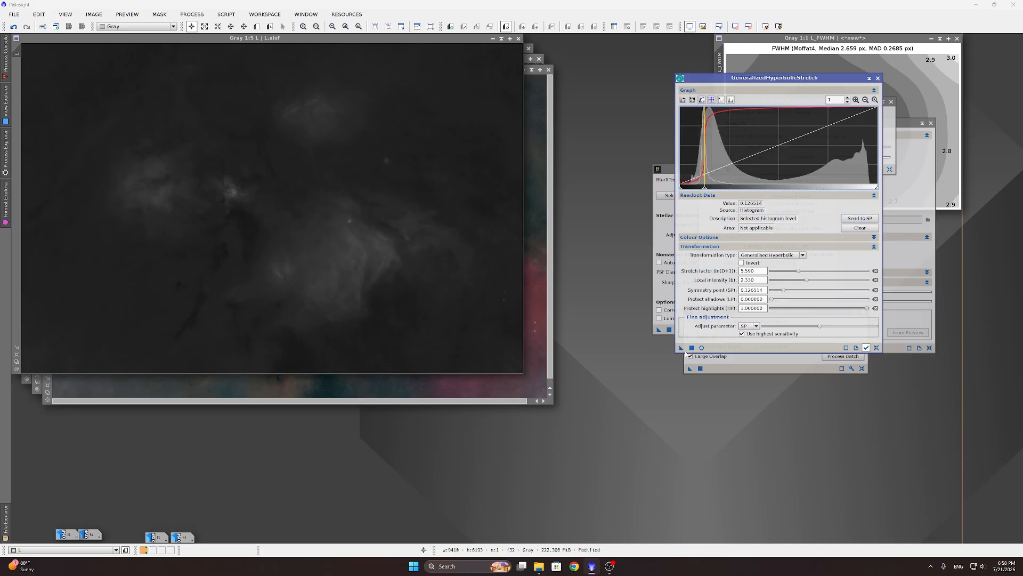
{"action": "left_click", "coordinate": [876, 271]}
{"action": "left_click", "coordinate": [875, 280]}
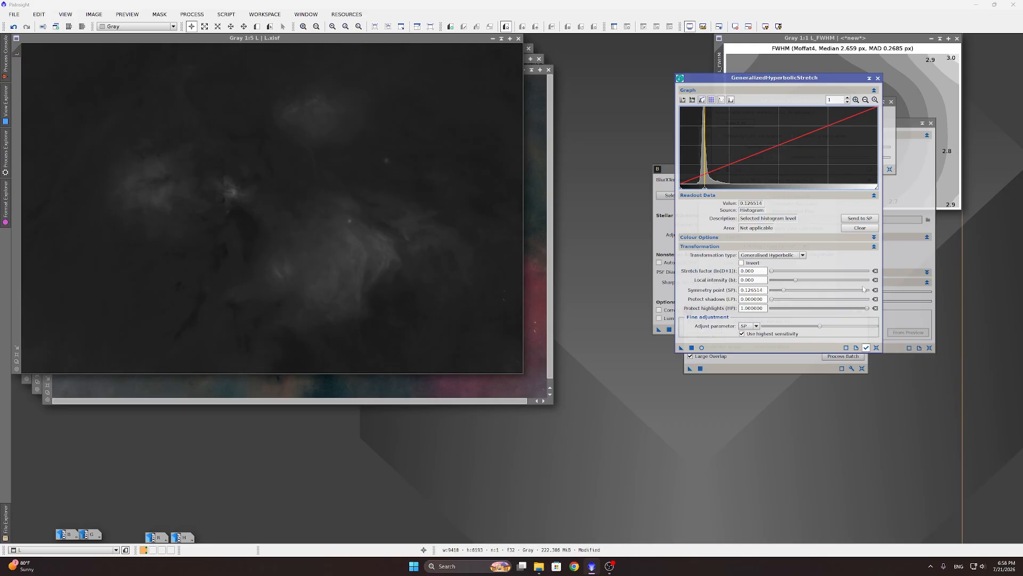
{"action": "left_click", "coordinate": [702, 348]}
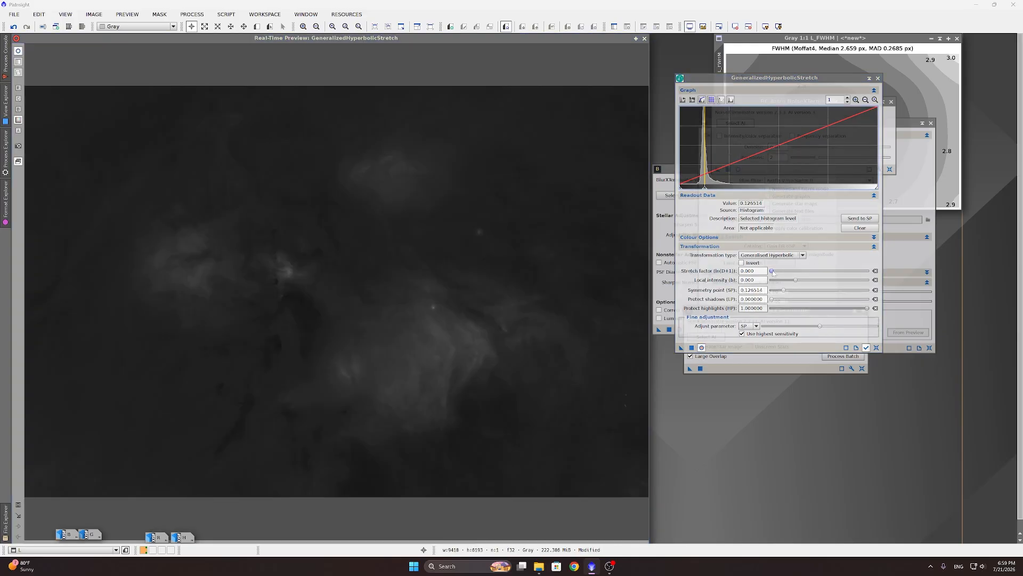
Step: Stretch L again with Stretch factor 1.780 and Local intensity 2.990, then close the preview
{"action": "left_click_drag", "start_coordinate": [773, 273], "coordinate": [782, 273]}
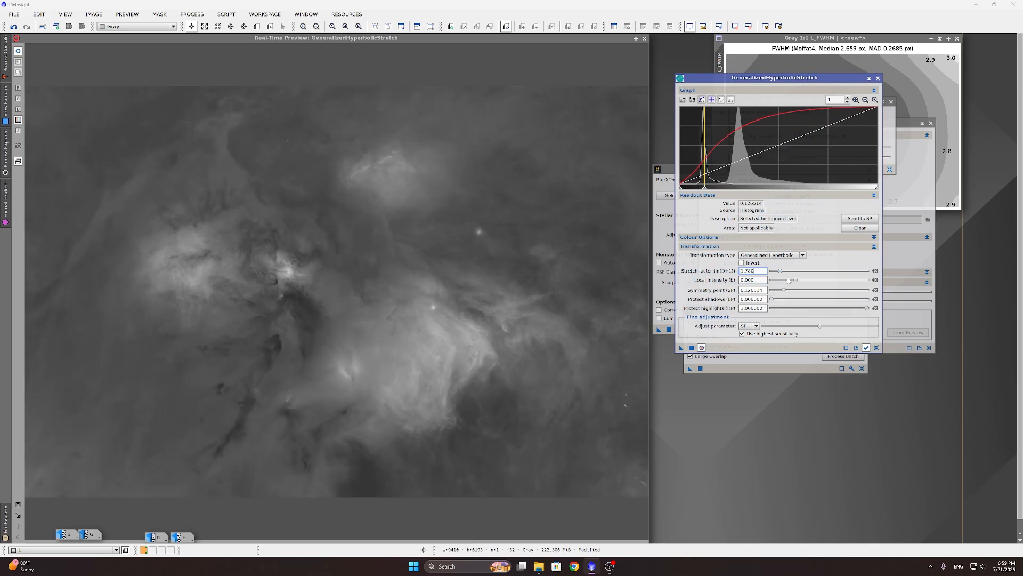
{"action": "left_click_drag", "start_coordinate": [798, 282], "coordinate": [812, 283]}
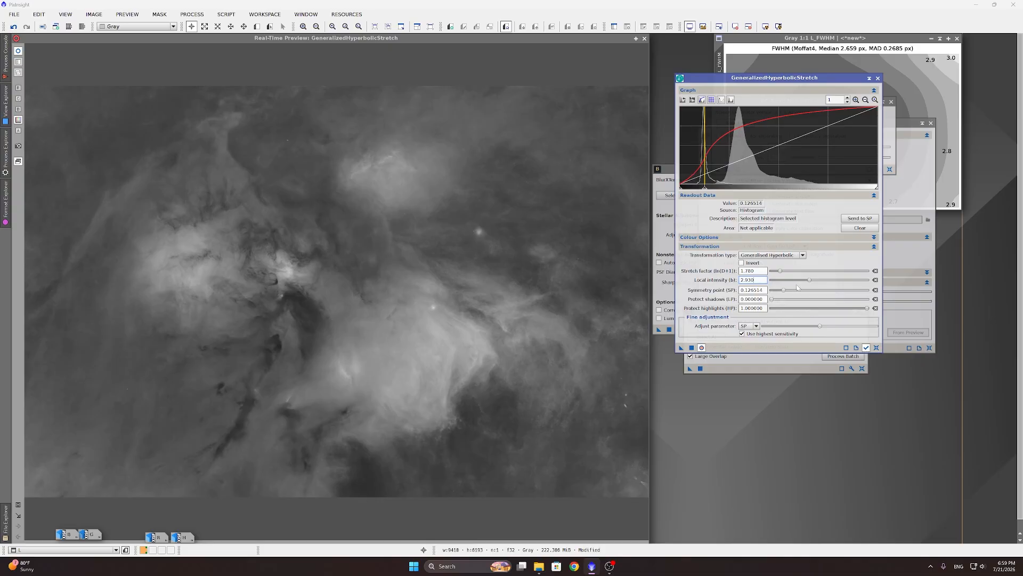
{"action": "left_click_drag", "start_coordinate": [810, 282], "coordinate": [811, 281]}
{"action": "left_click", "coordinate": [691, 347]}
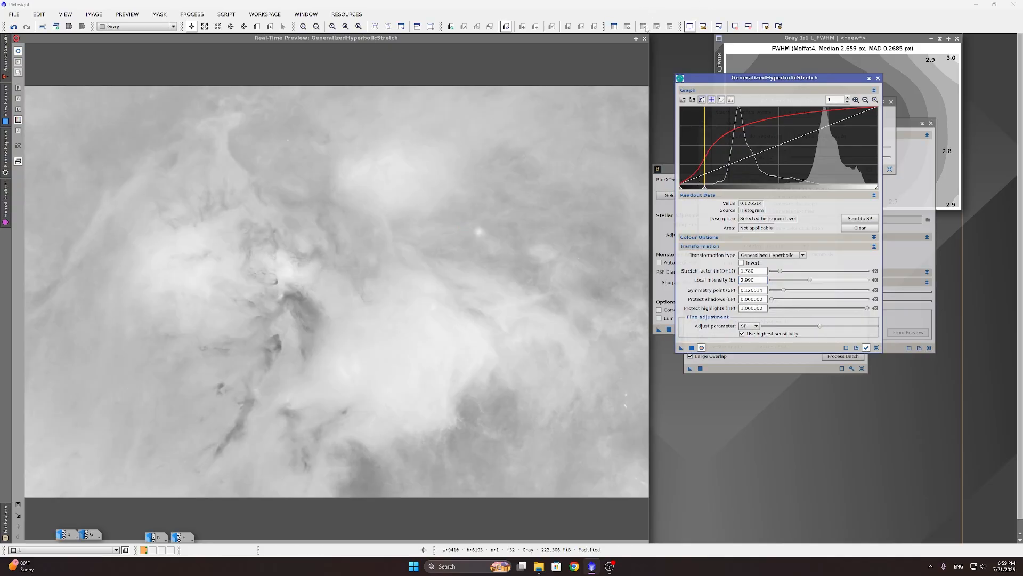
{"action": "left_click", "coordinate": [645, 38]}
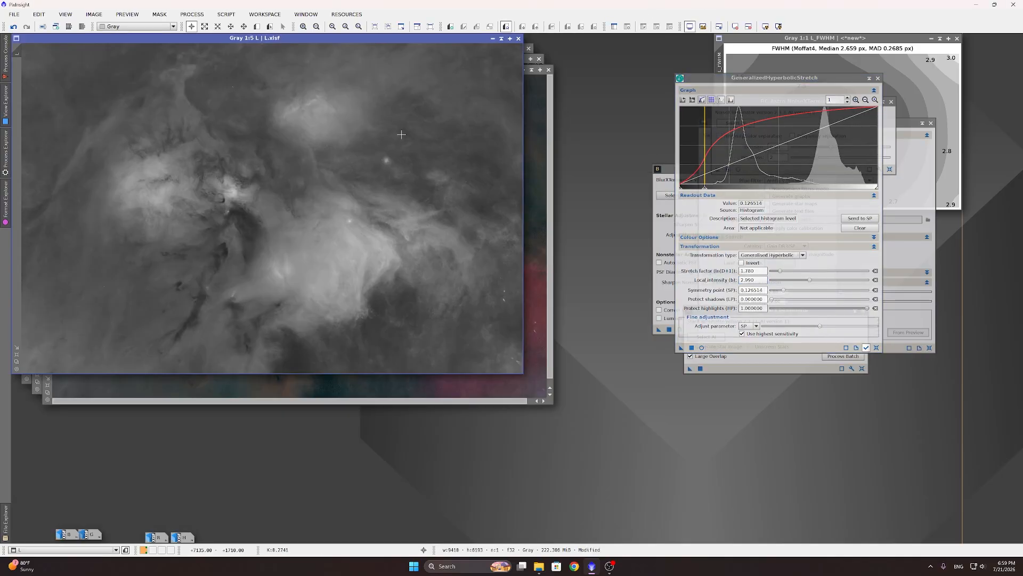
Step: Bring the RGB image to the front
{"action": "scroll", "coordinate": [402, 134], "scroll_direction": "up", "scroll_amount": 3}
{"action": "scroll", "coordinate": [359, 343], "scroll_direction": "down", "scroll_amount": 3}
{"action": "scroll", "coordinate": [372, 338], "scroll_direction": "up", "scroll_amount": 1}
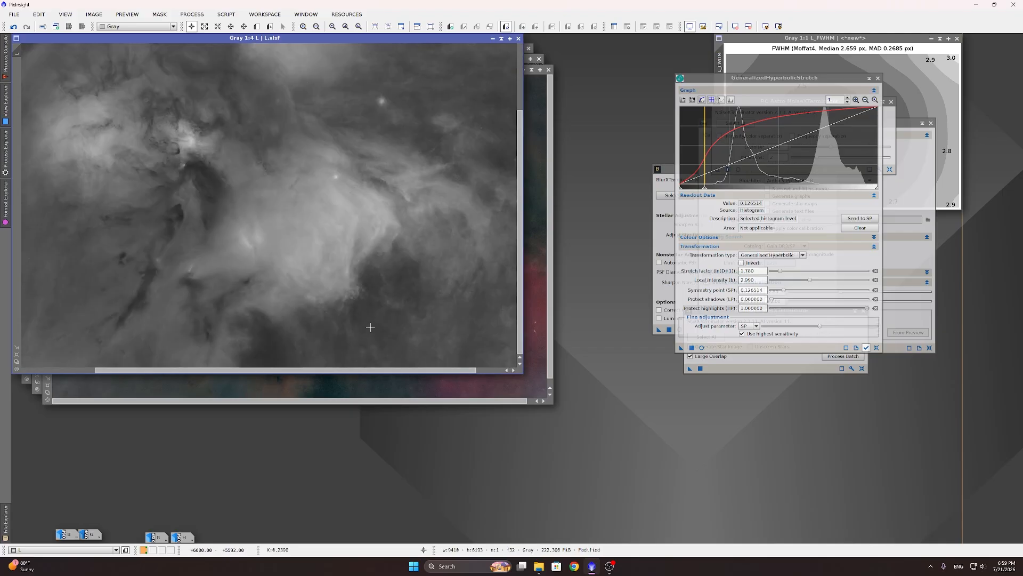
{"action": "scroll", "coordinate": [288, 330], "scroll_direction": "down", "scroll_amount": 1}
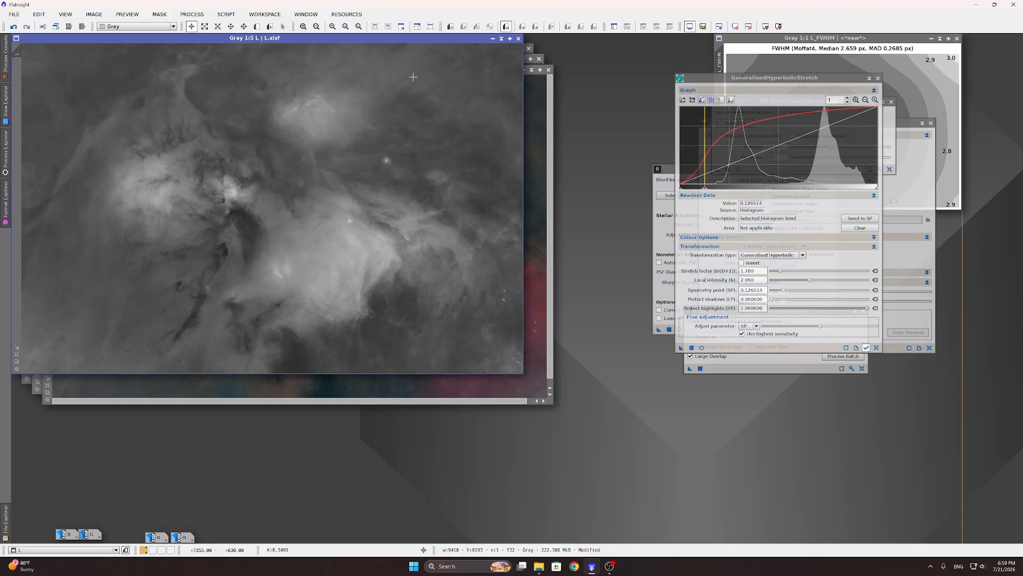
{"action": "left_click", "coordinate": [554, 77]}
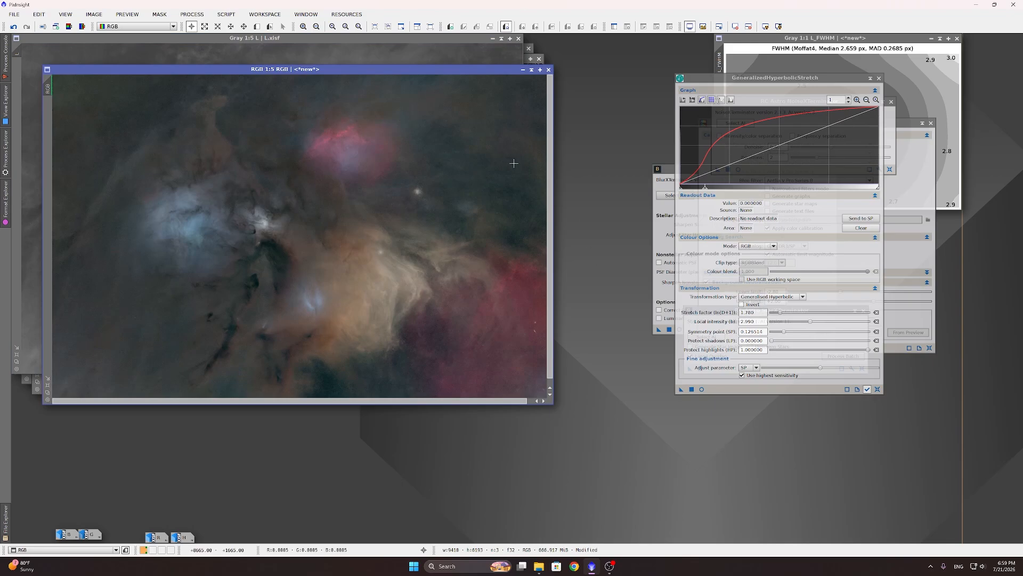
Step: Reset GHS and stretch RGB with Stretch factor 5.590 and Local intensity 2.350, without screen stretch
{"action": "left_click", "coordinate": [877, 389]}
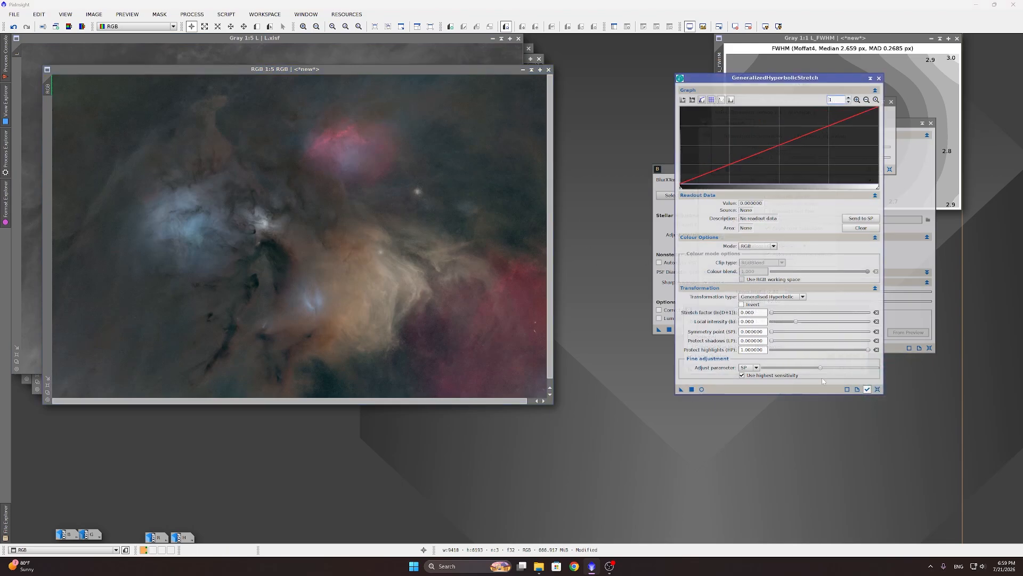
{"action": "left_click", "coordinate": [736, 27]}
{"action": "left_click", "coordinate": [701, 389]}
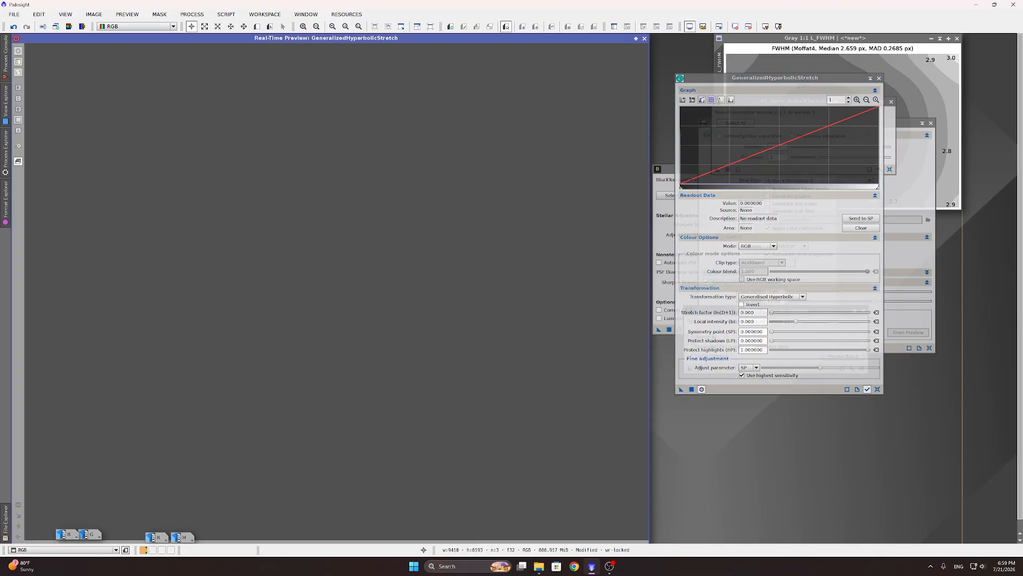
{"action": "left_click_drag", "start_coordinate": [771, 313], "coordinate": [798, 315]}
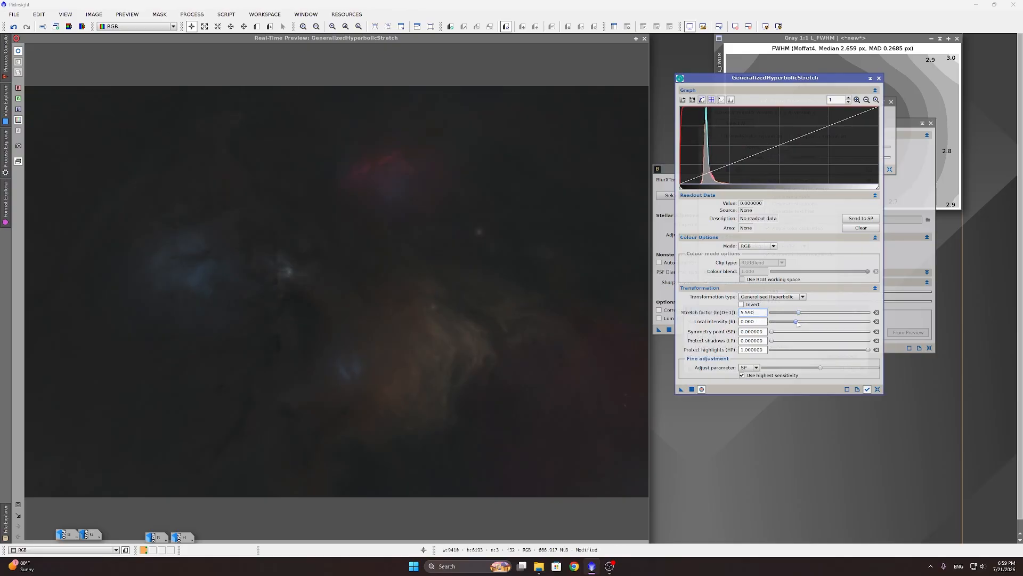
{"action": "left_click_drag", "start_coordinate": [796, 321], "coordinate": [804, 322]}
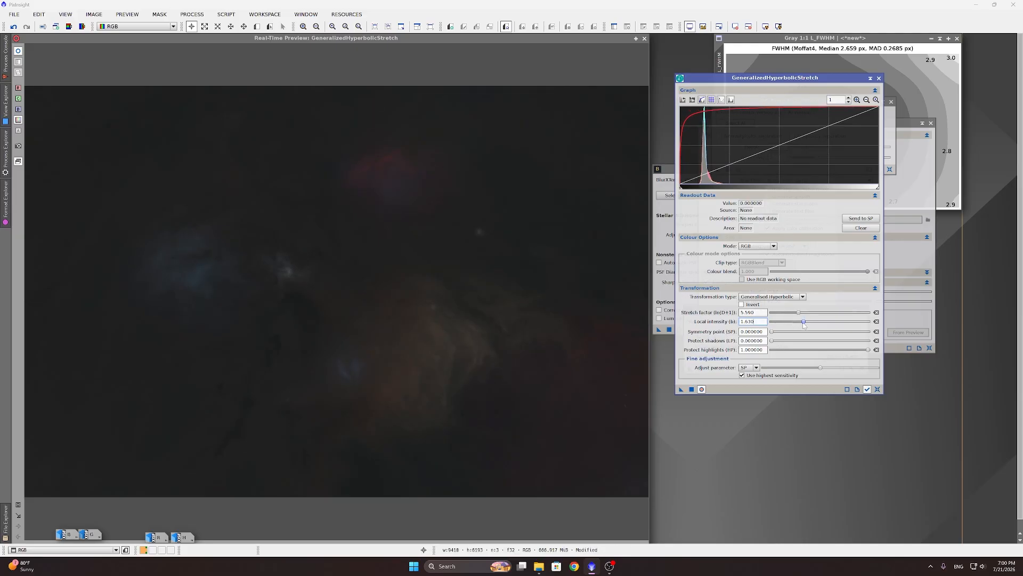
{"action": "left_click_drag", "start_coordinate": [803, 322], "coordinate": [808, 322]}
{"action": "left_click", "coordinate": [693, 389]}
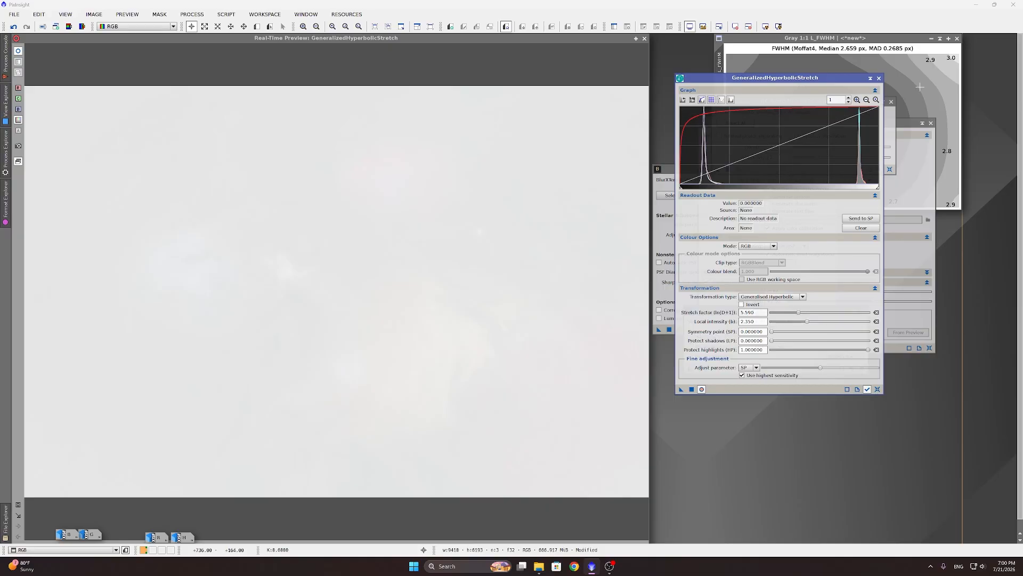
Step: Denoise the stretched RGB image with NoiseXTerminator and sample a level on the stretch histogram
{"action": "left_click", "coordinate": [895, 123]}
{"action": "left_click", "coordinate": [728, 169]}
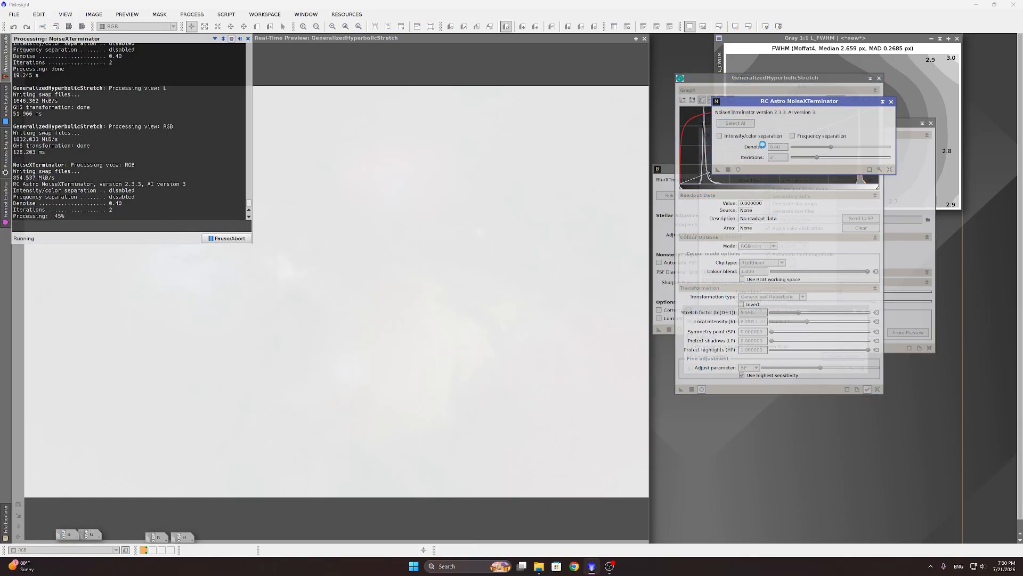
{"action": "left_click", "coordinate": [705, 170]}
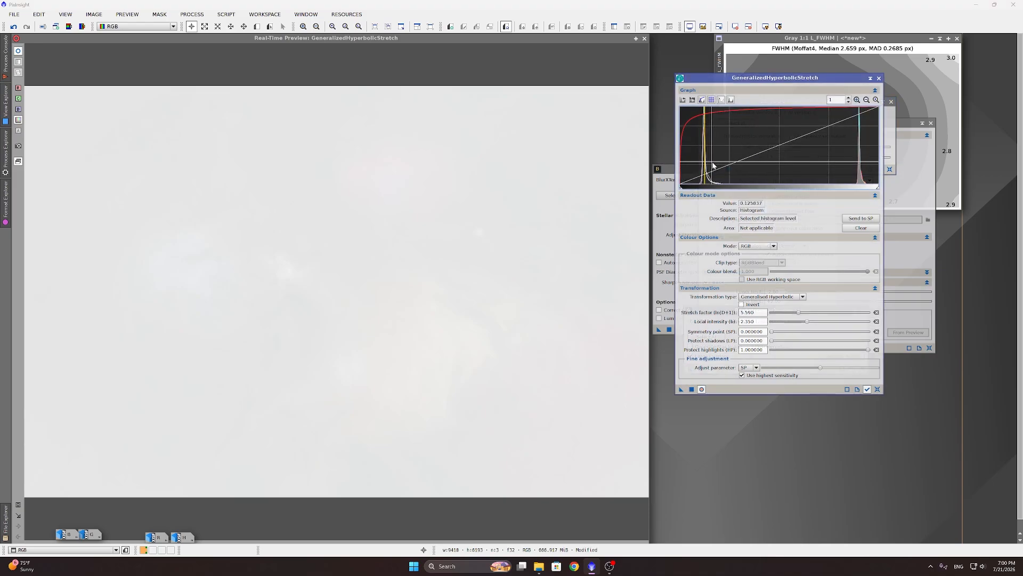
Step: Restretch RGB around symmetry point 0.125837 with Stretch factor 1.760, then minimise the L image
{"action": "left_click", "coordinate": [861, 218]}
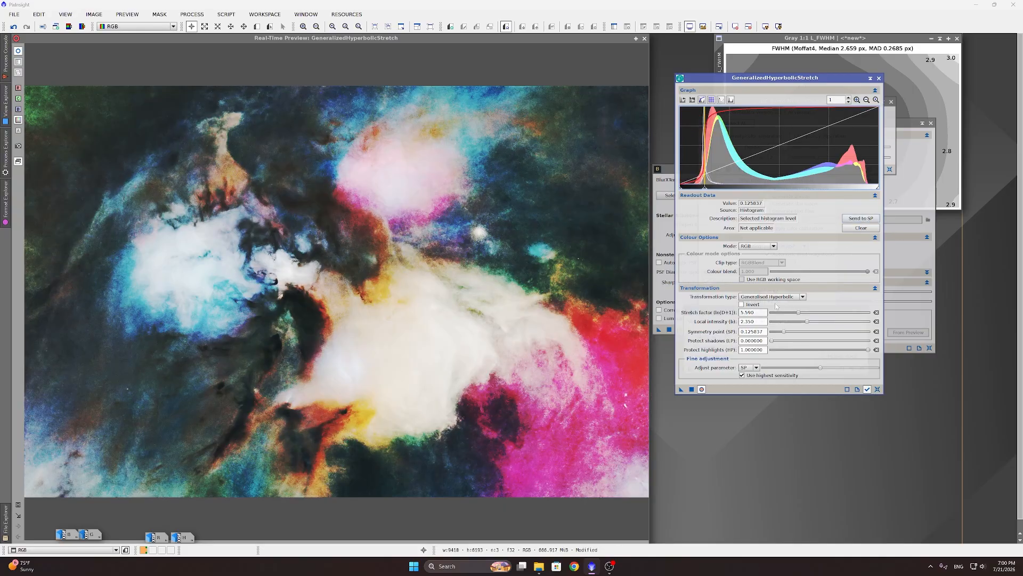
{"action": "left_click", "coordinate": [876, 312]}
{"action": "left_click", "coordinate": [876, 321]}
{"action": "left_click_drag", "start_coordinate": [770, 313], "coordinate": [811, 327]}
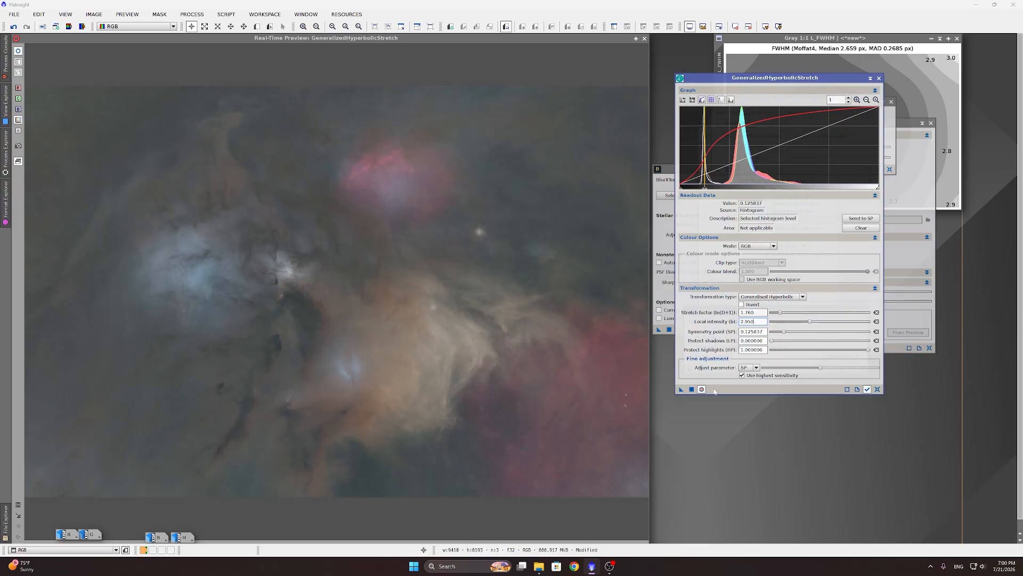
{"action": "left_click", "coordinate": [692, 389]}
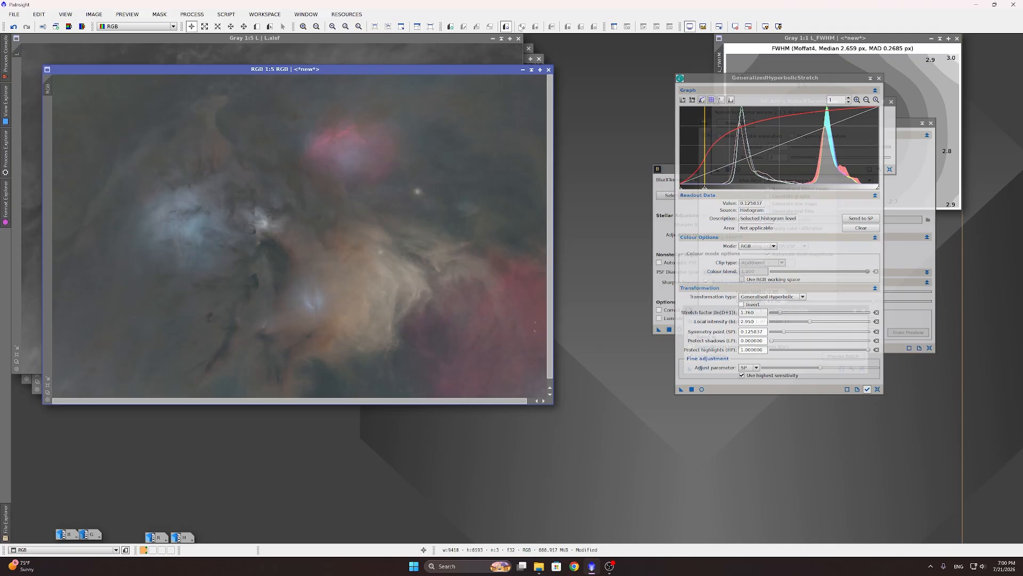
{"action": "left_click", "coordinate": [493, 38]}
Step: Minimise the RGB image, line up the L icon, and bring Ha_clean to the front
{"action": "left_click", "coordinate": [523, 69]}
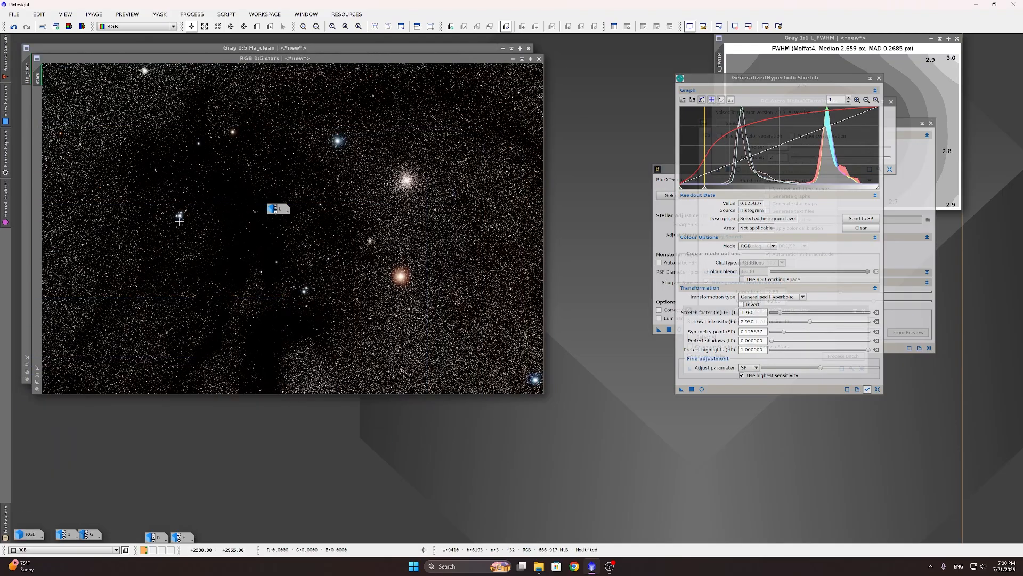
{"action": "left_click", "coordinate": [179, 220]}
{"action": "left_click_drag", "start_coordinate": [286, 216], "coordinate": [69, 527]}
{"action": "left_click", "coordinate": [298, 50]}
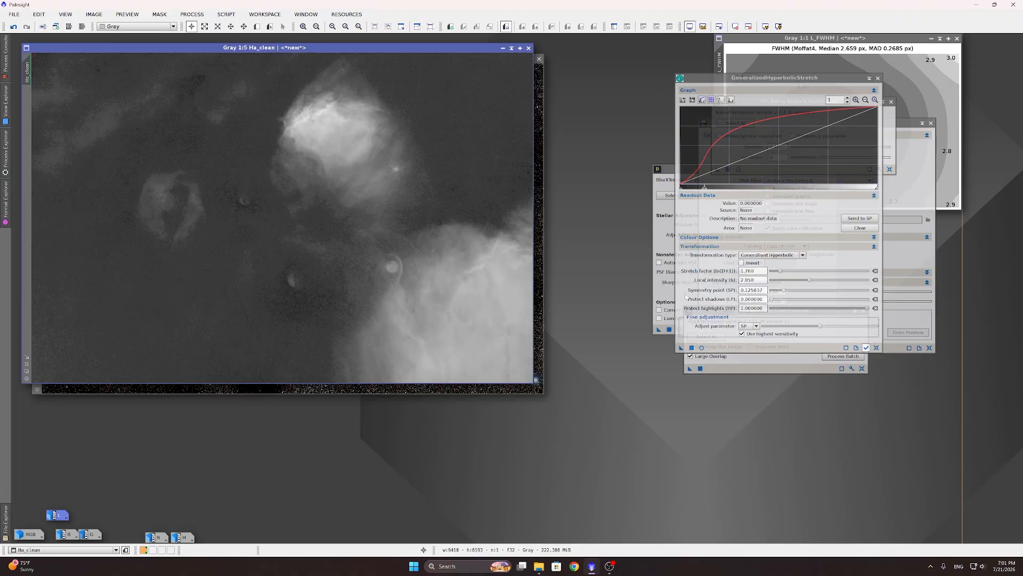
Step: Stretch Ha_clean with Stretch factor 6.650 and Local intensity 1.870 using a live preview
{"action": "left_click", "coordinate": [876, 347]}
{"action": "left_click", "coordinate": [702, 348]}
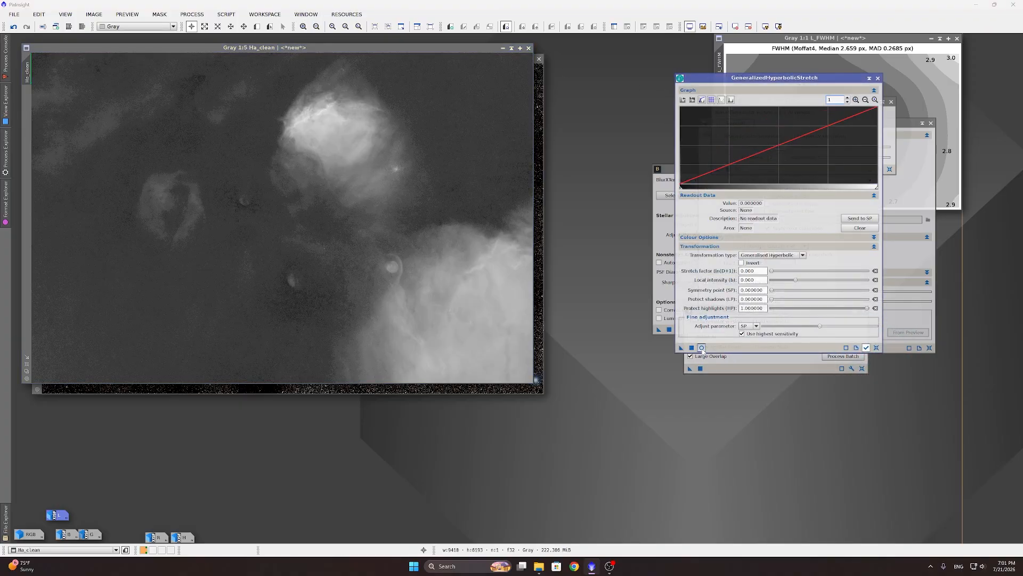
{"action": "left_click", "coordinate": [735, 26]}
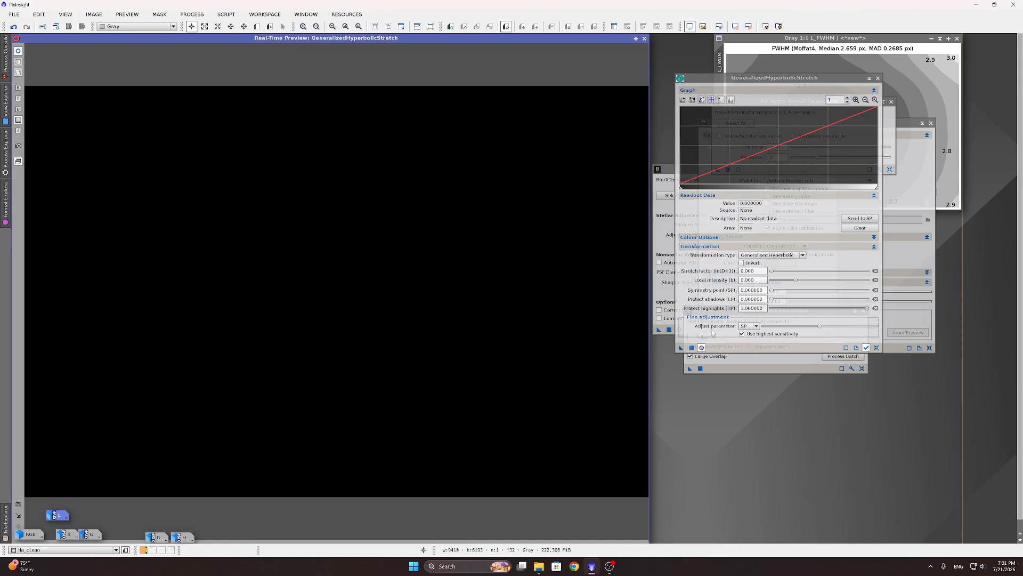
{"action": "left_click_drag", "start_coordinate": [772, 271], "coordinate": [805, 272]}
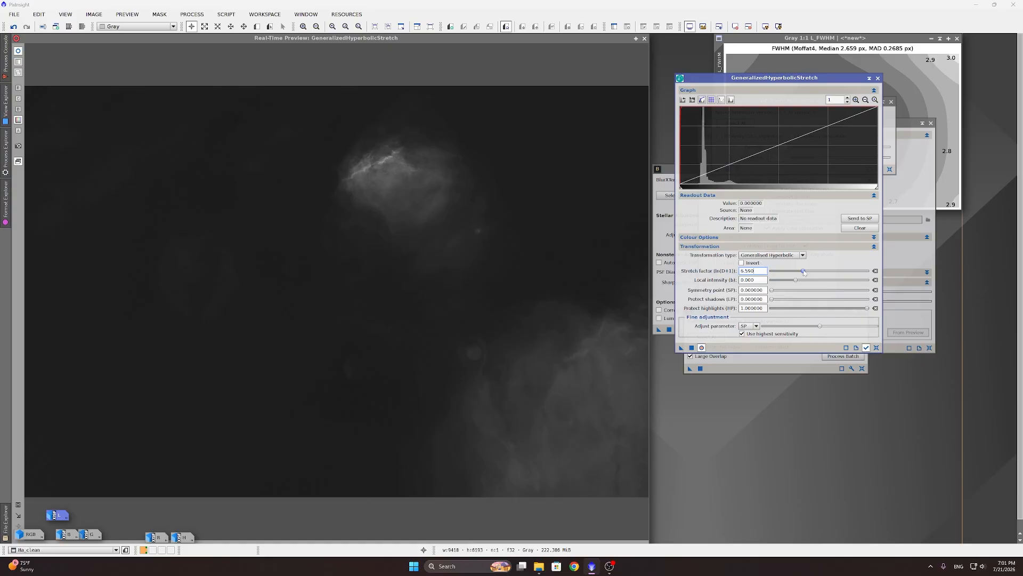
{"action": "left_click_drag", "start_coordinate": [804, 272], "coordinate": [810, 283]}
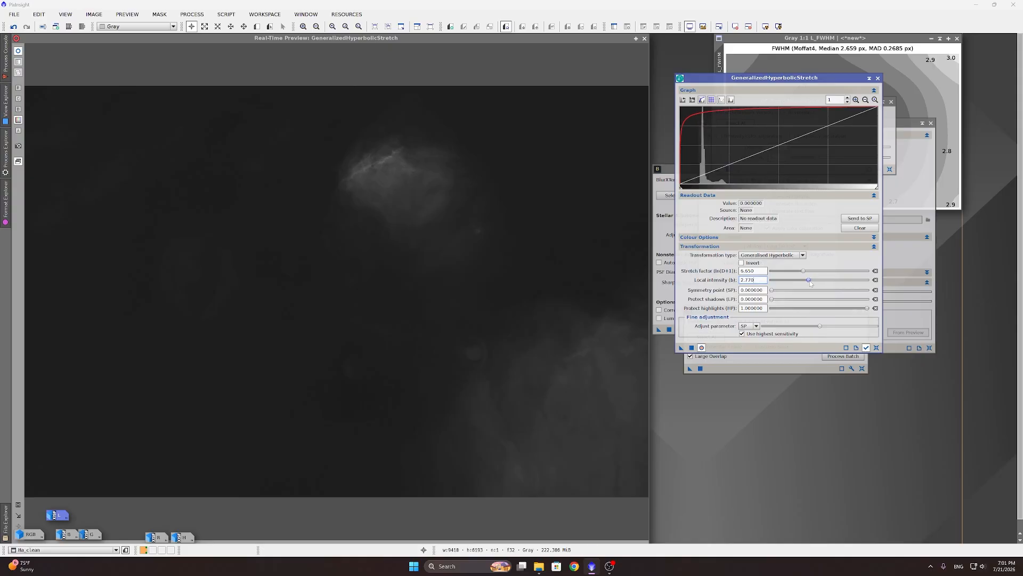
{"action": "left_click_drag", "start_coordinate": [812, 283], "coordinate": [806, 285]}
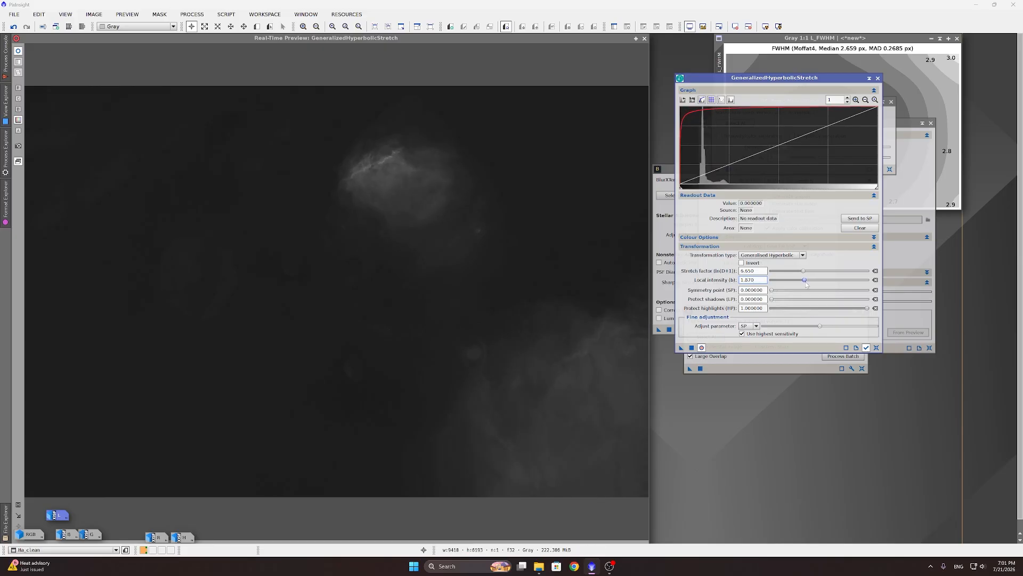
{"action": "left_click", "coordinate": [692, 347]}
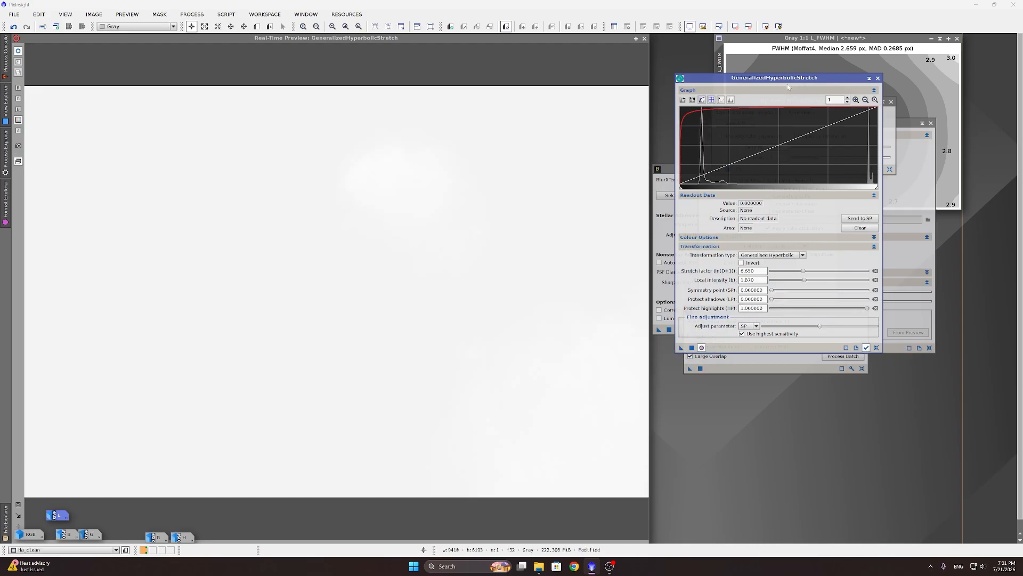
Step: Denoise the stretched Ha_clean image with NoiseXTerminator at 0.40
{"action": "left_click_drag", "start_coordinate": [786, 78], "coordinate": [799, 147]}
{"action": "left_click", "coordinate": [800, 125]}
{"action": "left_click", "coordinate": [727, 169]}
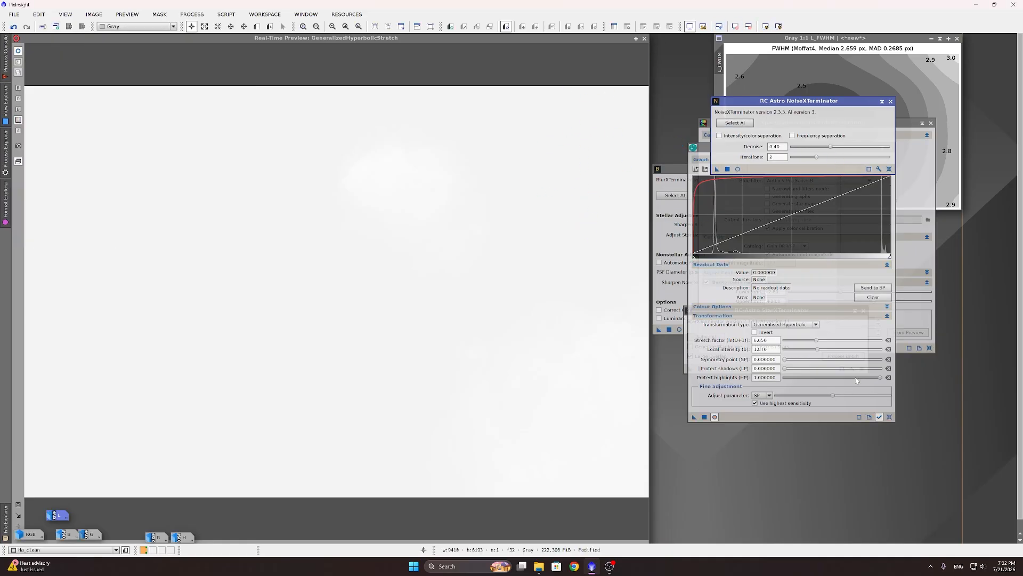
Step: Reset GHS stretch factor and local intensity to 0, and set the symmetry point to Ha_clean's histogram peak, 0.118439
{"action": "left_click", "coordinate": [890, 417]}
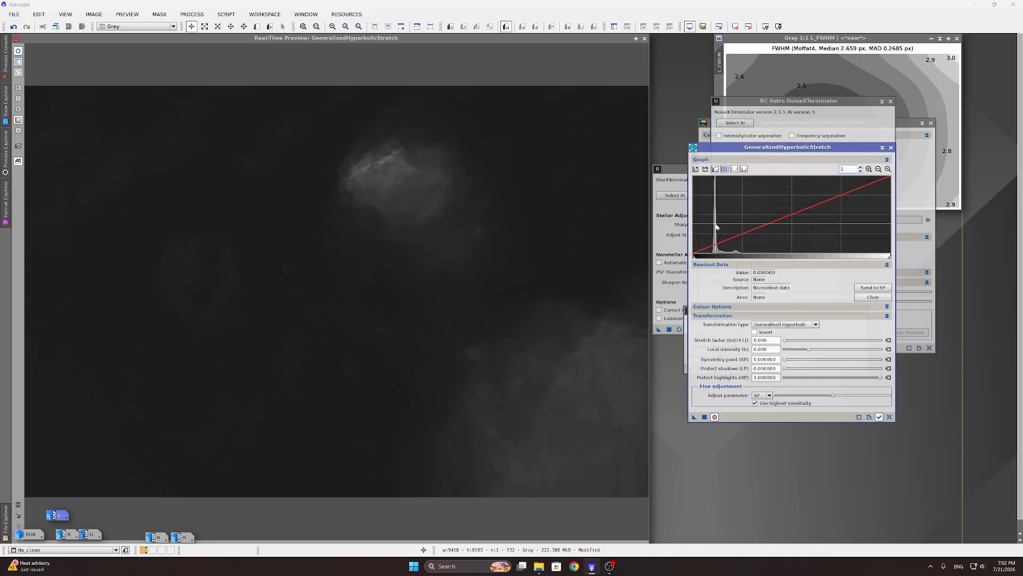
{"action": "mouse_move", "coordinate": [717, 226]}
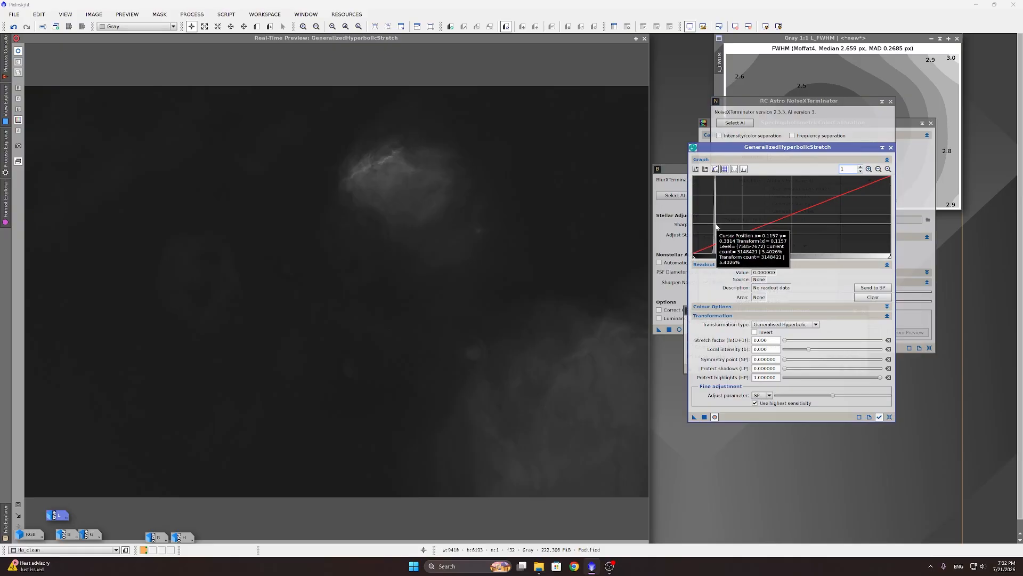
{"action": "left_click", "coordinate": [716, 227]}
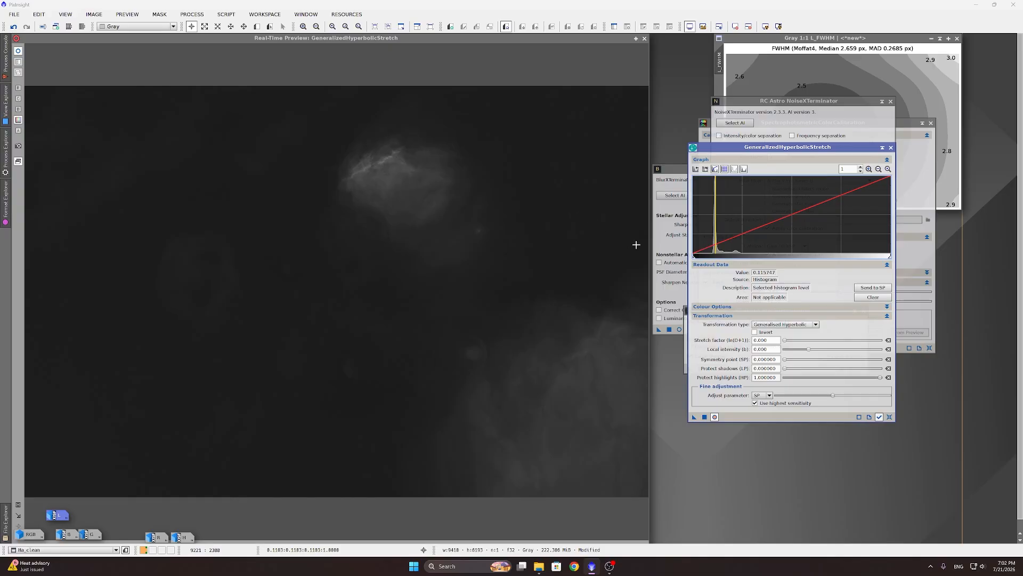
{"action": "left_click", "coordinate": [717, 237]}
{"action": "left_click", "coordinate": [872, 288]}
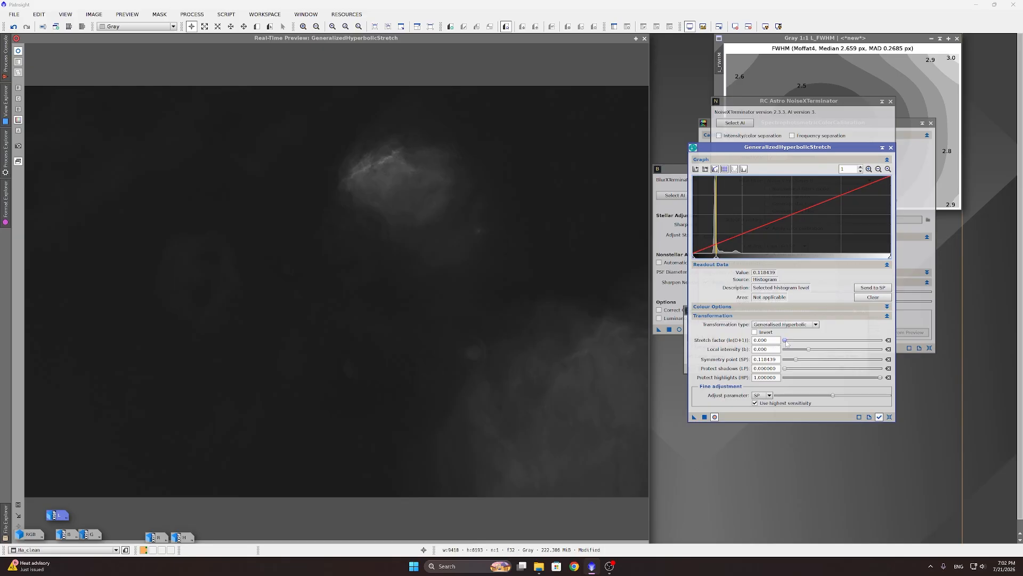
Step: Apply a GHS stretch with stretch factor 1.220 and local intensity 2.696 to Ha_clean, then close the preview
{"action": "left_click_drag", "start_coordinate": [785, 342], "coordinate": [816, 352]}
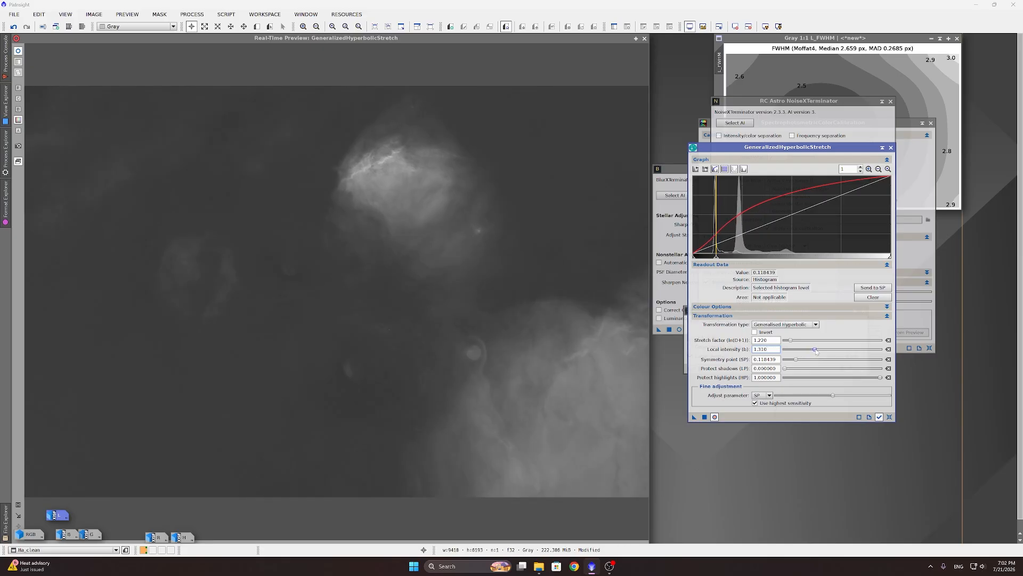
{"action": "left_click_drag", "start_coordinate": [816, 351], "coordinate": [822, 352]}
{"action": "left_click", "coordinate": [704, 417]}
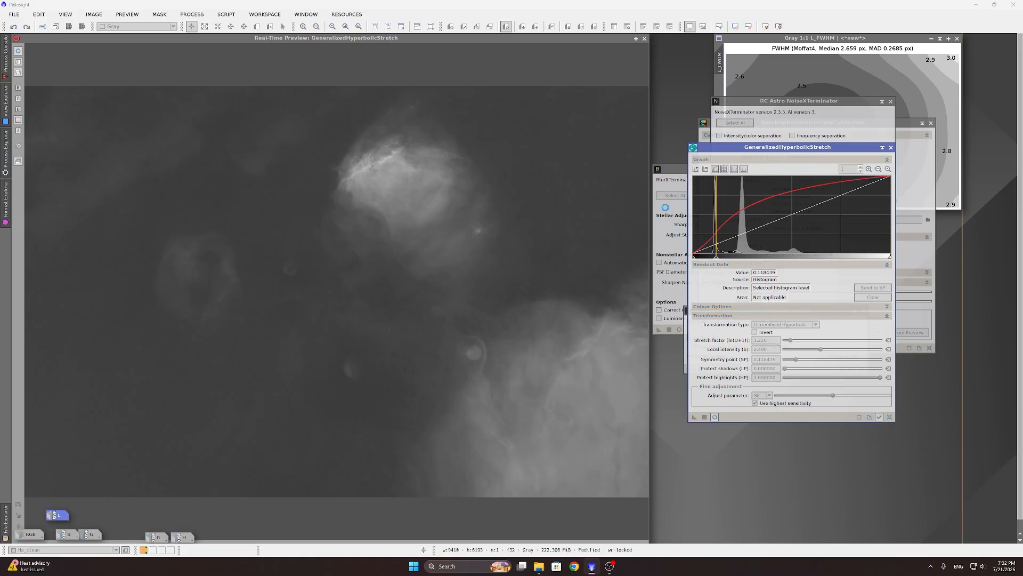
{"action": "left_click", "coordinate": [645, 39]}
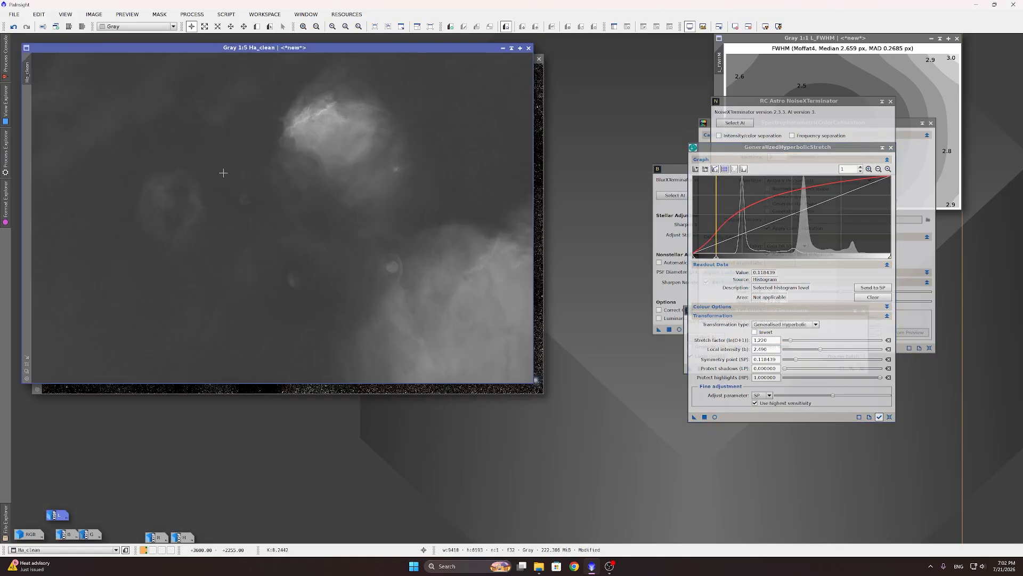
{"action": "scroll", "coordinate": [153, 206], "scroll_direction": "down", "scroll_amount": 4}
{"action": "scroll", "coordinate": [210, 210], "scroll_direction": "up", "scroll_amount": 4}
{"action": "left_click", "coordinate": [192, 14]}
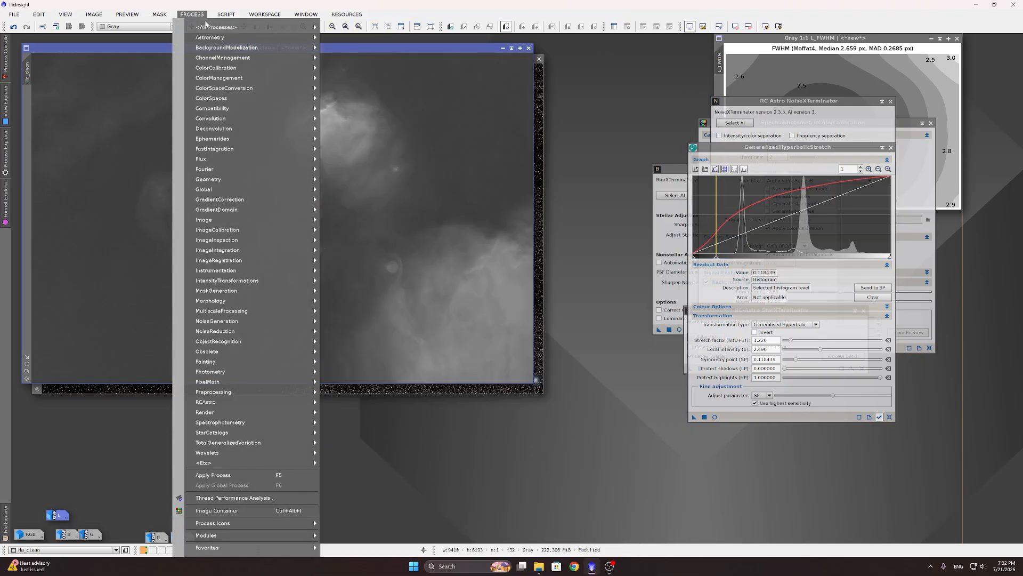
Step: Build a Curves S-curve with a shadow point at 0 and a midtone point moving 0.43316 to 0.45701
{"action": "mouse_move", "coordinate": [211, 27]}
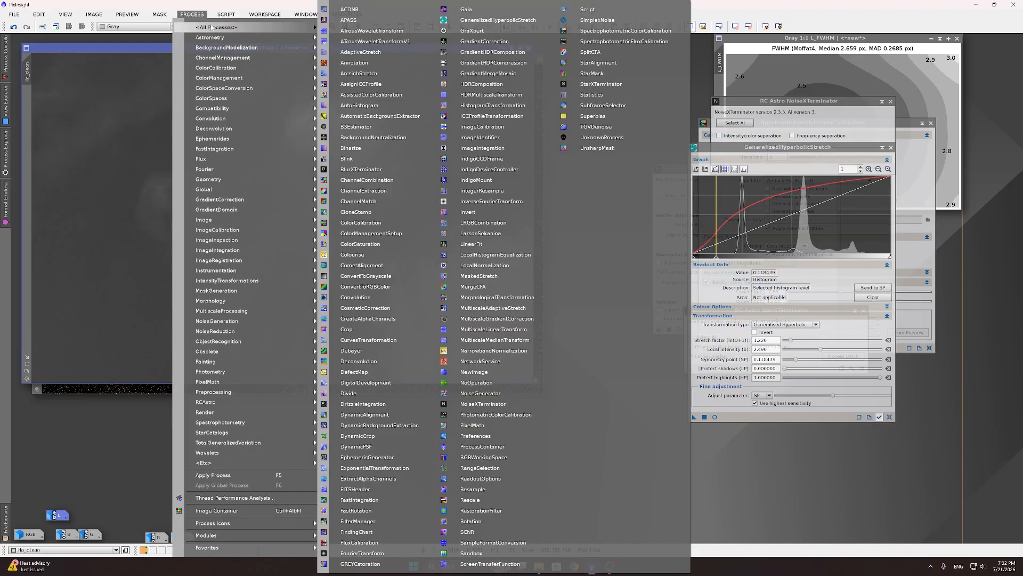
{"action": "left_click", "coordinate": [380, 341]}
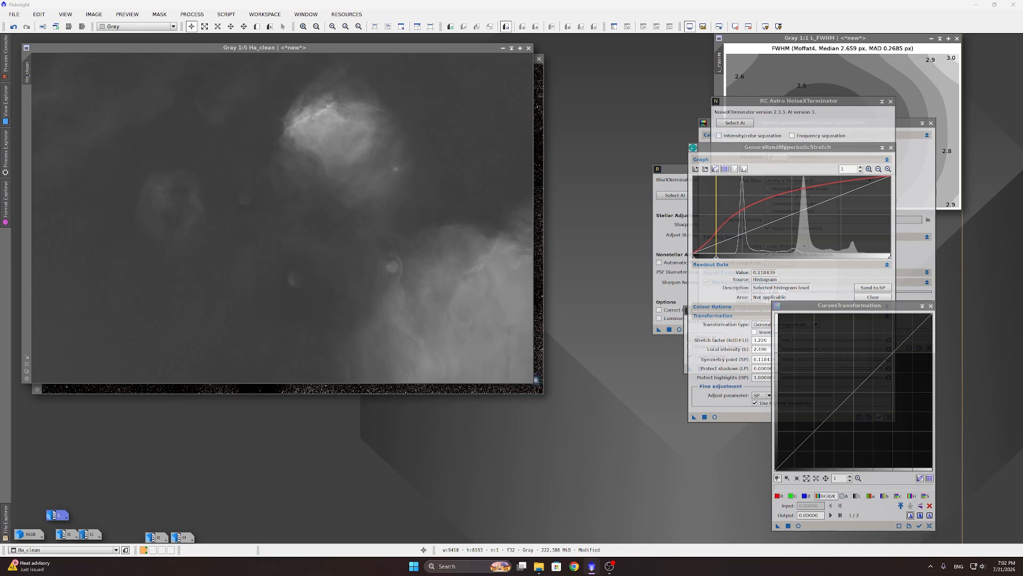
{"action": "left_click", "coordinate": [798, 526]}
{"action": "scroll", "coordinate": [785, 454], "scroll_direction": "up", "scroll_amount": 10}
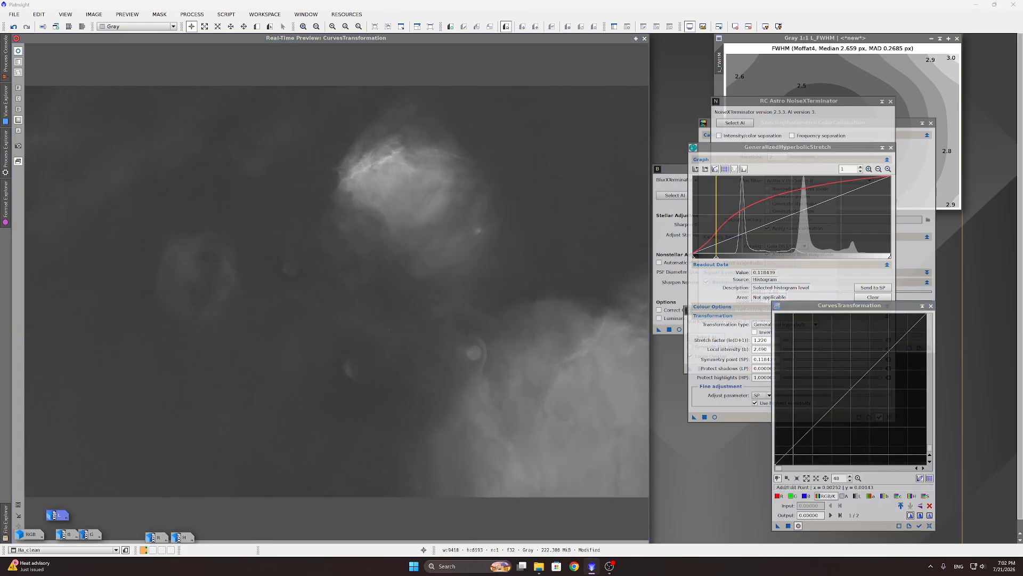
{"action": "left_click_drag", "start_coordinate": [785, 454], "coordinate": [789, 463]}
{"action": "scroll", "coordinate": [794, 450], "scroll_direction": "down", "scroll_amount": 3}
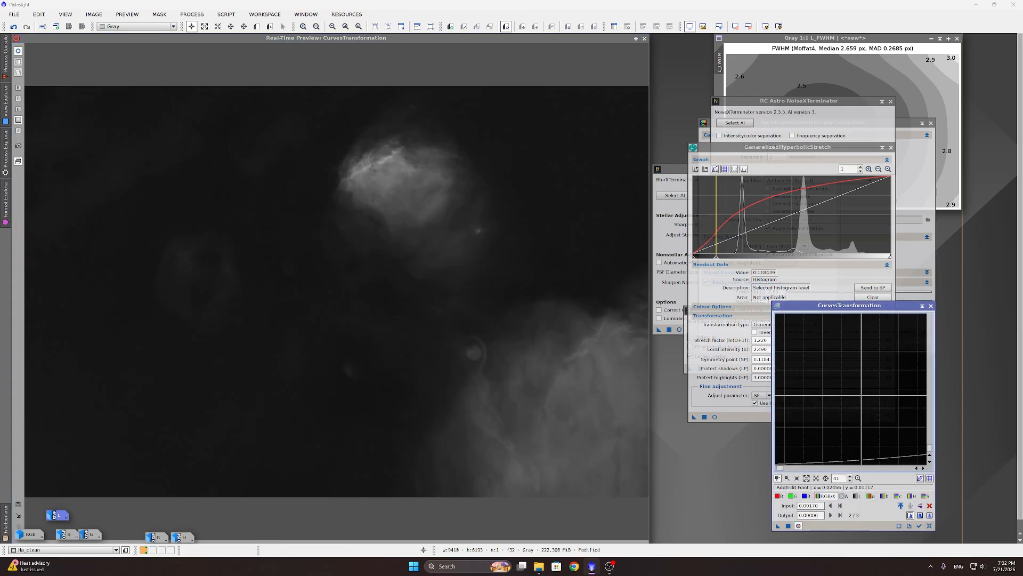
{"action": "scroll", "coordinate": [794, 451], "scroll_direction": "down", "scroll_amount": 5}
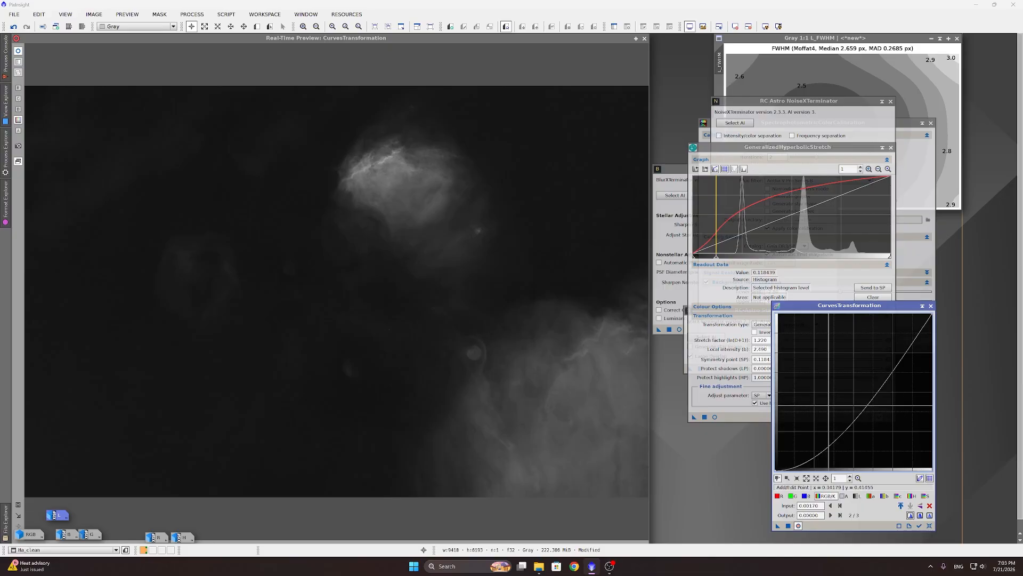
{"action": "left_click", "coordinate": [837, 397]}
{"action": "left_click_drag", "start_coordinate": [836, 397], "coordinate": [844, 397]}
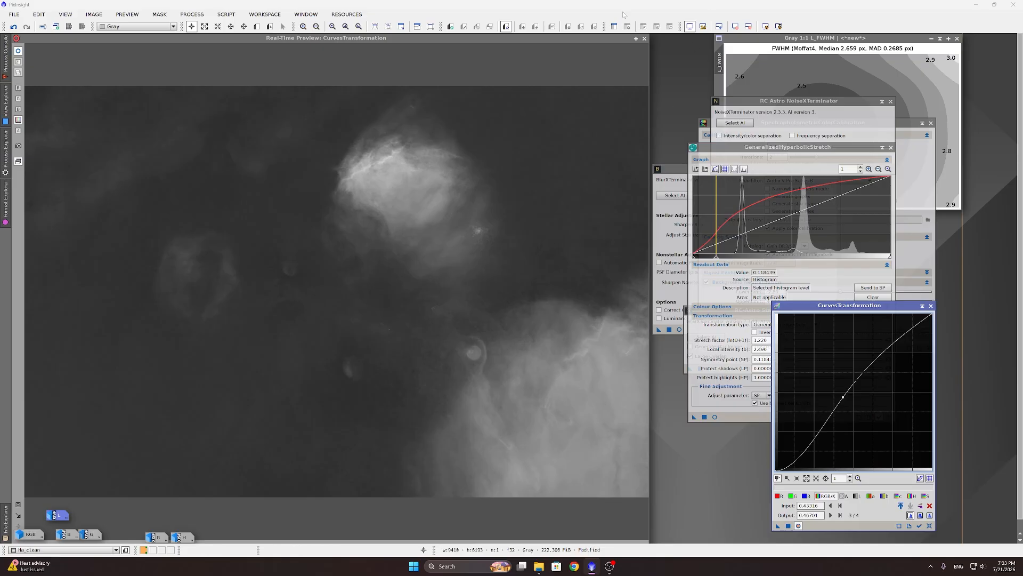
Step: Apply the curve to Ha_clean and compare before and after with Undo/Redo
{"action": "left_click", "coordinate": [644, 39]}
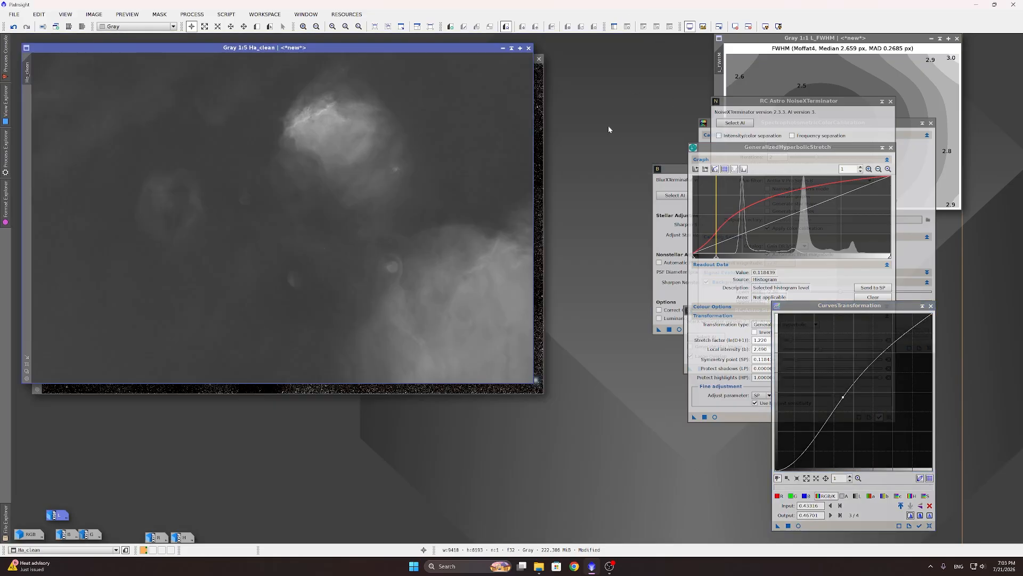
{"action": "left_click", "coordinate": [788, 525]}
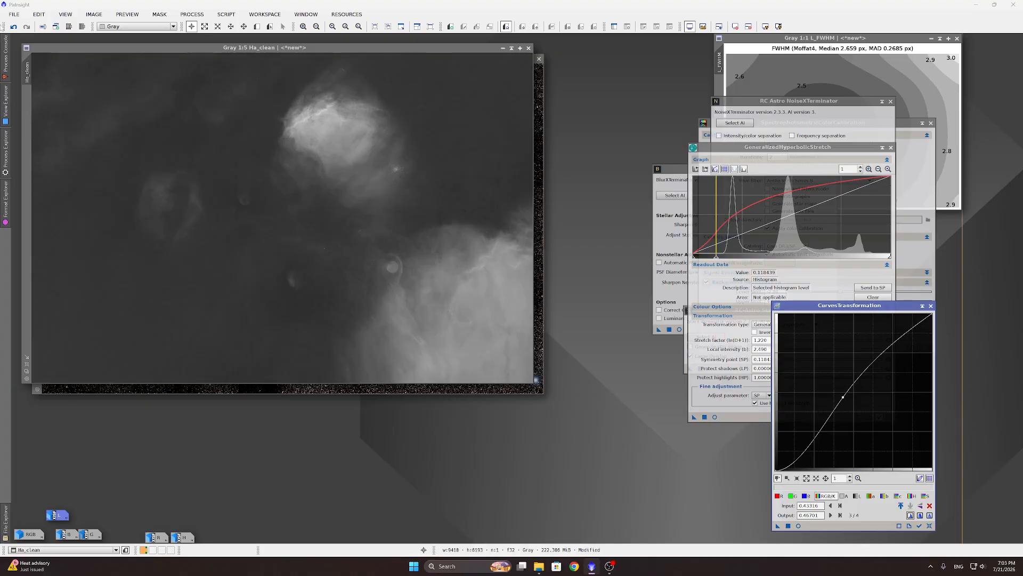
{"action": "left_click", "coordinate": [14, 26]}
{"action": "left_click", "coordinate": [27, 27]}
{"action": "left_click", "coordinate": [200, 18]}
{"action": "mouse_move", "coordinate": [209, 29]}
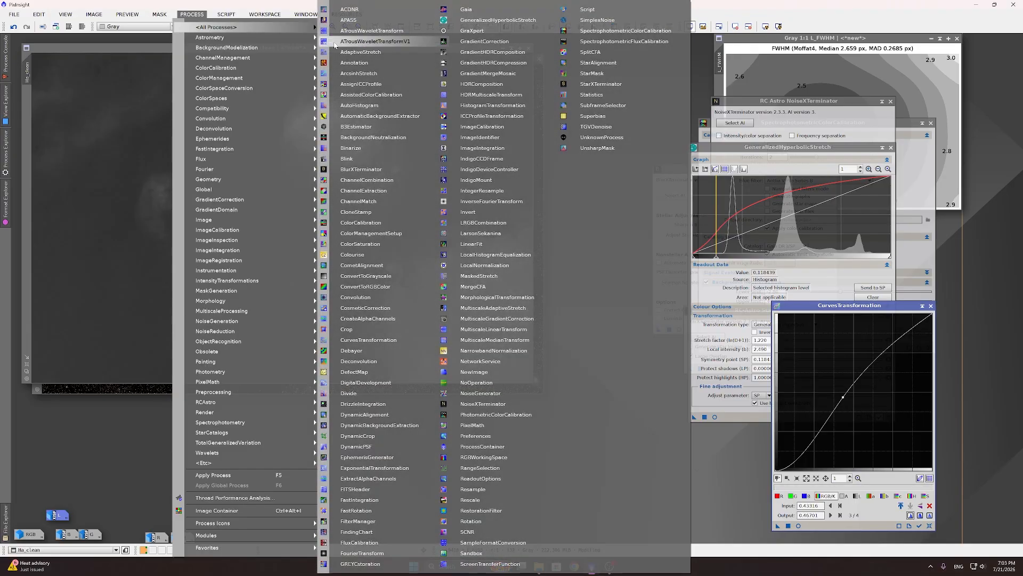
Step: Apply HDRMultiscaleTransform to Ha_clean with To intensity enabled and inspect the result
{"action": "left_click", "coordinate": [490, 95]}
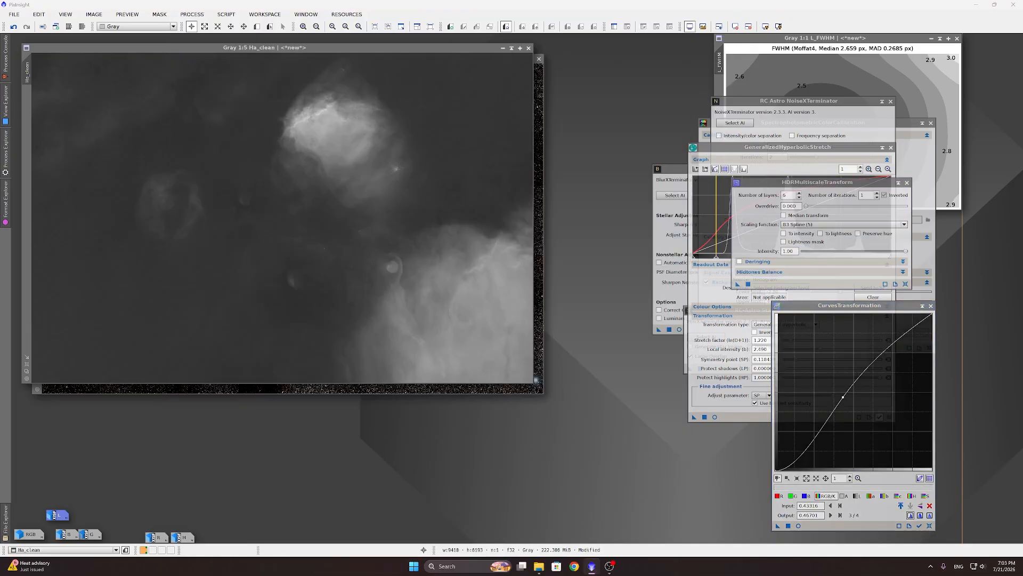
{"action": "left_click", "coordinate": [800, 235]}
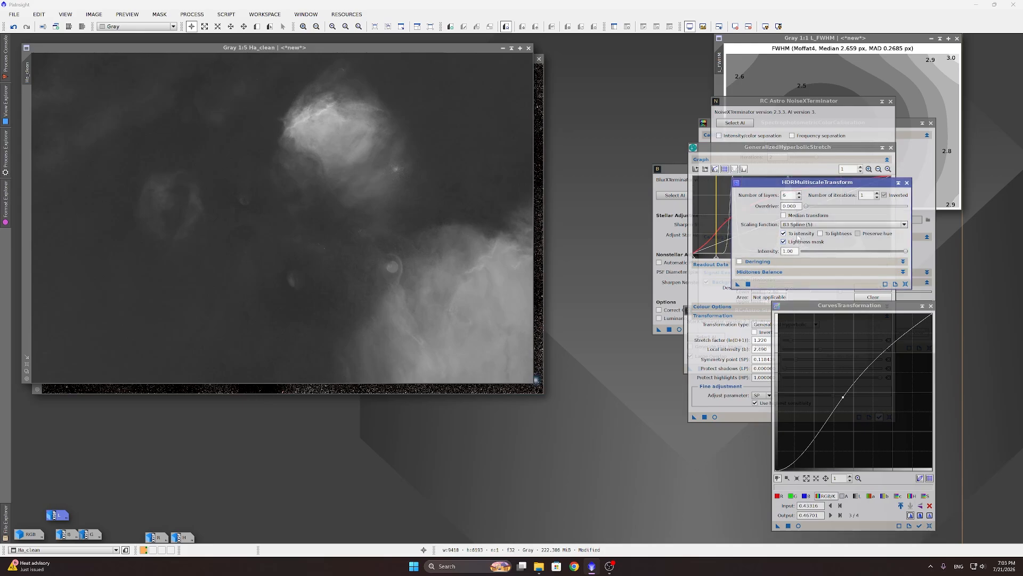
{"action": "left_click", "coordinate": [748, 284]}
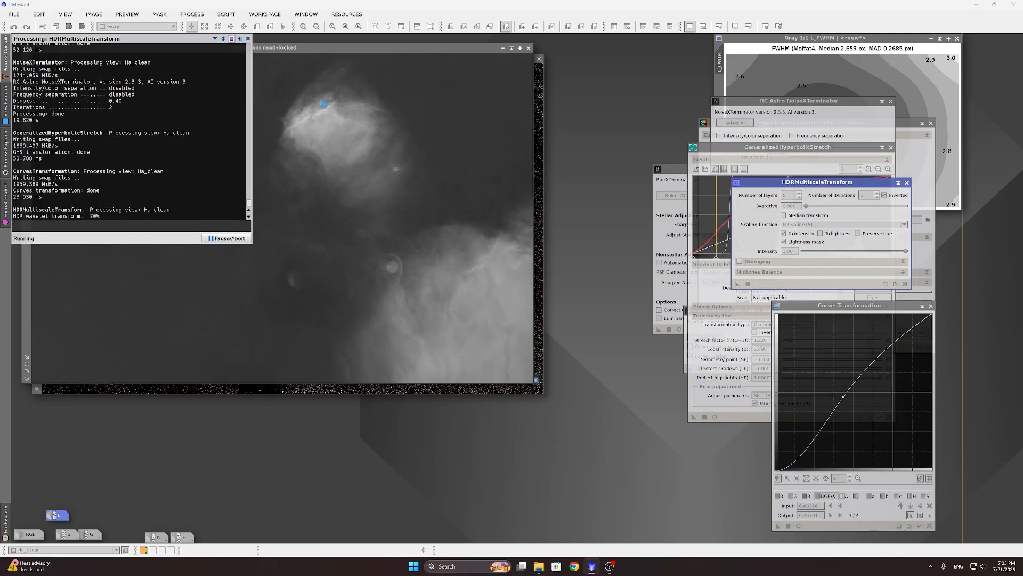
{"action": "scroll", "coordinate": [316, 109], "scroll_direction": "up", "scroll_amount": 5}
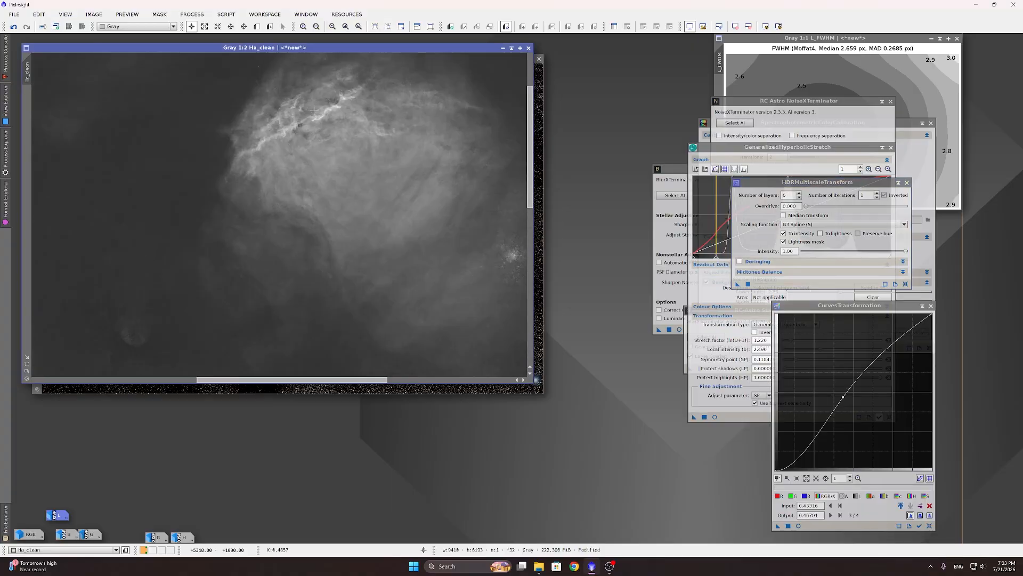
{"action": "scroll", "coordinate": [339, 152], "scroll_direction": "down", "scroll_amount": 5}
{"action": "scroll", "coordinate": [449, 300], "scroll_direction": "up", "scroll_amount": 4}
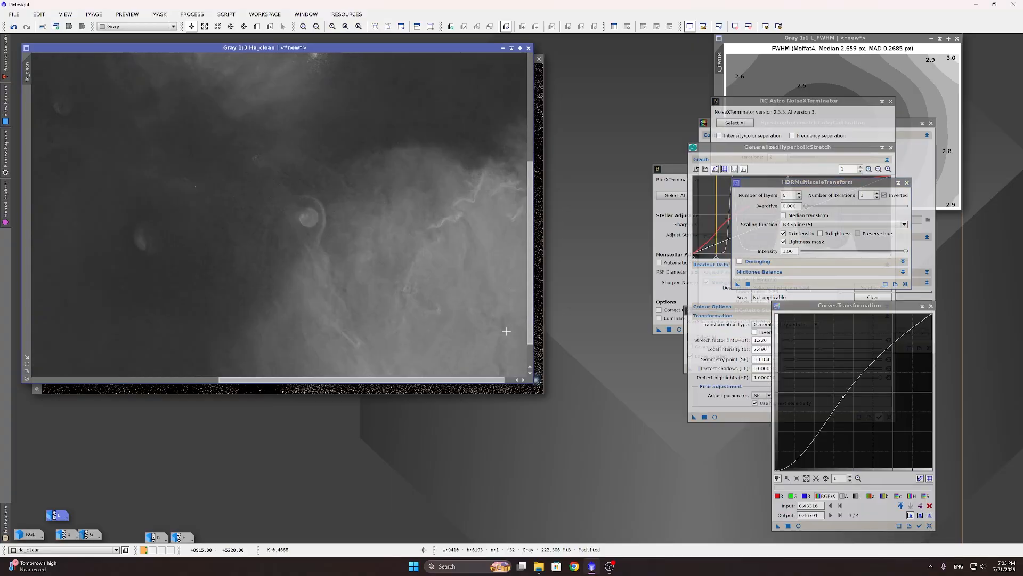
{"action": "scroll", "coordinate": [333, 278], "scroll_direction": "down", "scroll_amount": 4}
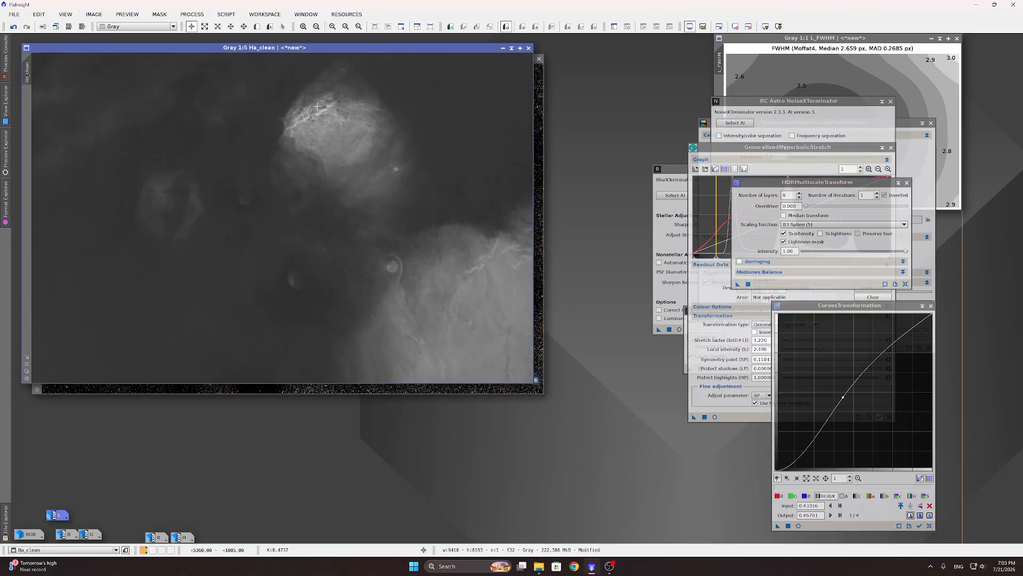
{"action": "scroll", "coordinate": [317, 107], "scroll_direction": "up", "scroll_amount": 4}
{"action": "scroll", "coordinate": [323, 108], "scroll_direction": "down", "scroll_amount": 2}
{"action": "scroll", "coordinate": [329, 111], "scroll_direction": "up", "scroll_amount": 2}
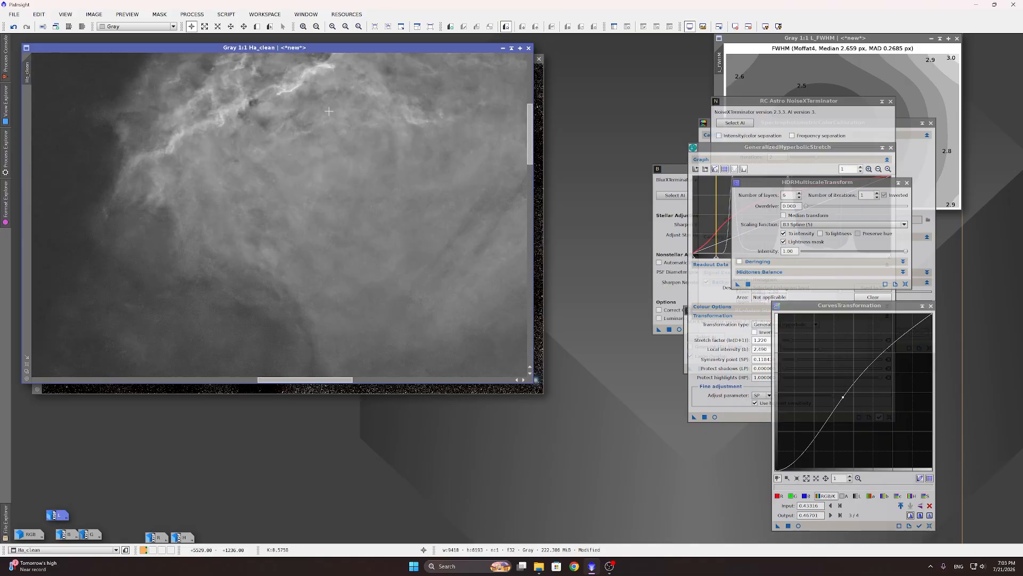
{"action": "scroll", "coordinate": [329, 111], "scroll_direction": "down", "scroll_amount": 4}
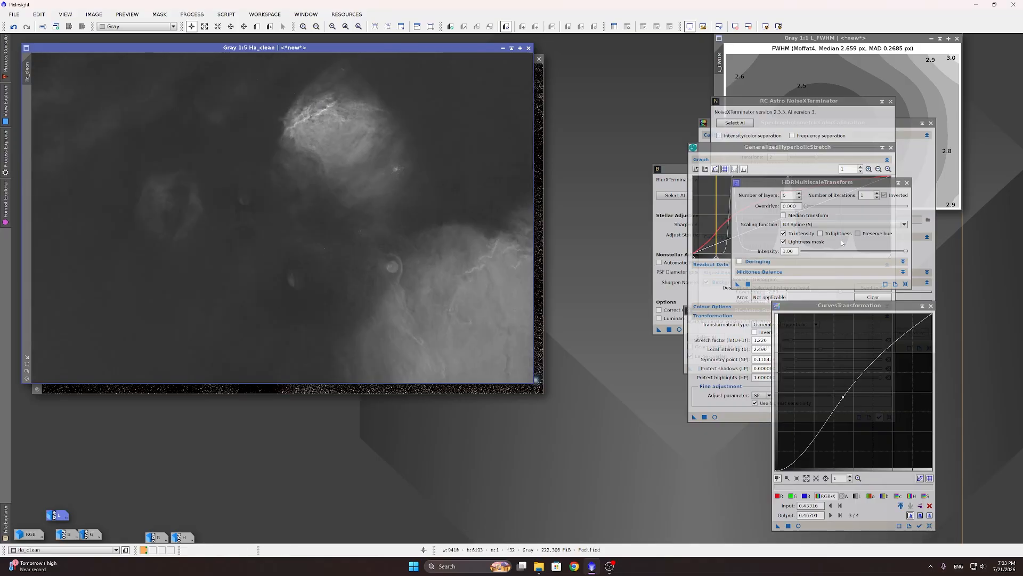
Step: Undo it and re-apply HDRMultiscaleTransform with 7 layers
{"action": "left_click", "coordinate": [13, 26]}
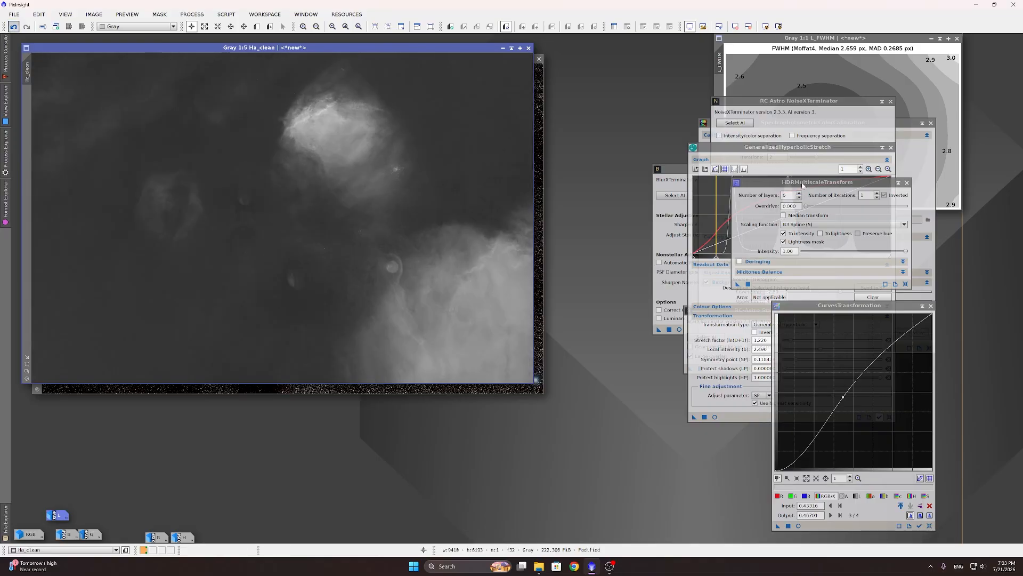
{"action": "left_click", "coordinate": [800, 193]}
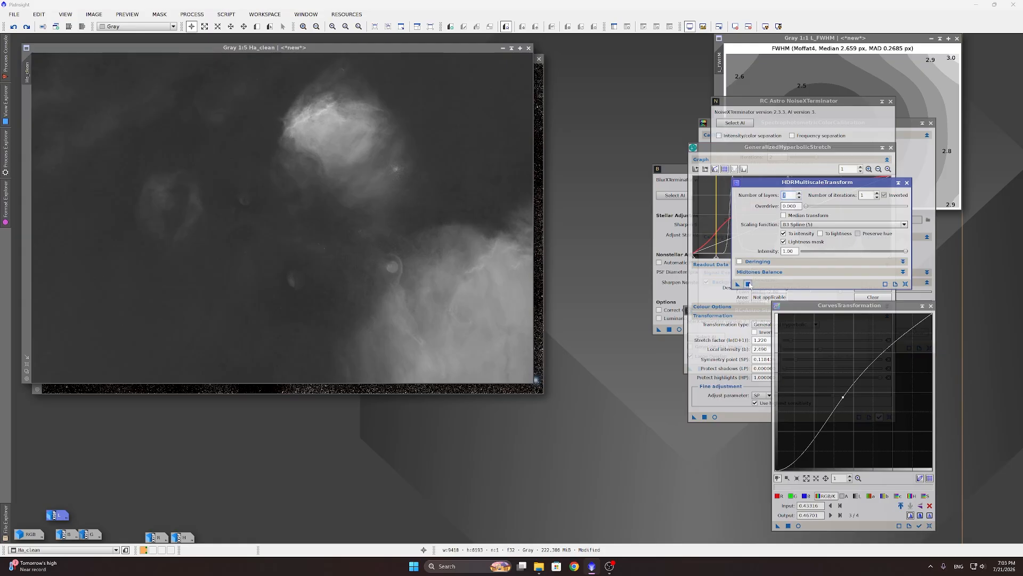
{"action": "left_click", "coordinate": [748, 284]}
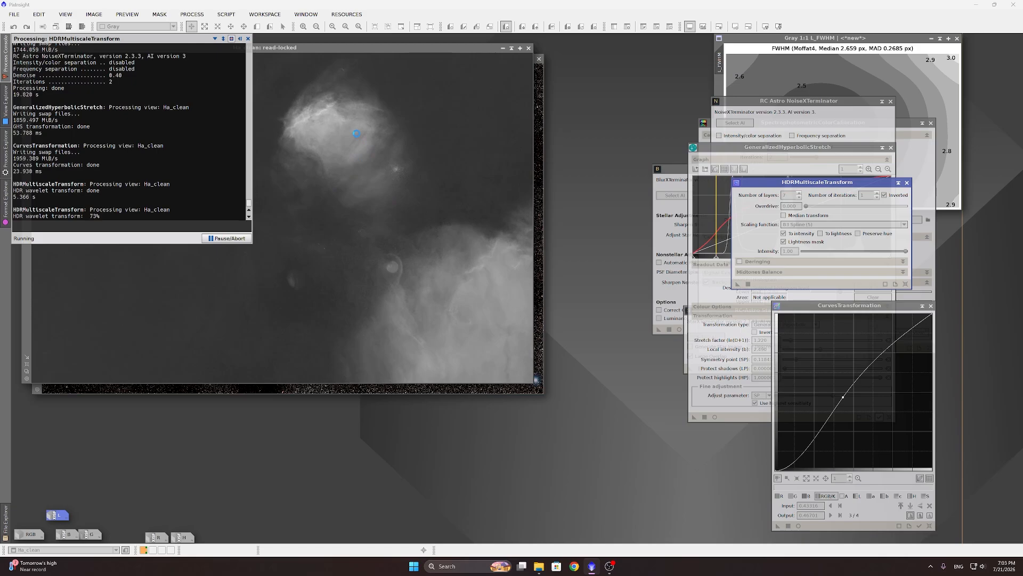
{"action": "scroll", "coordinate": [315, 115], "scroll_direction": "up", "scroll_amount": 2}
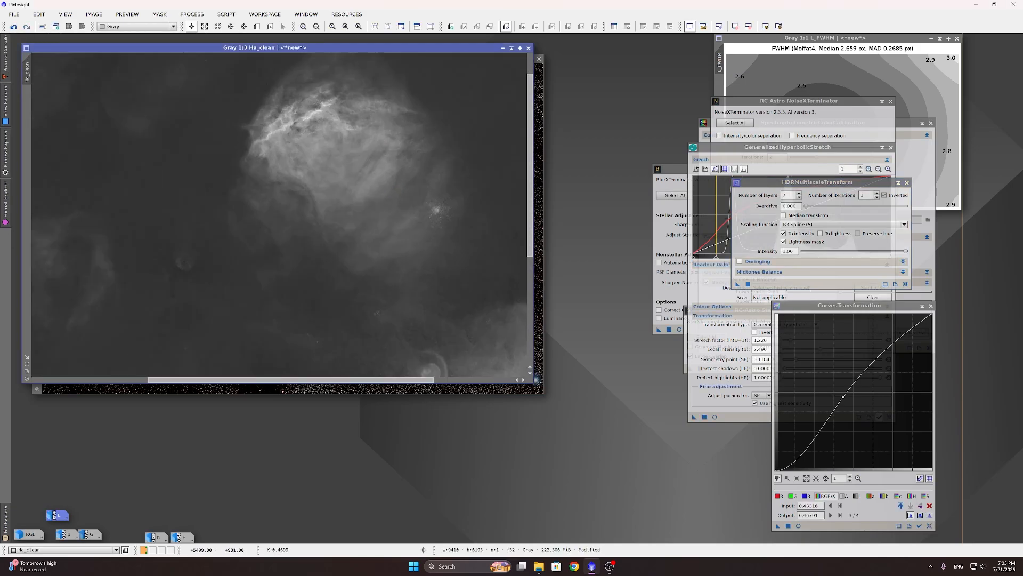
{"action": "scroll", "coordinate": [315, 114], "scroll_direction": "down", "scroll_amount": 3}
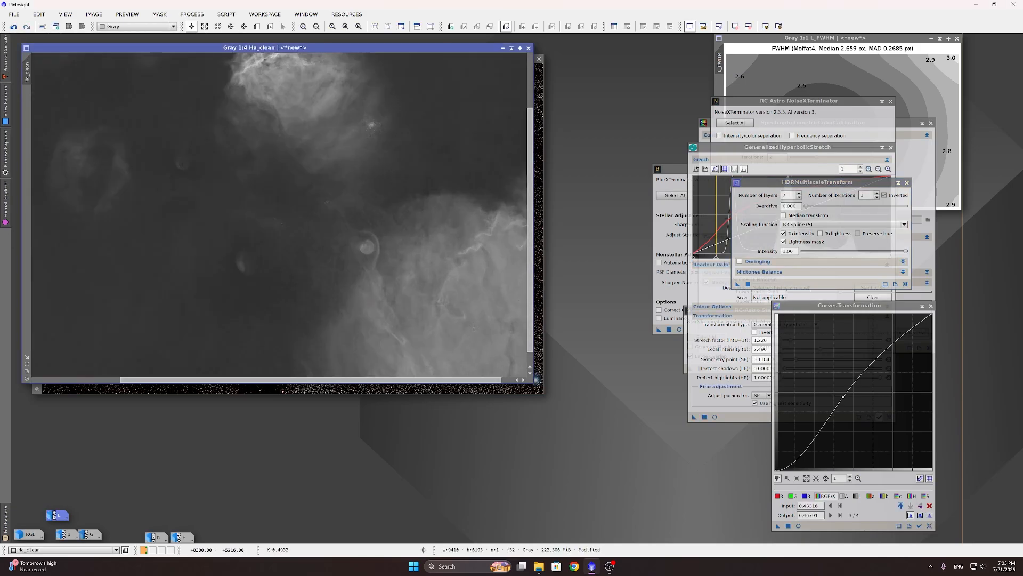
{"action": "scroll", "coordinate": [476, 327], "scroll_direction": "down", "scroll_amount": 1}
{"action": "scroll", "coordinate": [316, 115], "scroll_direction": "up", "scroll_amount": 4}
{"action": "scroll", "coordinate": [316, 115], "scroll_direction": "down", "scroll_amount": 3}
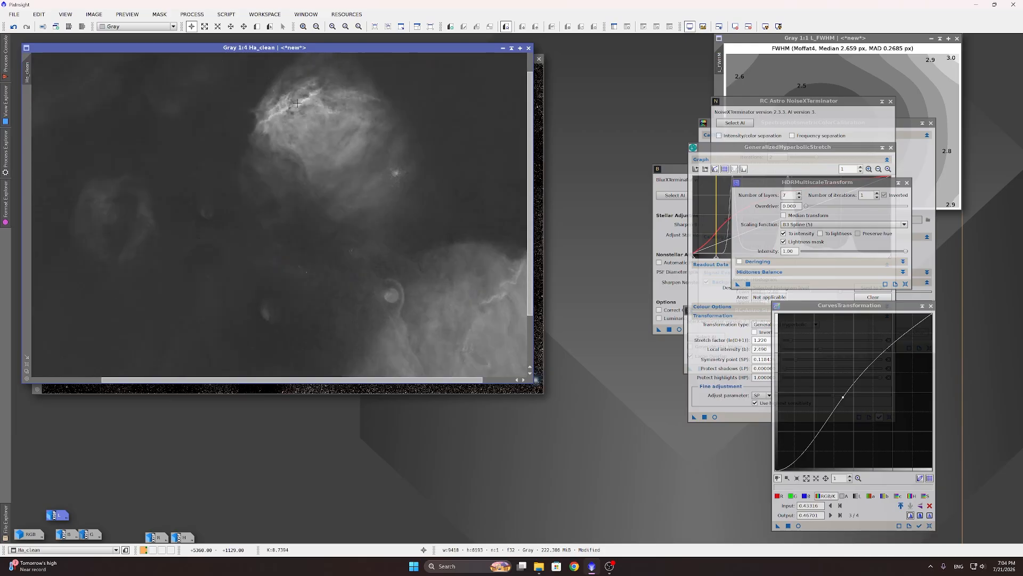
{"action": "scroll", "coordinate": [299, 105], "scroll_direction": "up", "scroll_amount": 1}
{"action": "scroll", "coordinate": [299, 106], "scroll_direction": "down", "scroll_amount": 3}
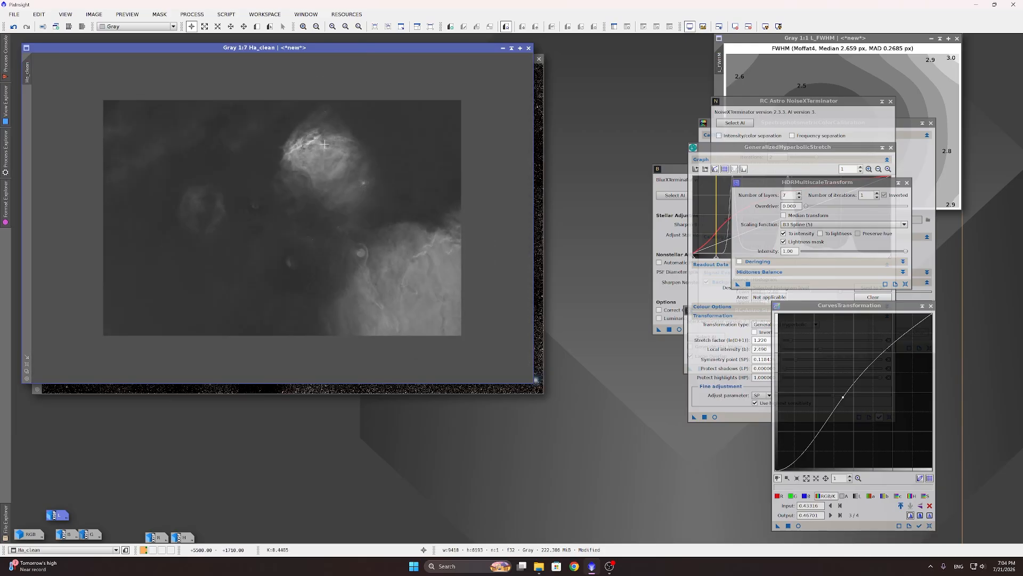
{"action": "scroll", "coordinate": [321, 122], "scroll_direction": "up", "scroll_amount": 1}
Step: Run NBColourMapper on Ha_clean with red saturation 0.850 to create nbcmImage
{"action": "left_click", "coordinate": [226, 14]}
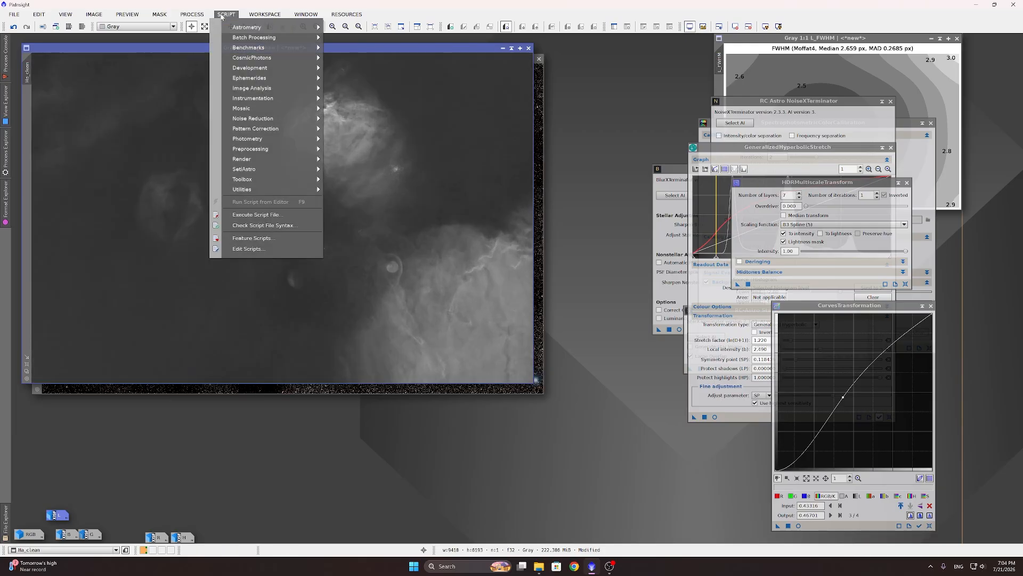
{"action": "mouse_move", "coordinate": [269, 190]}
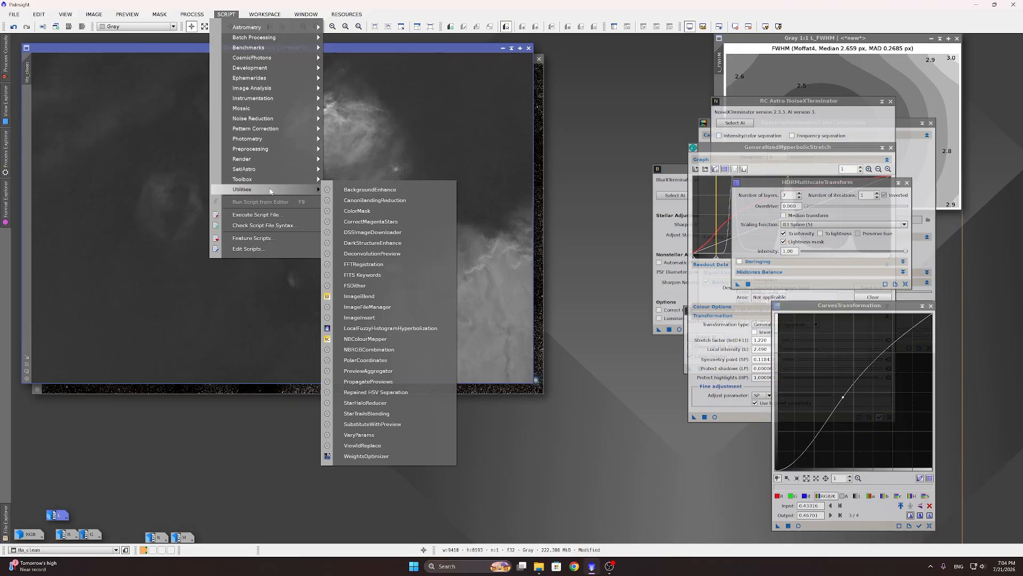
{"action": "left_click", "coordinate": [373, 341]}
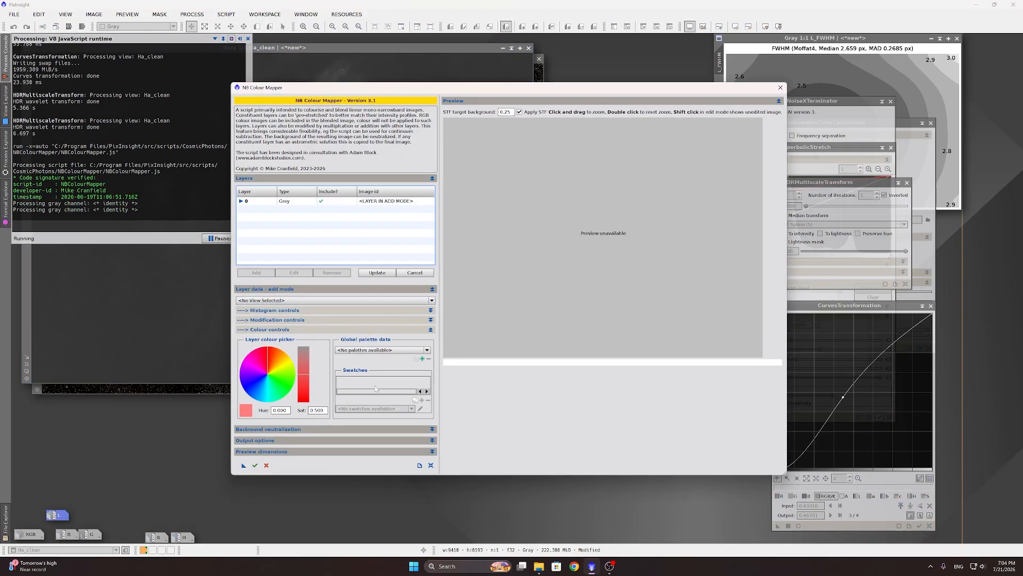
{"action": "left_click", "coordinate": [273, 300]}
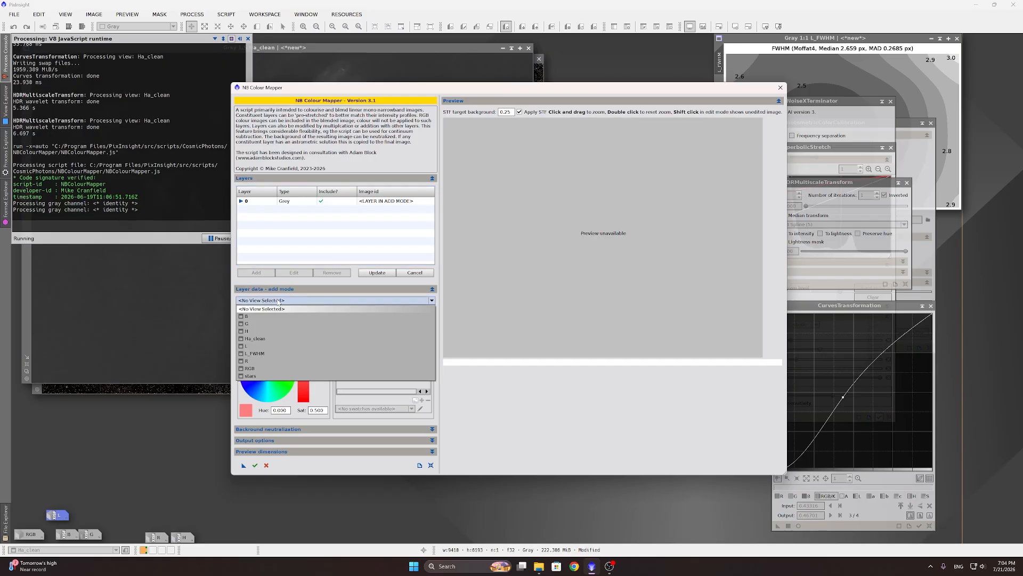
{"action": "left_click", "coordinate": [255, 339]}
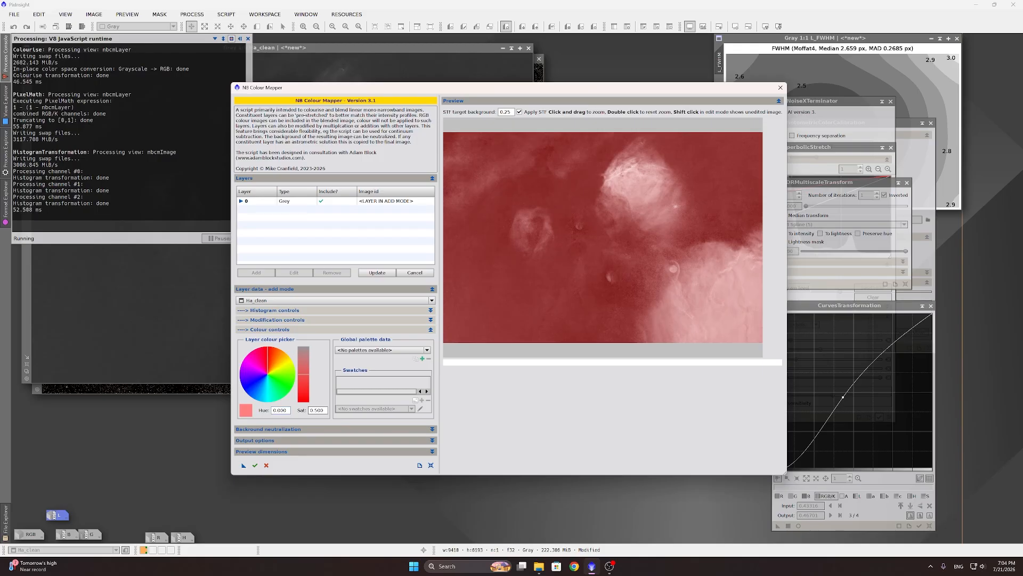
{"action": "double_click", "coordinate": [284, 411]}
{"action": "key", "text": "Tab"}
{"action": "type", "text": "0"}
{"action": "key", "text": "Return"}
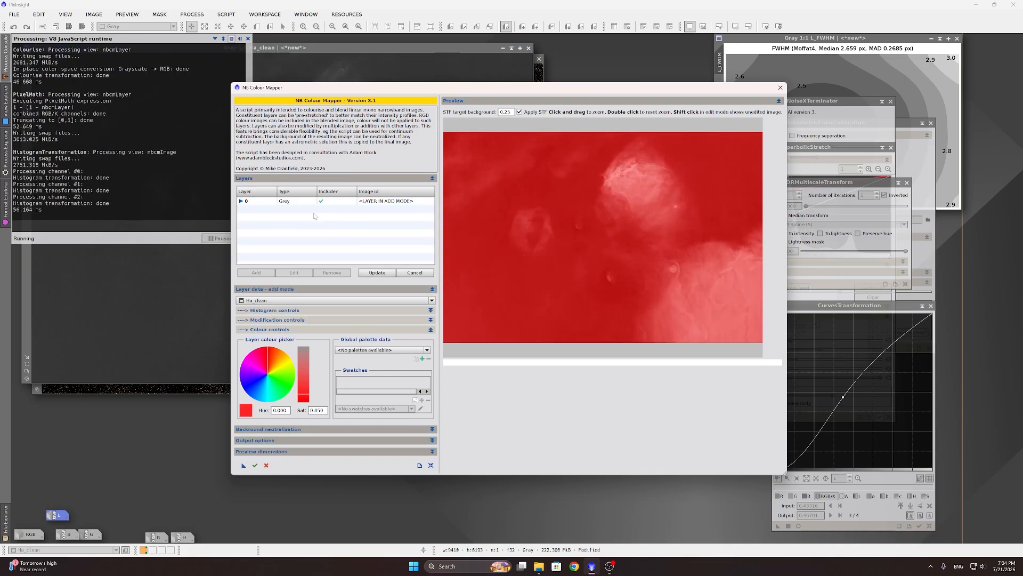
{"action": "left_click", "coordinate": [314, 203]}
{"action": "left_click", "coordinate": [376, 272]}
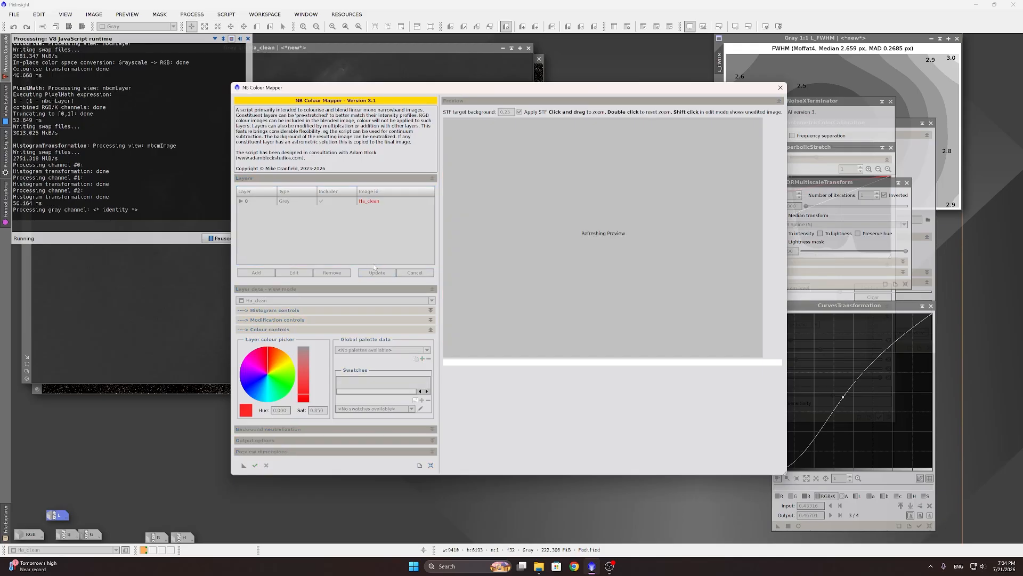
{"action": "left_click", "coordinate": [255, 465]}
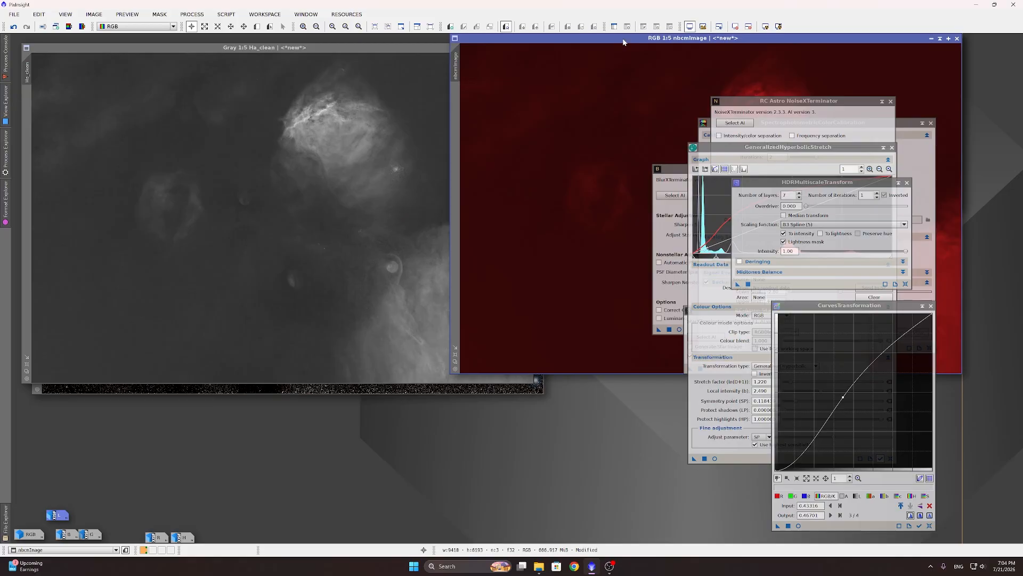
Step: Minimise the nbcmImage and Ha_clean windows to reveal the stars image
{"action": "left_click_drag", "start_coordinate": [624, 42], "coordinate": [289, 92]}
{"action": "scroll", "coordinate": [424, 167], "scroll_direction": "up", "scroll_amount": 3}
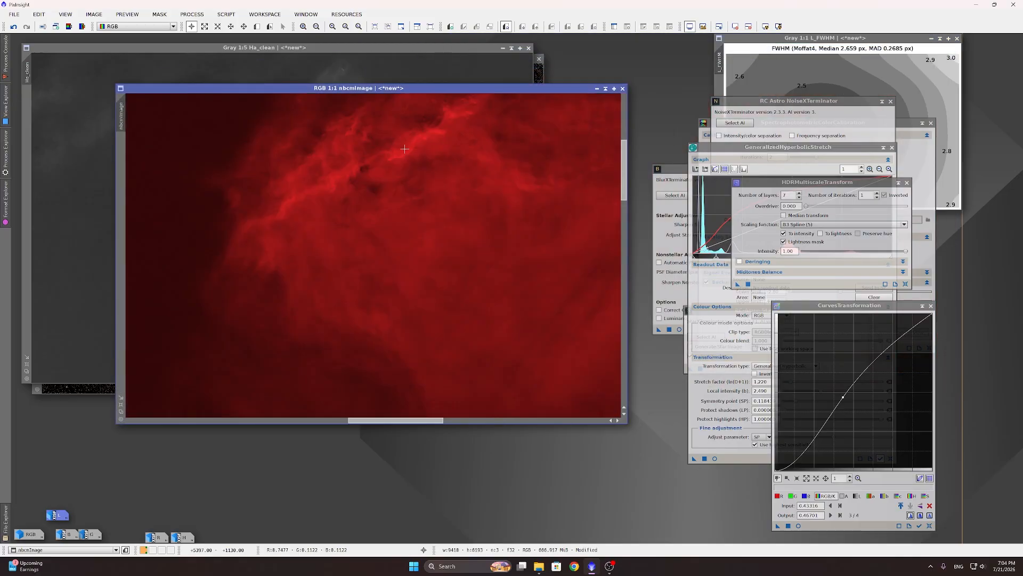
{"action": "scroll", "coordinate": [416, 160], "scroll_direction": "down", "scroll_amount": 4}
{"action": "scroll", "coordinate": [402, 147], "scroll_direction": "up", "scroll_amount": 1}
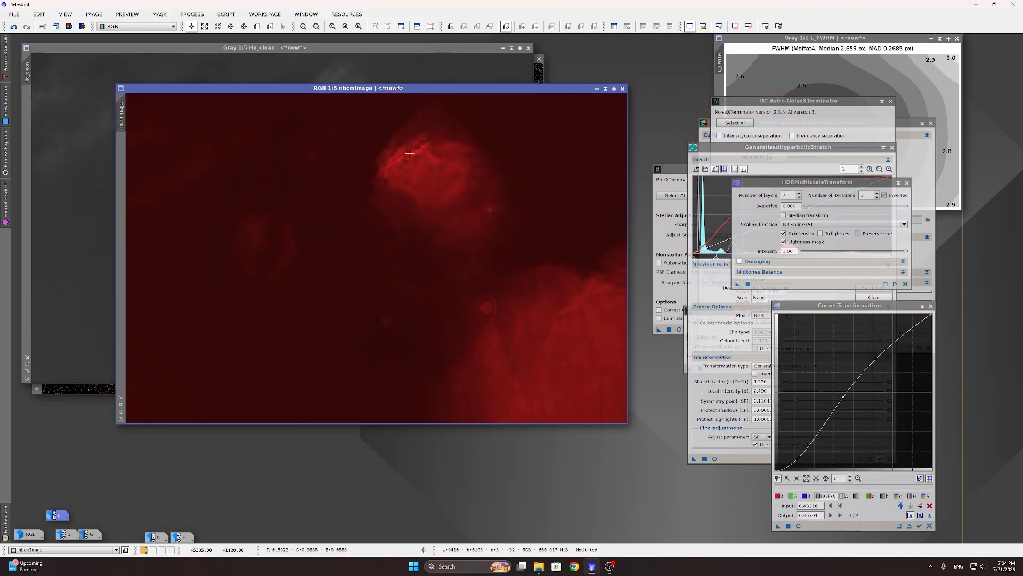
{"action": "left_click", "coordinate": [597, 89]}
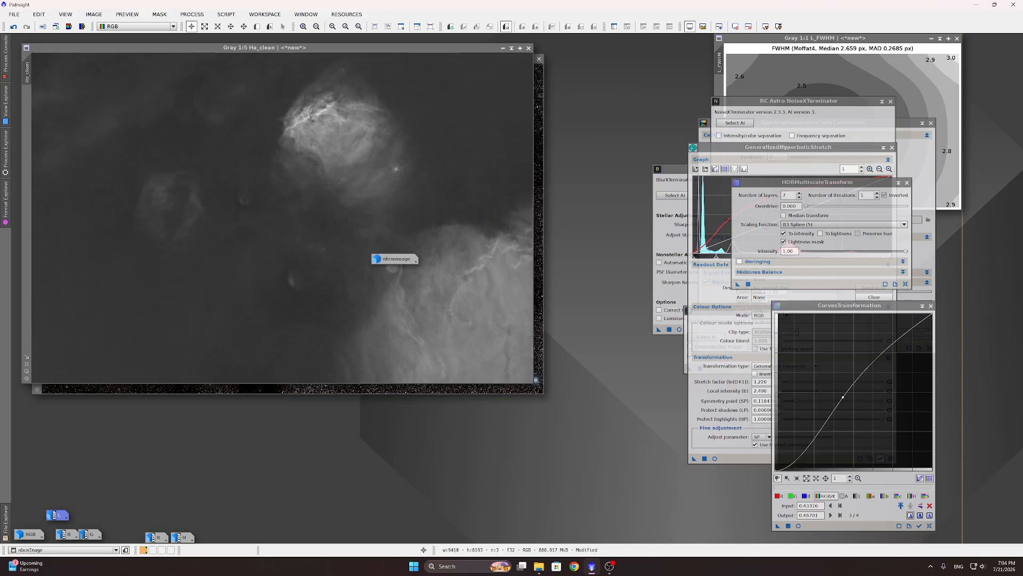
{"action": "left_click", "coordinate": [503, 48]}
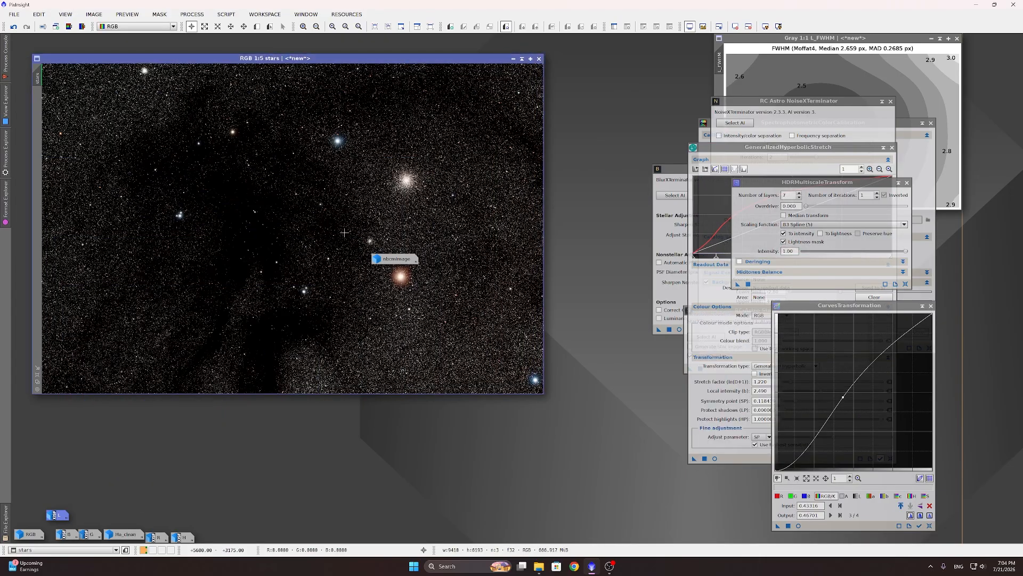
{"action": "scroll", "coordinate": [336, 147], "scroll_direction": "up", "scroll_amount": 9}
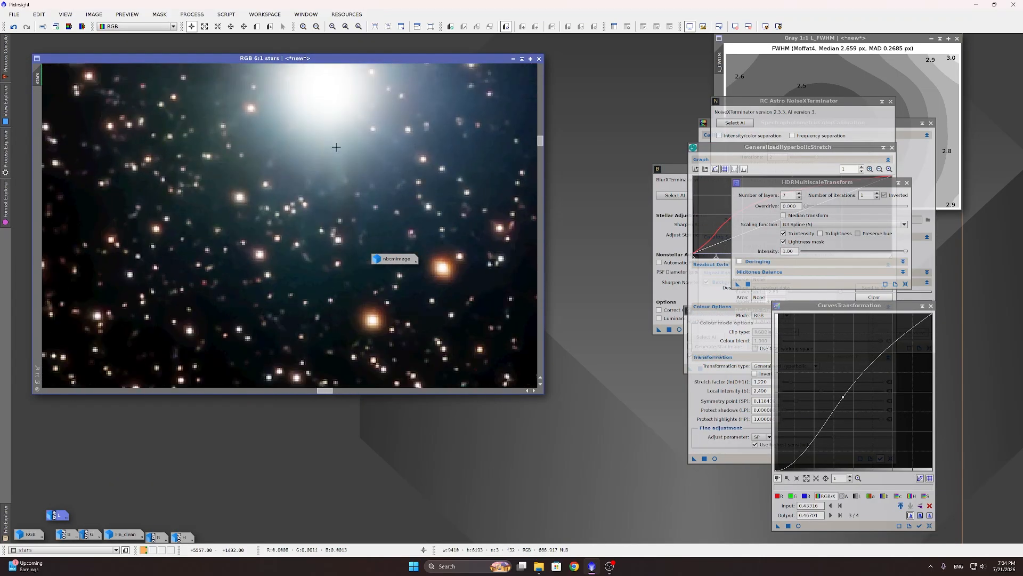
Step: Bring up GHS for the stars image, reset its screen stretch, open a live preview and zero the parameters
{"action": "scroll", "coordinate": [336, 147], "scroll_direction": "down", "scroll_amount": 9}
{"action": "scroll", "coordinate": [427, 196], "scroll_direction": "up", "scroll_amount": 5}
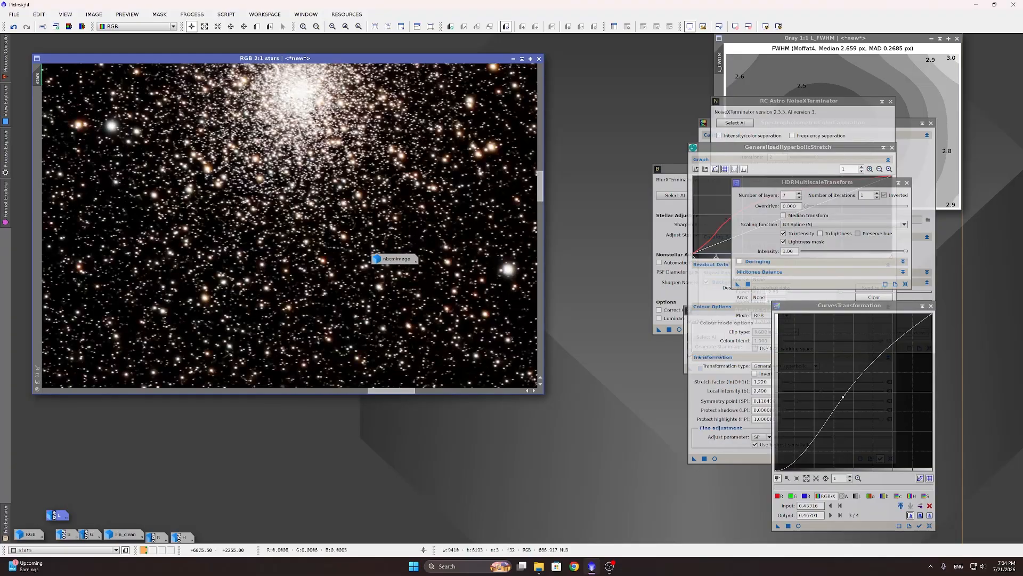
{"action": "scroll", "coordinate": [358, 243], "scroll_direction": "down", "scroll_amount": 5}
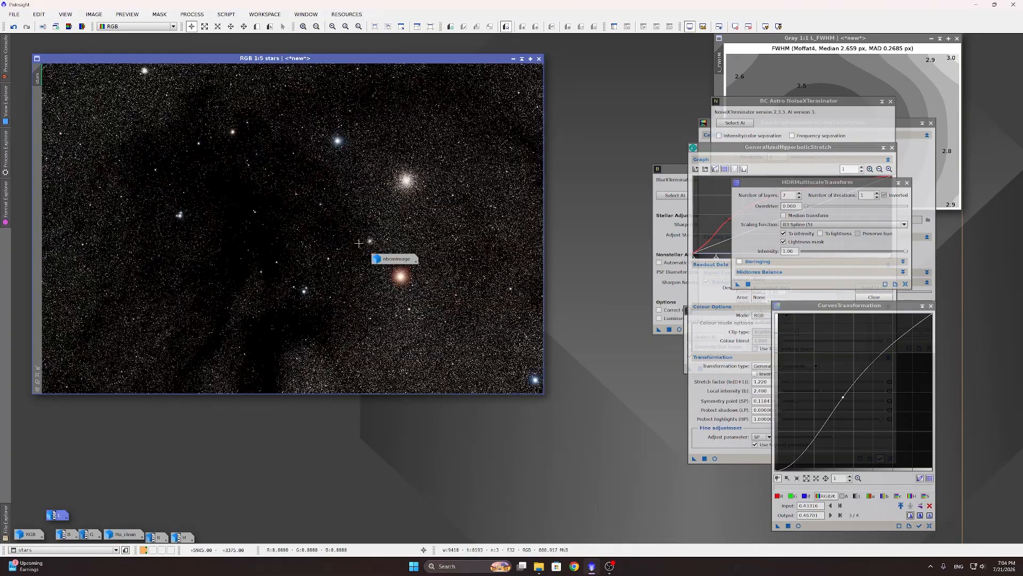
{"action": "left_click", "coordinate": [771, 147]}
{"action": "left_click", "coordinate": [739, 24]}
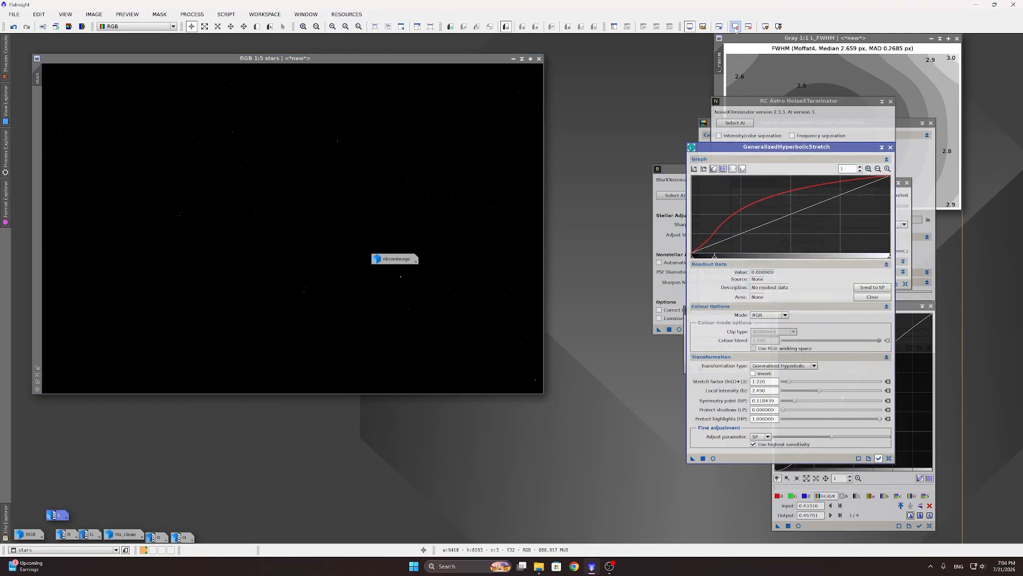
{"action": "left_click", "coordinate": [713, 458]}
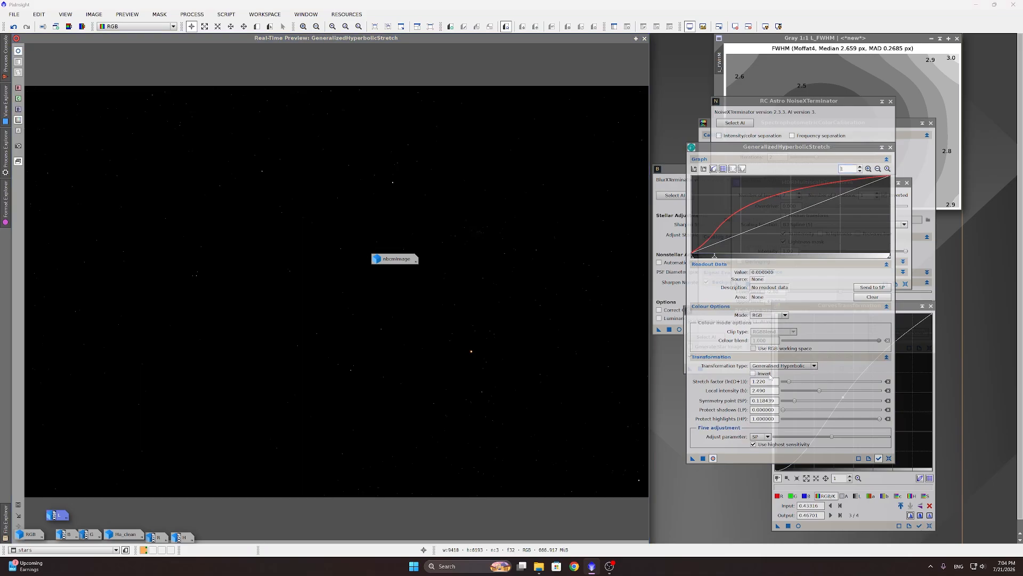
{"action": "left_click", "coordinate": [888, 458]}
Step: Set the GHS stretch factor to 6.530 and local intensity to 2.510 while watching the preview
{"action": "left_click_drag", "start_coordinate": [783, 381], "coordinate": [820, 386]}
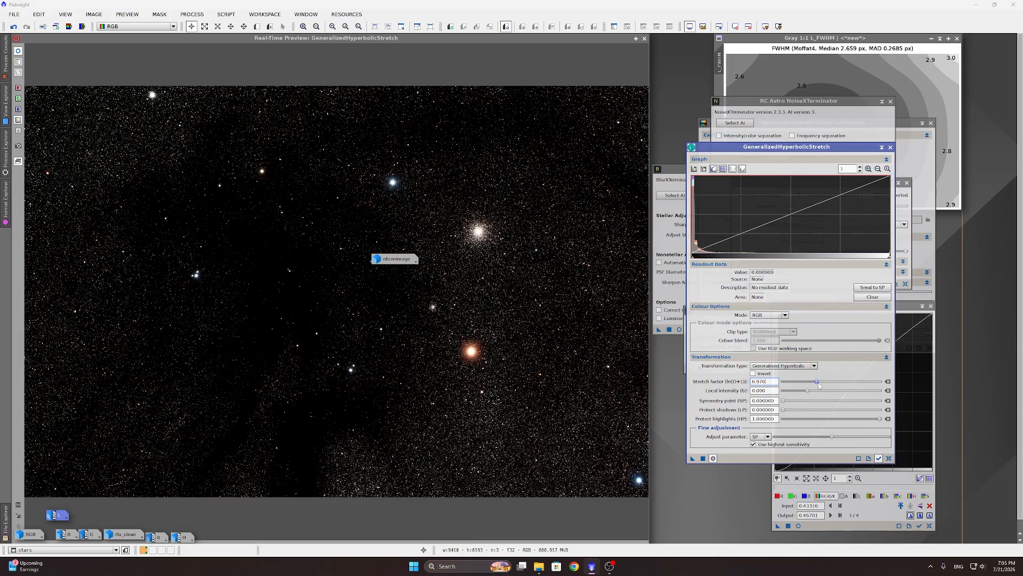
{"action": "mouse_move", "coordinate": [819, 386]}
{"action": "left_mouse_down"}
{"action": "mouse_move", "coordinate": [830, 389]}
{"action": "mouse_move", "coordinate": [817, 389]}
{"action": "left_mouse_up"}
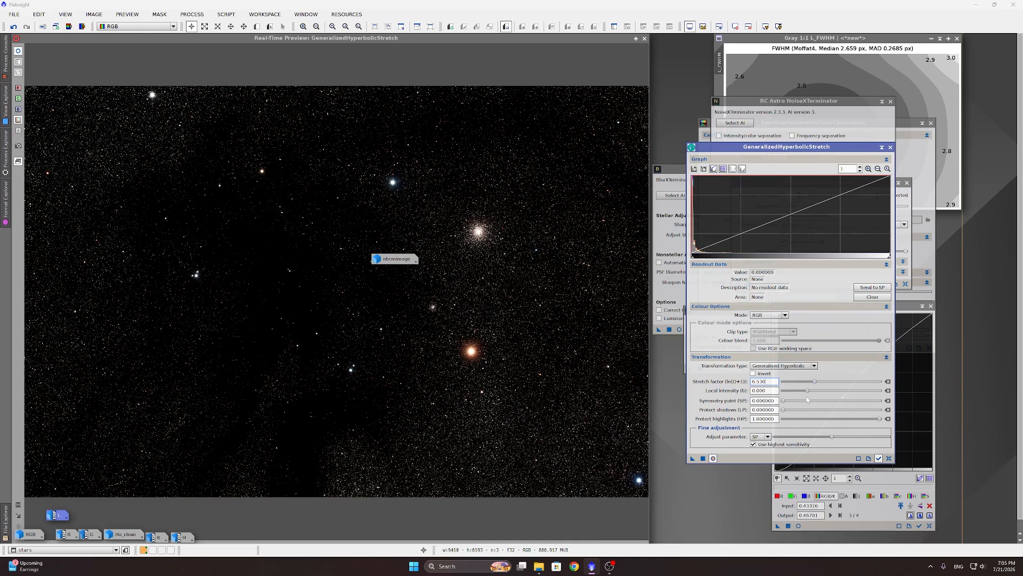
{"action": "left_click_drag", "start_coordinate": [809, 391], "coordinate": [823, 393]}
{"action": "left_click", "coordinate": [472, 351]}
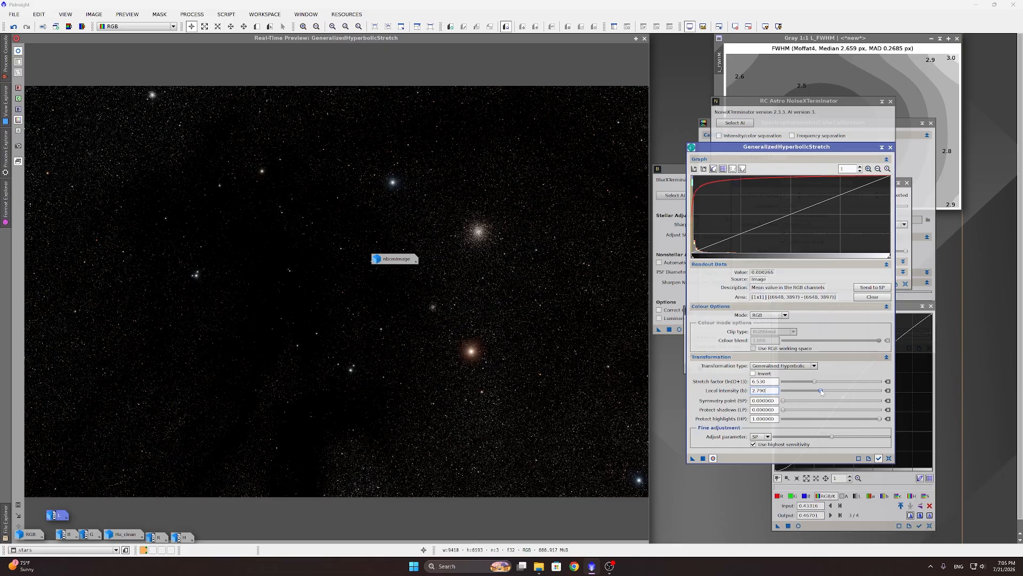
{"action": "left_click_drag", "start_coordinate": [821, 392], "coordinate": [824, 392]}
{"action": "left_click_drag", "start_coordinate": [824, 392], "coordinate": [823, 393]}
{"action": "left_click", "coordinate": [703, 458]}
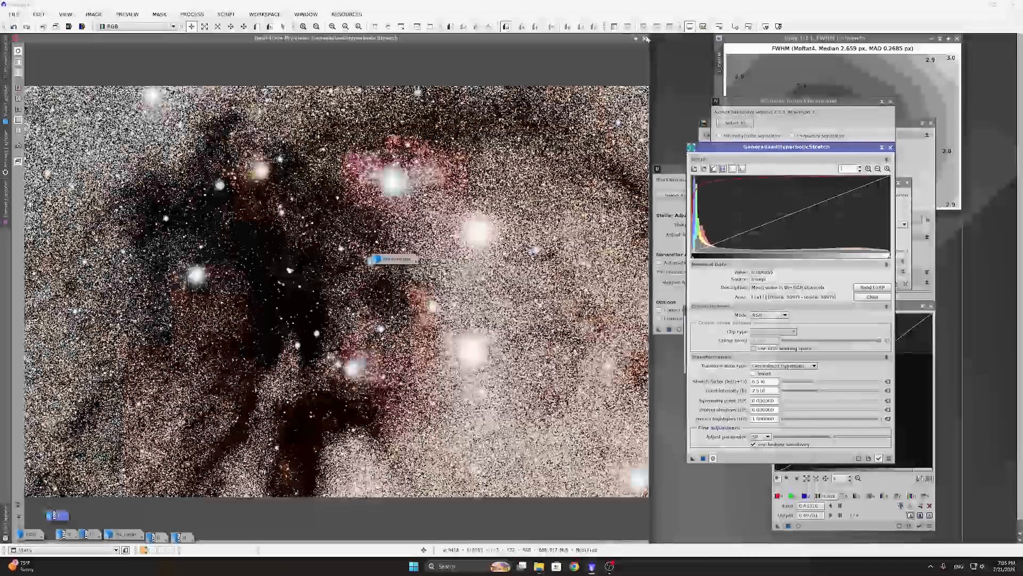
{"action": "left_click", "coordinate": [645, 39]}
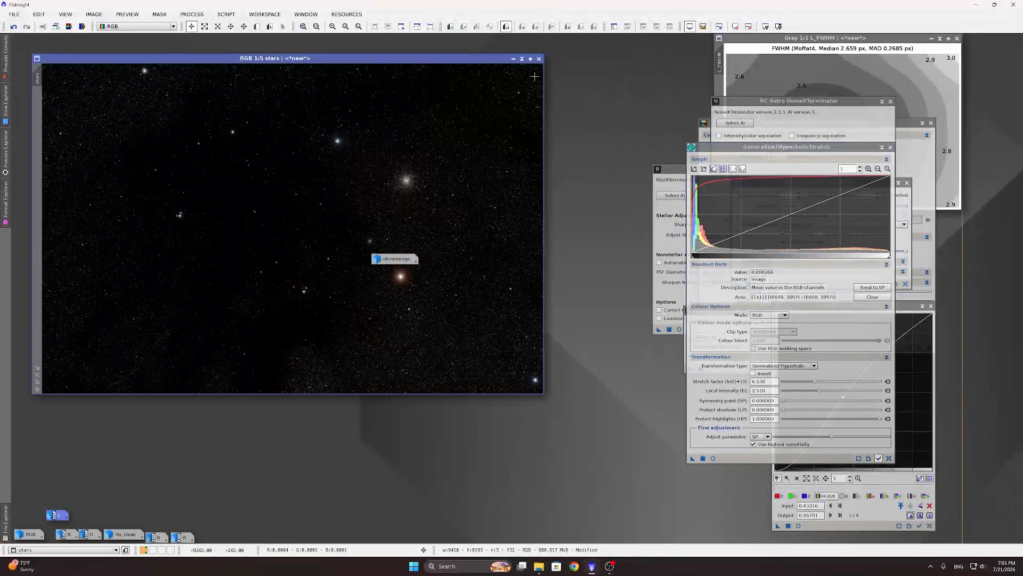
{"action": "scroll", "coordinate": [341, 138], "scroll_direction": "up", "scroll_amount": 7}
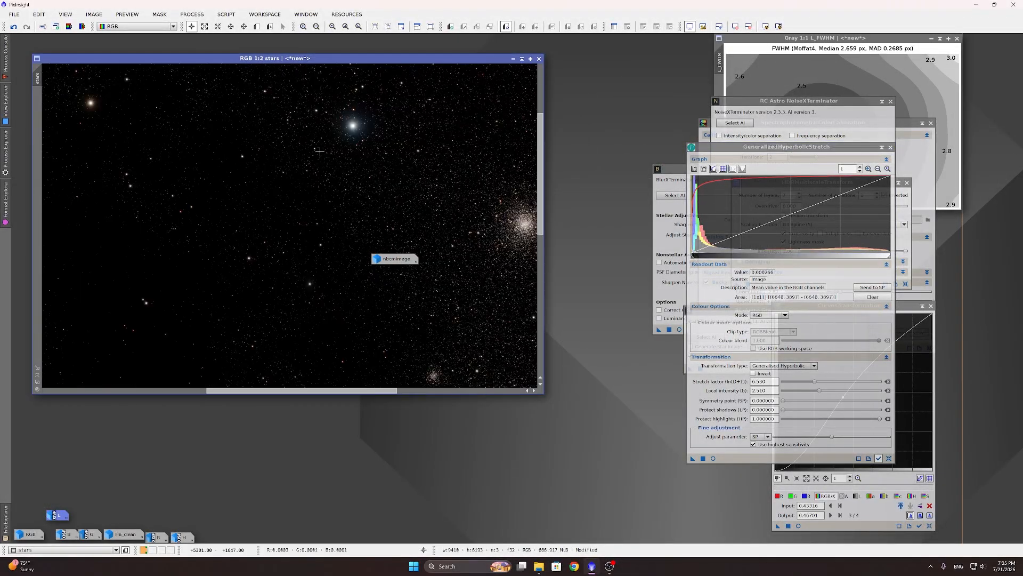
{"action": "scroll", "coordinate": [381, 147], "scroll_direction": "up", "scroll_amount": 4}
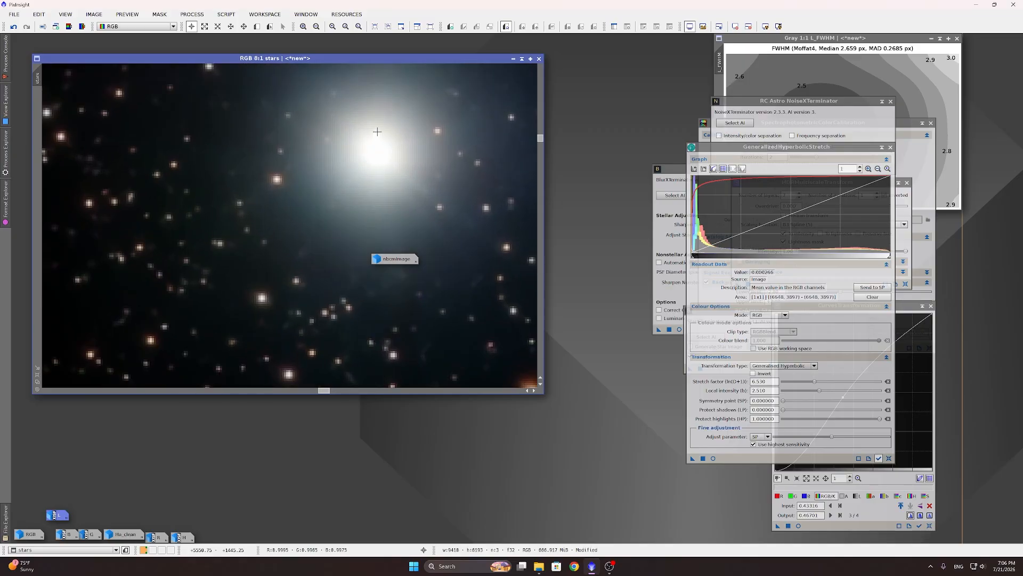
{"action": "scroll", "coordinate": [383, 155], "scroll_direction": "down", "scroll_amount": 9}
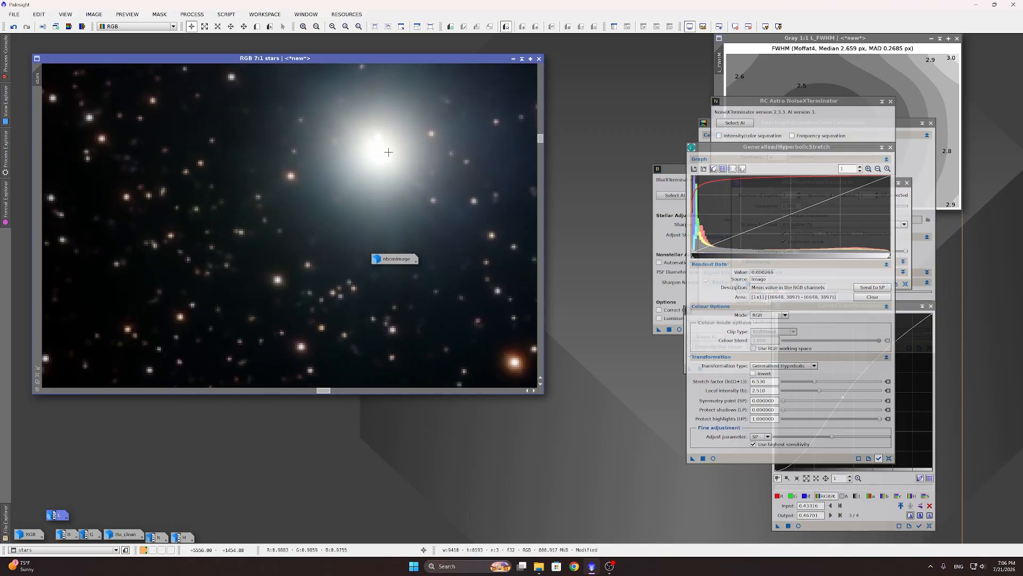
{"action": "scroll", "coordinate": [391, 178], "scroll_direction": "down", "scroll_amount": 2}
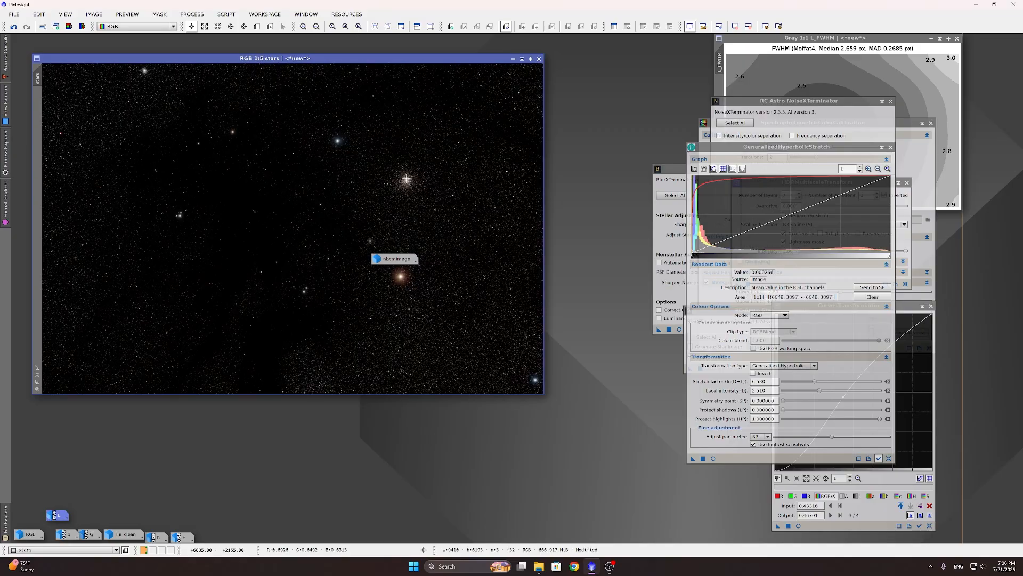
{"action": "scroll", "coordinate": [332, 135], "scroll_direction": "up", "scroll_amount": 9}
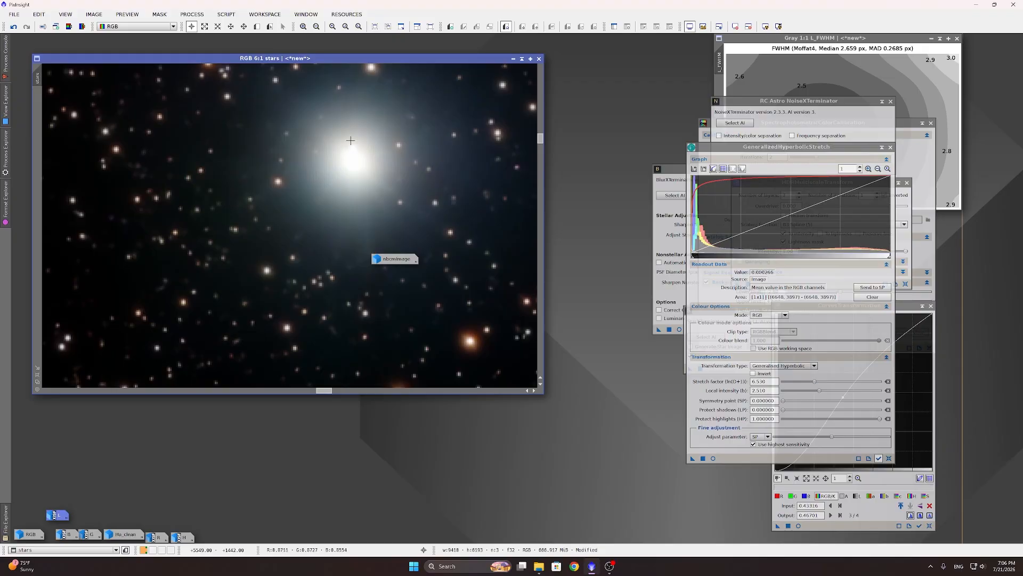
{"action": "scroll", "coordinate": [372, 199], "scroll_direction": "down", "scroll_amount": 6}
{"action": "scroll", "coordinate": [376, 203], "scroll_direction": "down", "scroll_amount": 8}
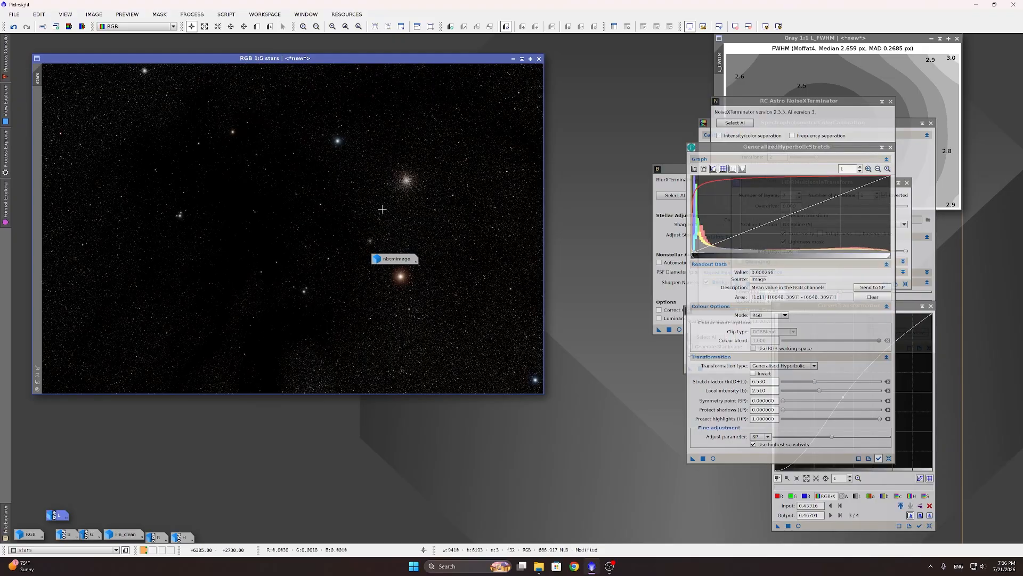
{"action": "scroll", "coordinate": [404, 288], "scroll_direction": "up", "scroll_amount": 12}
{"action": "scroll", "coordinate": [427, 352], "scroll_direction": "down", "scroll_amount": 2}
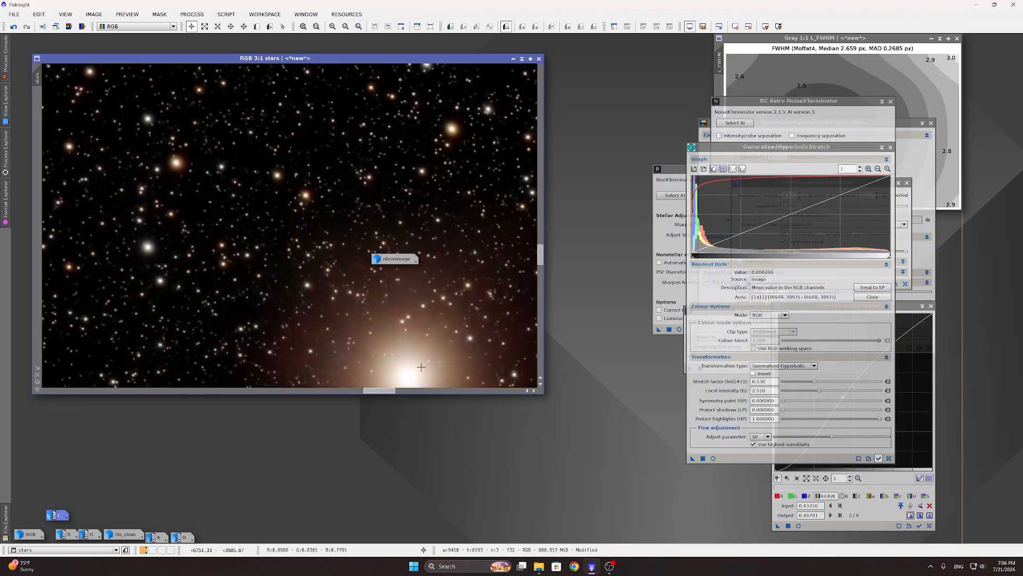
{"action": "scroll", "coordinate": [426, 353], "scroll_direction": "down", "scroll_amount": 1}
{"action": "scroll", "coordinate": [424, 363], "scroll_direction": "up", "scroll_amount": 3}
{"action": "scroll", "coordinate": [418, 376], "scroll_direction": "down", "scroll_amount": 3}
{"action": "scroll", "coordinate": [419, 376], "scroll_direction": "up", "scroll_amount": 3}
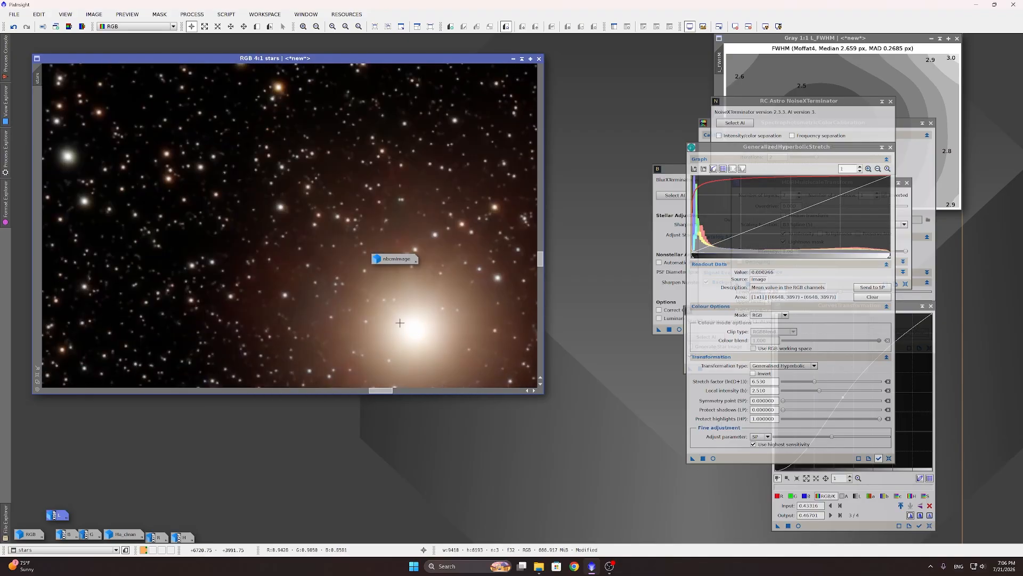
{"action": "scroll", "coordinate": [405, 322], "scroll_direction": "down", "scroll_amount": 8}
{"action": "scroll", "coordinate": [309, 185], "scroll_direction": "up", "scroll_amount": 1}
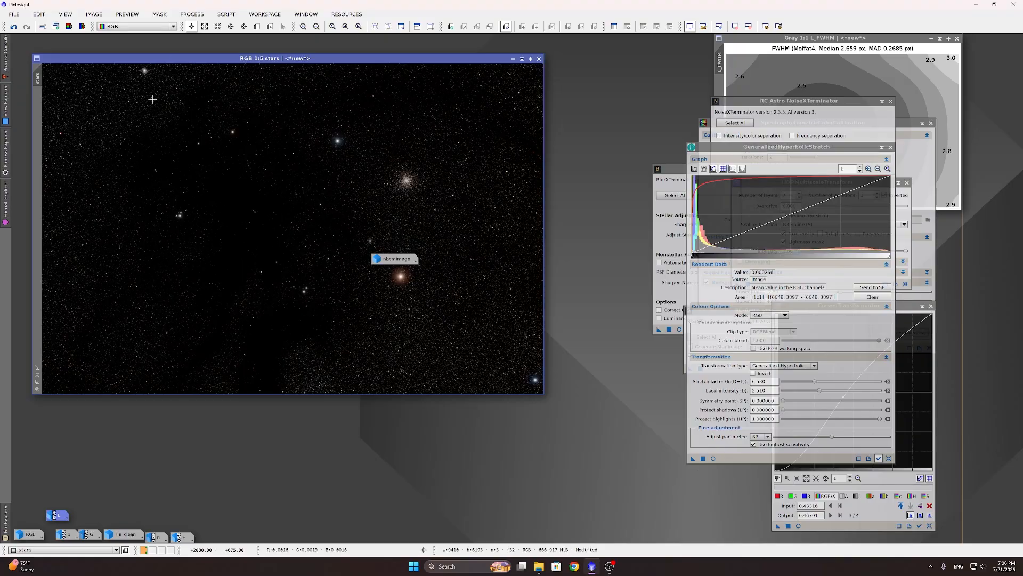
{"action": "scroll", "coordinate": [346, 179], "scroll_direction": "up", "scroll_amount": 5}
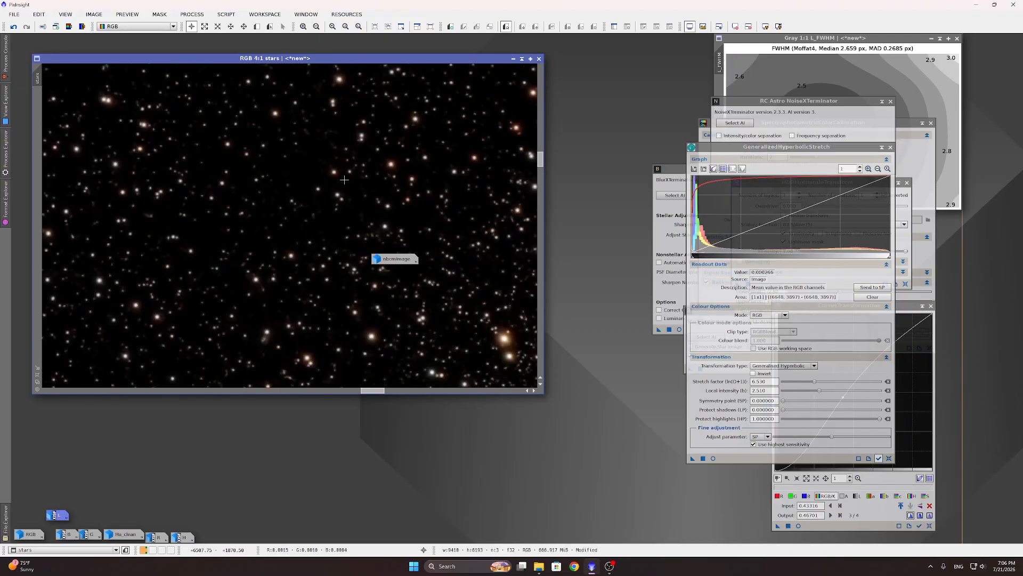
{"action": "scroll", "coordinate": [345, 179], "scroll_direction": "down", "scroll_amount": 5}
{"action": "scroll", "coordinate": [368, 180], "scroll_direction": "down", "scroll_amount": 1}
{"action": "scroll", "coordinate": [394, 181], "scroll_direction": "up", "scroll_amount": 1}
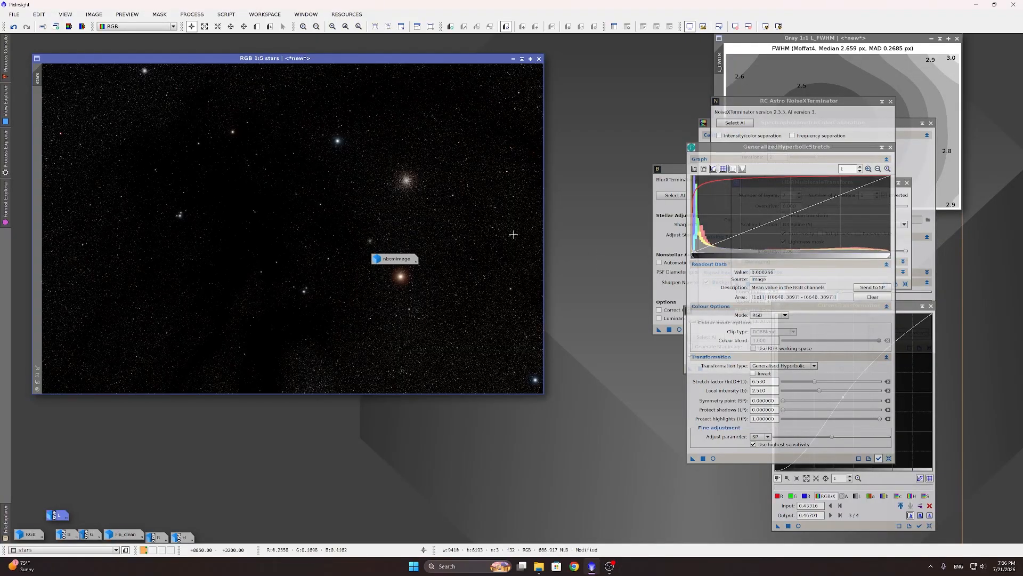
{"action": "scroll", "coordinate": [414, 182], "scroll_direction": "up", "scroll_amount": 1}
{"action": "scroll", "coordinate": [414, 183], "scroll_direction": "up", "scroll_amount": 2}
{"action": "scroll", "coordinate": [320, 154], "scroll_direction": "down", "scroll_amount": 2}
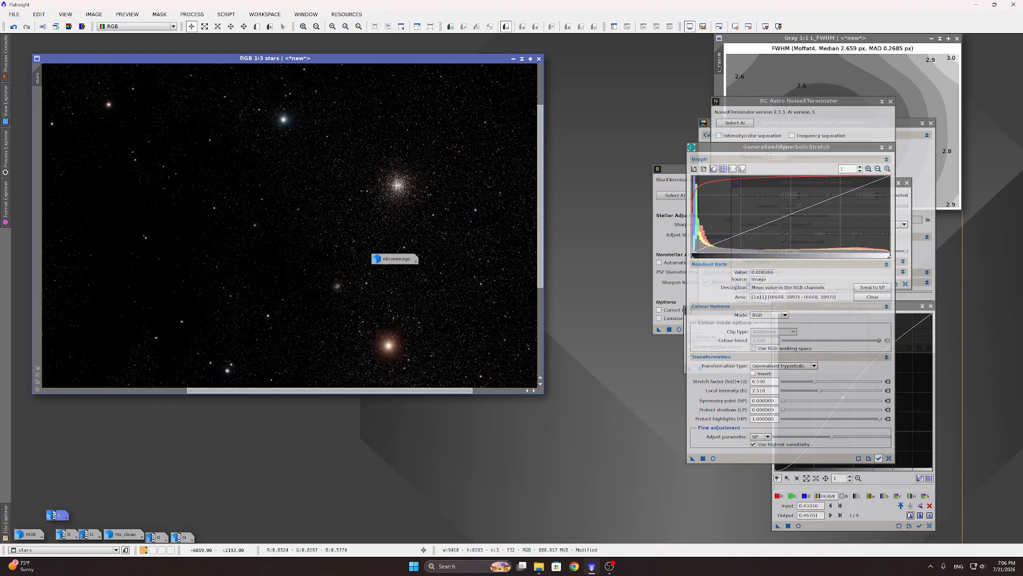
{"action": "scroll", "coordinate": [309, 148], "scroll_direction": "up", "scroll_amount": 2}
{"action": "scroll", "coordinate": [308, 155], "scroll_direction": "down", "scroll_amount": 2}
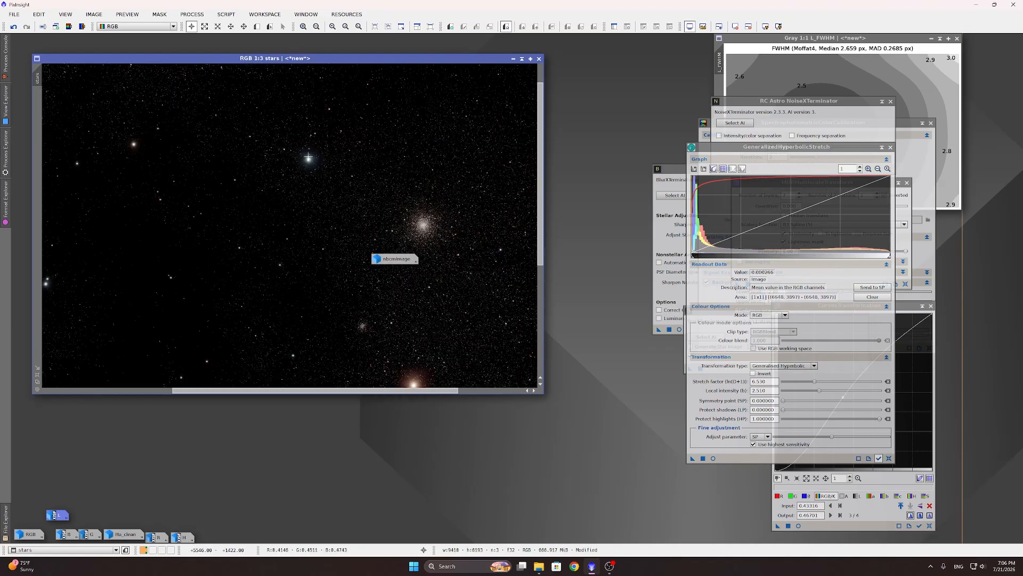
{"action": "scroll", "coordinate": [309, 158], "scroll_direction": "down", "scroll_amount": 1}
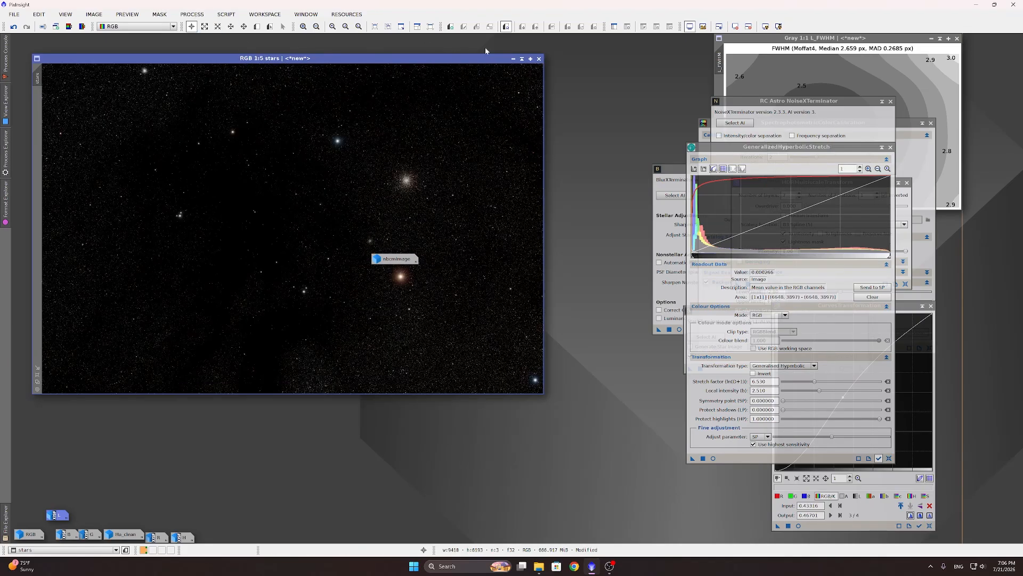
Step: Minimise the stars image and start ImageBlend with L as the base and RGB as the blend image
{"action": "left_click", "coordinate": [514, 59]}
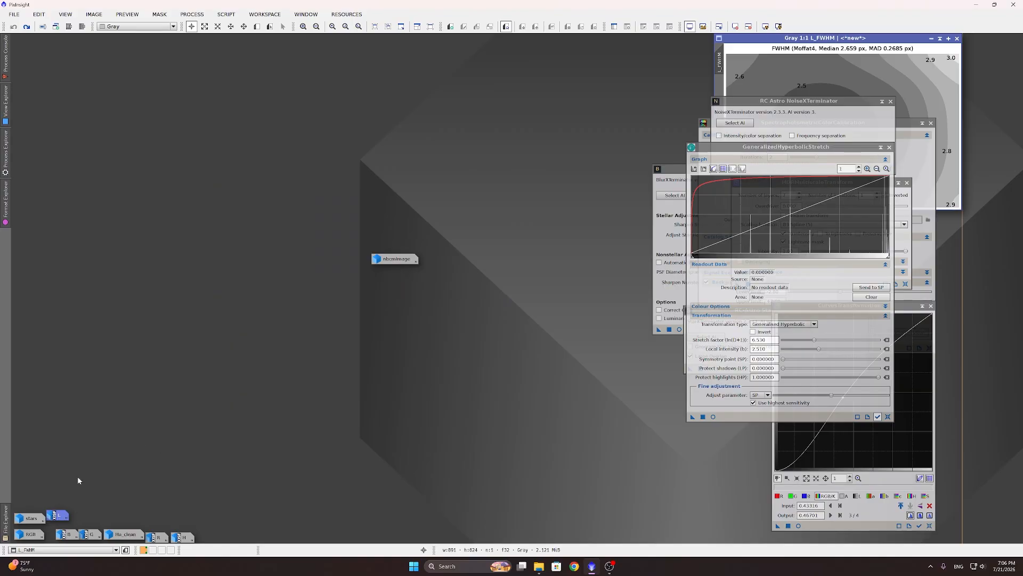
{"action": "left_click", "coordinate": [226, 13]}
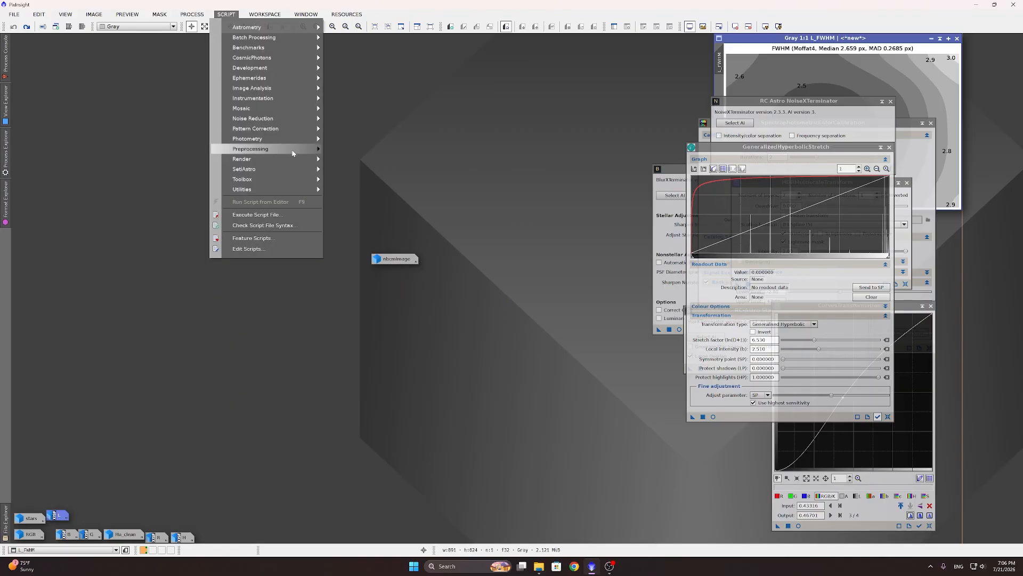
{"action": "mouse_move", "coordinate": [307, 189]}
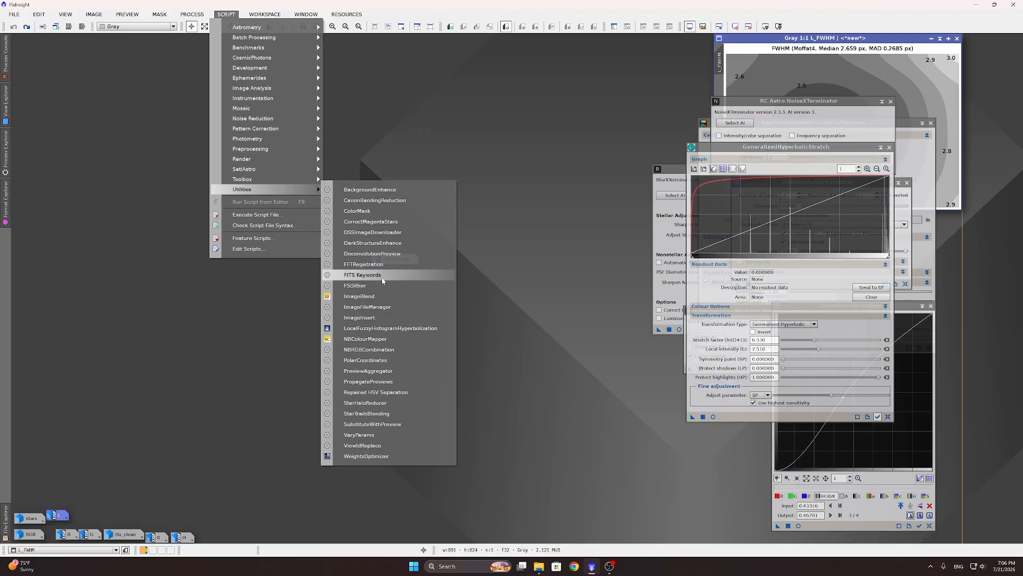
{"action": "left_click", "coordinate": [376, 296]}
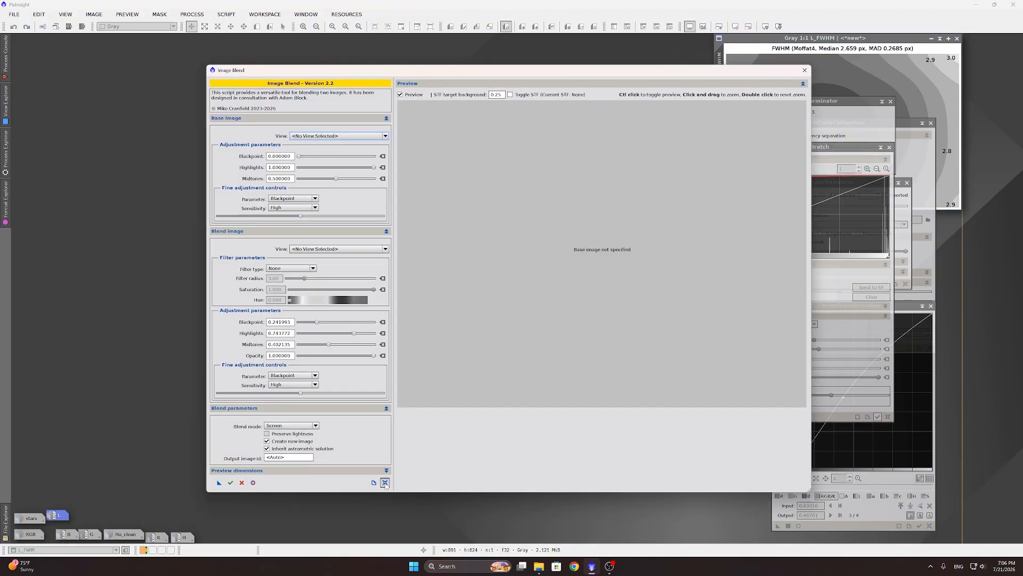
{"action": "left_click", "coordinate": [341, 136]}
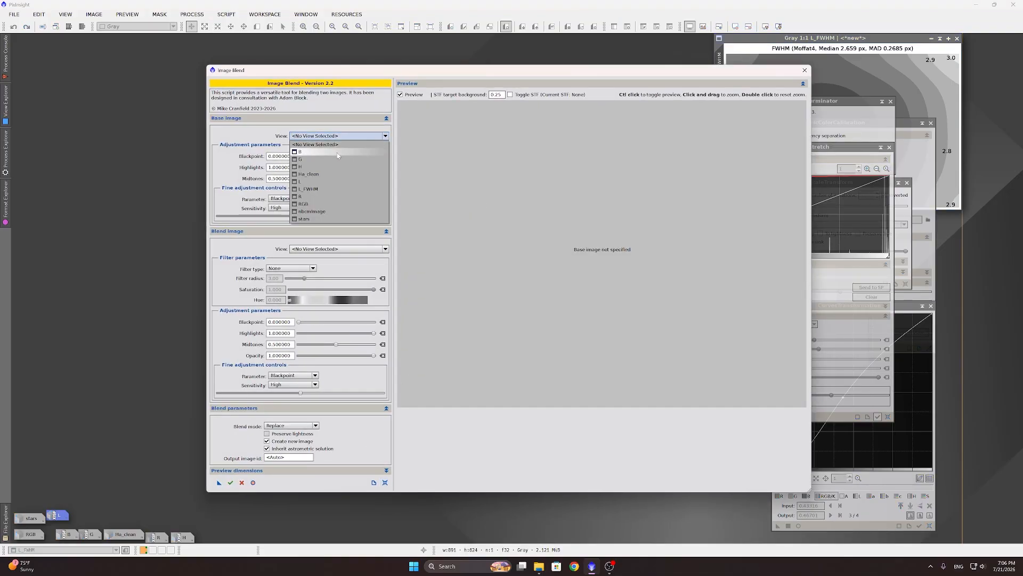
{"action": "left_click", "coordinate": [322, 182]}
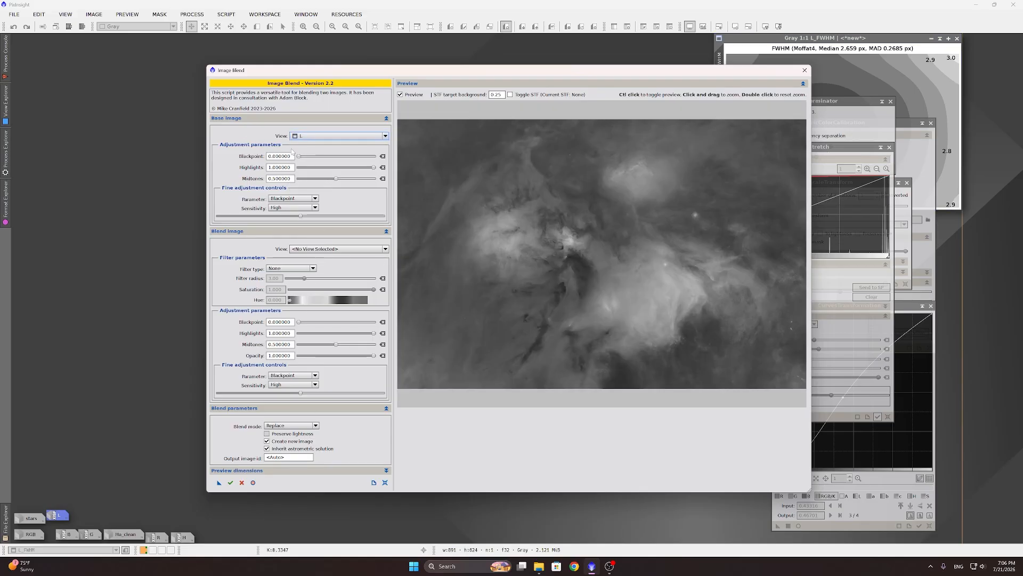
{"action": "left_click", "coordinate": [322, 249]}
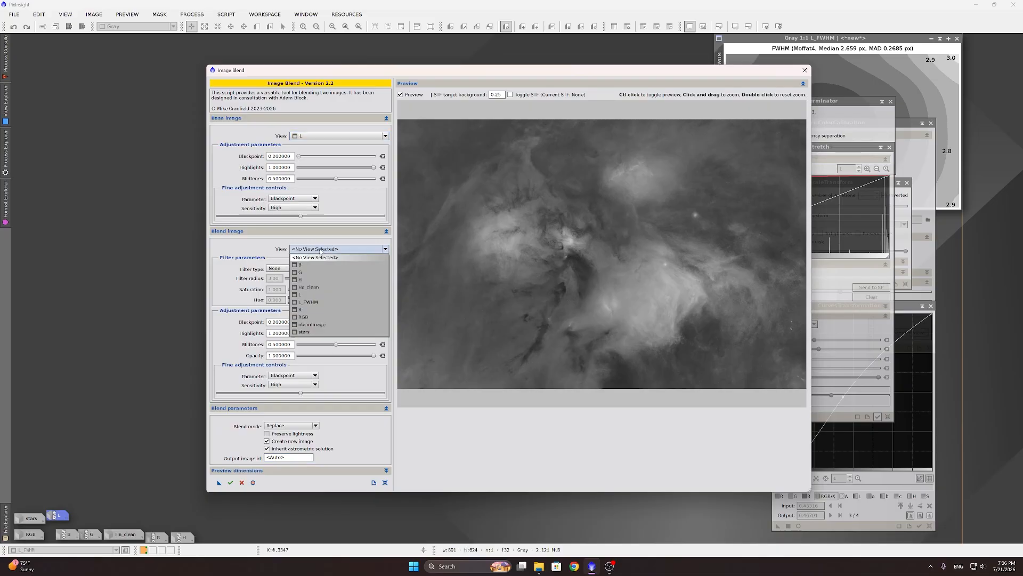
{"action": "left_click", "coordinate": [311, 318]}
{"action": "left_click", "coordinate": [314, 425]}
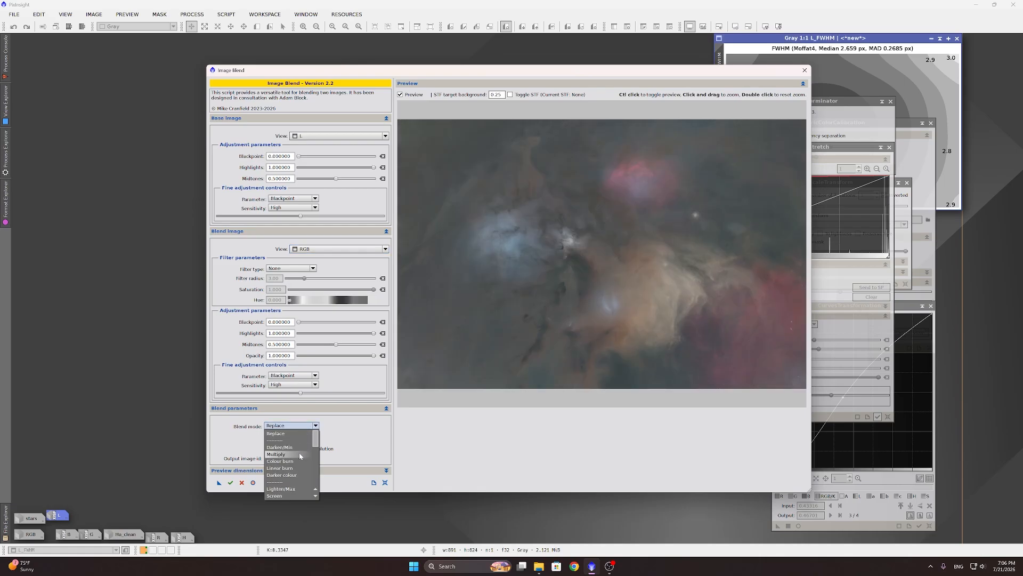
{"action": "scroll", "coordinate": [290, 469], "scroll_direction": "down", "scroll_amount": 5}
Step: Execute a Colour-mode blend with slightly raised blackpoints and blend midtones lowered to 0.437722
{"action": "left_click", "coordinate": [281, 493]}
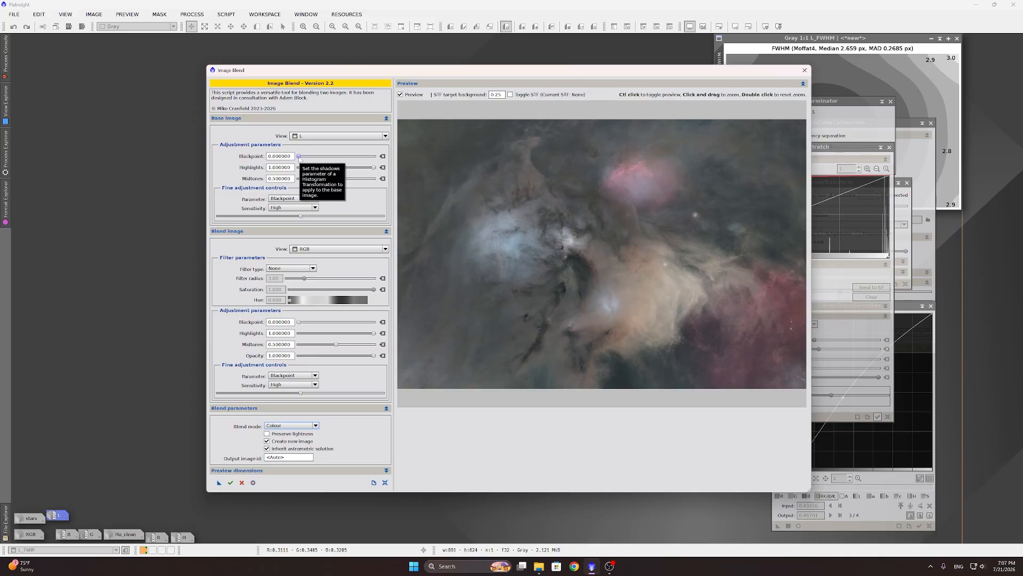
{"action": "left_click_drag", "start_coordinate": [300, 158], "coordinate": [301, 158]}
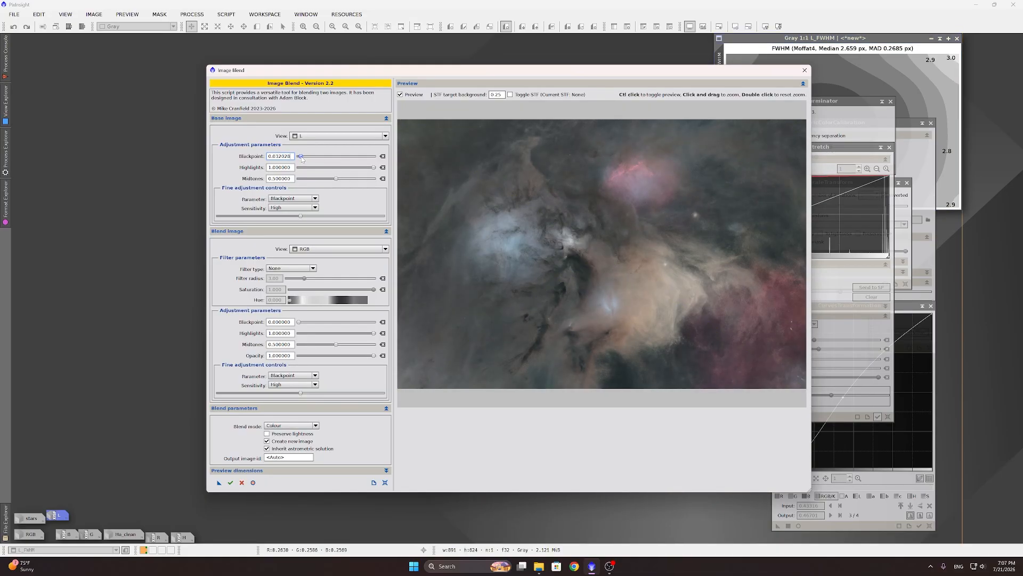
{"action": "left_click_drag", "start_coordinate": [301, 158], "coordinate": [301, 158]}
{"action": "left_click_drag", "start_coordinate": [301, 158], "coordinate": [300, 158]}
{"action": "left_click_drag", "start_coordinate": [299, 323], "coordinate": [303, 323]}
{"action": "left_click_drag", "start_coordinate": [303, 324], "coordinate": [302, 325]}
{"action": "left_click_drag", "start_coordinate": [332, 347], "coordinate": [330, 347]}
{"action": "left_click", "coordinate": [230, 482]}
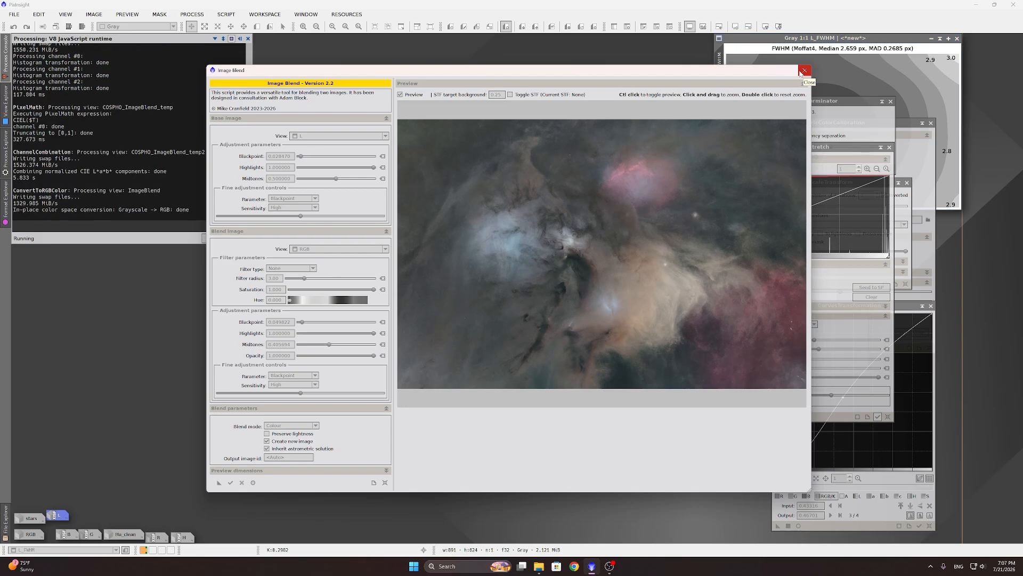
Step: Close the ImageBlend script and rearrange the new ImageBlend window and nbcmimage icon
{"action": "left_click", "coordinate": [801, 73]}
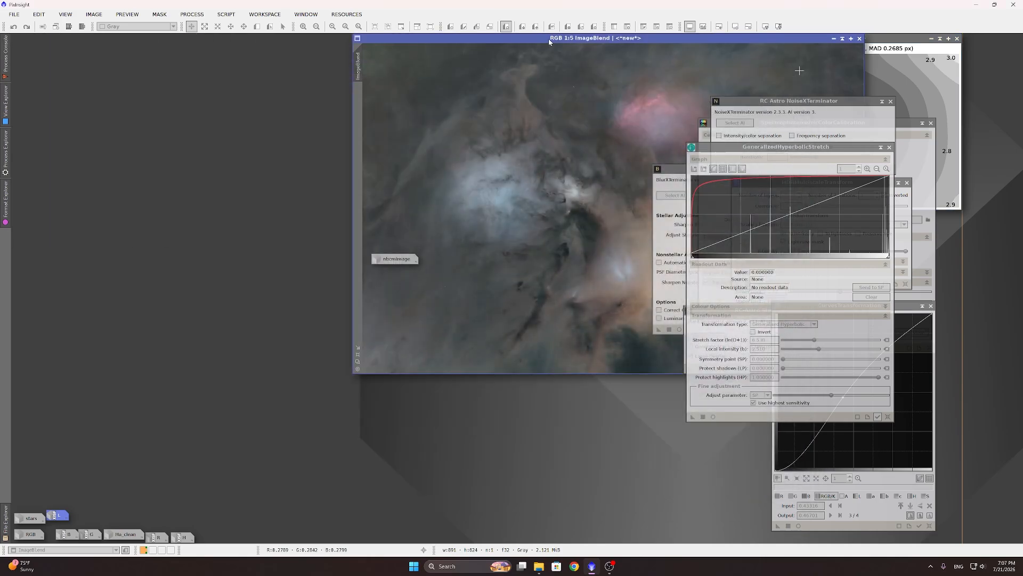
{"action": "left_click_drag", "start_coordinate": [549, 41], "coordinate": [351, 150]}
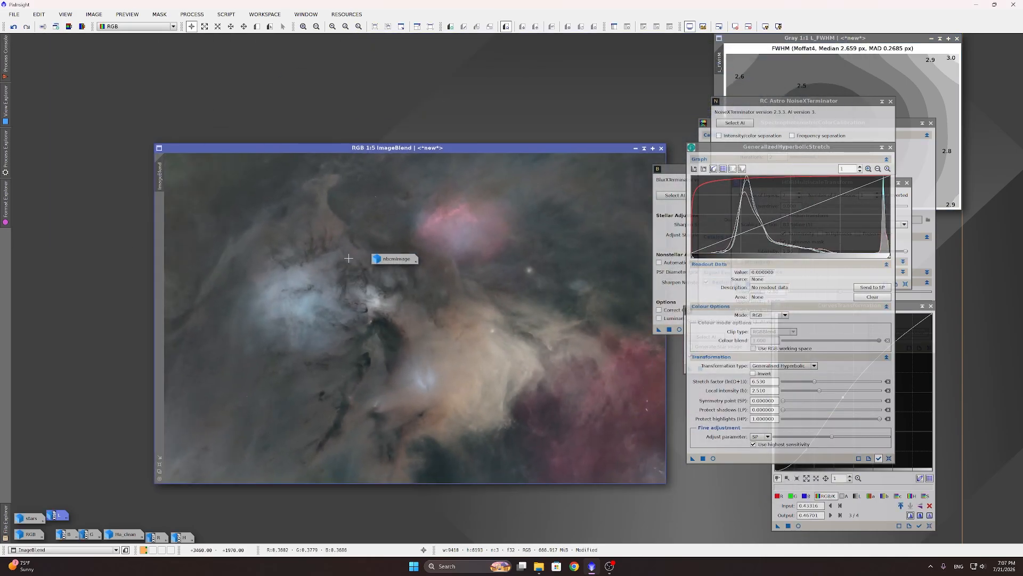
{"action": "left_click_drag", "start_coordinate": [404, 261], "coordinate": [108, 517]}
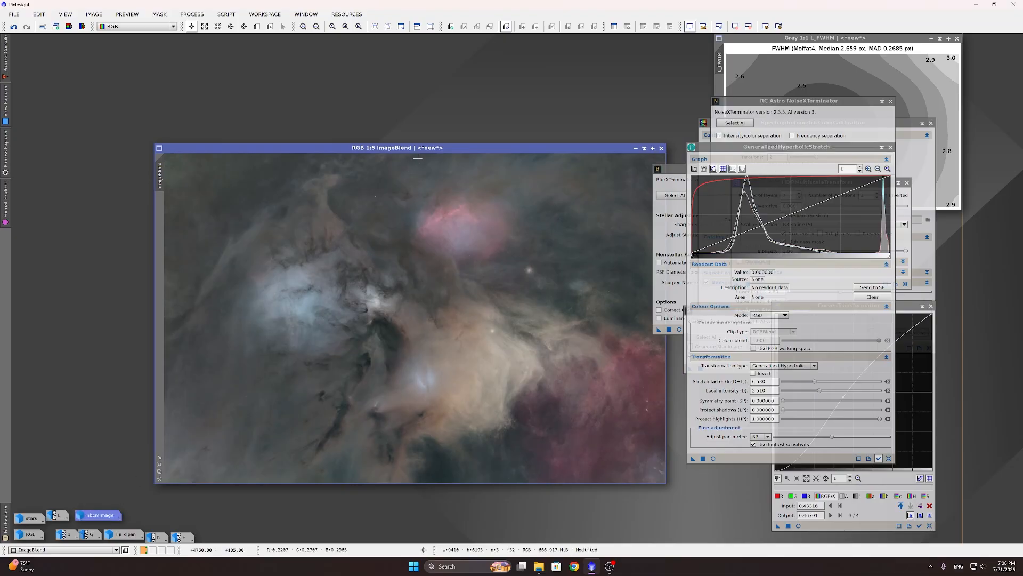
{"action": "left_click_drag", "start_coordinate": [426, 150], "coordinate": [359, 103]}
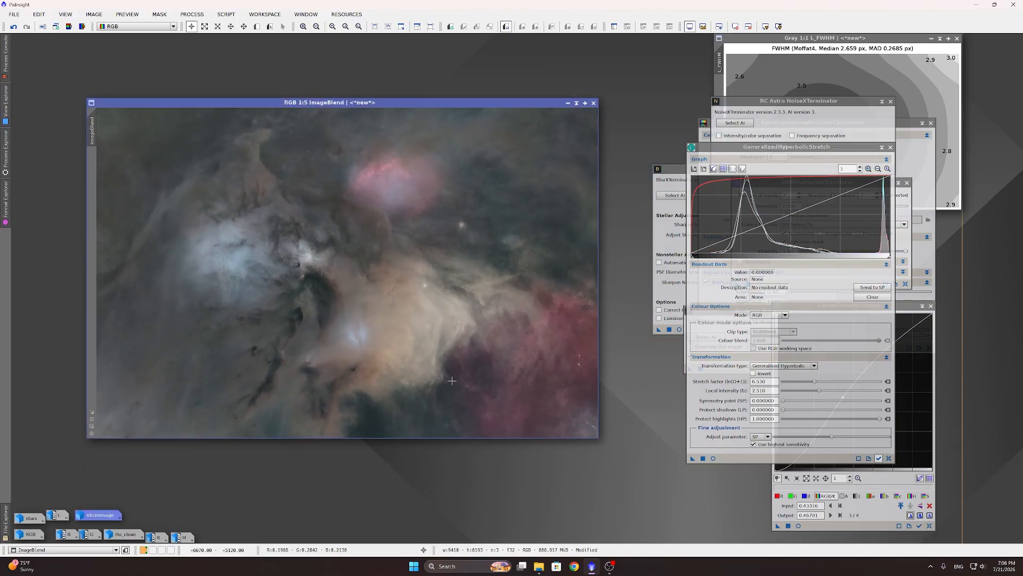
{"action": "scroll", "coordinate": [452, 381], "scroll_direction": "up", "scroll_amount": 4}
{"action": "scroll", "coordinate": [448, 384], "scroll_direction": "down", "scroll_amount": 4}
{"action": "scroll", "coordinate": [523, 190], "scroll_direction": "down", "scroll_amount": 3}
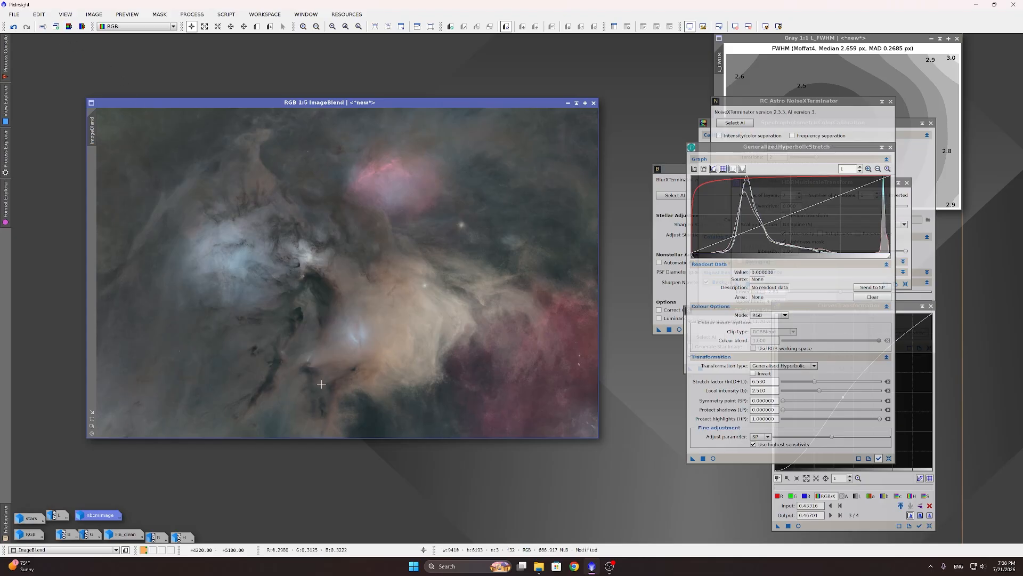
Step: Extract ImageBlend's CIE L*, invert it, set it as ImageBlend's mask and hide the overlay
{"action": "left_click", "coordinate": [69, 26]}
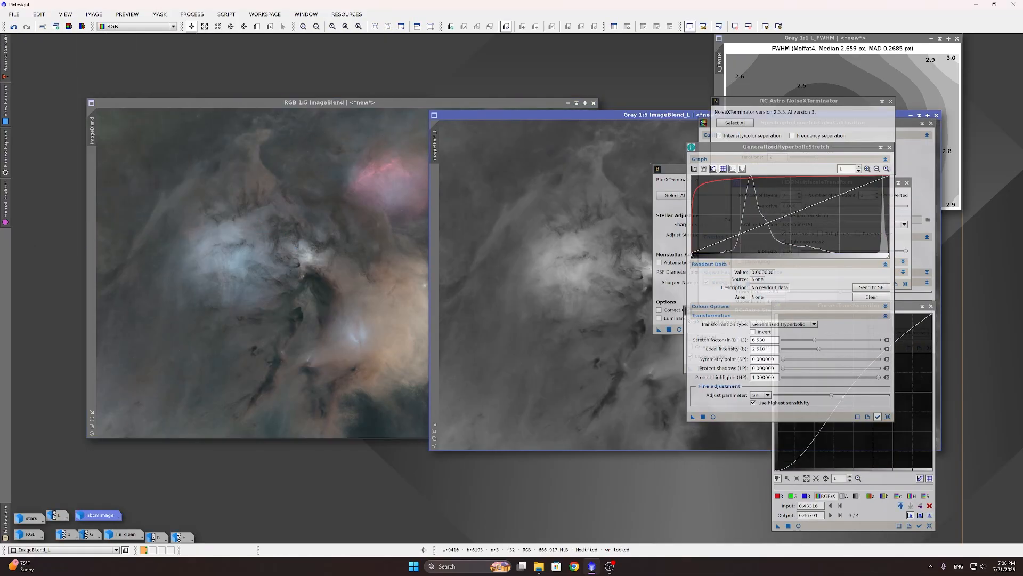
{"action": "left_click_drag", "start_coordinate": [468, 112], "coordinate": [228, 142]}
{"action": "left_click", "coordinate": [299, 188]}
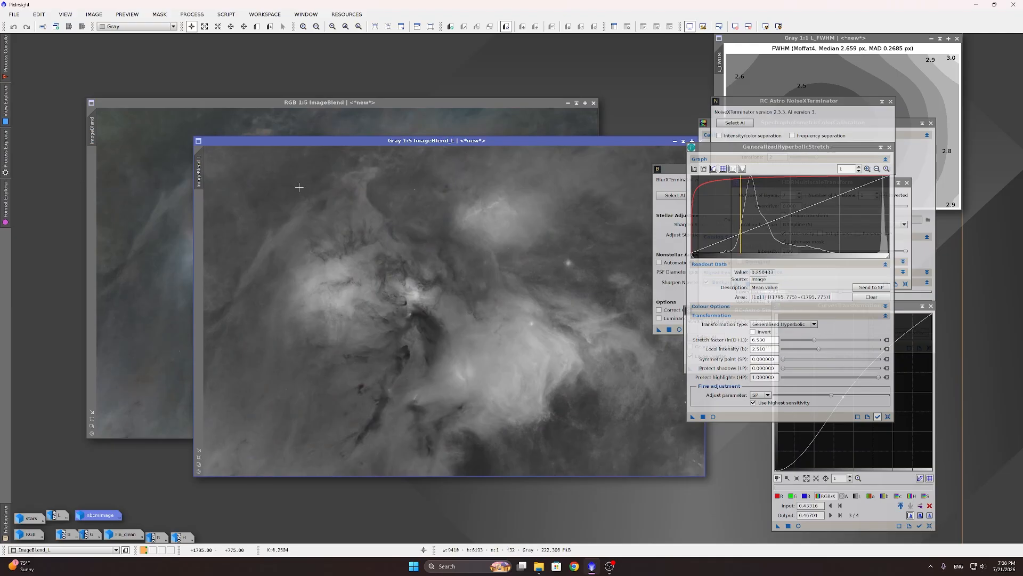
{"action": "key", "text": "ctrl+i"}
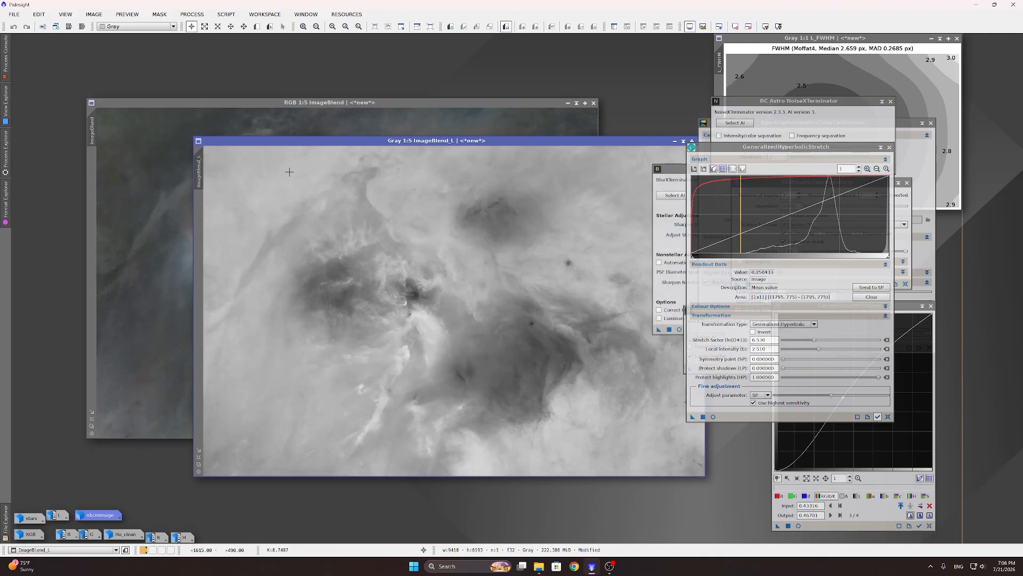
{"action": "left_click_drag", "start_coordinate": [198, 169], "coordinate": [89, 169]}
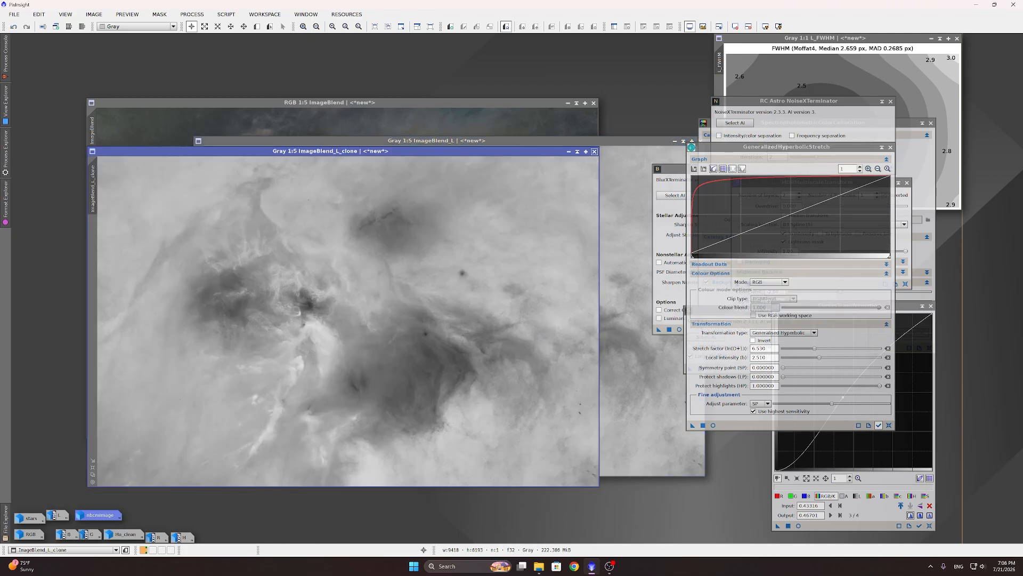
{"action": "left_click", "coordinate": [595, 152]}
{"action": "left_click_drag", "start_coordinate": [173, 173], "coordinate": [91, 169]}
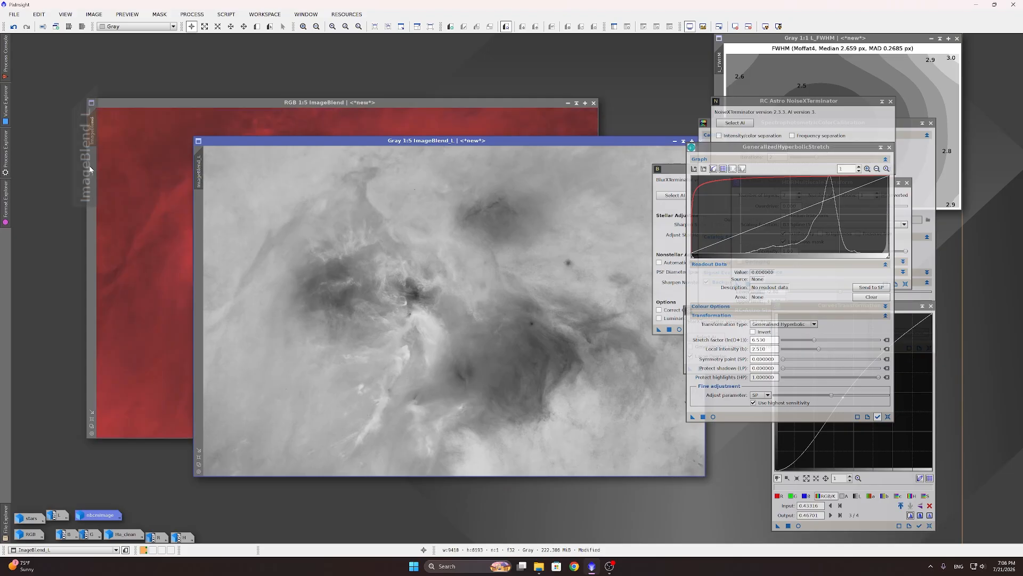
{"action": "left_click", "coordinate": [157, 106]}
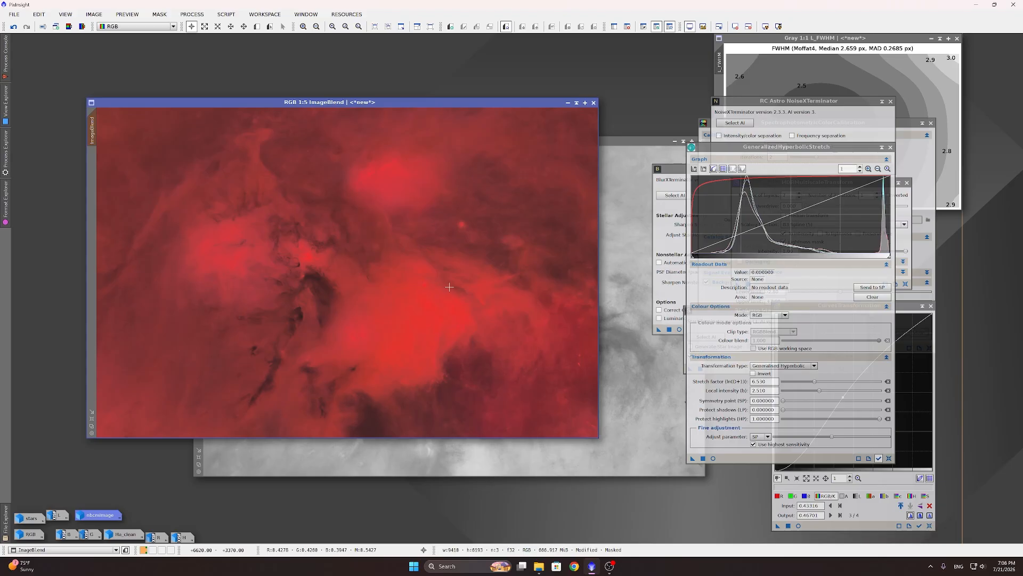
{"action": "key", "text": "ctrl+k"}
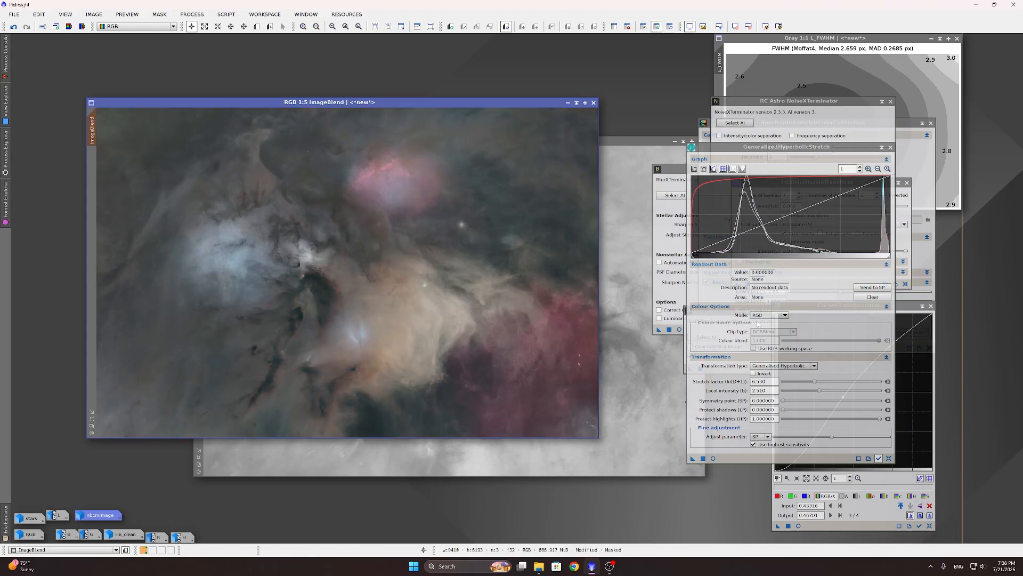
{"action": "left_click", "coordinate": [898, 309]}
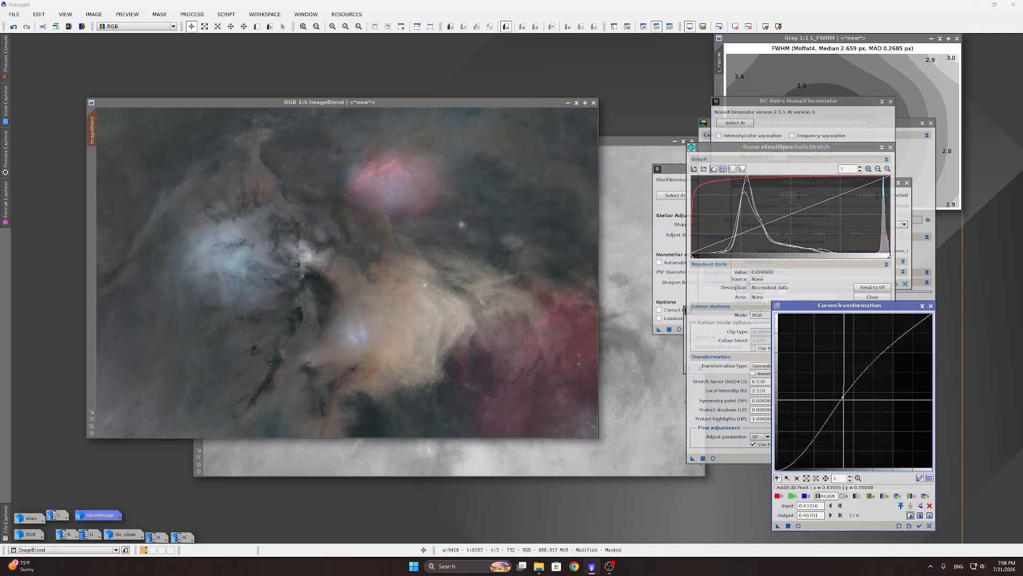
Step: Apply a reset curve with points 0.0032→0 and 0.33841→0.27750 to ImageBlend, then close the preview
{"action": "left_click", "coordinate": [930, 526]}
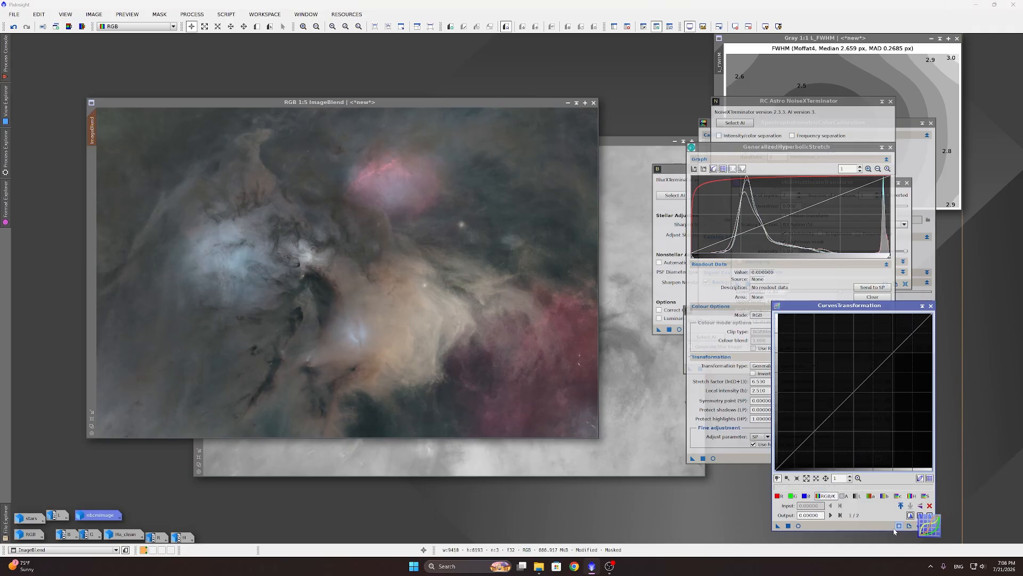
{"action": "left_click", "coordinate": [799, 525]}
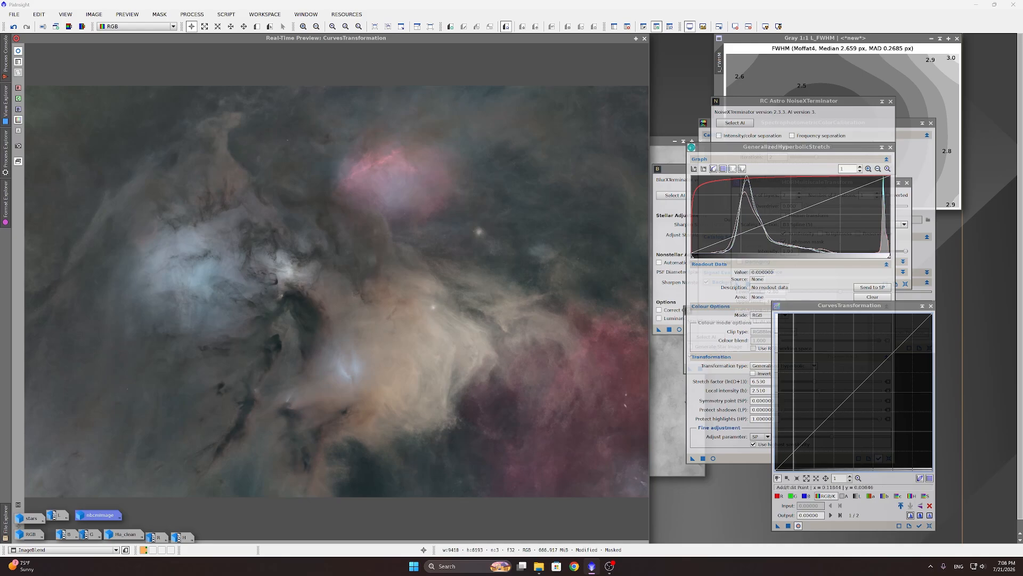
{"action": "scroll", "coordinate": [792, 460], "scroll_direction": "up", "scroll_amount": 12}
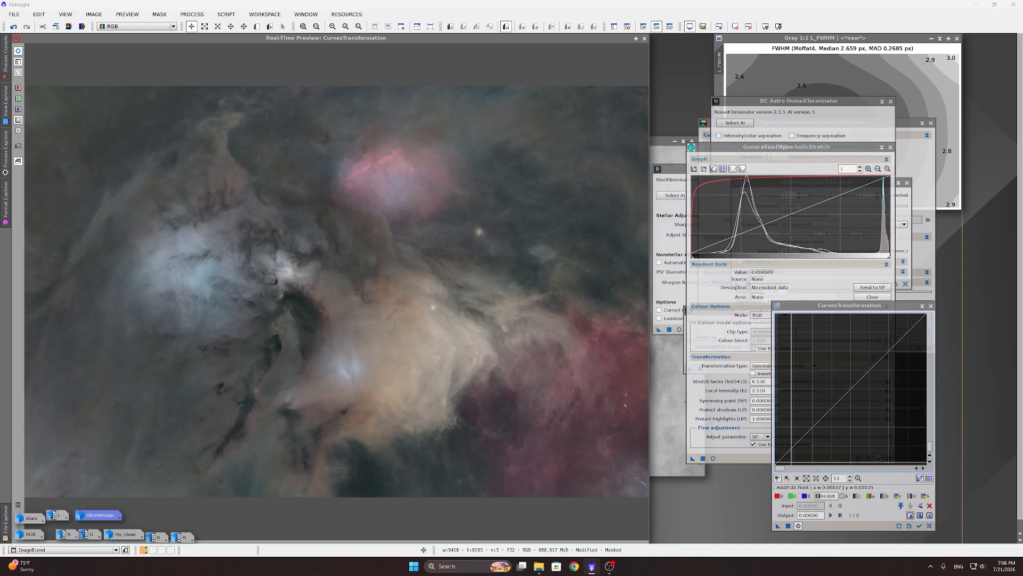
{"action": "scroll", "coordinate": [788, 456], "scroll_direction": "up", "scroll_amount": 5}
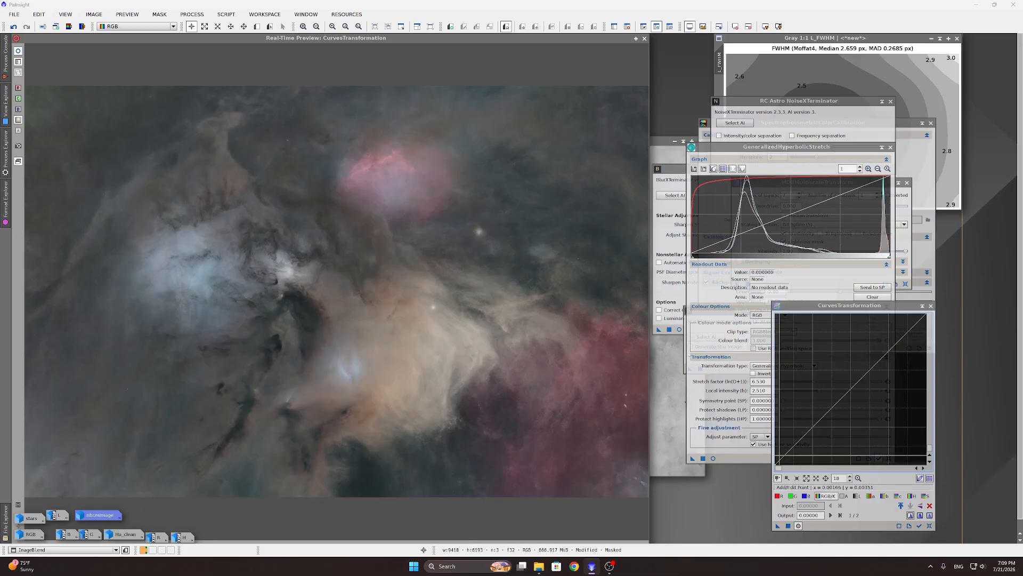
{"action": "scroll", "coordinate": [795, 456], "scroll_direction": "up", "scroll_amount": 10}
{"action": "left_click", "coordinate": [789, 464]}
{"action": "scroll", "coordinate": [808, 462], "scroll_direction": "down", "scroll_amount": 20}
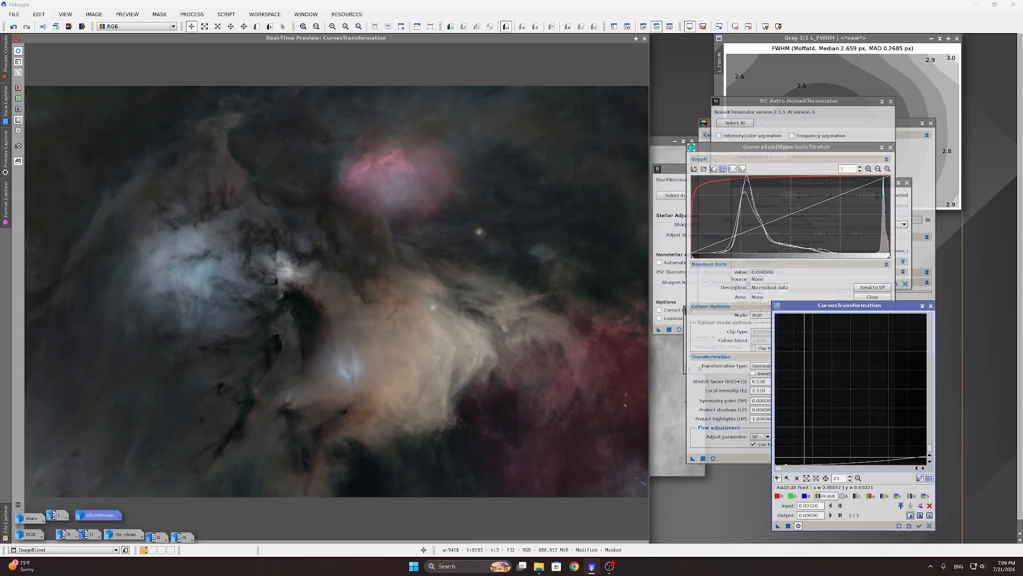
{"action": "mouse_move", "coordinate": [815, 431]}
{"action": "left_mouse_down"}
{"action": "mouse_move", "coordinate": [817, 439]}
{"action": "mouse_move", "coordinate": [828, 427]}
{"action": "left_mouse_up"}
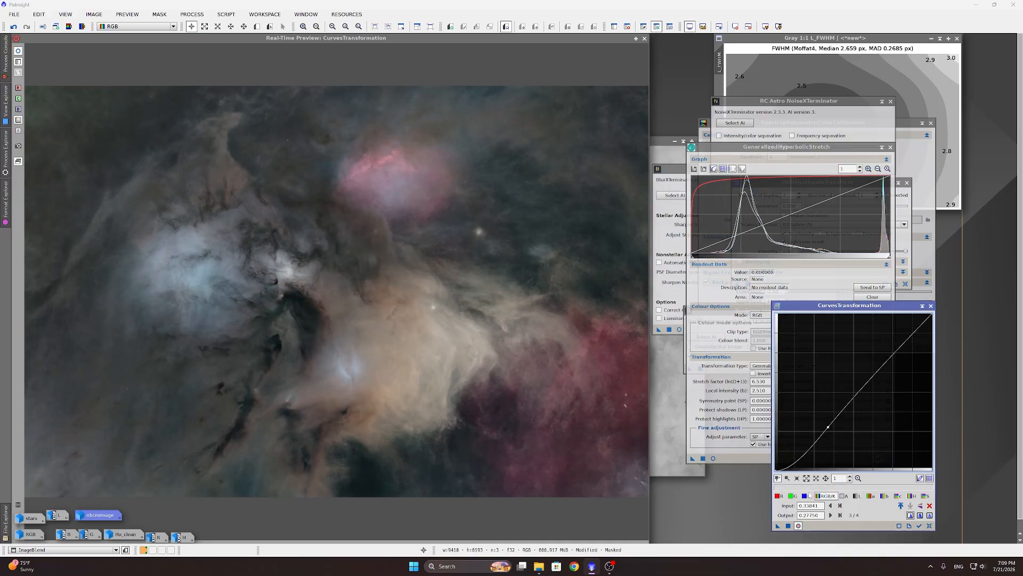
{"action": "left_click", "coordinate": [788, 526]}
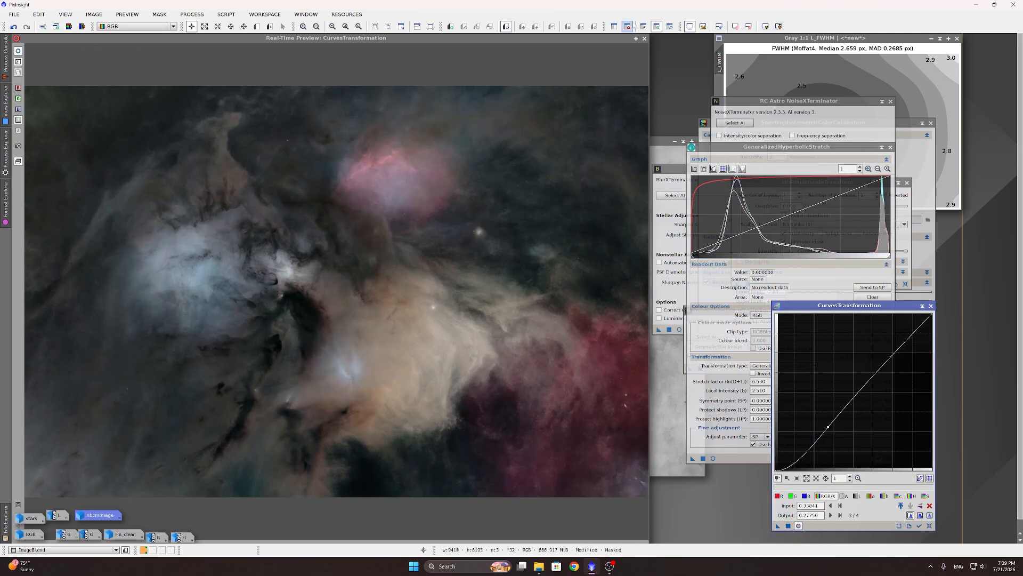
{"action": "left_click", "coordinate": [644, 38]}
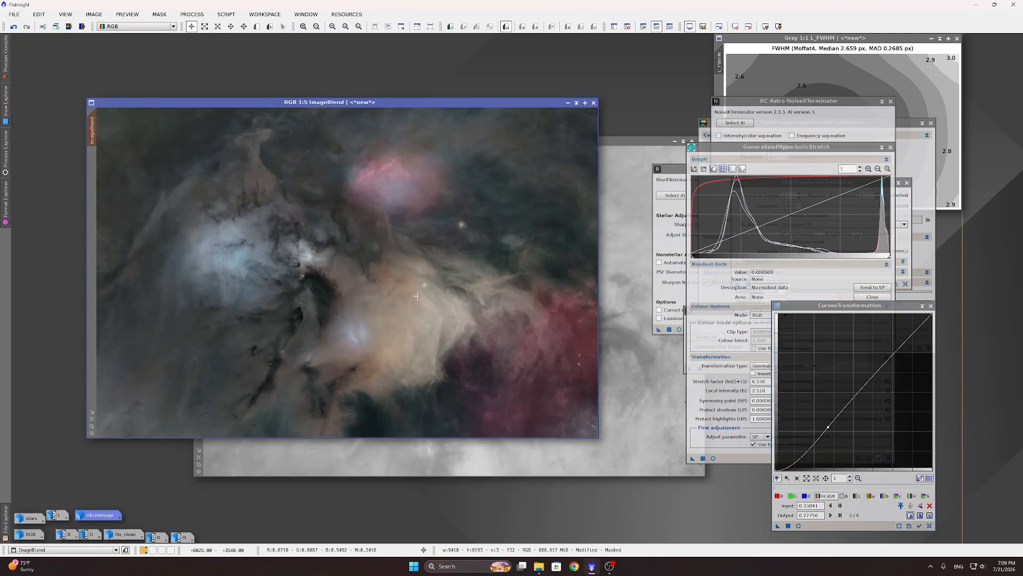
{"action": "scroll", "coordinate": [545, 264], "scroll_direction": "down", "scroll_amount": 1}
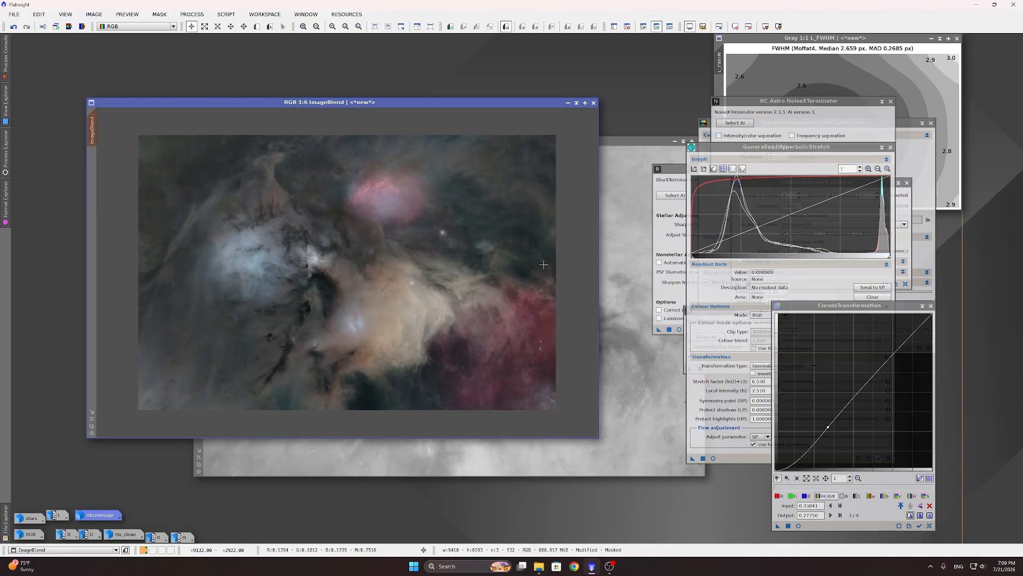
{"action": "scroll", "coordinate": [543, 265], "scroll_direction": "up", "scroll_amount": 1}
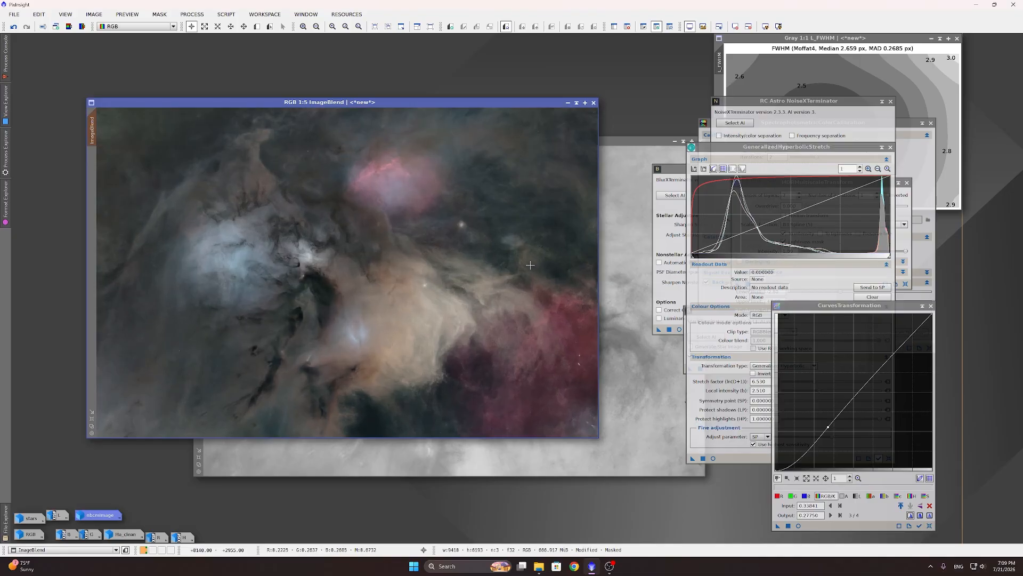
Step: Run RangeSelection on ImageBlend with lower limit 0.4 and maximum smoothness to create range_mask
{"action": "left_click", "coordinate": [203, 16]}
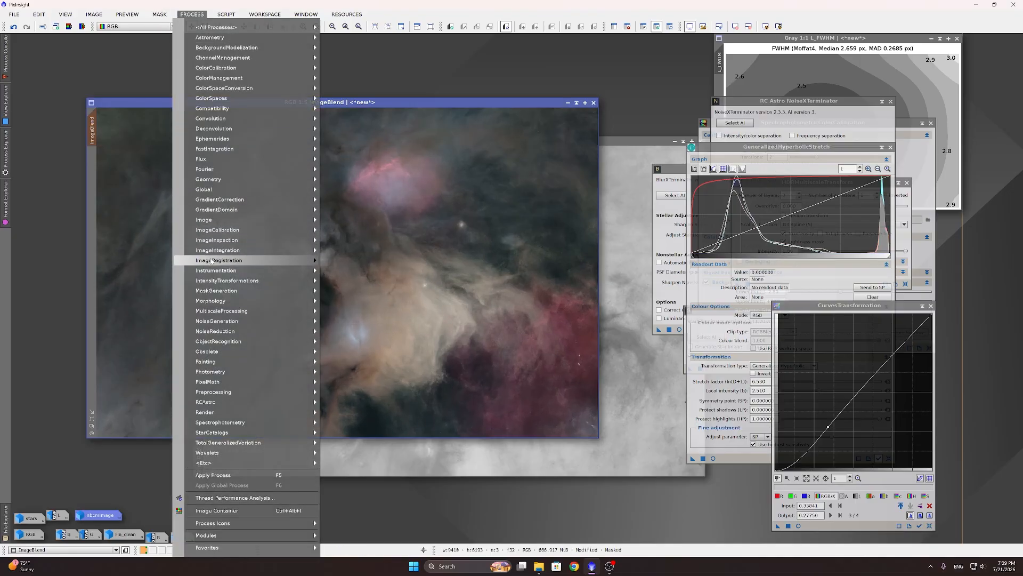
{"action": "mouse_move", "coordinate": [256, 292]}
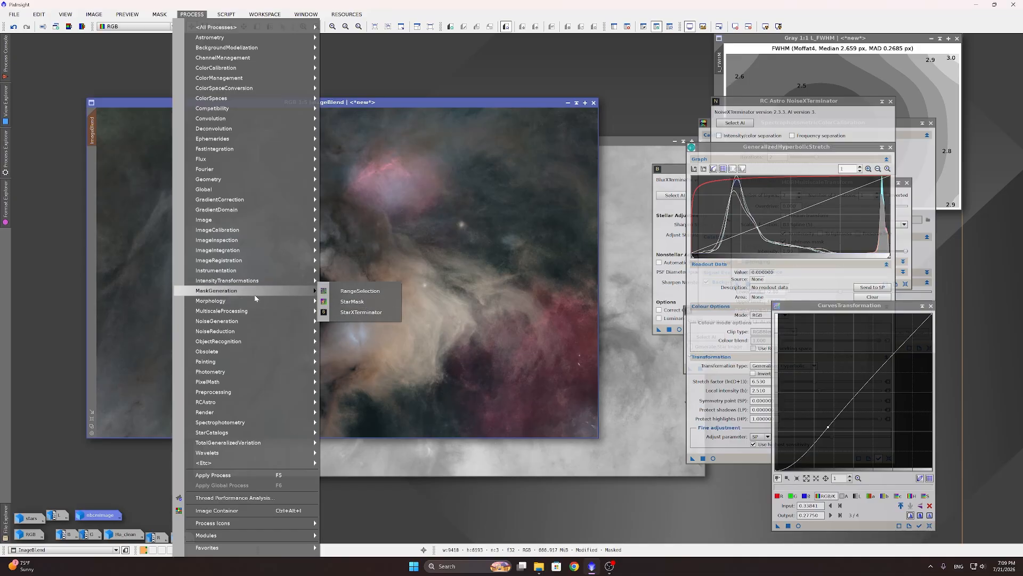
{"action": "left_click", "coordinate": [359, 292]}
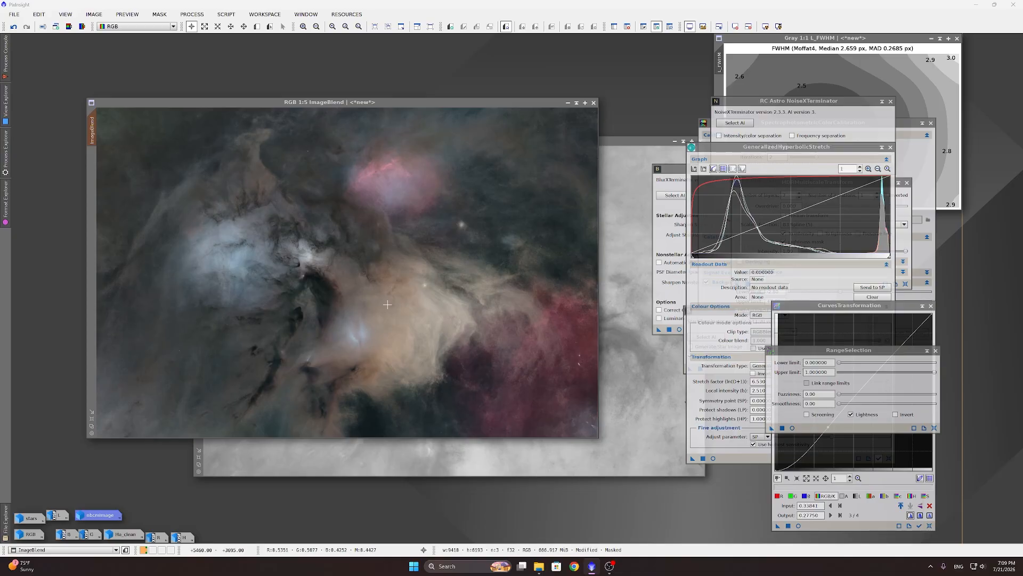
{"action": "scroll", "coordinate": [420, 303], "scroll_direction": "up", "scroll_amount": 3}
{"action": "scroll", "coordinate": [365, 336], "scroll_direction": "down", "scroll_amount": 2}
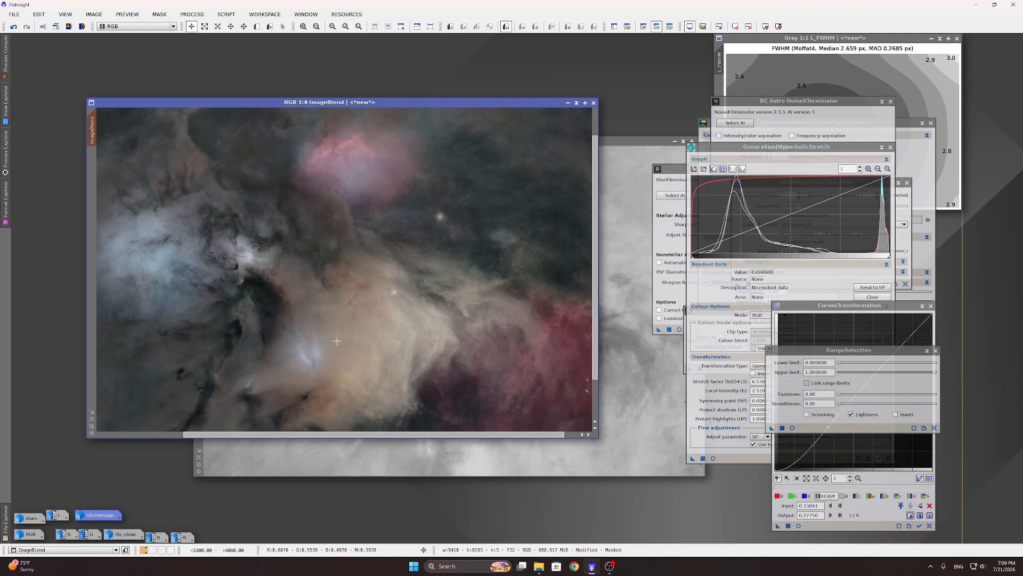
{"action": "left_click", "coordinate": [792, 427]}
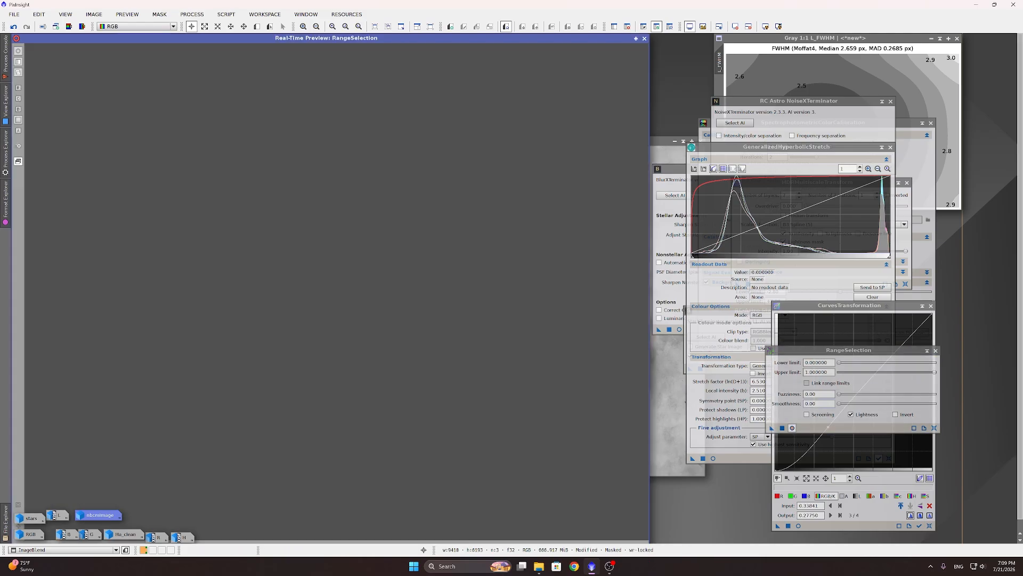
{"action": "left_click_drag", "start_coordinate": [841, 363], "coordinate": [879, 363]}
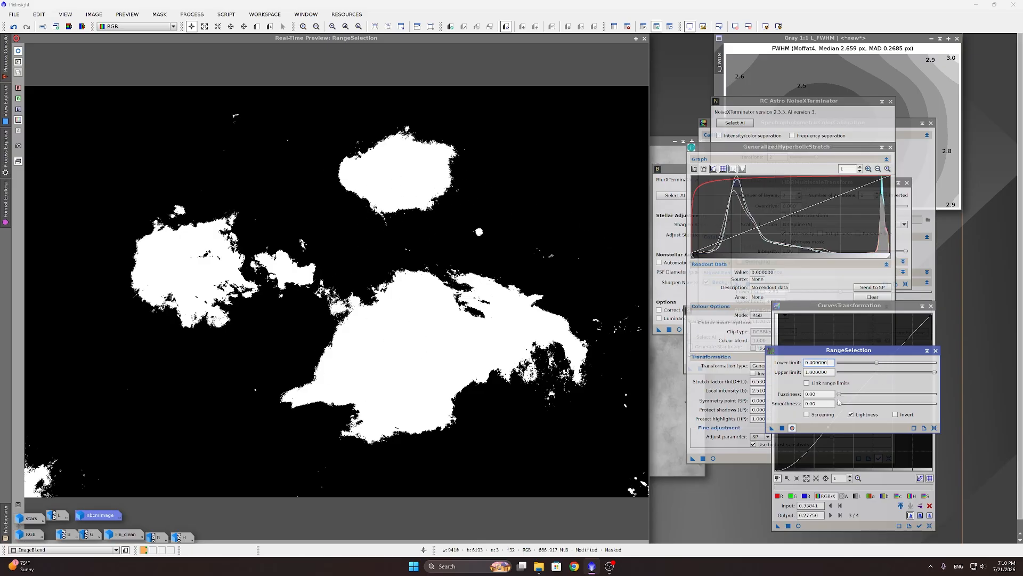
{"action": "left_click_drag", "start_coordinate": [840, 404], "coordinate": [937, 405]}
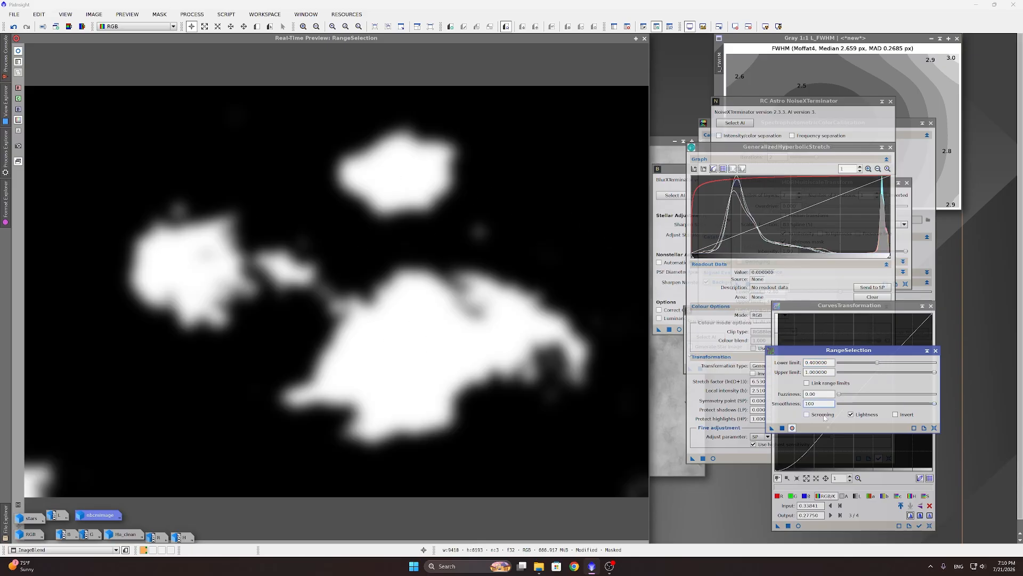
{"action": "left_click", "coordinate": [783, 428]}
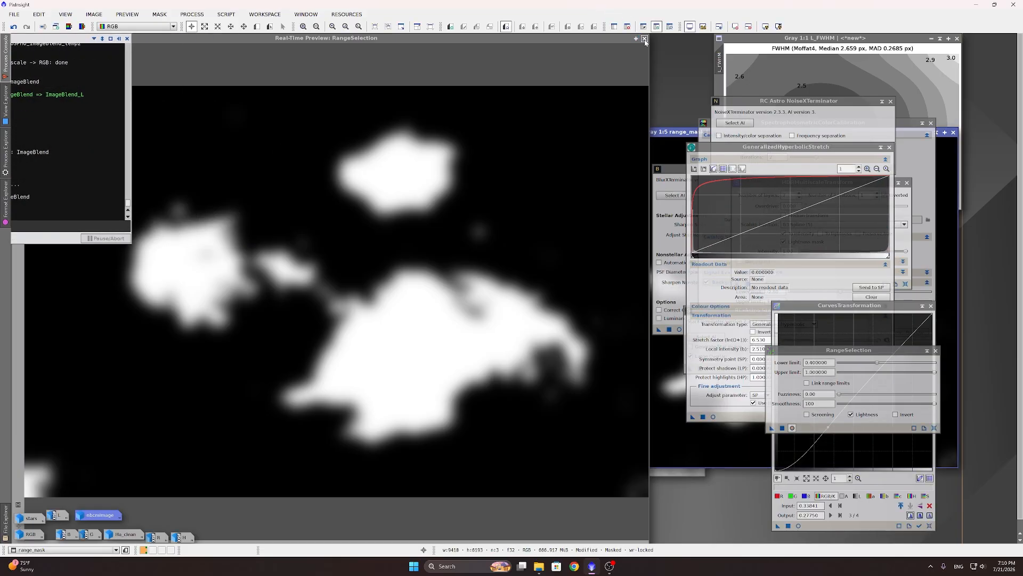
Step: Close the live range-mask preview and move the range_mask window to the left
{"action": "left_click", "coordinate": [644, 39]}
{"action": "left_click_drag", "start_coordinate": [535, 131], "coordinate": [302, 112]}
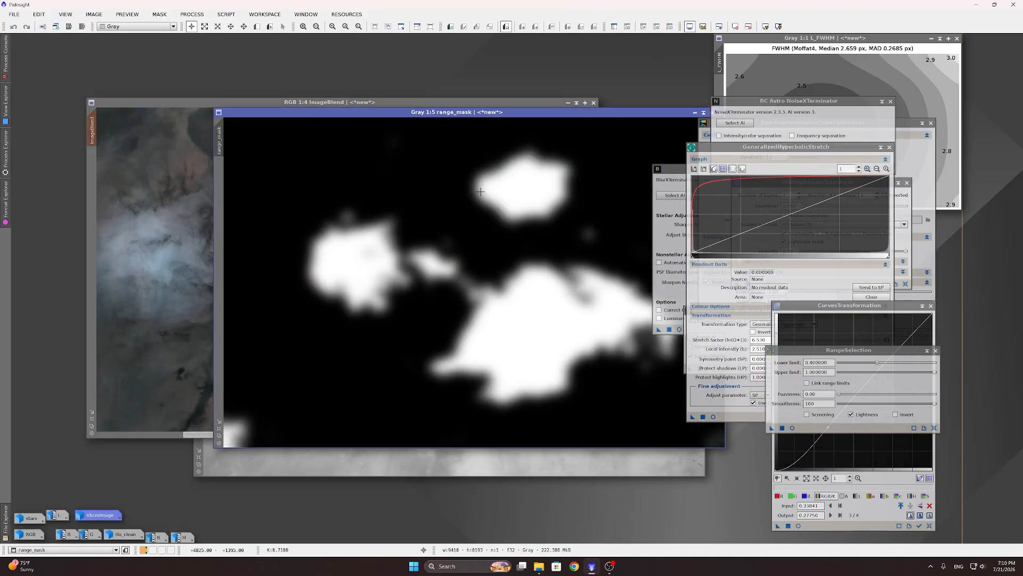
{"action": "left_click_drag", "start_coordinate": [482, 114], "coordinate": [398, 119]}
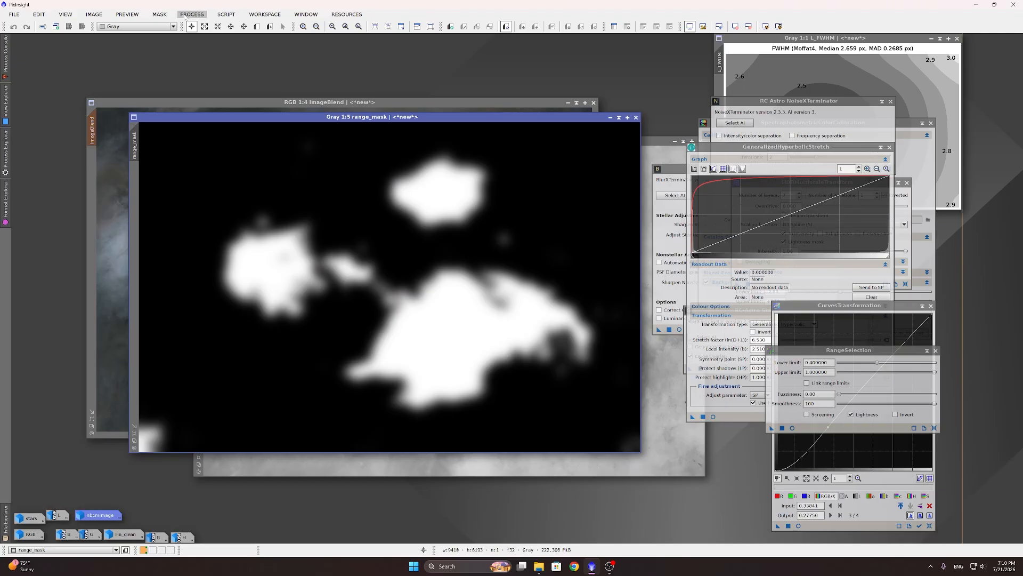
Step: Blur range_mask with a StdDev 250 Convolution, then bring ImageBlend to the front
{"action": "left_click", "coordinate": [205, 15]}
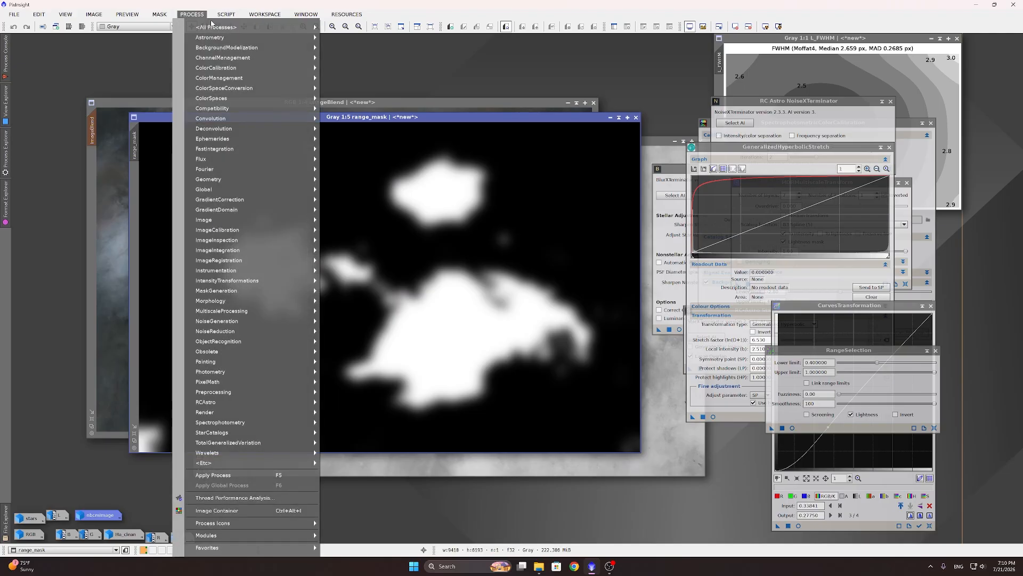
{"action": "mouse_move", "coordinate": [214, 26]}
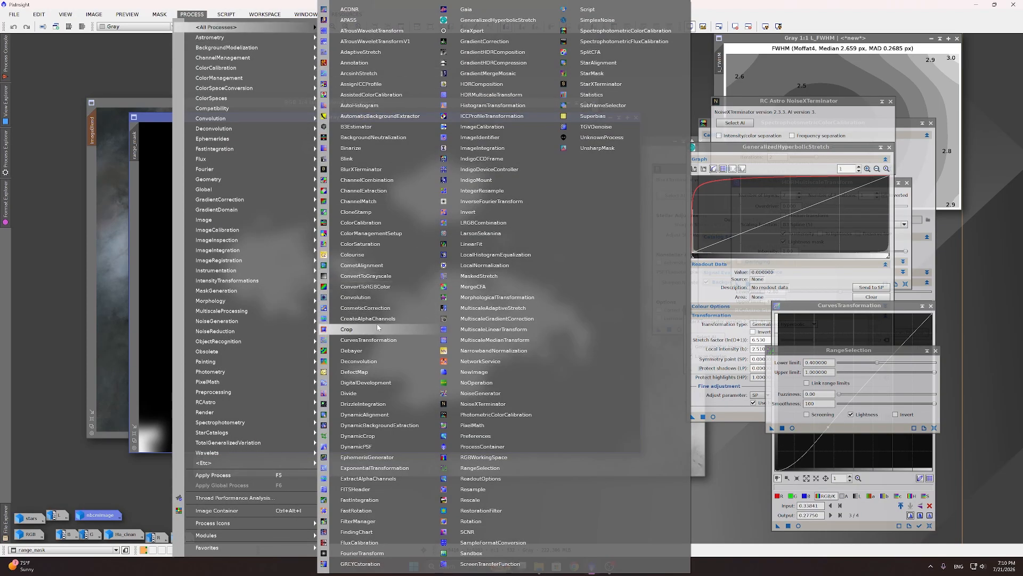
{"action": "left_click", "coordinate": [362, 297]}
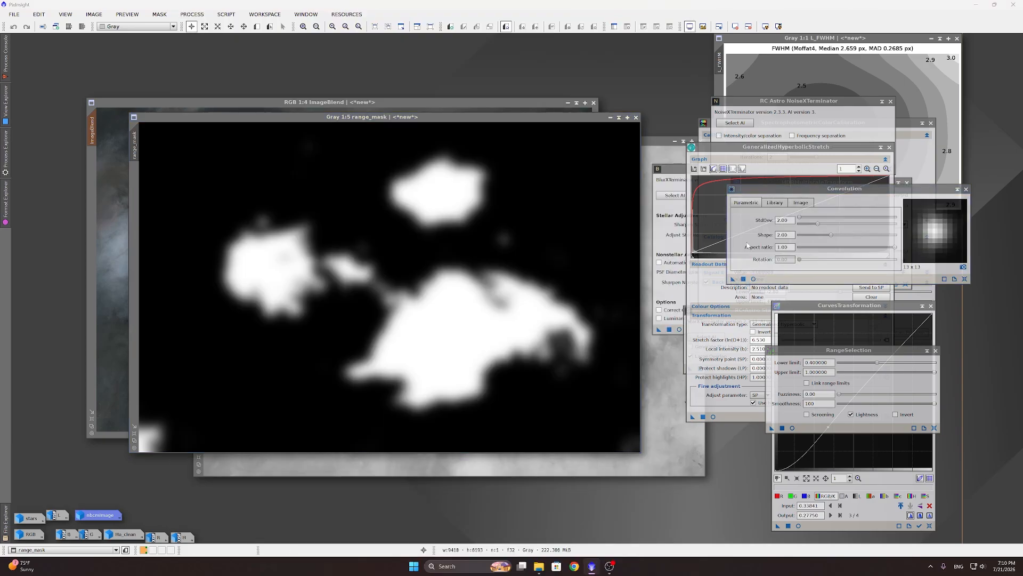
{"action": "left_click_drag", "start_coordinate": [799, 218], "coordinate": [906, 217]}
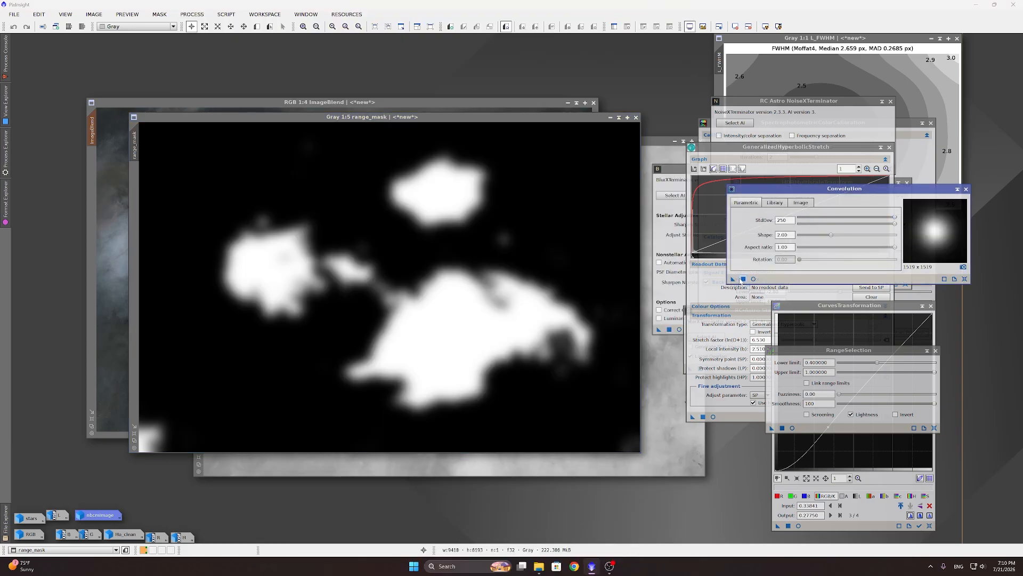
{"action": "left_click_drag", "start_coordinate": [734, 278], "coordinate": [483, 269]}
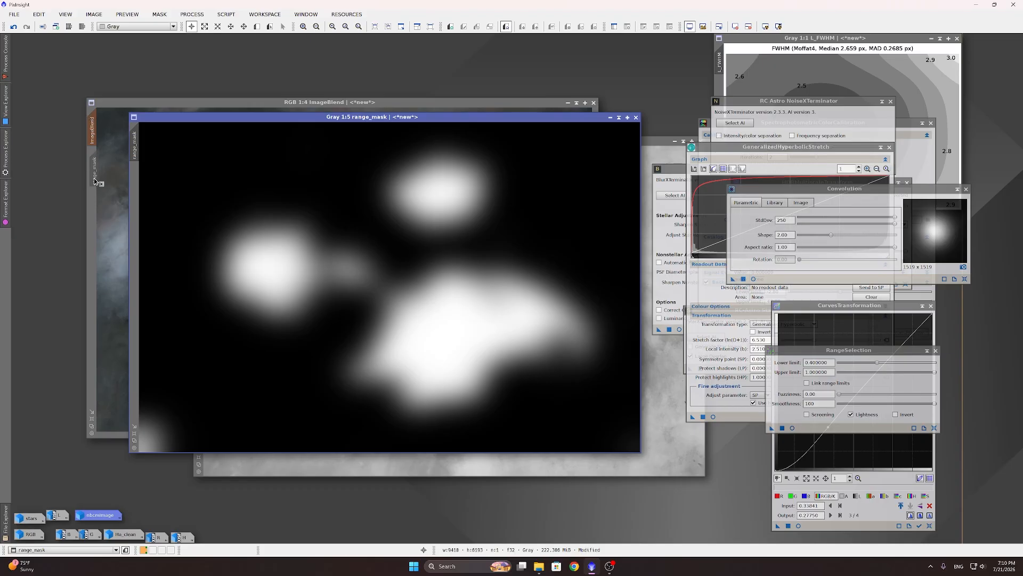
{"action": "left_click", "coordinate": [214, 102]}
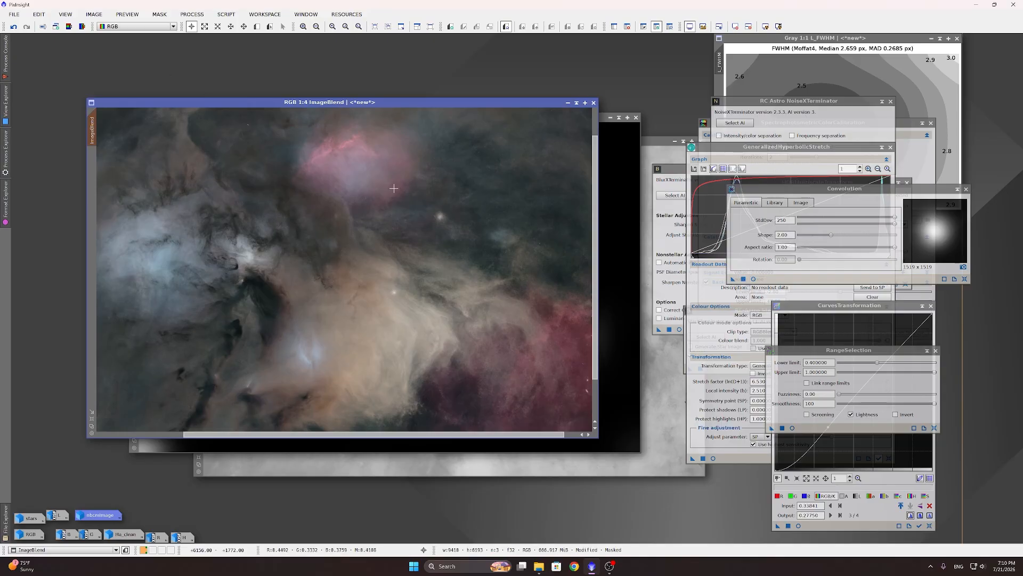
Step: Show ImageBlend's mask and set HDRMultiscaleTransform to 7 layers, lightness mask off, intensity 1.00
{"action": "key", "text": "ctrl+k"}
{"action": "key", "text": "ctrl+k"}
{"action": "key", "text": "ctrl+k"}
{"action": "key", "text": "ctrl+k"}
{"action": "key", "text": "ctrl+k"}
{"action": "key", "text": "ctrl+k"}
{"action": "key", "text": "ctrl+k"}
{"action": "key", "text": "ctrl+k"}
{"action": "left_click", "coordinate": [198, 16]}
{"action": "mouse_move", "coordinate": [221, 28]}
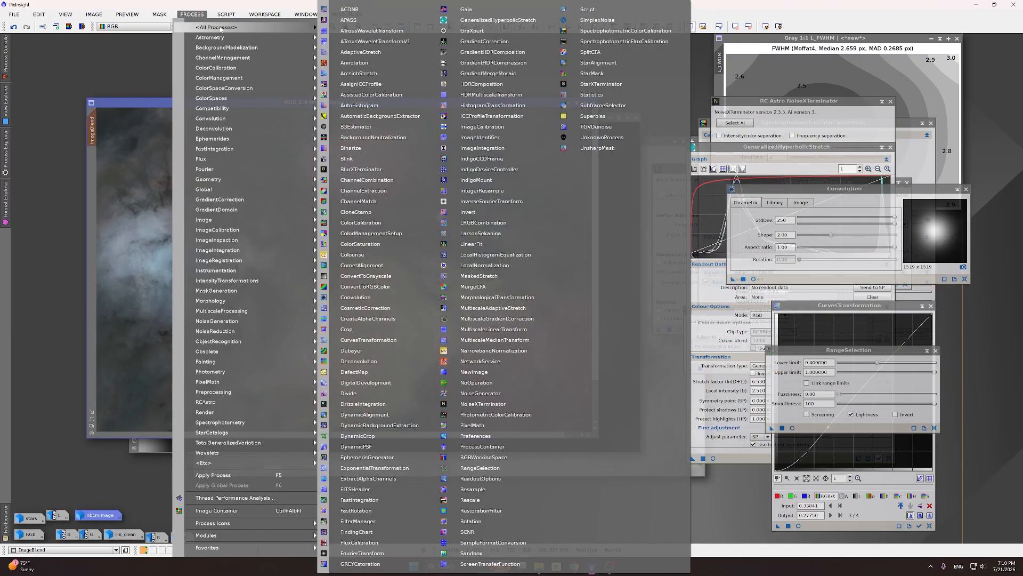
{"action": "left_click", "coordinate": [490, 94]}
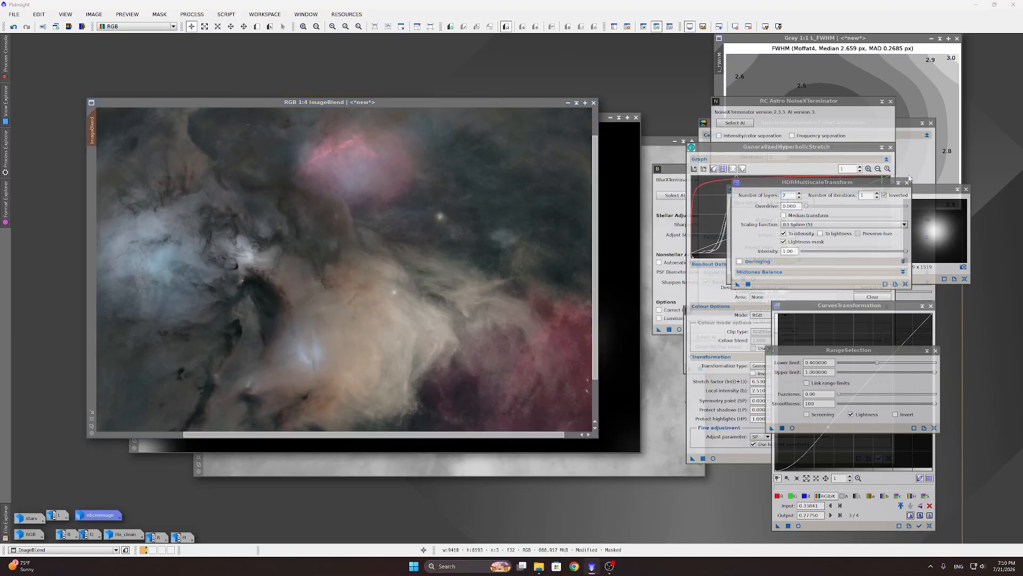
{"action": "left_click", "coordinate": [800, 194]}
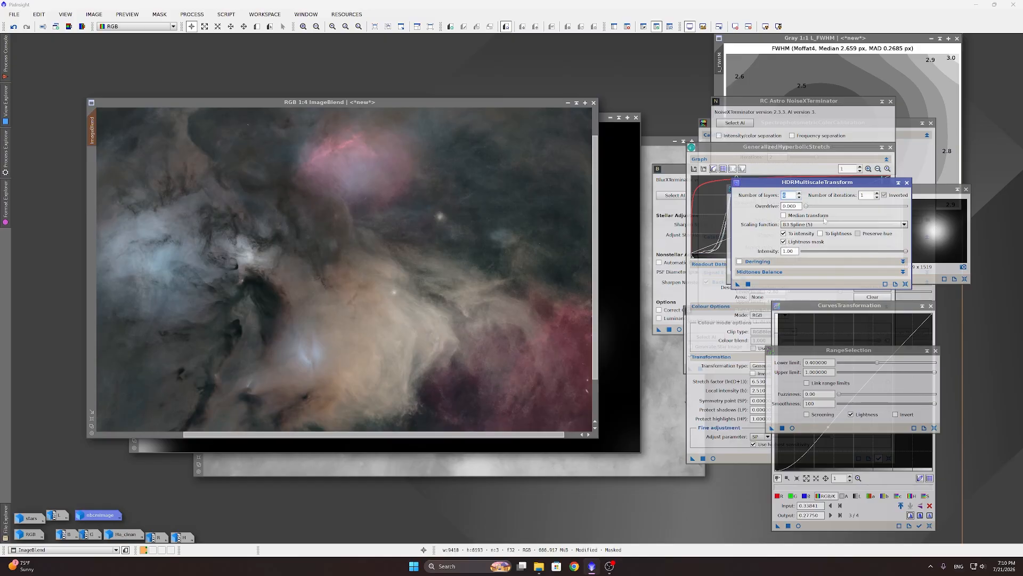
{"action": "left_click_drag", "start_coordinate": [791, 186], "coordinate": [722, 166]}
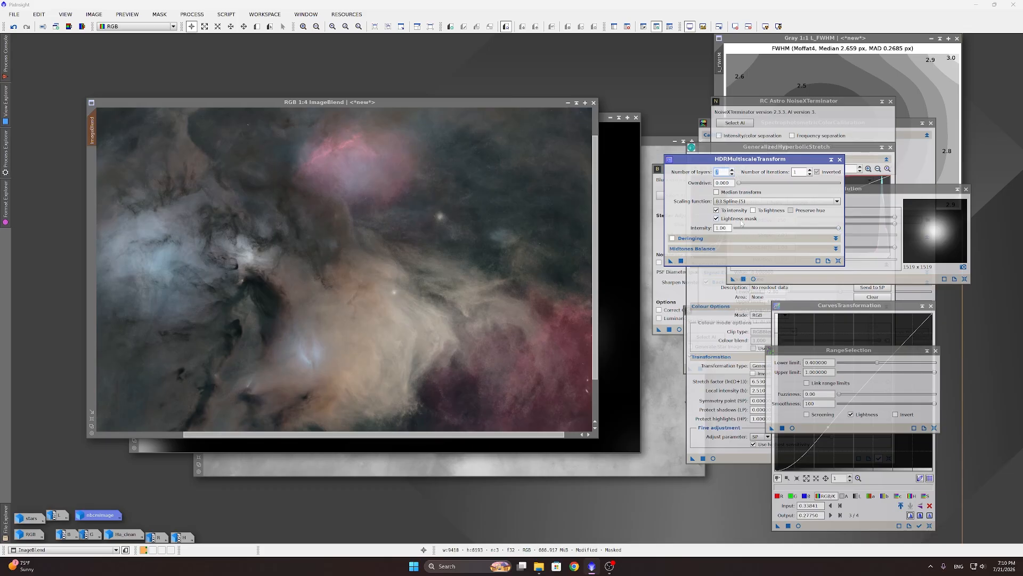
{"action": "left_click", "coordinate": [741, 220]}
{"action": "left_click_drag", "start_coordinate": [839, 228], "coordinate": [799, 229]}
{"action": "left_click_drag", "start_coordinate": [791, 228], "coordinate": [847, 233]}
{"action": "left_click", "coordinate": [681, 261]}
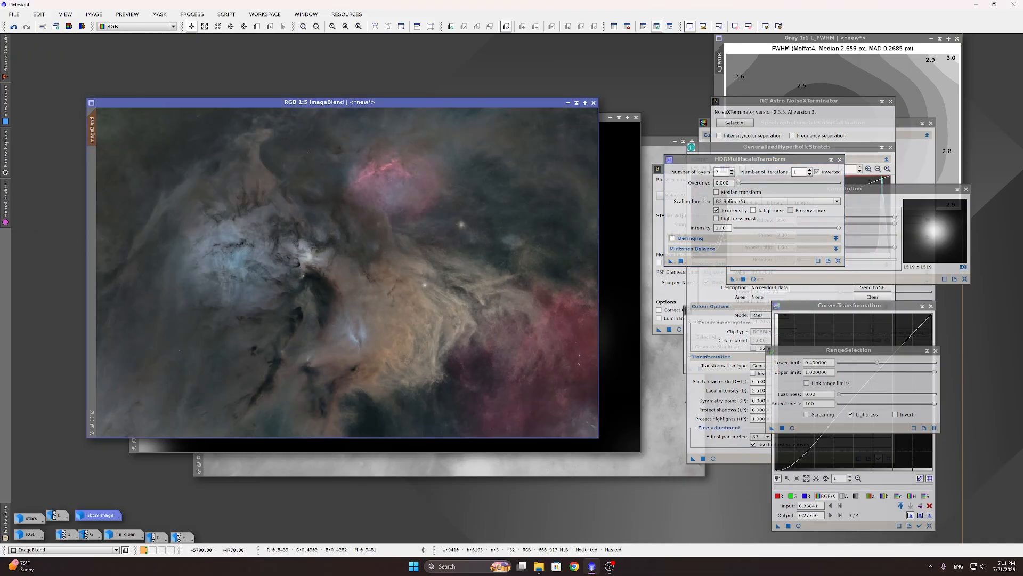
{"action": "scroll", "coordinate": [420, 338], "scroll_direction": "up", "scroll_amount": 1}
{"action": "scroll", "coordinate": [420, 339], "scroll_direction": "down", "scroll_amount": 2}
{"action": "scroll", "coordinate": [399, 252], "scroll_direction": "up", "scroll_amount": 3}
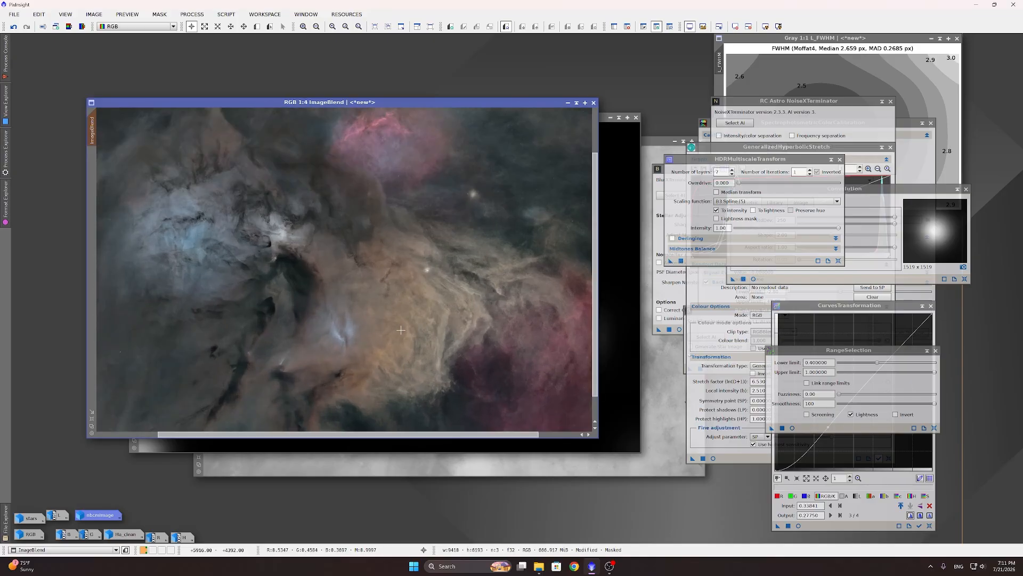
{"action": "scroll", "coordinate": [410, 299], "scroll_direction": "down", "scroll_amount": 2}
{"action": "scroll", "coordinate": [419, 348], "scroll_direction": "up", "scroll_amount": 1}
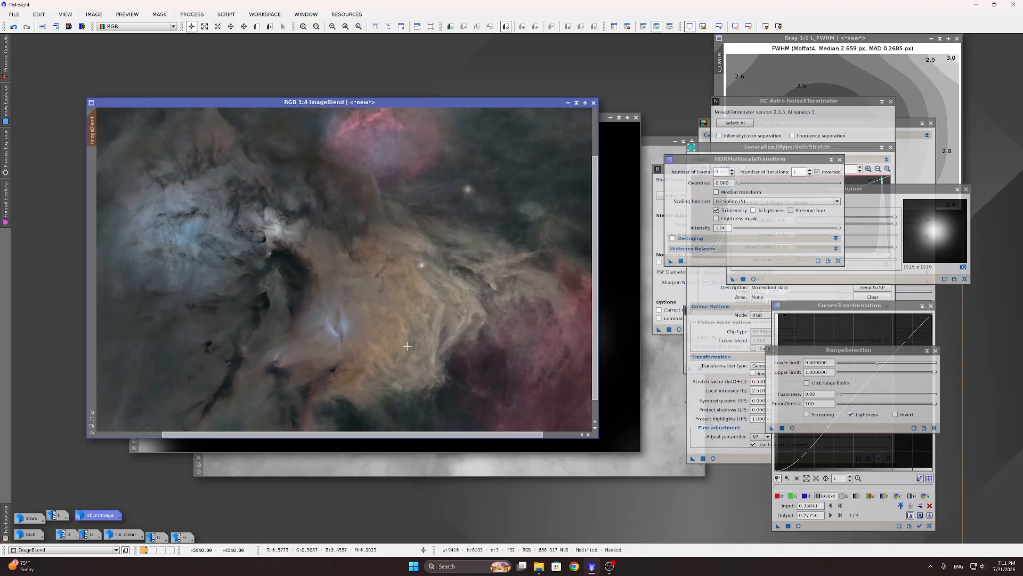
{"action": "scroll", "coordinate": [395, 344], "scroll_direction": "up", "scroll_amount": 2}
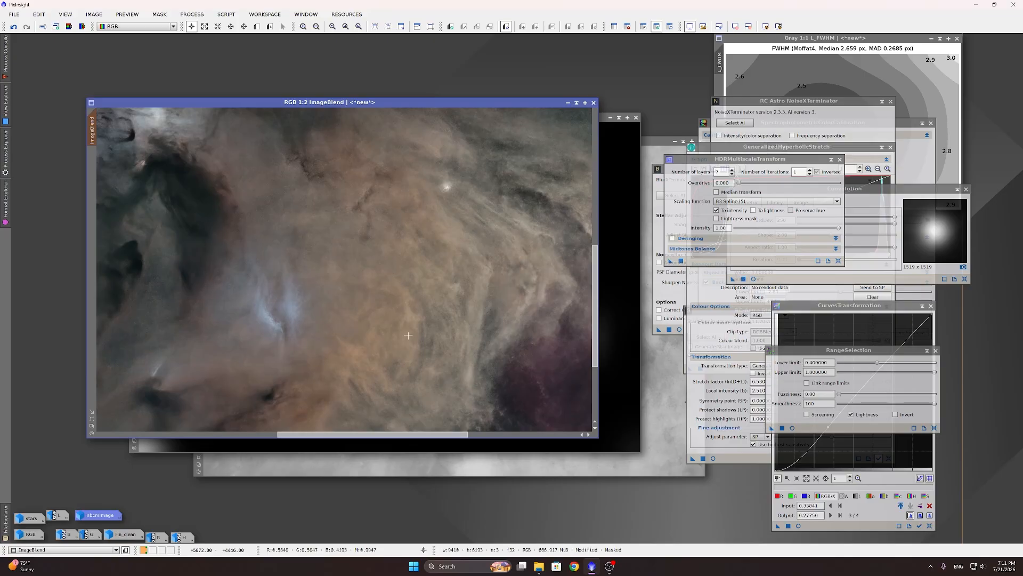
{"action": "scroll", "coordinate": [402, 319], "scroll_direction": "down", "scroll_amount": 3}
{"action": "scroll", "coordinate": [394, 183], "scroll_direction": "up", "scroll_amount": 3}
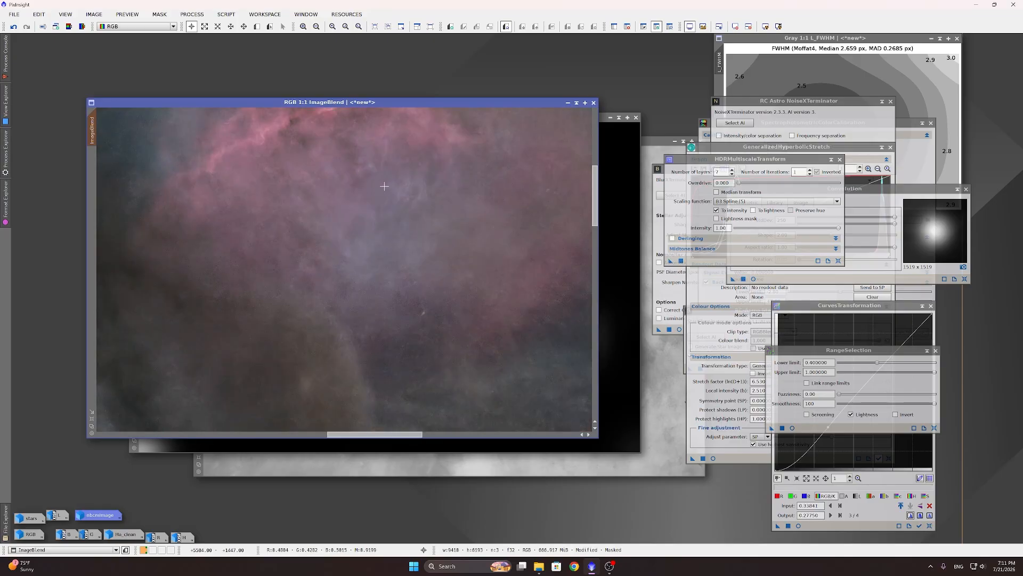
{"action": "scroll", "coordinate": [394, 182], "scroll_direction": "down", "scroll_amount": 3}
{"action": "scroll", "coordinate": [404, 359], "scroll_direction": "up", "scroll_amount": 2}
{"action": "scroll", "coordinate": [404, 358], "scroll_direction": "up", "scroll_amount": 1}
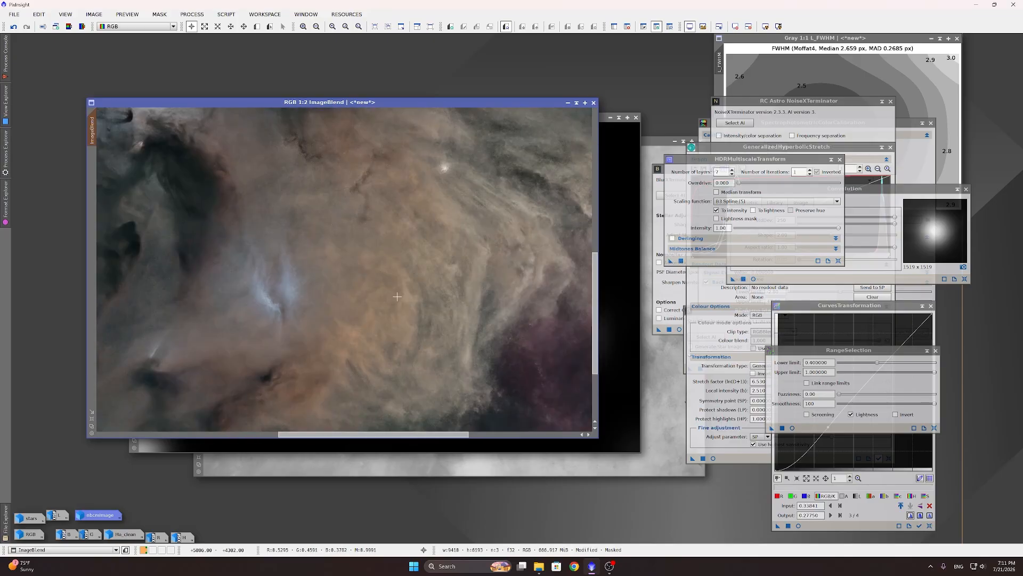
{"action": "scroll", "coordinate": [402, 296], "scroll_direction": "down", "scroll_amount": 3}
{"action": "scroll", "coordinate": [408, 303], "scroll_direction": "down", "scroll_amount": 1}
{"action": "scroll", "coordinate": [413, 307], "scroll_direction": "up", "scroll_amount": 1}
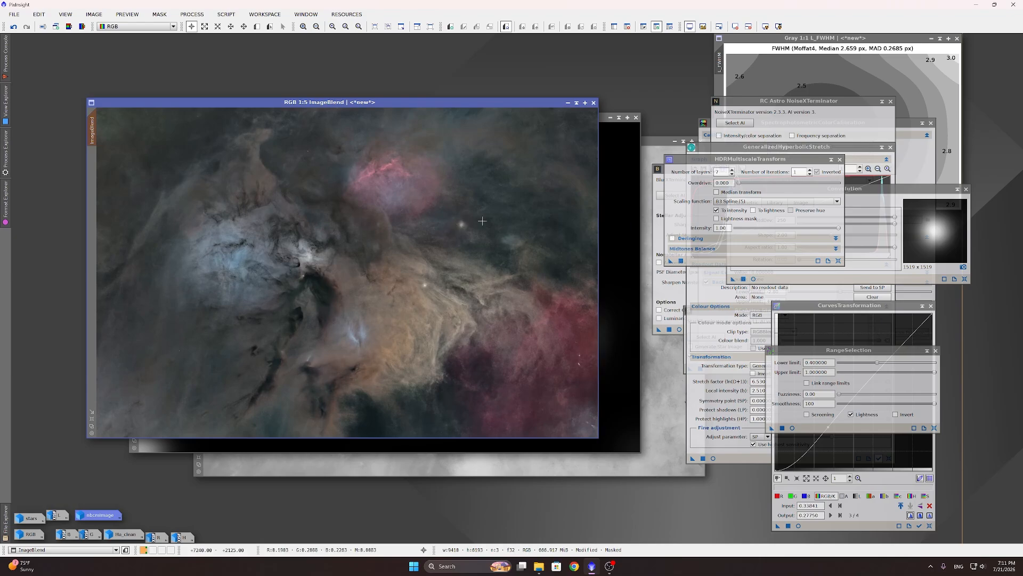
Step: Undo the HDR transform and reapply HDRMultiscaleTransform to ImageBlend at intensity 0.70
{"action": "left_click", "coordinate": [14, 29]}
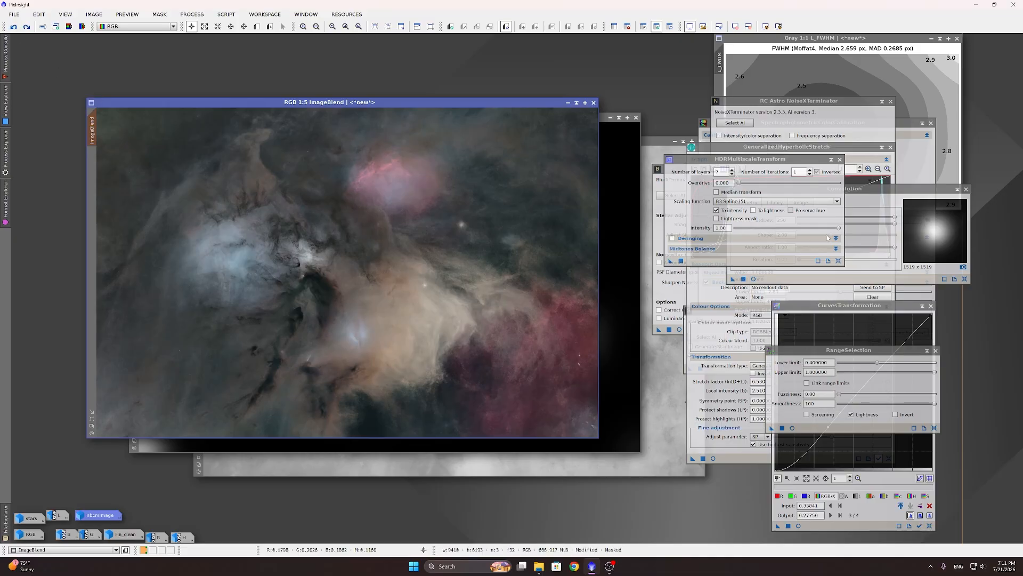
{"action": "left_click_drag", "start_coordinate": [840, 229], "coordinate": [805, 228]}
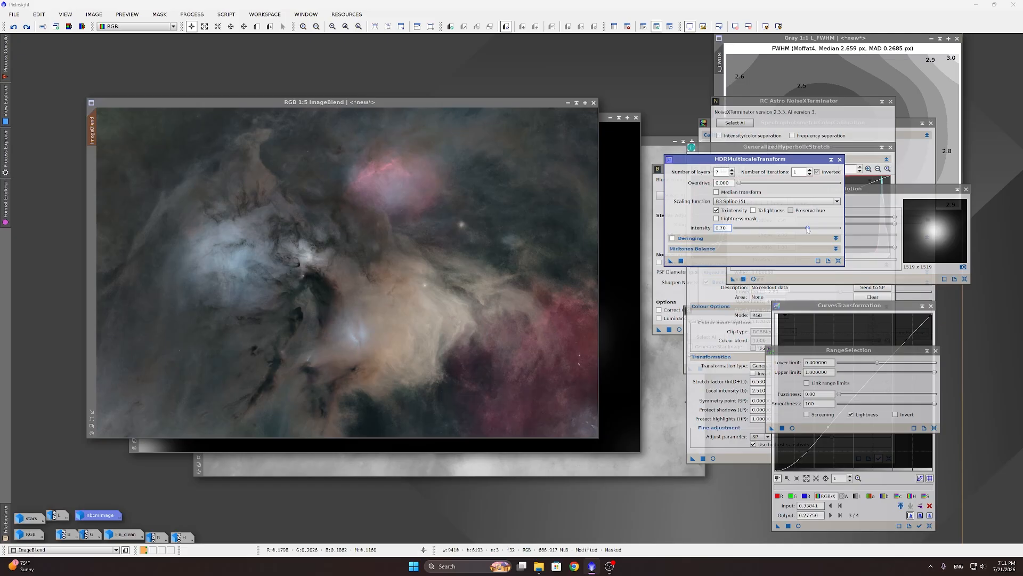
{"action": "left_click", "coordinate": [671, 260]}
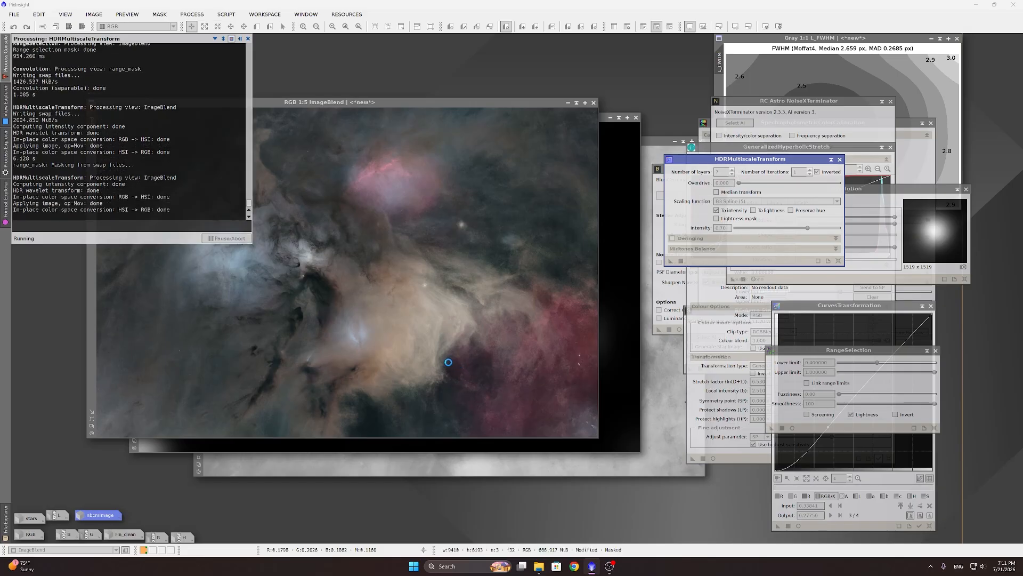
{"action": "left_click", "coordinate": [434, 367]}
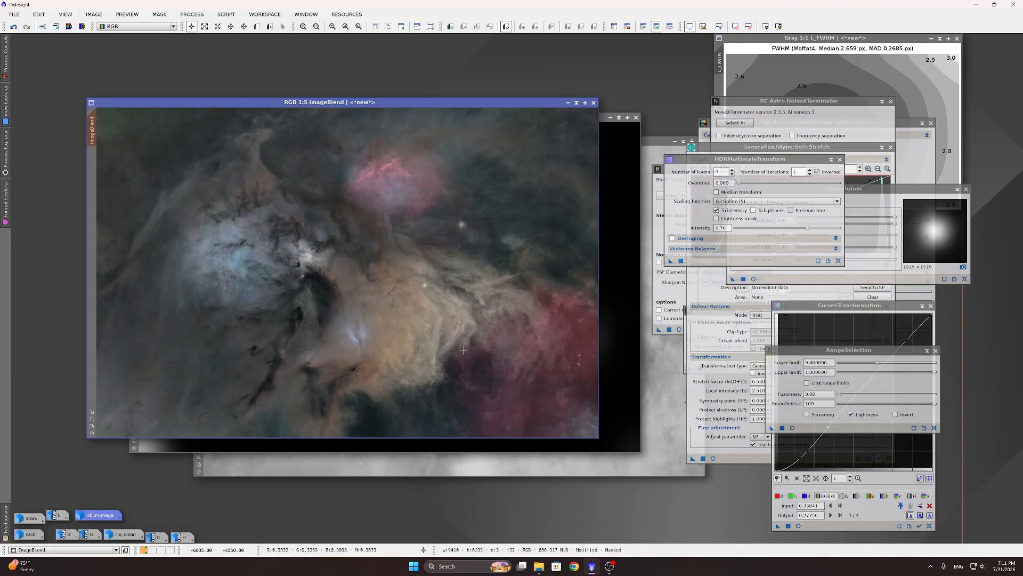
{"action": "scroll", "coordinate": [423, 332], "scroll_direction": "up", "scroll_amount": 2}
{"action": "scroll", "coordinate": [424, 328], "scroll_direction": "down", "scroll_amount": 2}
{"action": "scroll", "coordinate": [424, 329], "scroll_direction": "down", "scroll_amount": 1}
{"action": "scroll", "coordinate": [453, 337], "scroll_direction": "up", "scroll_amount": 1}
Step: Apply LocalHistogramEqualization to ImageBlend with kernel radius 120 and amount 0.250, using live preview
{"action": "left_click", "coordinate": [192, 15]}
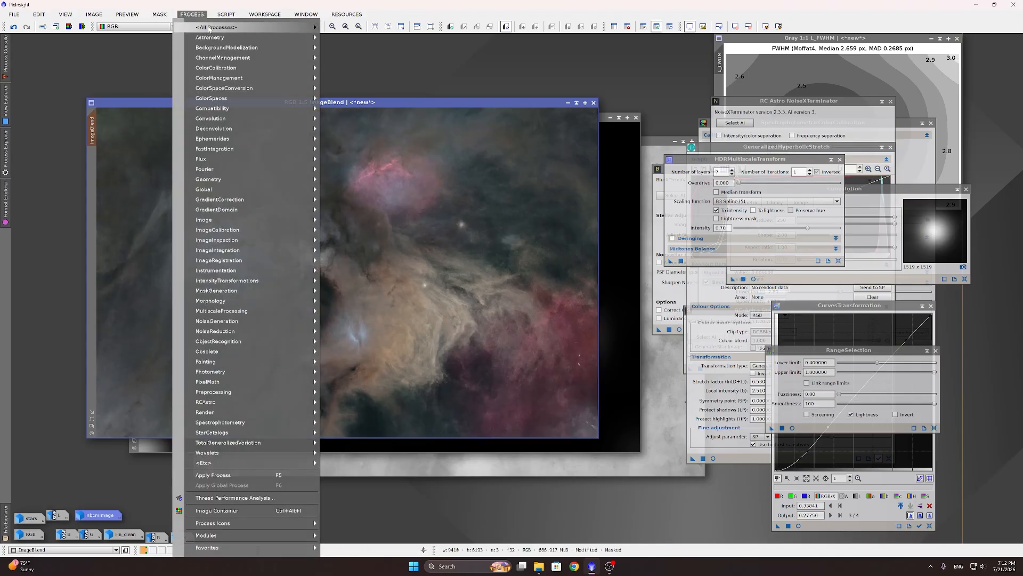
{"action": "mouse_move", "coordinate": [210, 30]}
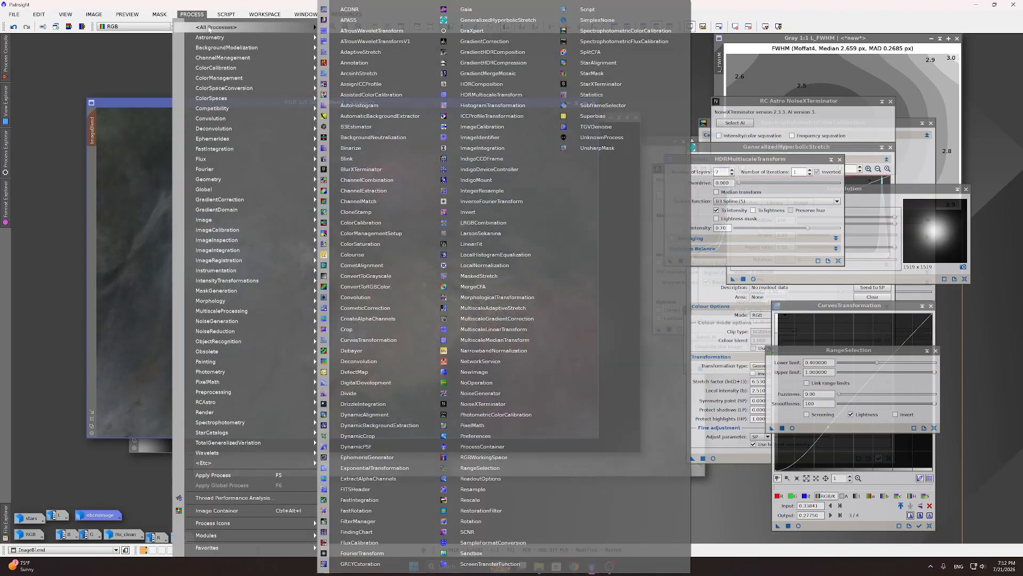
{"action": "left_click", "coordinate": [505, 256]}
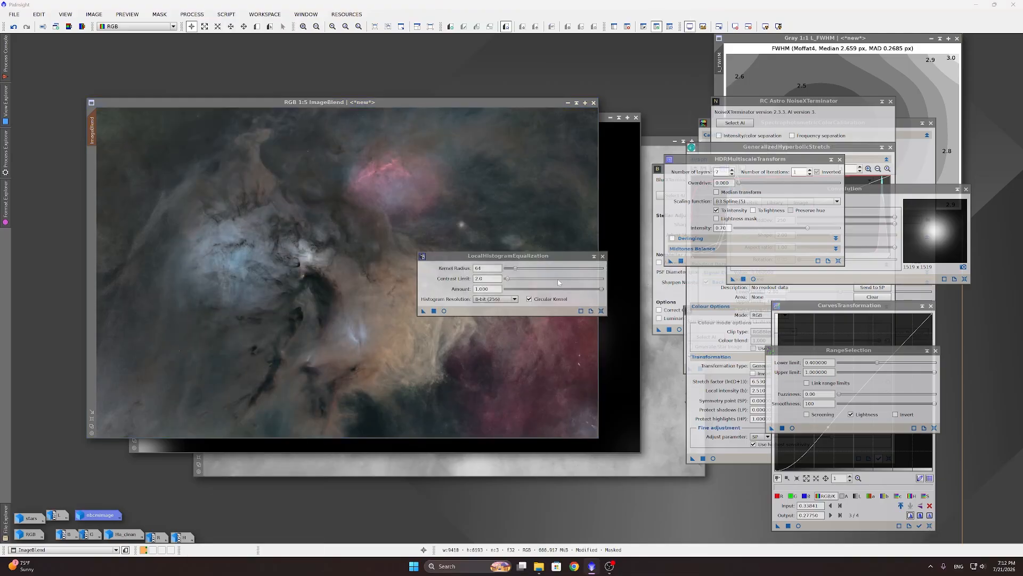
{"action": "left_click", "coordinate": [445, 311]}
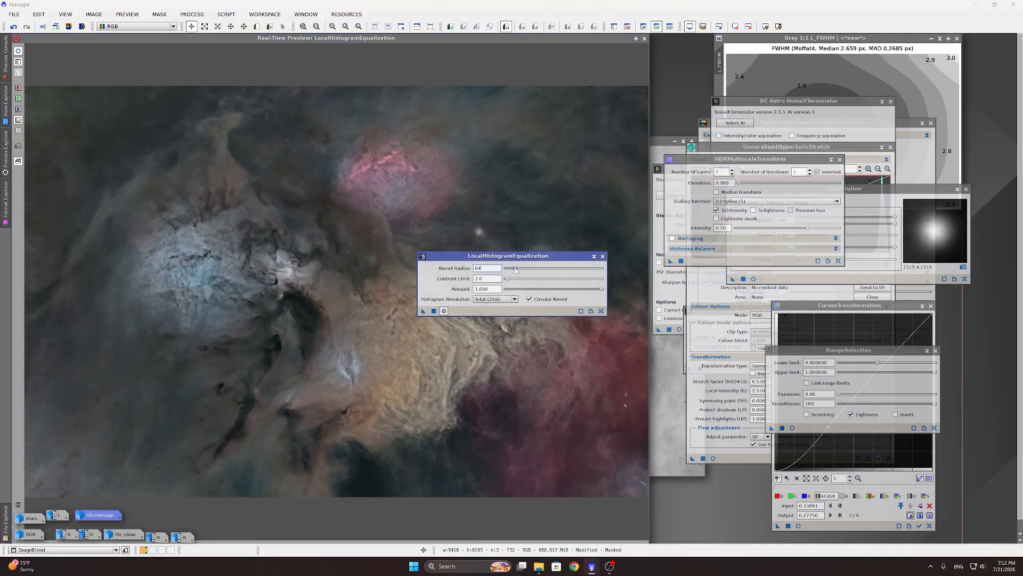
{"action": "left_click_drag", "start_coordinate": [515, 269], "coordinate": [764, 228]}
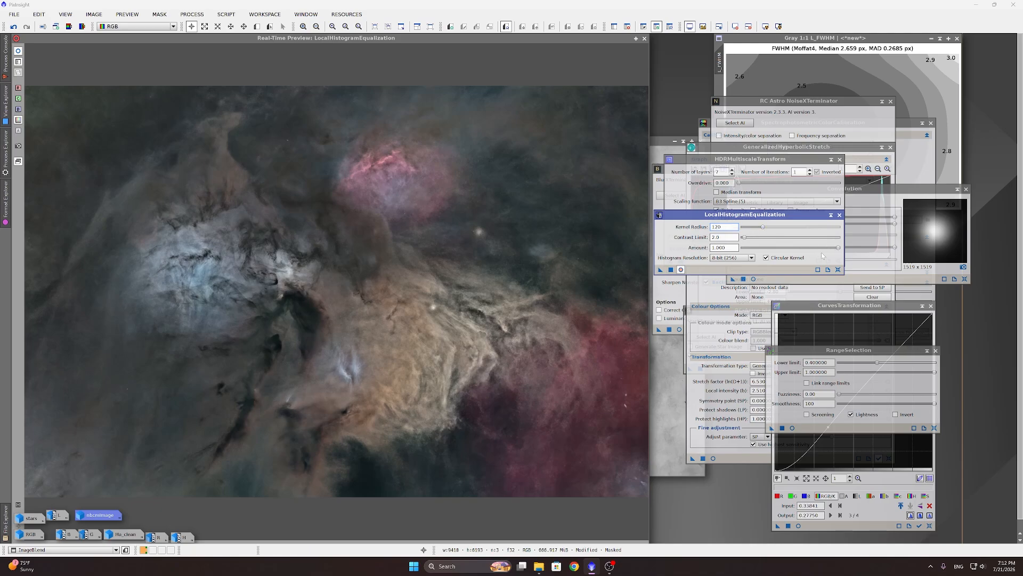
{"action": "left_click_drag", "start_coordinate": [840, 250], "coordinate": [769, 249]}
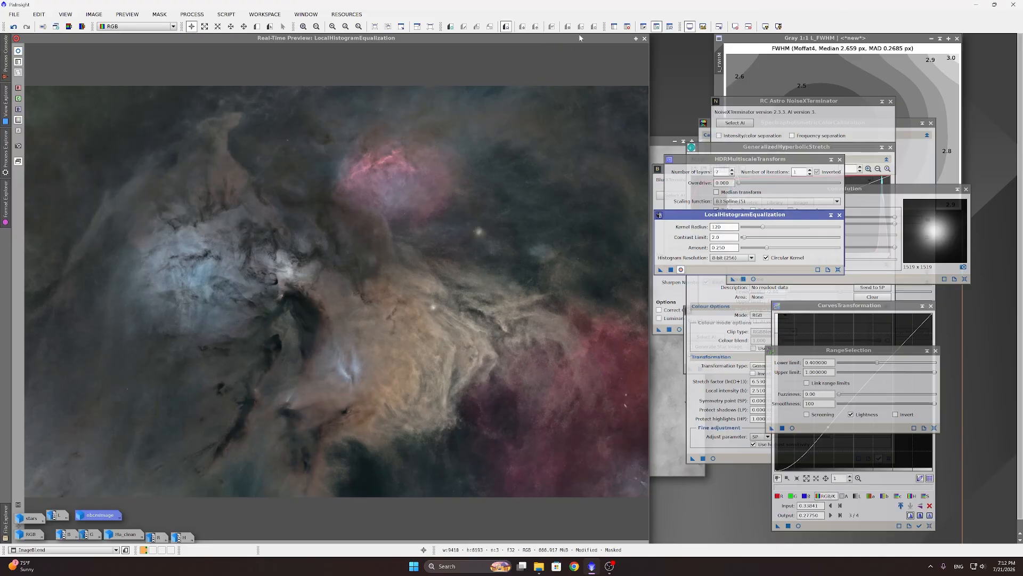
{"action": "left_click", "coordinate": [645, 39]}
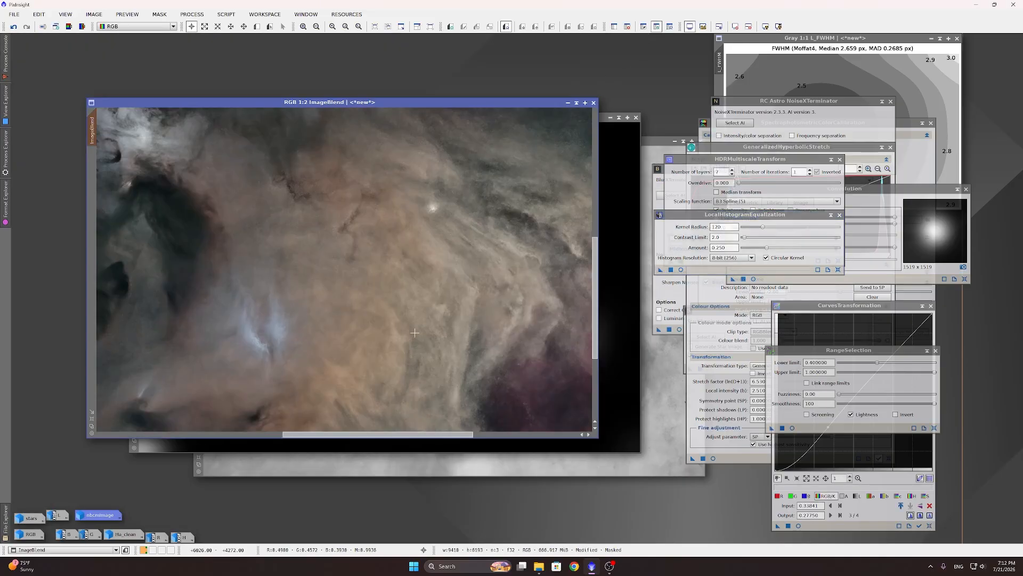
{"action": "left_click", "coordinate": [15, 27]}
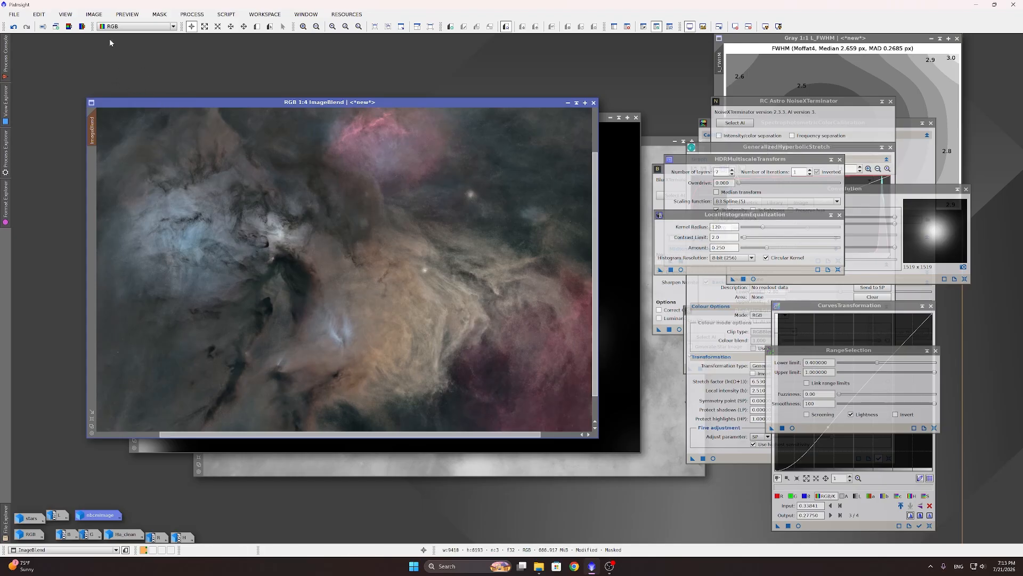
Step: Extract ImageBlend's lightness and set ImageBlend_L1 as ImageBlend's mask
{"action": "left_click", "coordinate": [69, 26]}
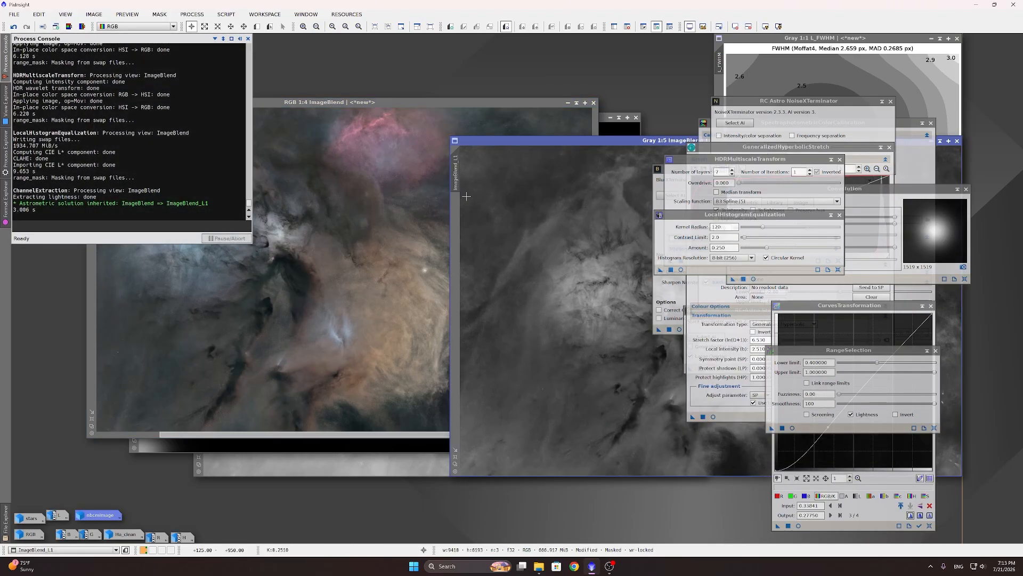
{"action": "left_click_drag", "start_coordinate": [462, 170], "coordinate": [93, 174]}
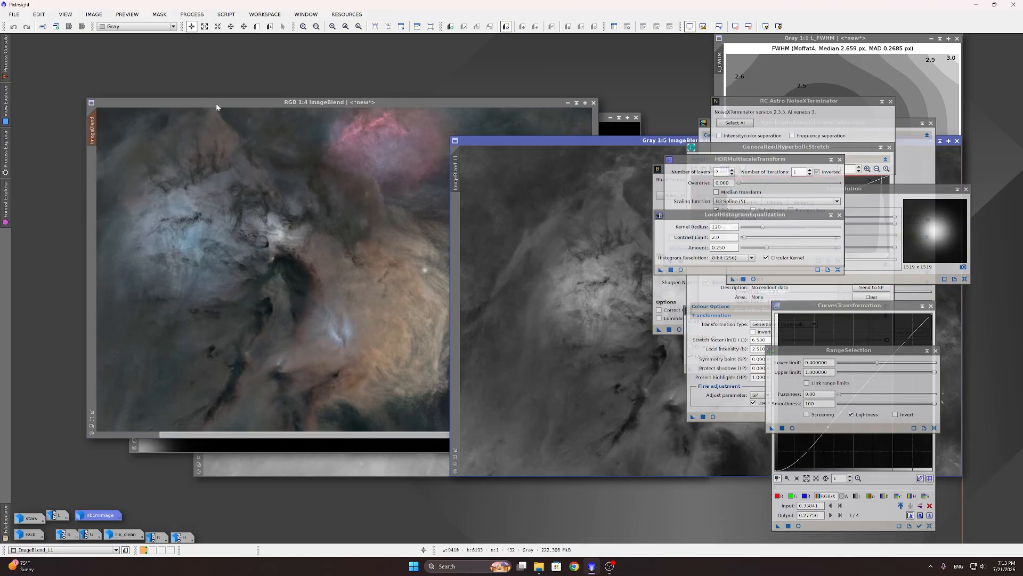
{"action": "left_click", "coordinate": [239, 261]}
{"action": "scroll", "coordinate": [364, 180], "scroll_direction": "down", "scroll_amount": 1}
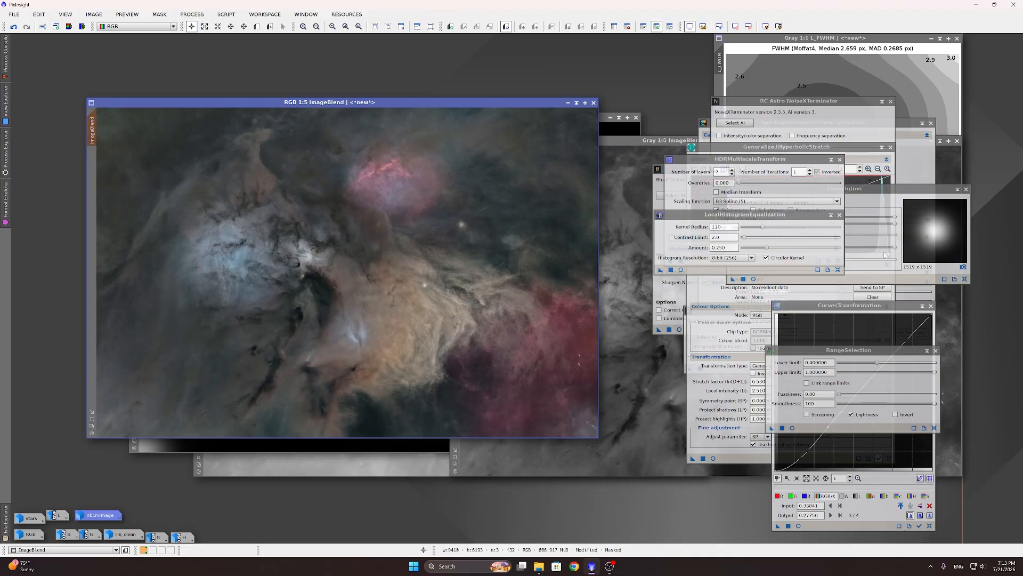
Step: Lift low saturation values with a CurvesTransformation saturation curve and apply it to ImageBlend
{"action": "left_click", "coordinate": [931, 520]}
{"action": "left_click", "coordinate": [930, 526]}
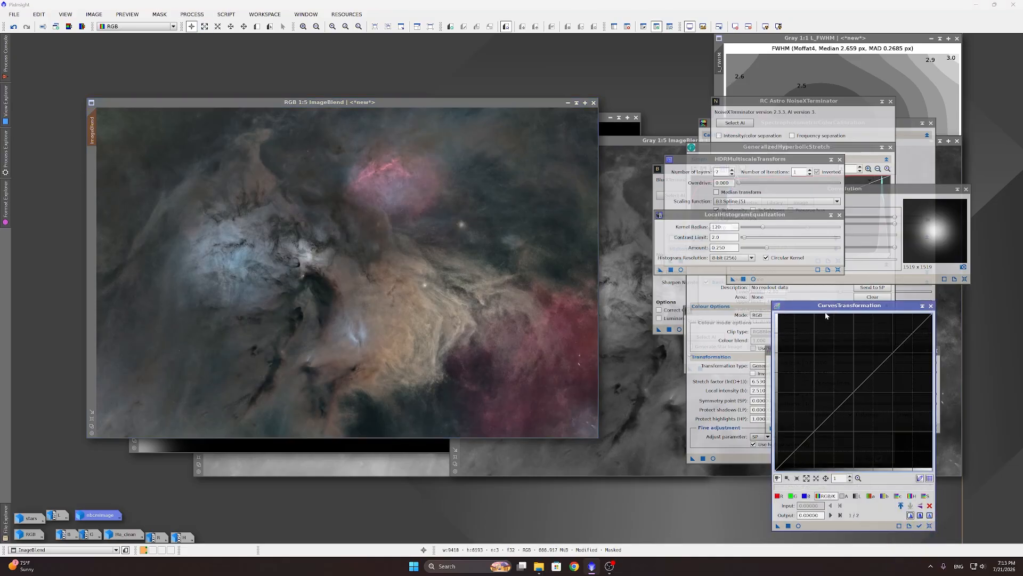
{"action": "left_click_drag", "start_coordinate": [828, 306], "coordinate": [709, 189]}
{"action": "left_click", "coordinate": [806, 379]}
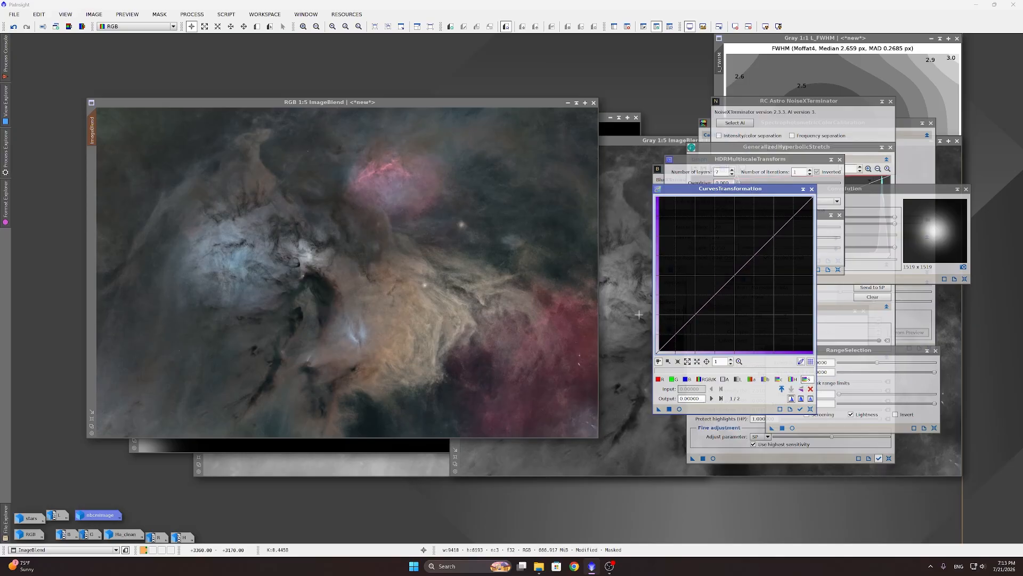
{"action": "left_click", "coordinate": [675, 315]}
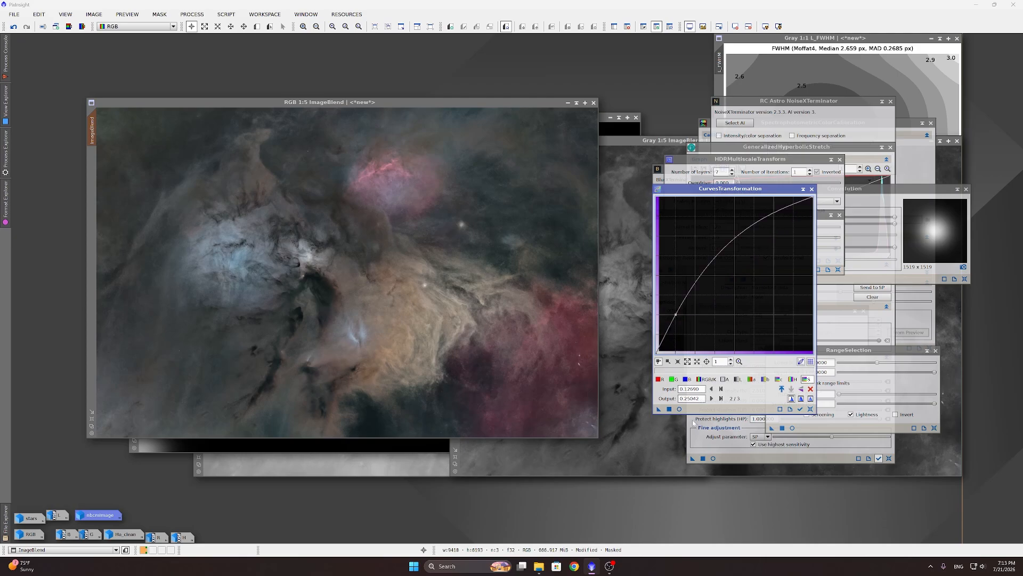
{"action": "left_click", "coordinate": [679, 410]}
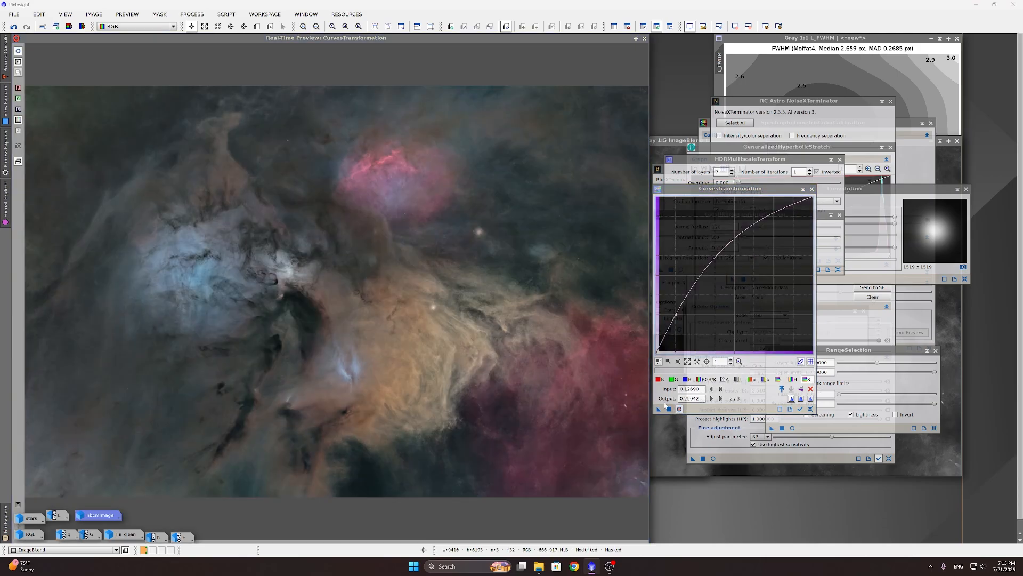
{"action": "left_click", "coordinate": [669, 409]}
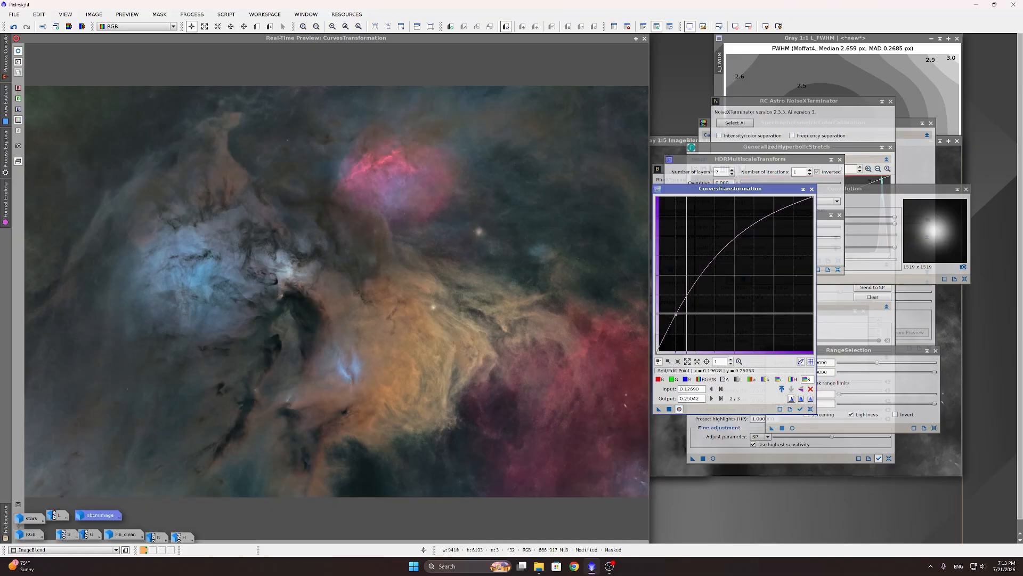
Step: Reset the curve and apply a gentler saturation point (0.18511 to 0.24704) to ImageBlend
{"action": "left_click", "coordinate": [811, 410]}
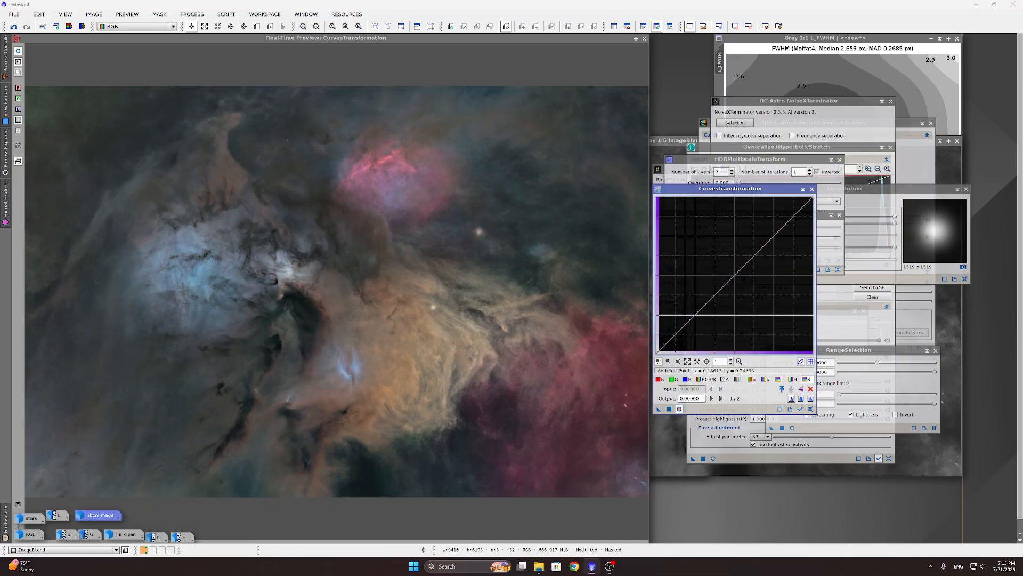
{"action": "left_click", "coordinate": [686, 314]}
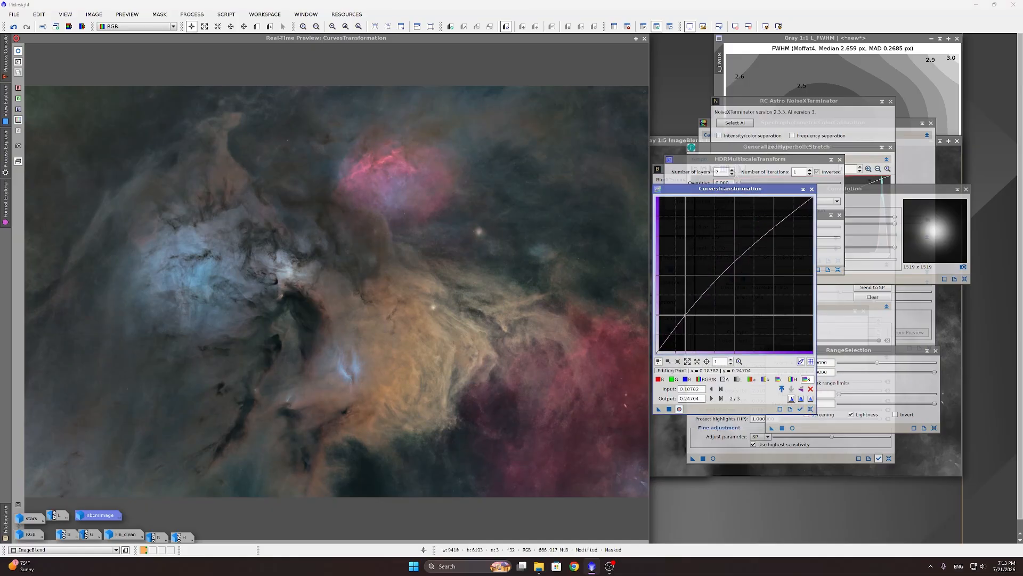
{"action": "left_click_drag", "start_coordinate": [685, 315], "coordinate": [685, 315]}
{"action": "left_click", "coordinate": [669, 409]}
{"action": "left_click_drag", "start_coordinate": [670, 409], "coordinate": [332, 431]}
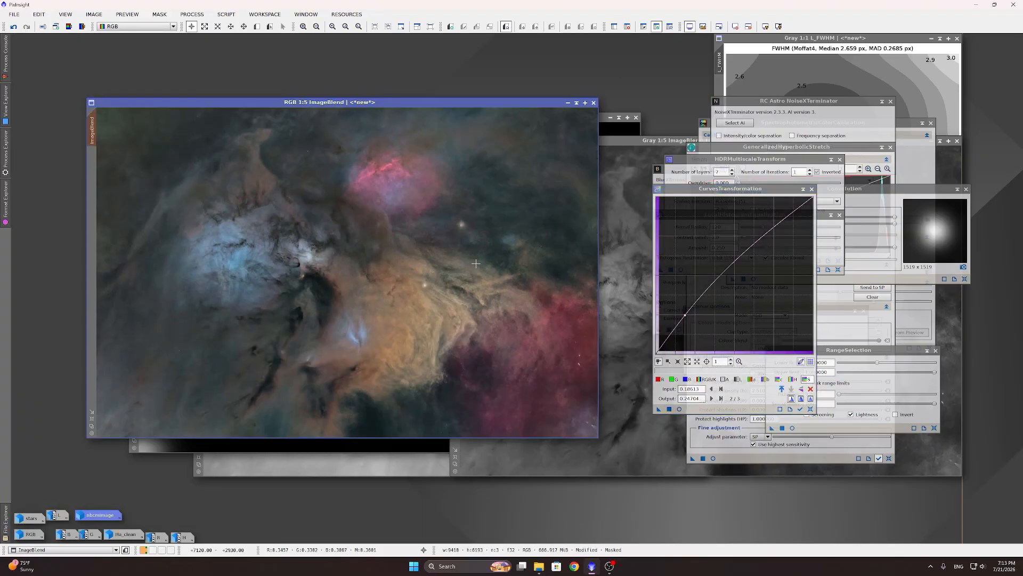
{"action": "left_click", "coordinate": [218, 16]}
{"action": "mouse_move", "coordinate": [202, 15]}
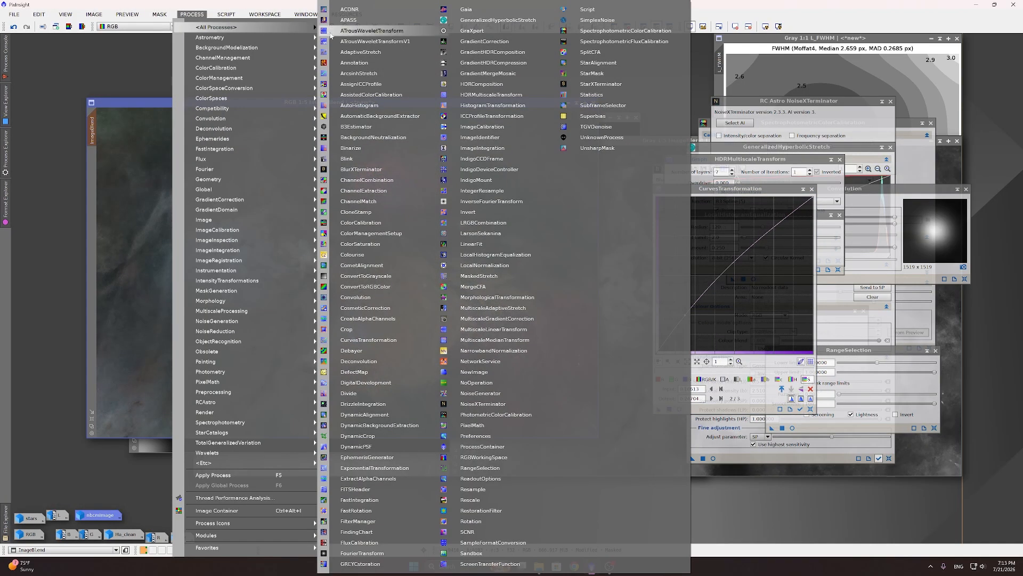
Step: Remove ImageBlend's mask and apply SCNR green removal at amount 0.65
{"action": "left_click", "coordinate": [483, 531]}
{"action": "left_click_drag", "start_coordinate": [824, 451], "coordinate": [805, 453]}
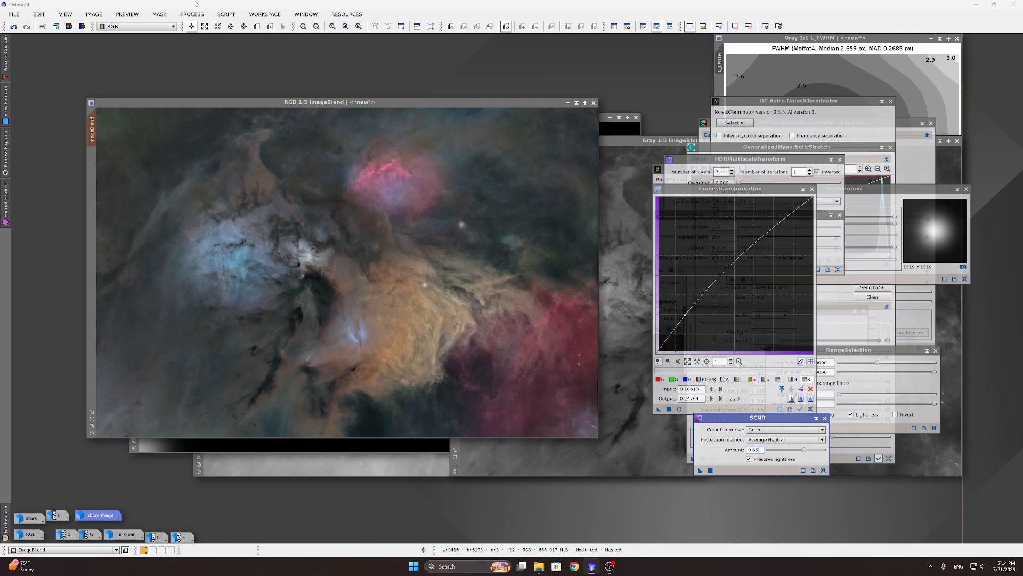
{"action": "left_click", "coordinate": [159, 15]}
{"action": "left_click", "coordinate": [196, 38]}
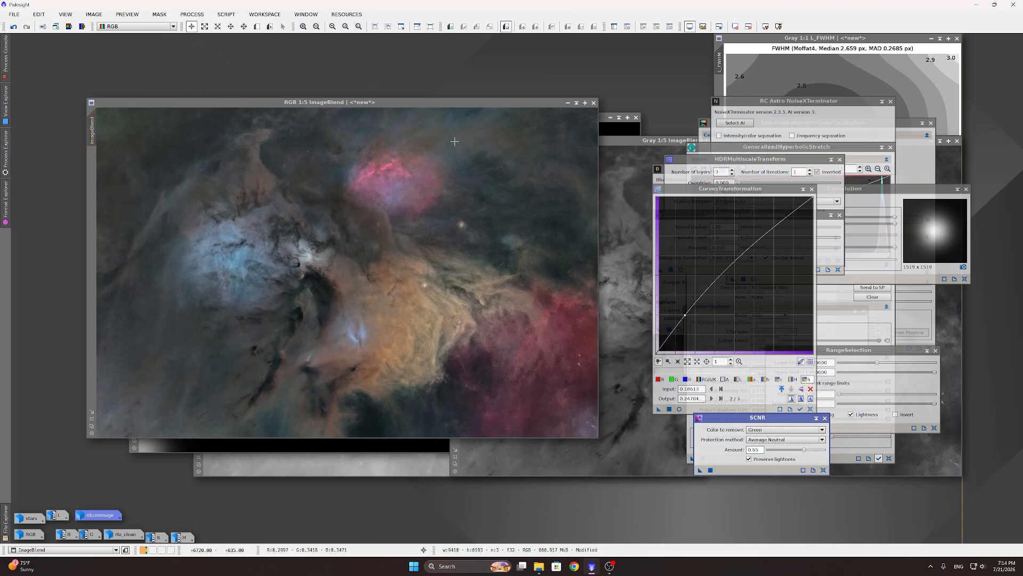
{"action": "left_click", "coordinate": [710, 469]}
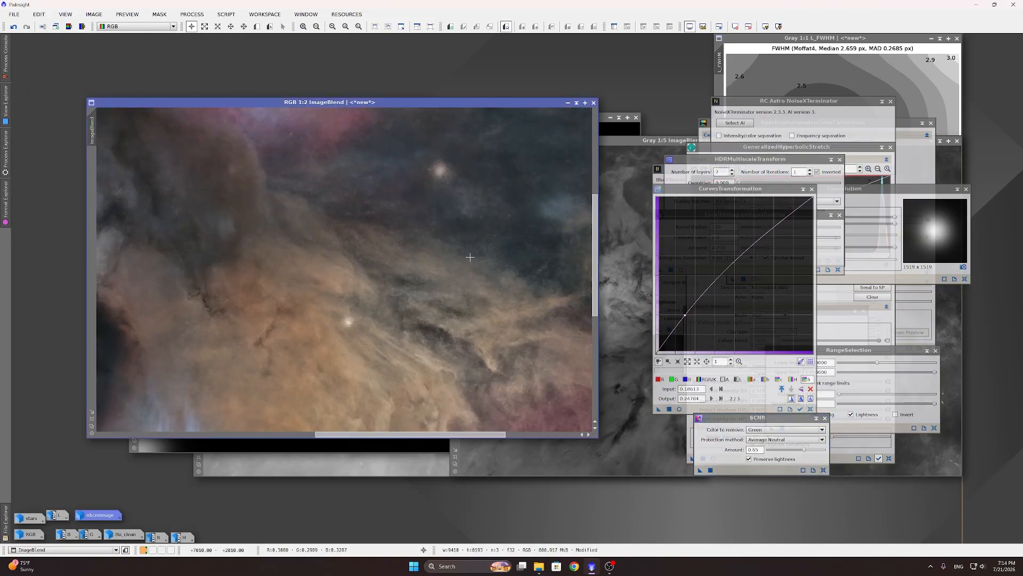
{"action": "scroll", "coordinate": [461, 263], "scroll_direction": "down", "scroll_amount": 1}
{"action": "scroll", "coordinate": [409, 306], "scroll_direction": "up", "scroll_amount": 1}
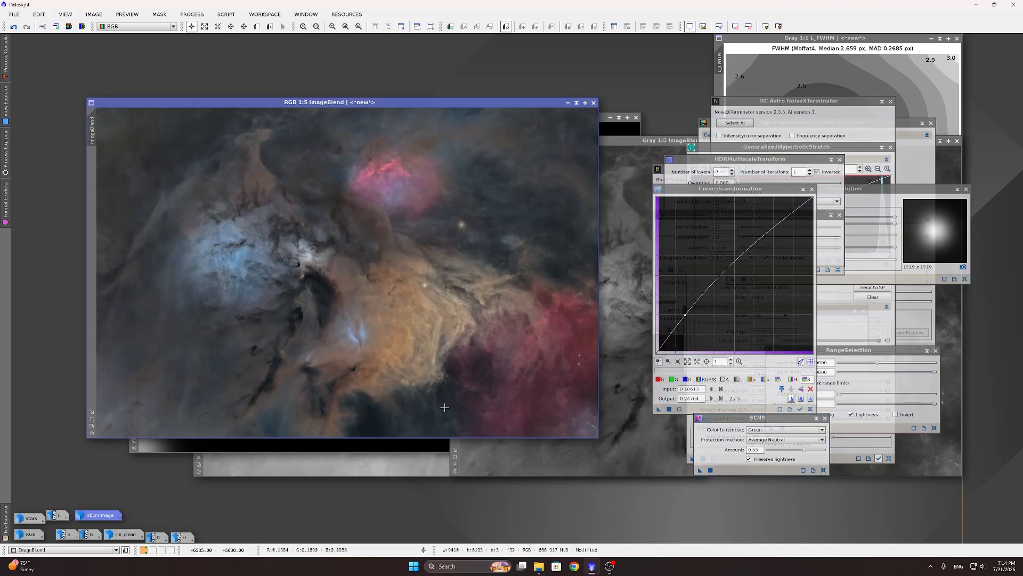
{"action": "scroll", "coordinate": [444, 407], "scroll_direction": "up", "scroll_amount": 1}
{"action": "scroll", "coordinate": [438, 403], "scroll_direction": "down", "scroll_amount": 1}
{"action": "double_click", "coordinate": [31, 534]}
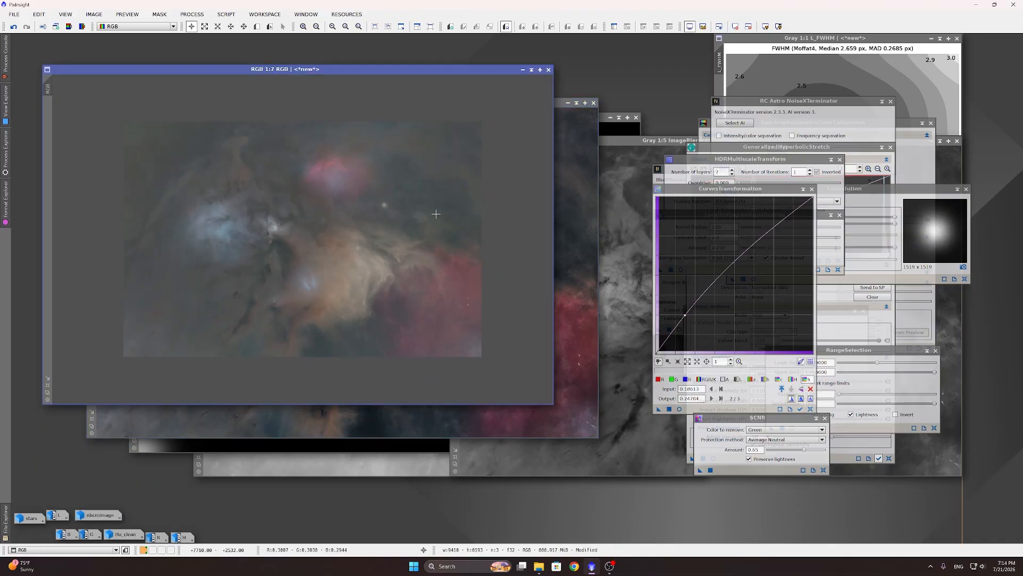
{"action": "scroll", "coordinate": [398, 206], "scroll_direction": "up", "scroll_amount": 2}
{"action": "scroll", "coordinate": [441, 240], "scroll_direction": "down", "scroll_amount": 1}
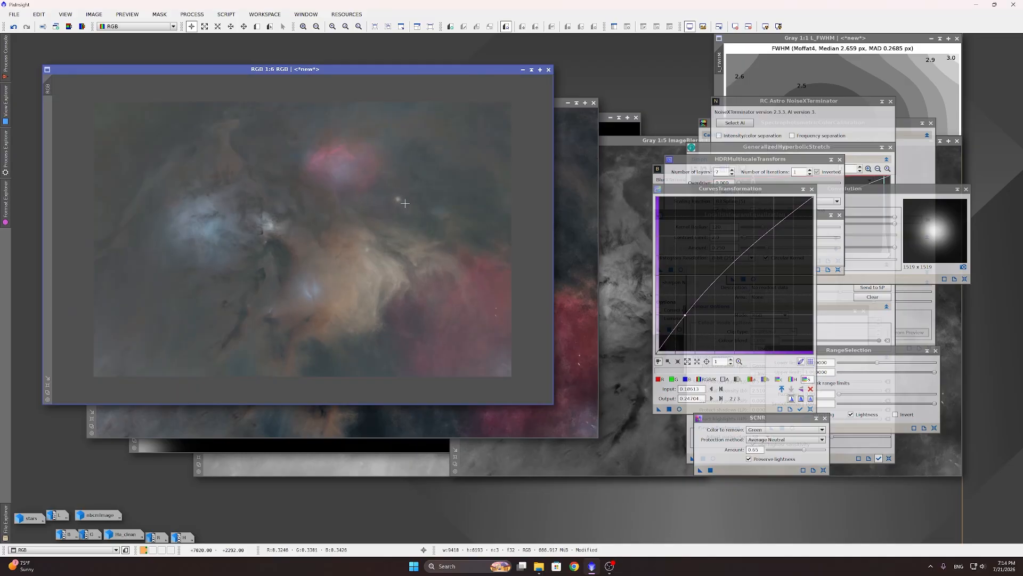
{"action": "scroll", "coordinate": [312, 190], "scroll_direction": "up", "scroll_amount": 1}
{"action": "left_click", "coordinate": [573, 198]}
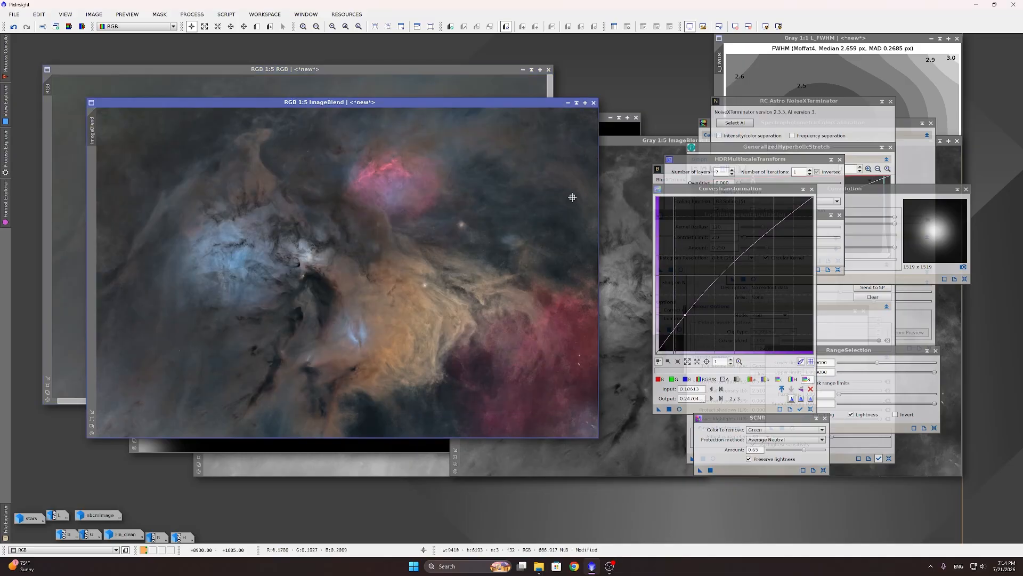
{"action": "left_click", "coordinate": [369, 77]}
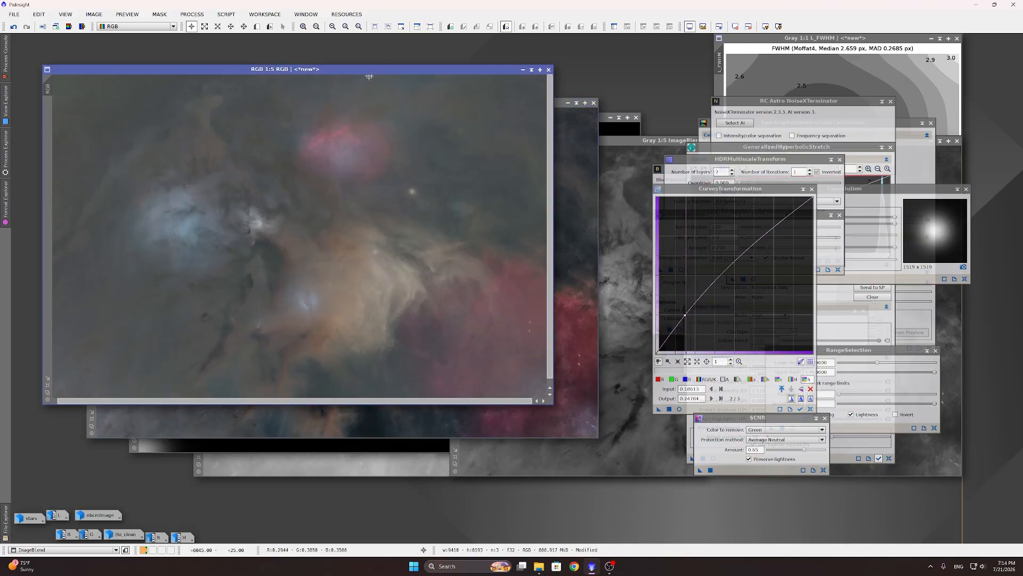
{"action": "left_click", "coordinate": [556, 170]}
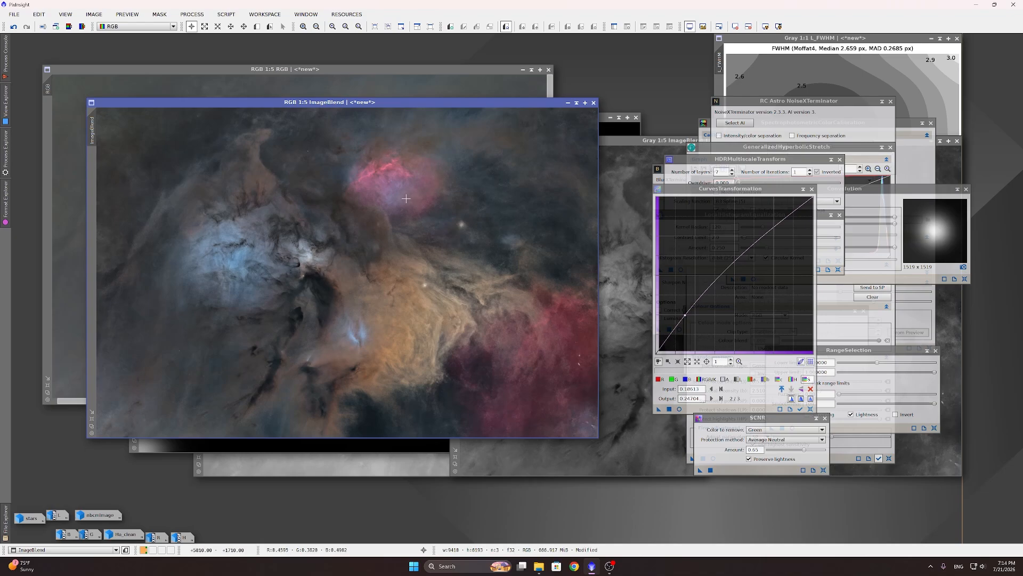
{"action": "left_click", "coordinate": [344, 69]}
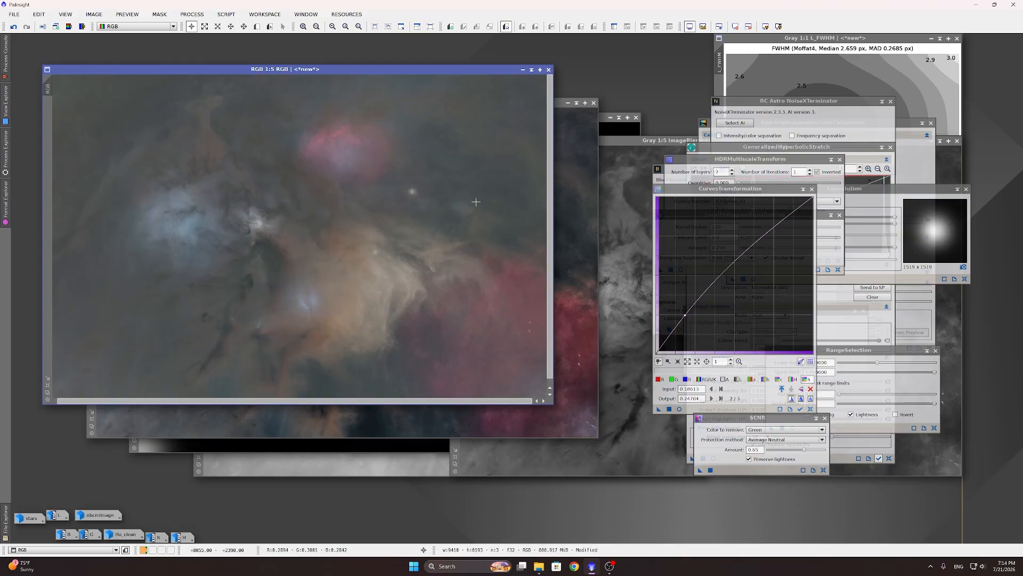
{"action": "left_click", "coordinate": [570, 174]}
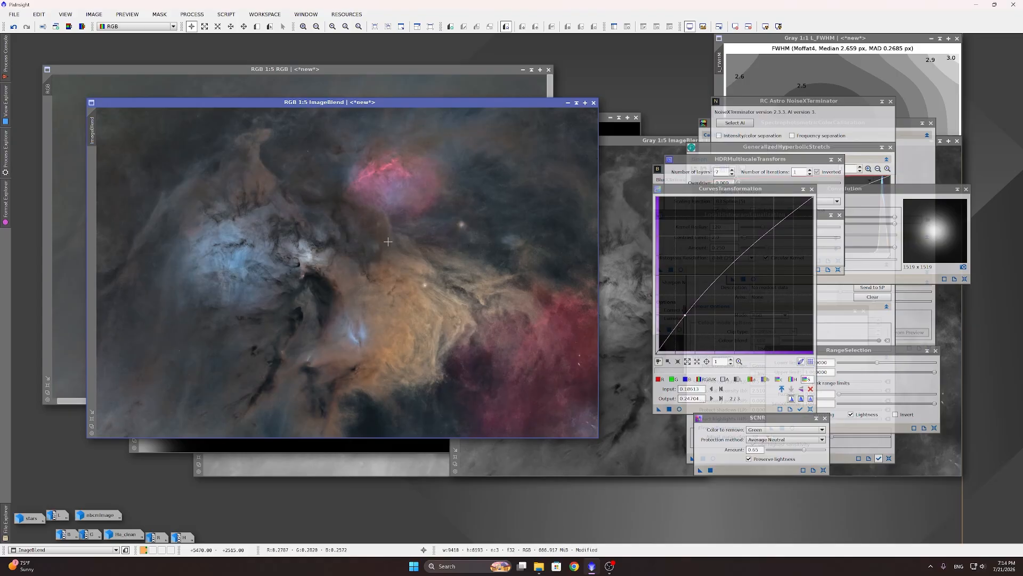
{"action": "left_click", "coordinate": [523, 70]}
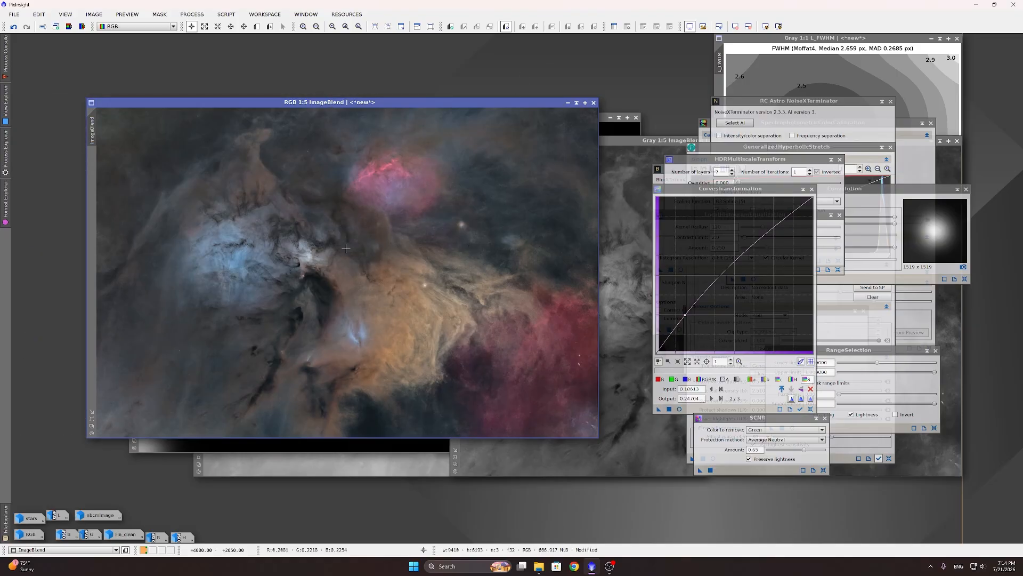
Step: Apply SelectiveColorCorrection on Low Saturation: Magenta -10, Yellow 4, Green -4, Red 4, Saturation 14
{"action": "left_click", "coordinate": [234, 15]}
{"action": "mouse_move", "coordinate": [277, 179]}
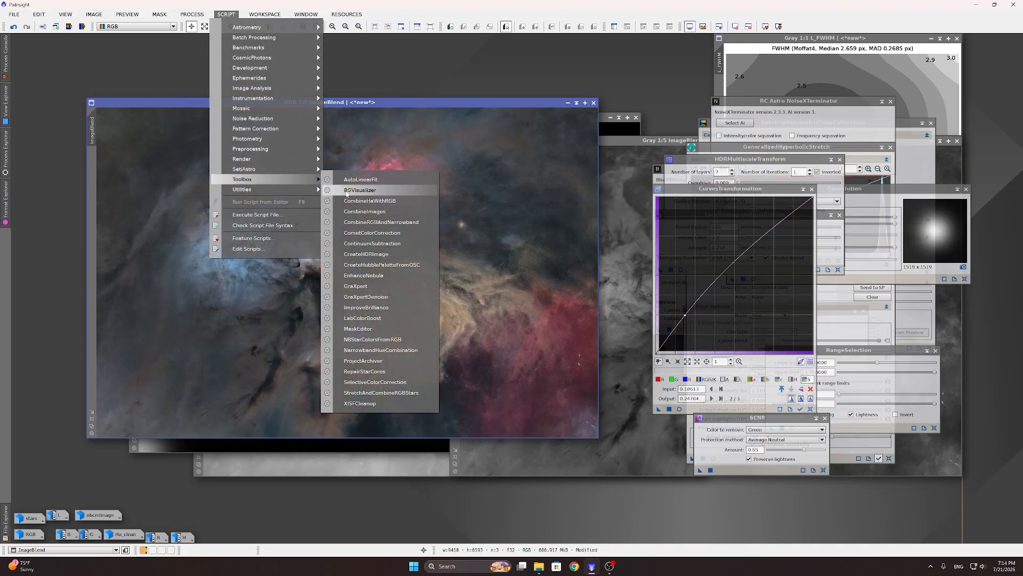
{"action": "left_click", "coordinate": [393, 383]}
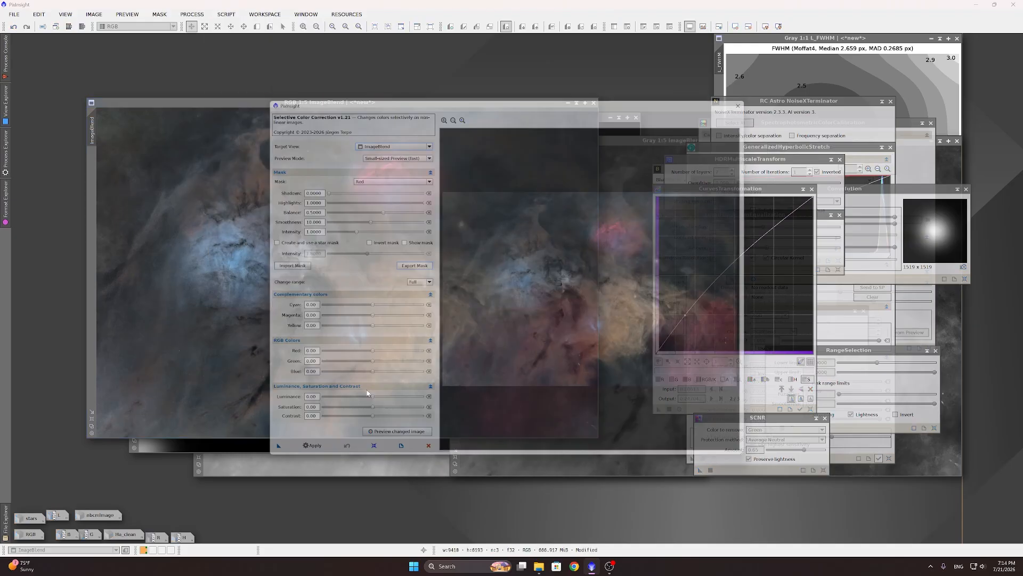
{"action": "left_click", "coordinate": [392, 173]}
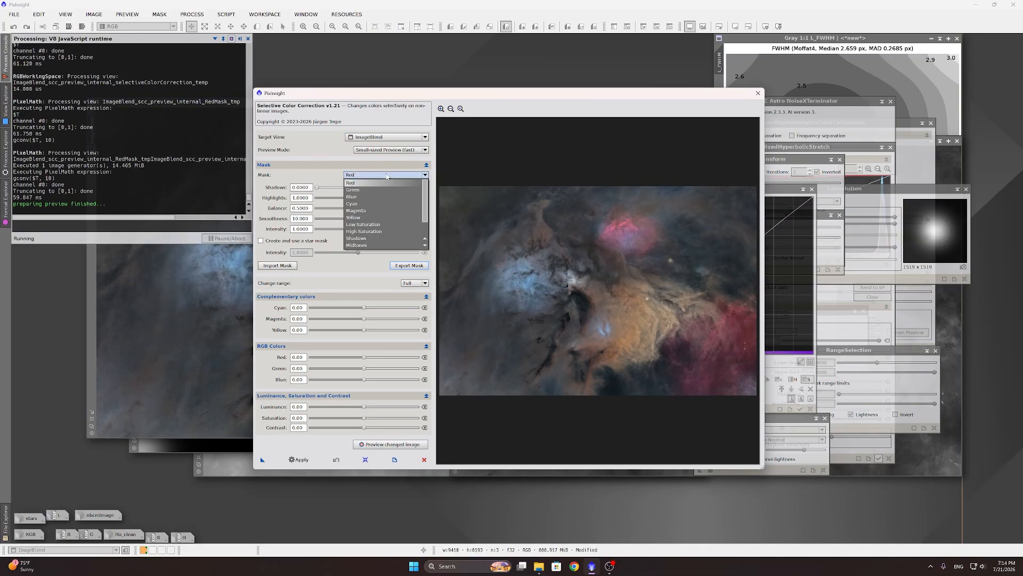
{"action": "left_click", "coordinate": [369, 225]}
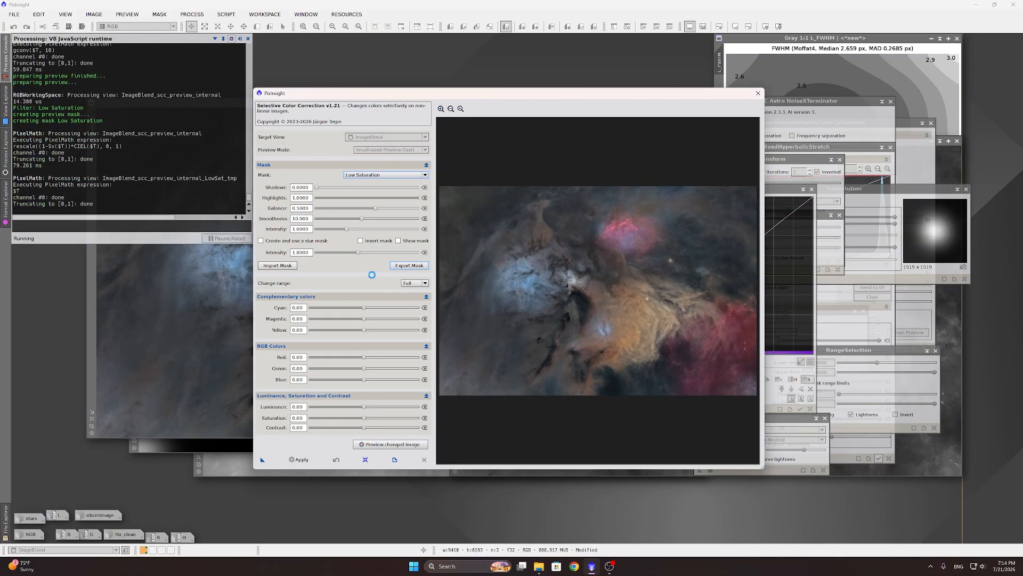
{"action": "left_click_drag", "start_coordinate": [364, 320], "coordinate": [360, 320]}
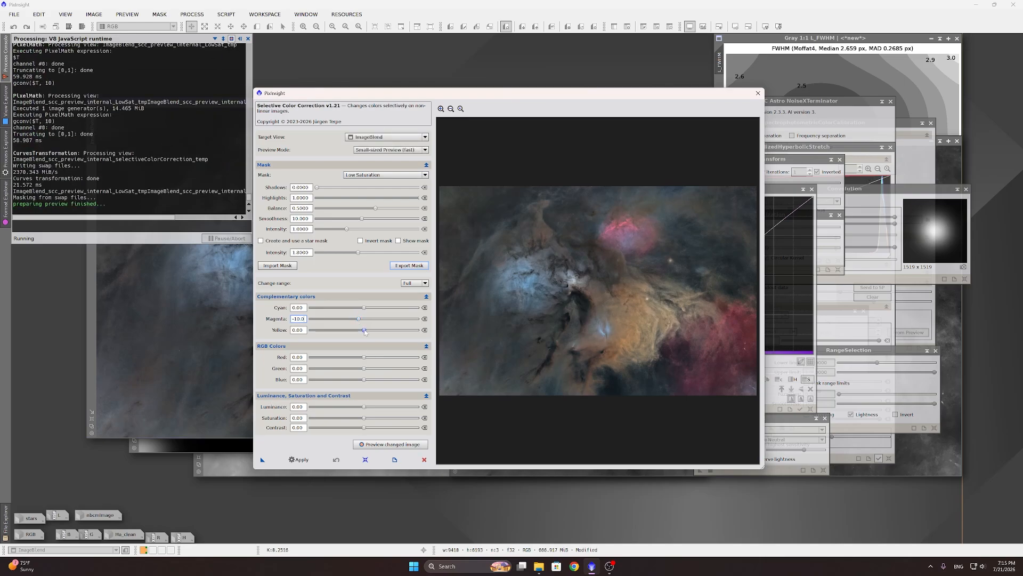
{"action": "left_click_drag", "start_coordinate": [364, 331], "coordinate": [367, 331]}
{"action": "left_click_drag", "start_coordinate": [365, 370], "coordinate": [363, 370]}
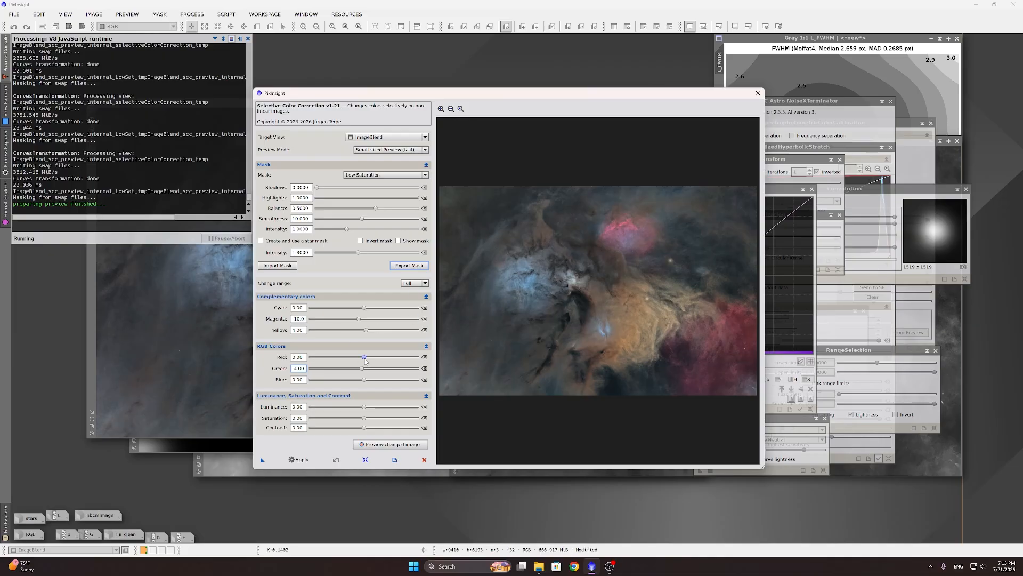
{"action": "left_click_drag", "start_coordinate": [365, 359], "coordinate": [366, 359]}
{"action": "left_click_drag", "start_coordinate": [364, 418], "coordinate": [373, 420]}
{"action": "left_click", "coordinate": [299, 459]}
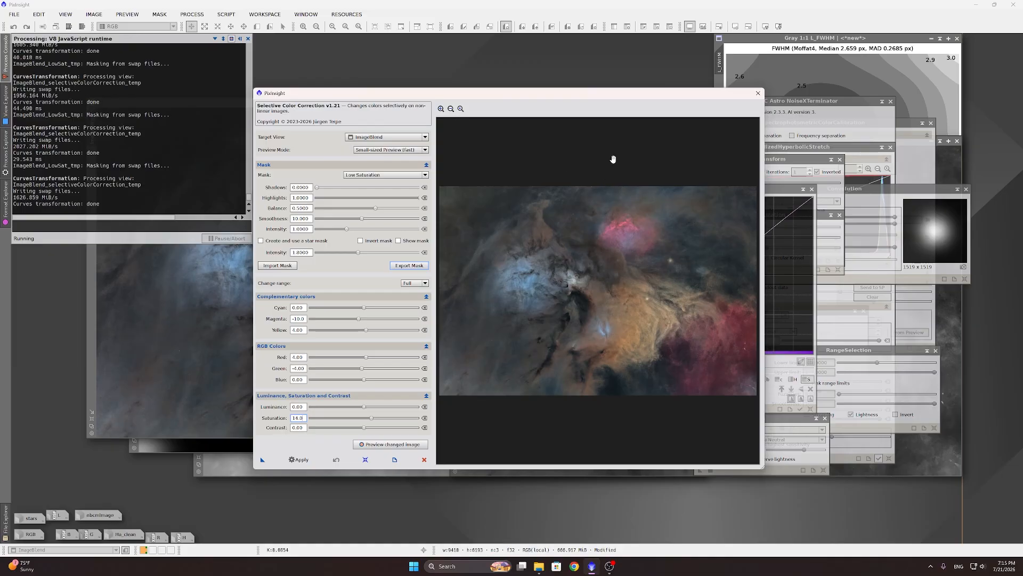
{"action": "left_click", "coordinate": [758, 93]}
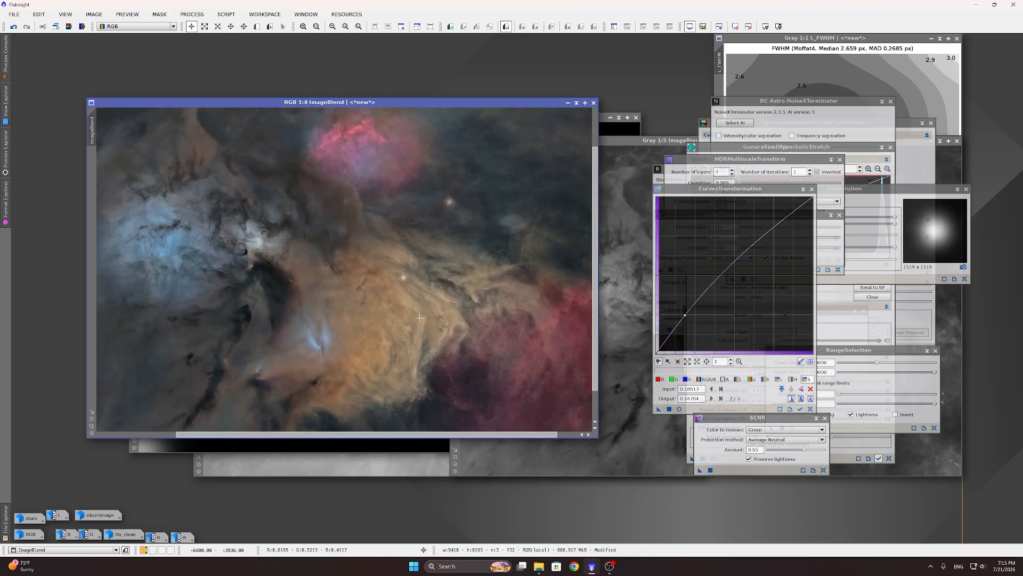
{"action": "scroll", "coordinate": [366, 318], "scroll_direction": "down", "scroll_amount": 1}
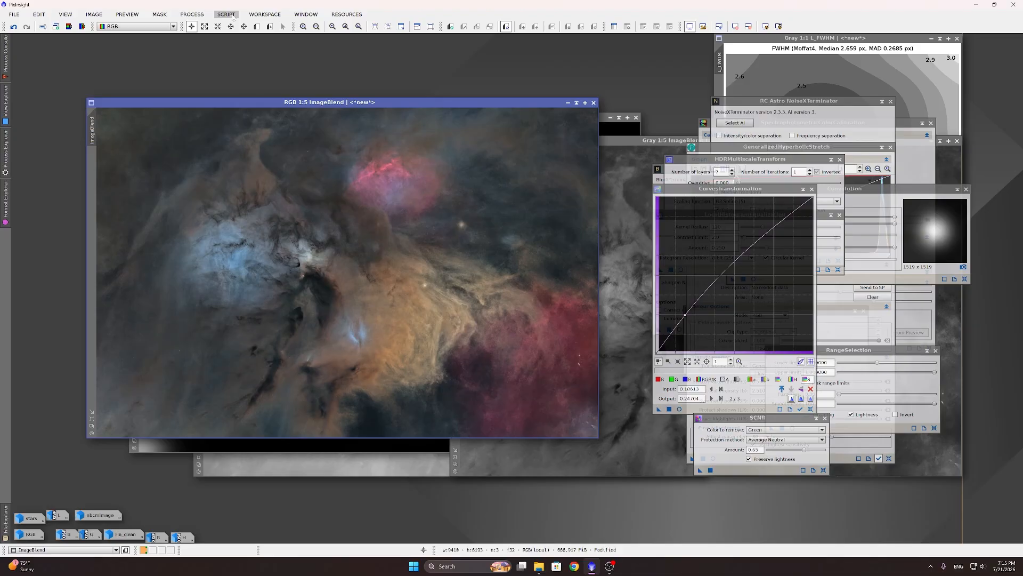
{"action": "double_click", "coordinate": [111, 513]}
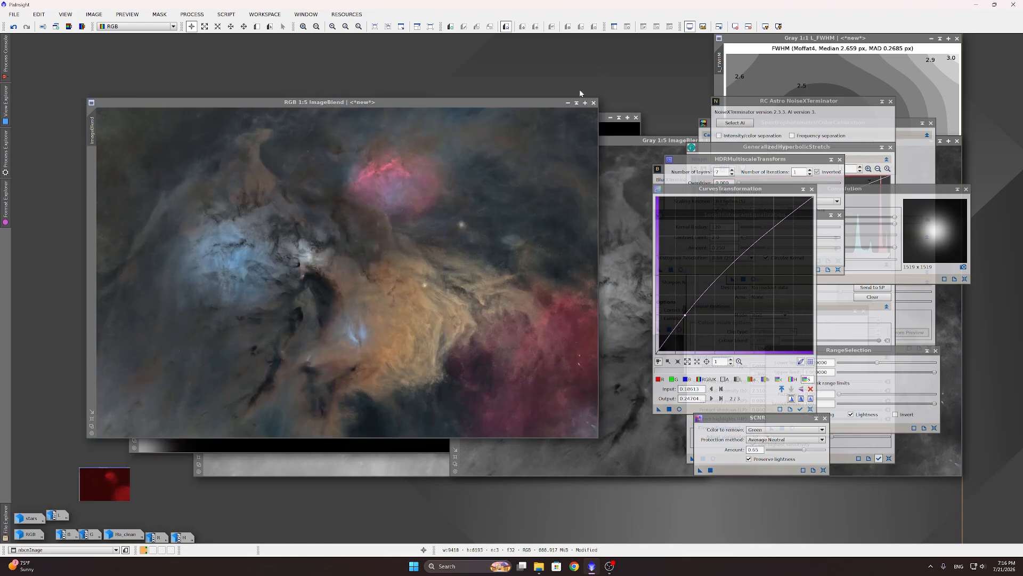
{"action": "left_click", "coordinate": [597, 88]}
Step: Set up the Image Blend script in Screen mode with ImageBlend as base and nbcmImage as blend layer
{"action": "left_click", "coordinate": [226, 14]}
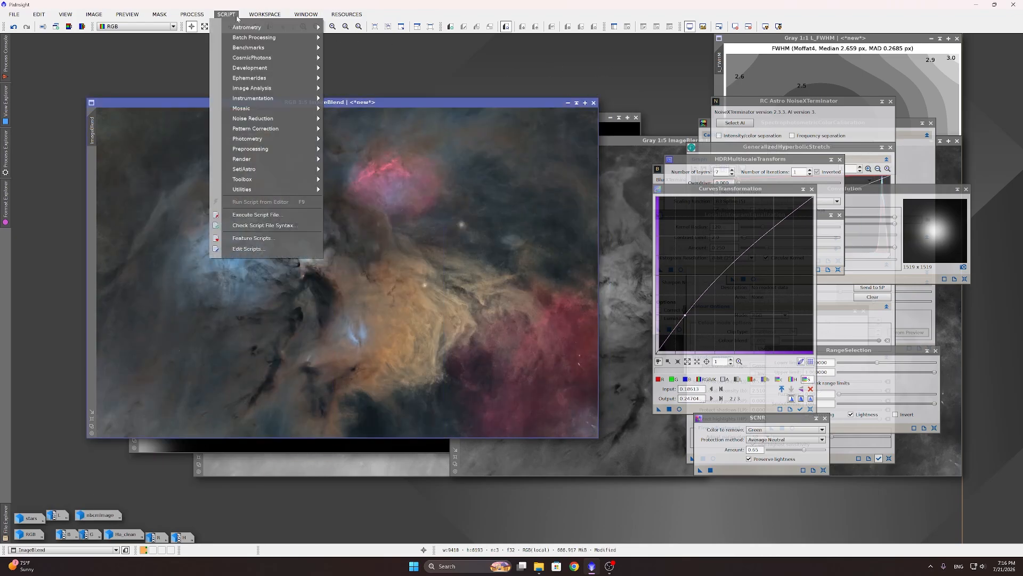
{"action": "mouse_move", "coordinate": [272, 191]}
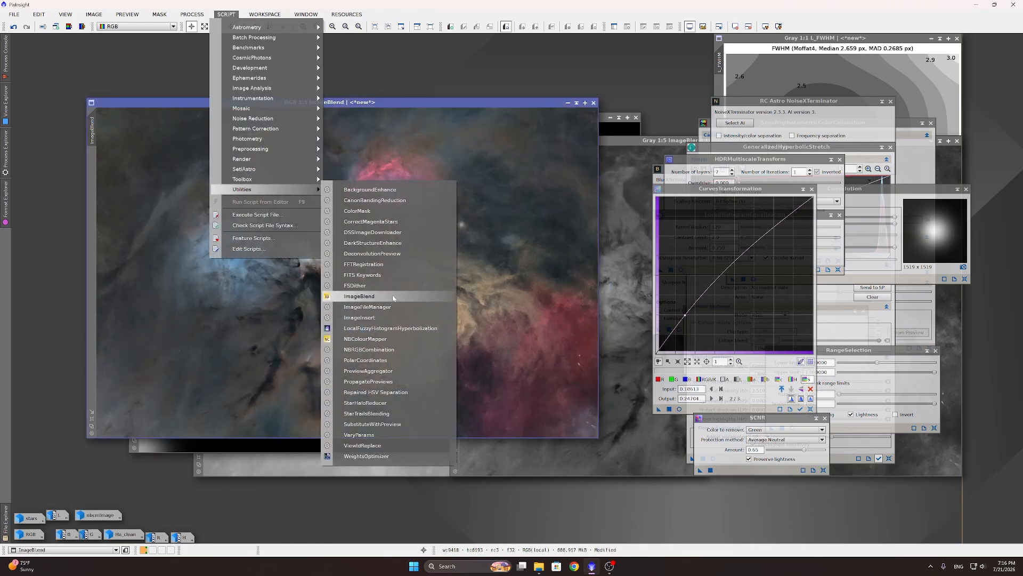
{"action": "left_click", "coordinate": [359, 296]}
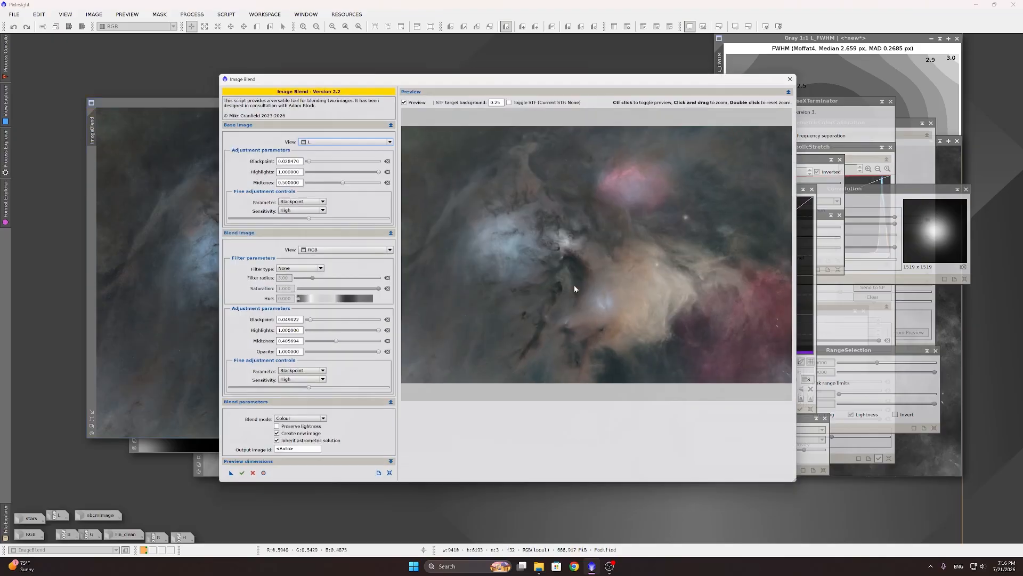
{"action": "left_click", "coordinate": [384, 482]}
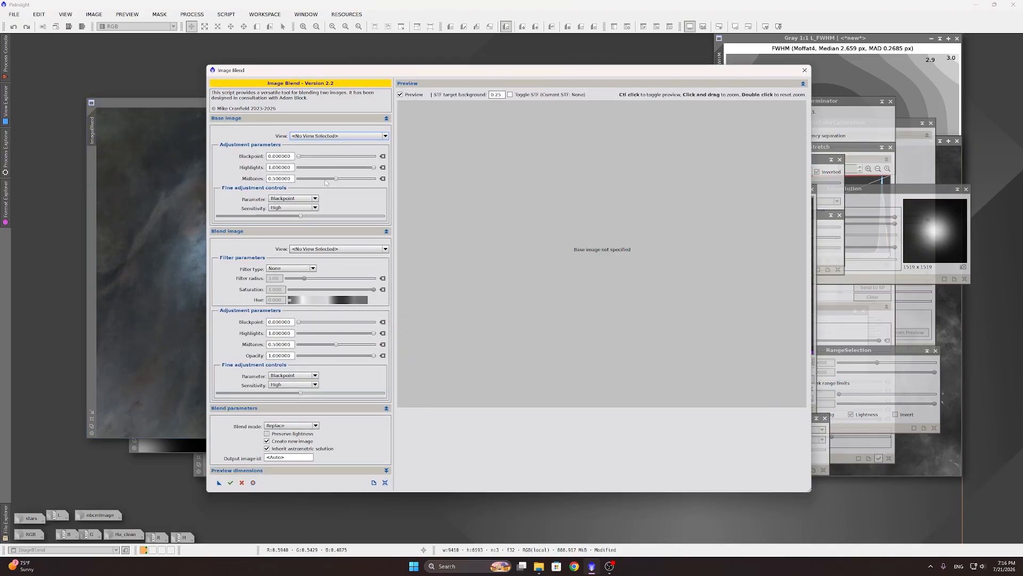
{"action": "left_click", "coordinate": [300, 426]}
{"action": "scroll", "coordinate": [299, 449], "scroll_direction": "down", "scroll_amount": 5}
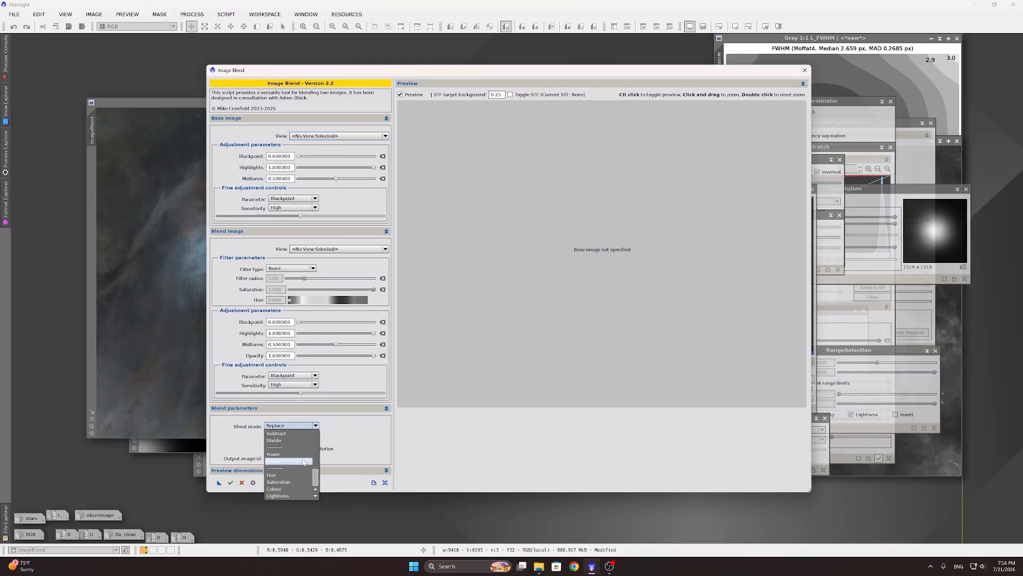
{"action": "scroll", "coordinate": [292, 466], "scroll_direction": "up", "scroll_amount": 4}
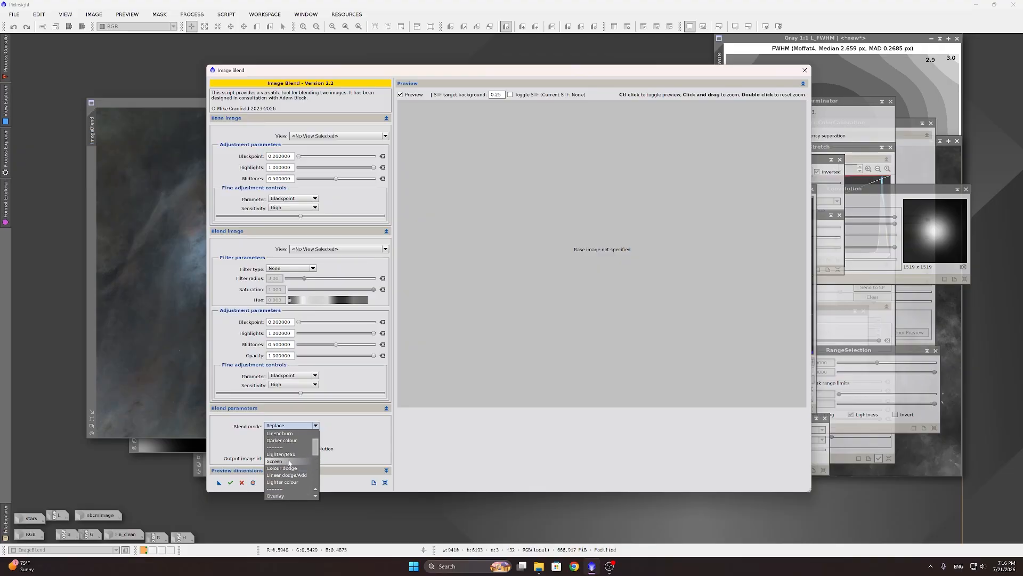
{"action": "left_click", "coordinate": [287, 460]}
{"action": "left_click", "coordinate": [324, 136]}
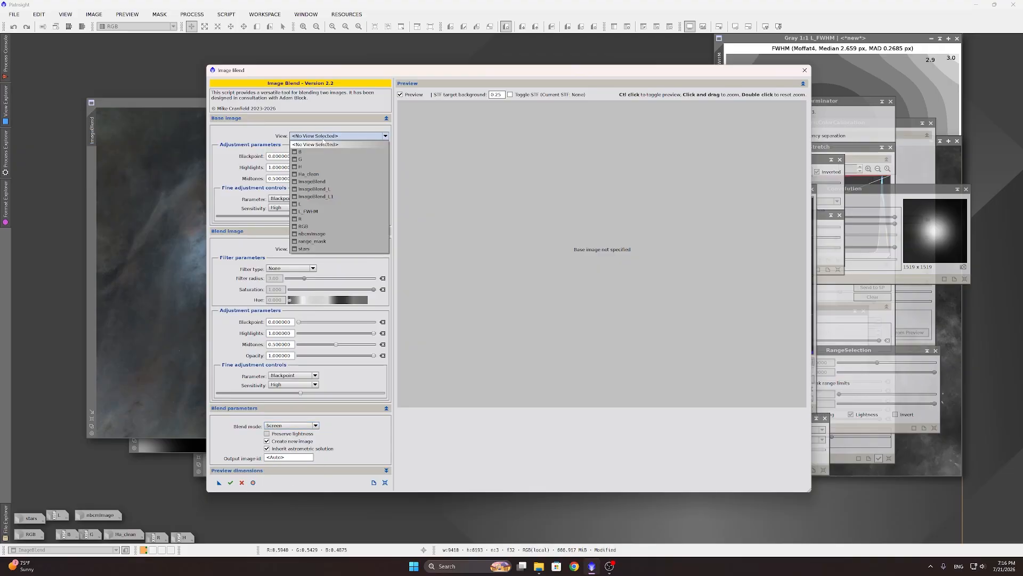
{"action": "left_click", "coordinate": [327, 182]}
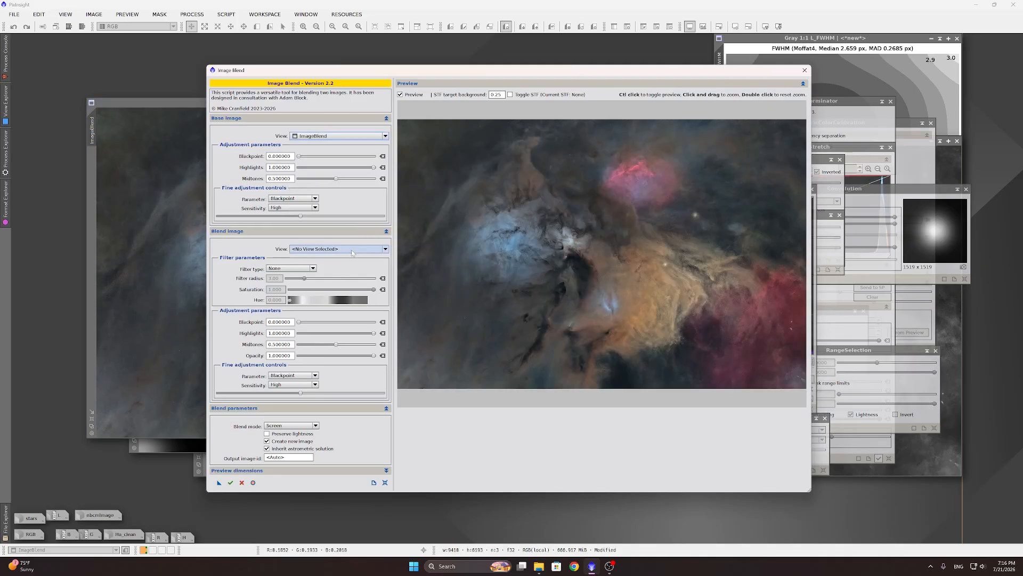
{"action": "left_click", "coordinate": [352, 251]}
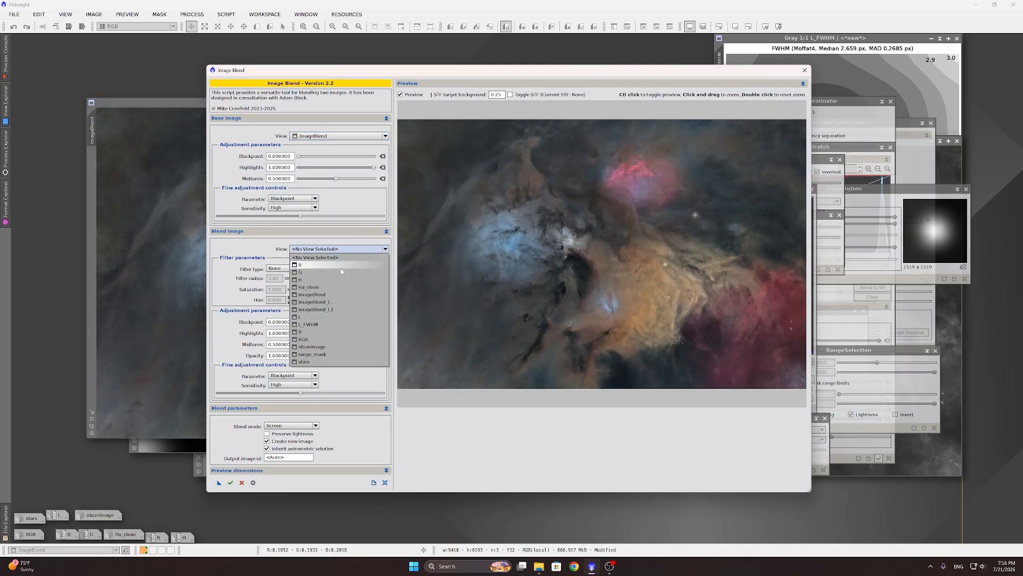
{"action": "left_click", "coordinate": [327, 349]}
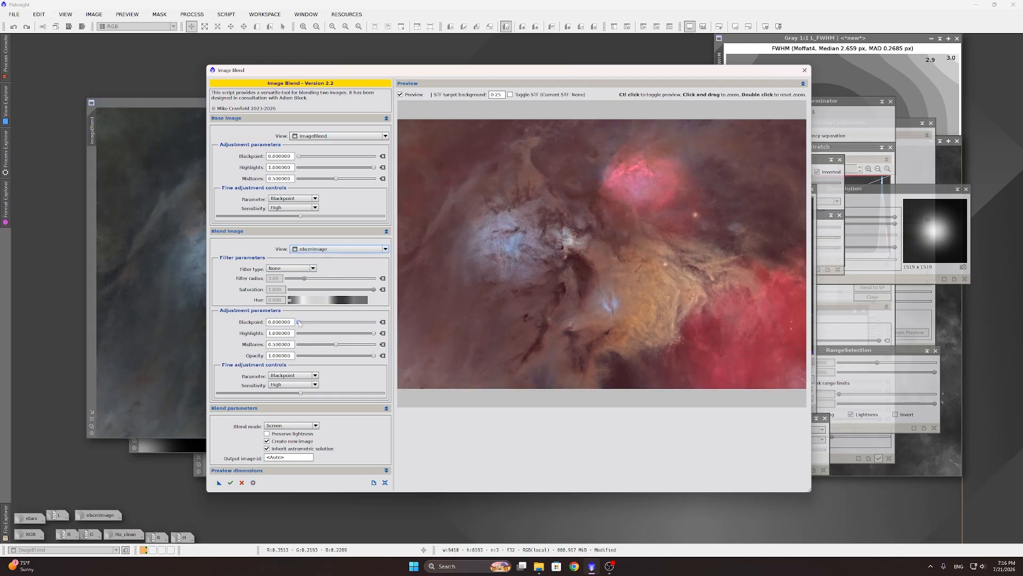
Step: Set the blend layer's black point to about 0.167 and execute the screen blend
{"action": "left_click_drag", "start_coordinate": [299, 322], "coordinate": [313, 326]}
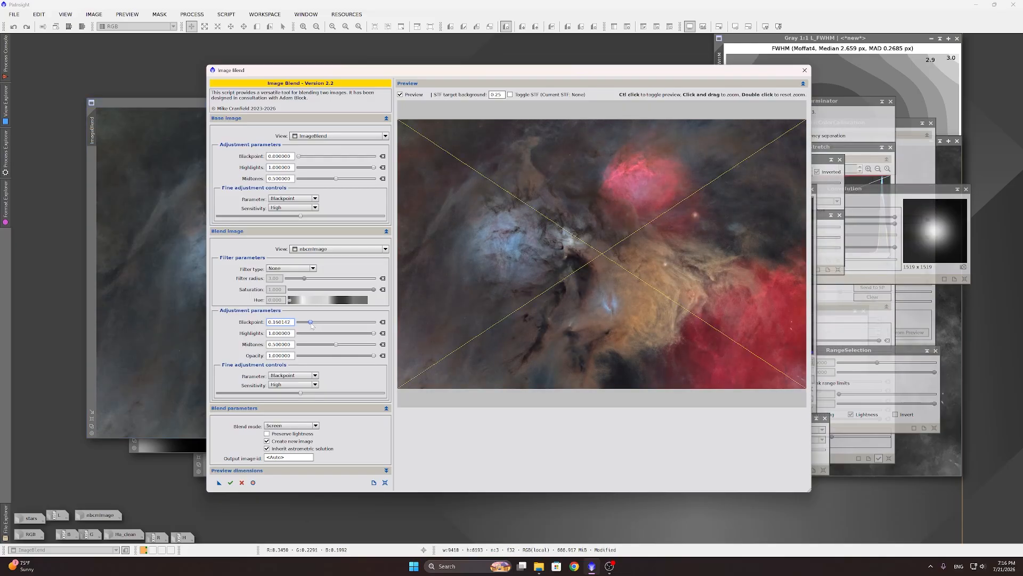
{"action": "left_click_drag", "start_coordinate": [313, 325], "coordinate": [311, 326]}
{"action": "left_click_drag", "start_coordinate": [310, 325], "coordinate": [309, 326]}
{"action": "left_click_drag", "start_coordinate": [310, 326], "coordinate": [310, 324]}
{"action": "left_click", "coordinate": [231, 482]}
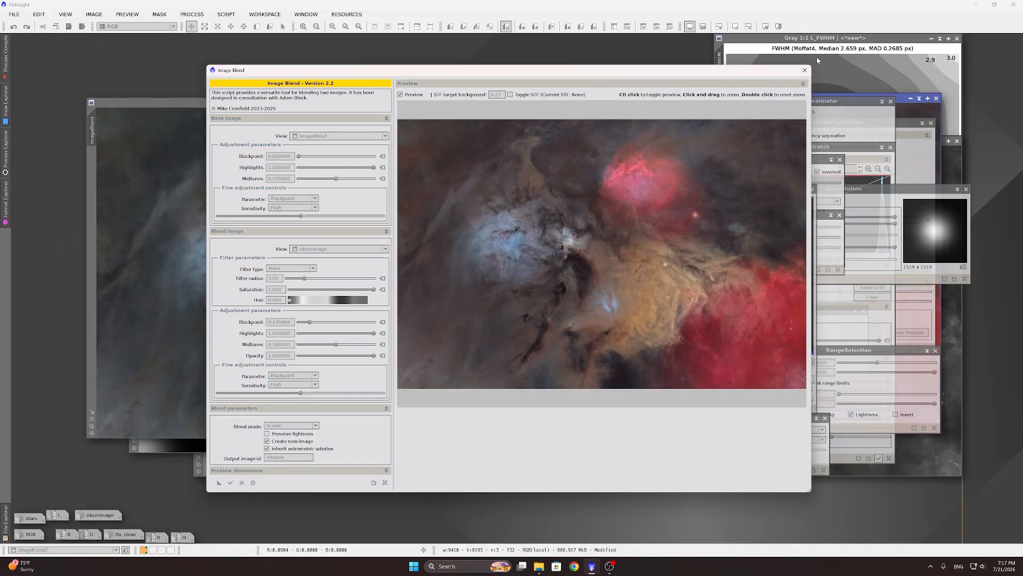
Step: Close the Image Blend script and place ImageBlend2 beside ImageBlend for comparison
{"action": "left_click", "coordinate": [804, 70]}
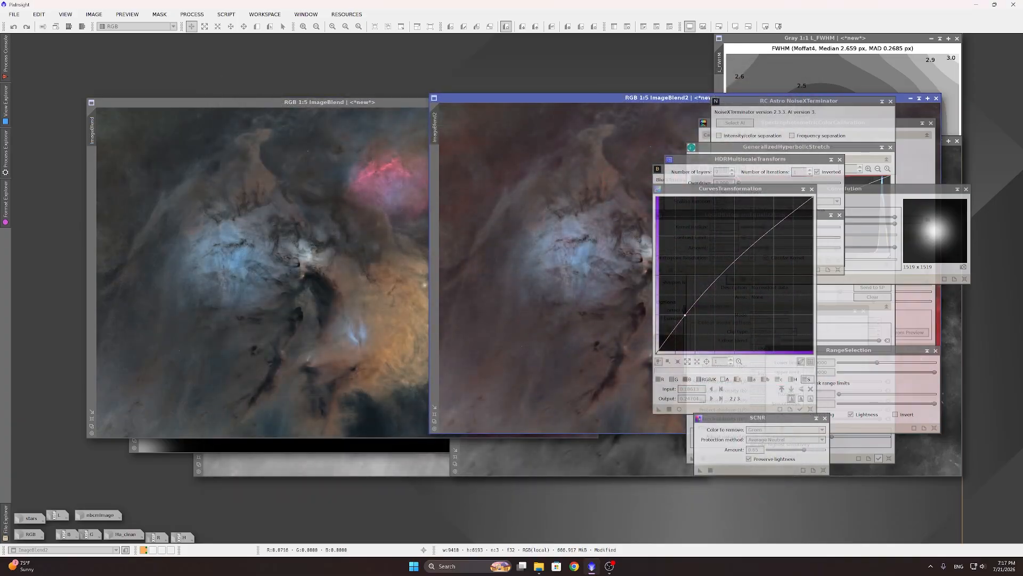
{"action": "left_click_drag", "start_coordinate": [526, 99], "coordinate": [197, 119]}
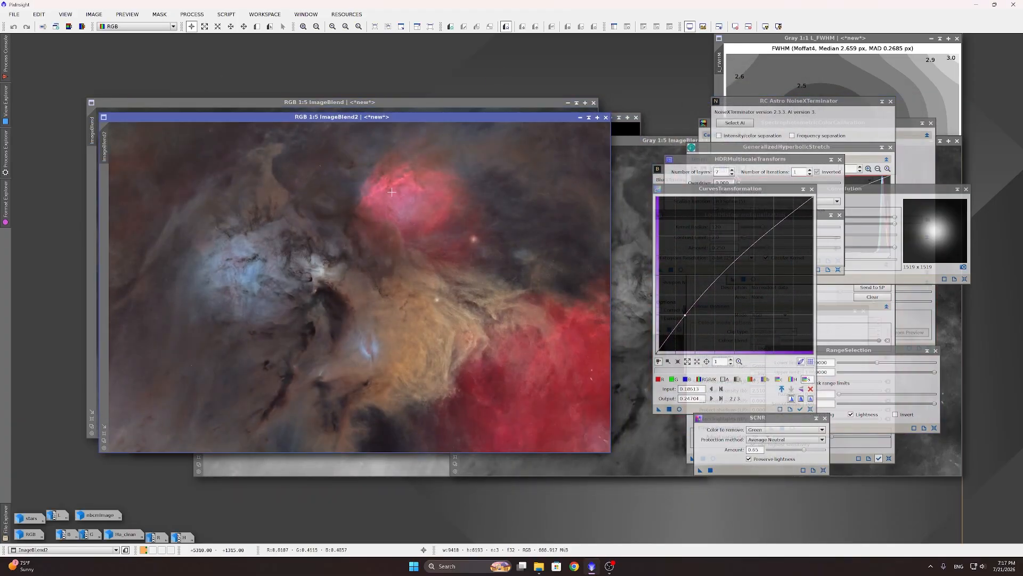
{"action": "left_click", "coordinate": [407, 103]}
{"action": "left_click", "coordinate": [603, 240]}
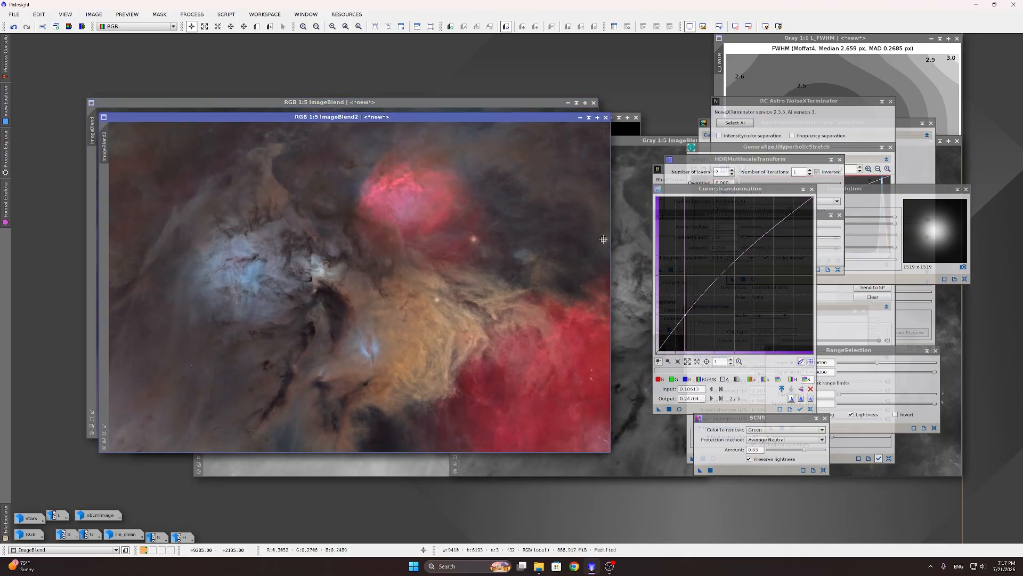
{"action": "left_click", "coordinate": [393, 104]}
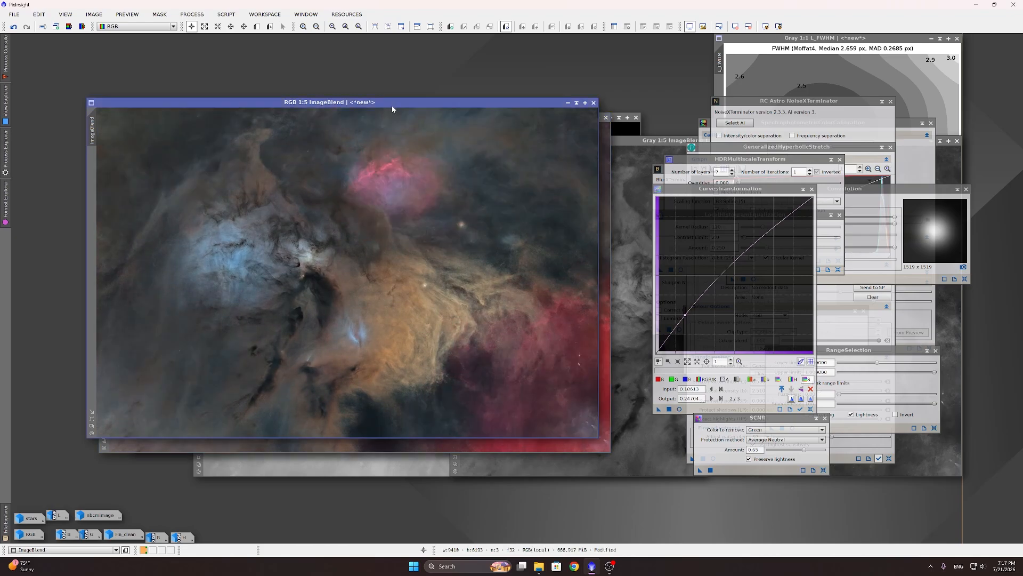
{"action": "left_click", "coordinate": [602, 193]}
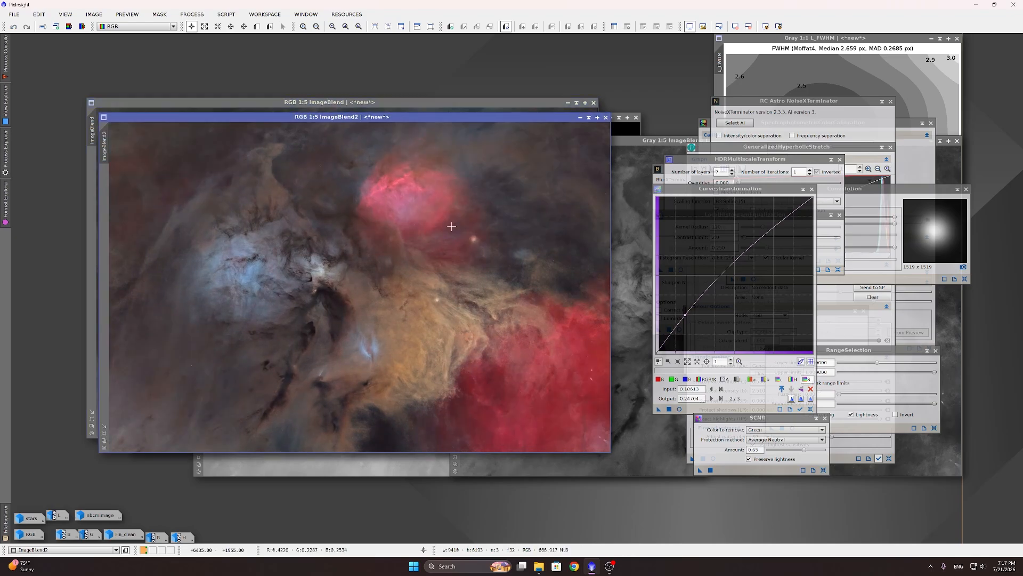
Step: Zoom in and alternate between ImageBlend and ImageBlend2 to compare fine detail
{"action": "scroll", "coordinate": [383, 178], "scroll_direction": "up", "scroll_amount": 4}
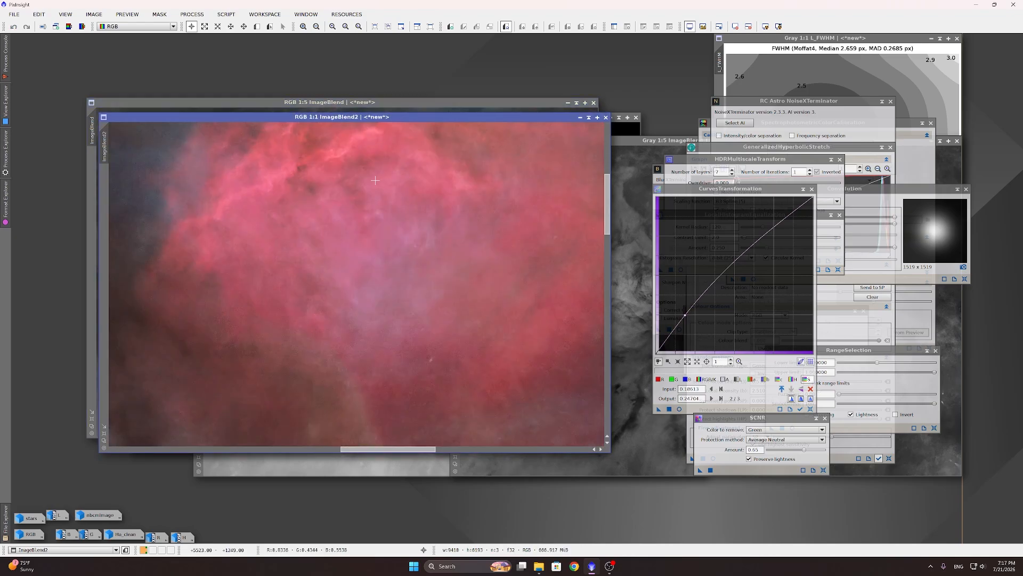
{"action": "left_click", "coordinate": [331, 100]}
{"action": "scroll", "coordinate": [390, 178], "scroll_direction": "up", "scroll_amount": 4}
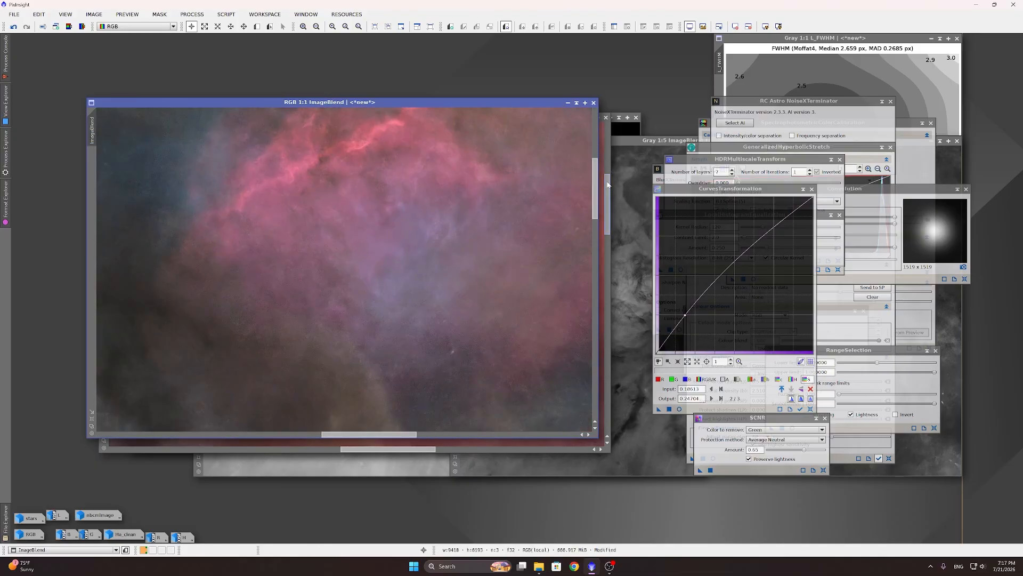
{"action": "left_click", "coordinate": [607, 202]}
{"action": "scroll", "coordinate": [397, 227], "scroll_direction": "down", "scroll_amount": 1}
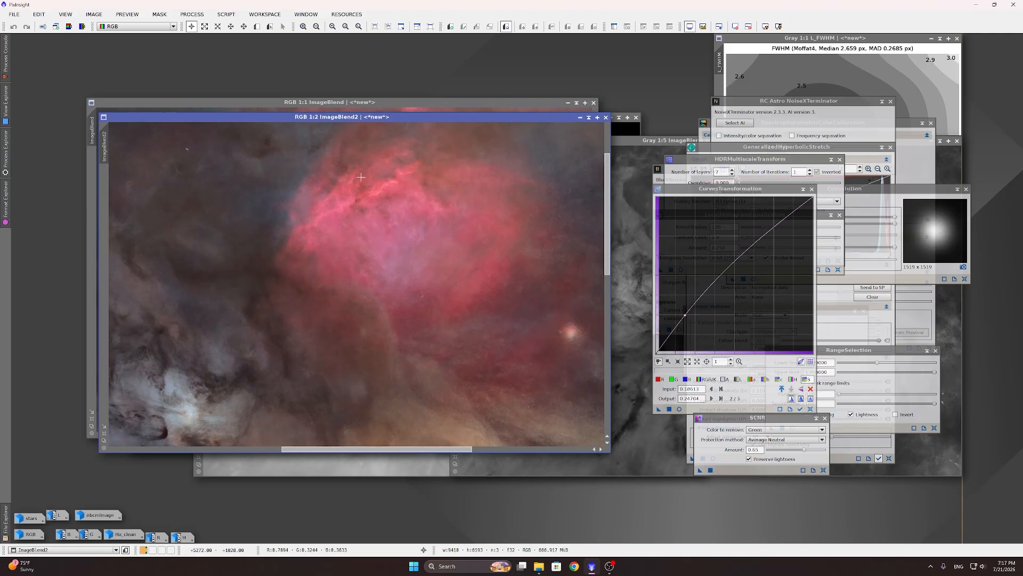
{"action": "scroll", "coordinate": [361, 176], "scroll_direction": "down", "scroll_amount": 3}
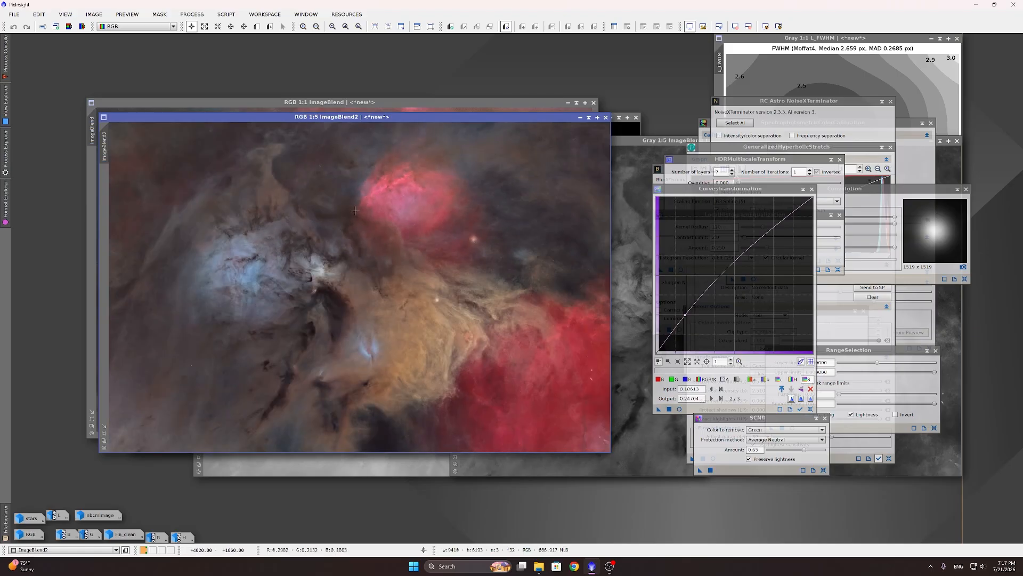
{"action": "scroll", "coordinate": [394, 200], "scroll_direction": "up", "scroll_amount": 3}
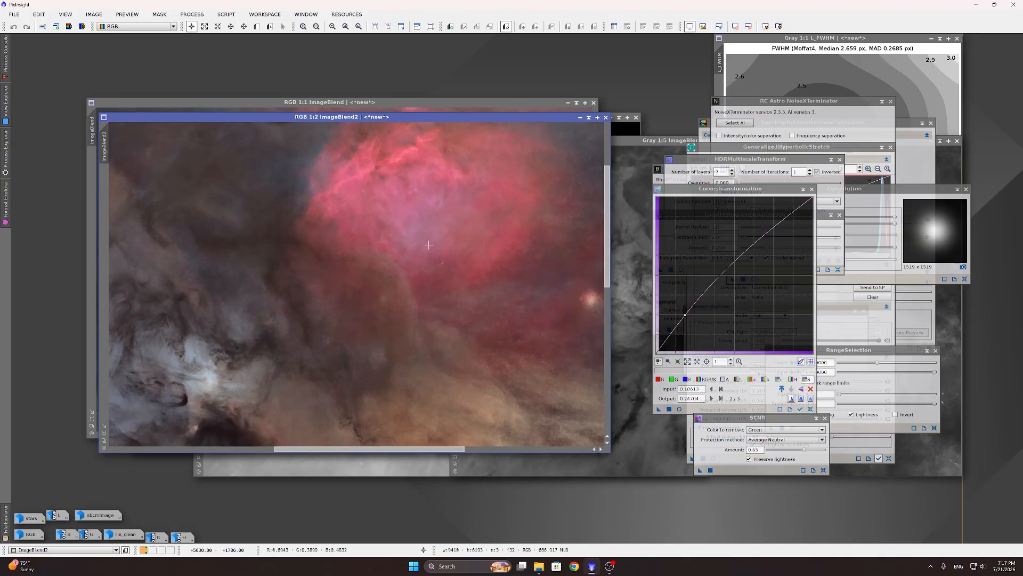
{"action": "scroll", "coordinate": [428, 244], "scroll_direction": "down", "scroll_amount": 4}
{"action": "scroll", "coordinate": [432, 249], "scroll_direction": "up", "scroll_amount": 1}
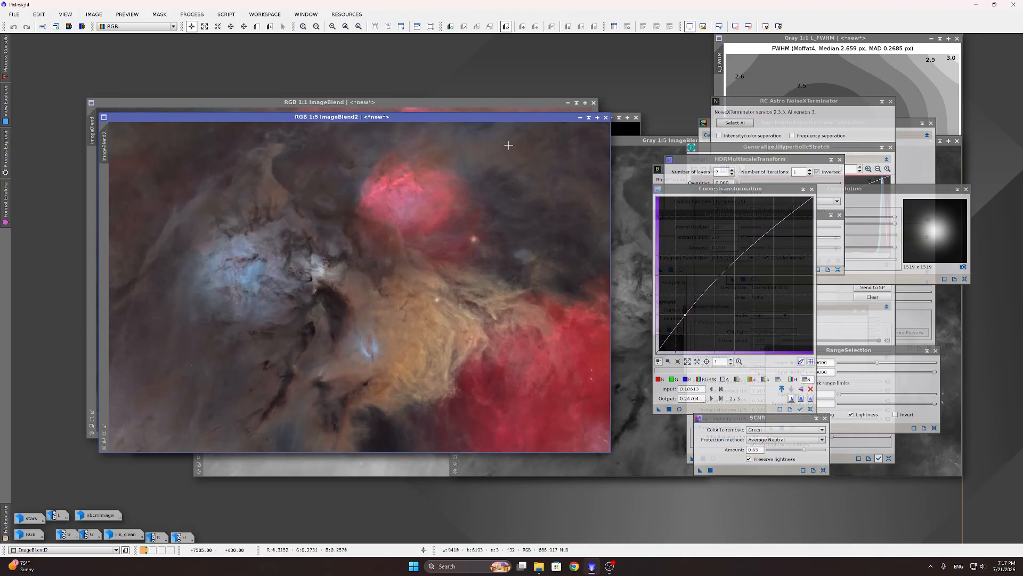
Step: Close ImageBlend2, keeping ImageBlend as the working image
{"action": "left_click", "coordinate": [606, 117]}
{"action": "scroll", "coordinate": [402, 229], "scroll_direction": "down", "scroll_amount": 2}
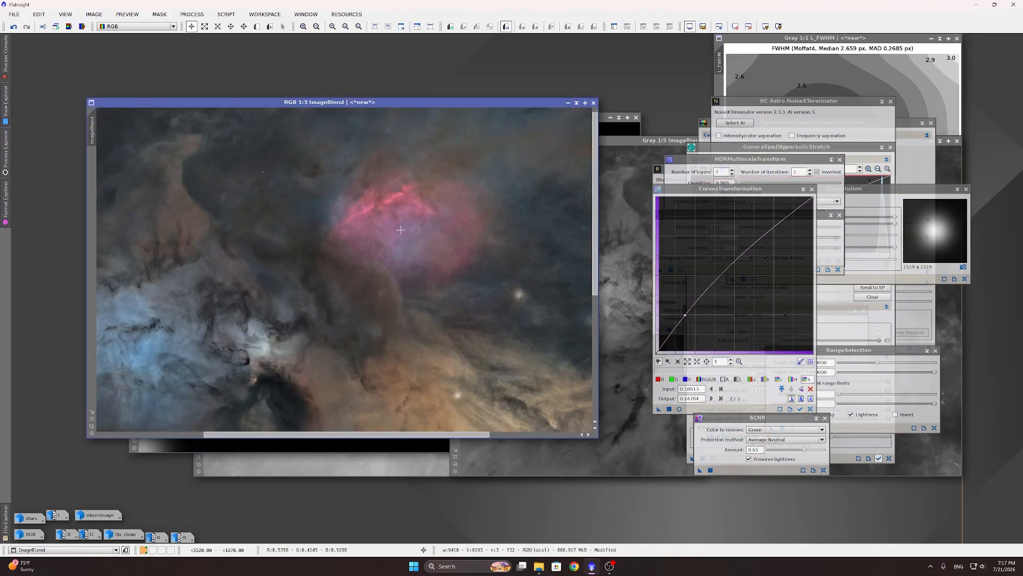
{"action": "scroll", "coordinate": [457, 210], "scroll_direction": "down", "scroll_amount": 1}
{"action": "scroll", "coordinate": [451, 184], "scroll_direction": "down", "scroll_amount": 1}
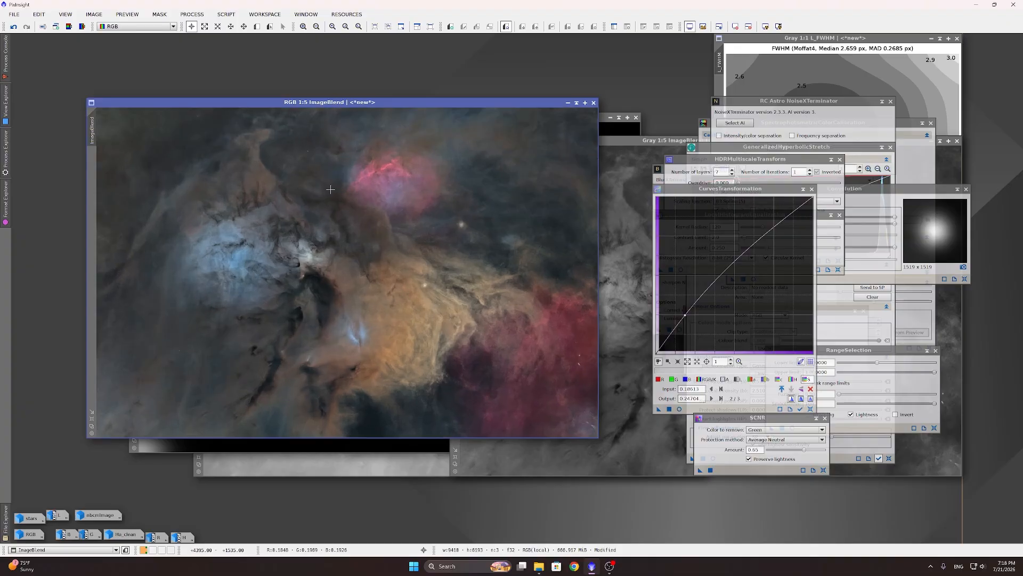
Step: Launch the FAME script and zoom and centre its preview on the red nebula
{"action": "left_click", "coordinate": [229, 16]}
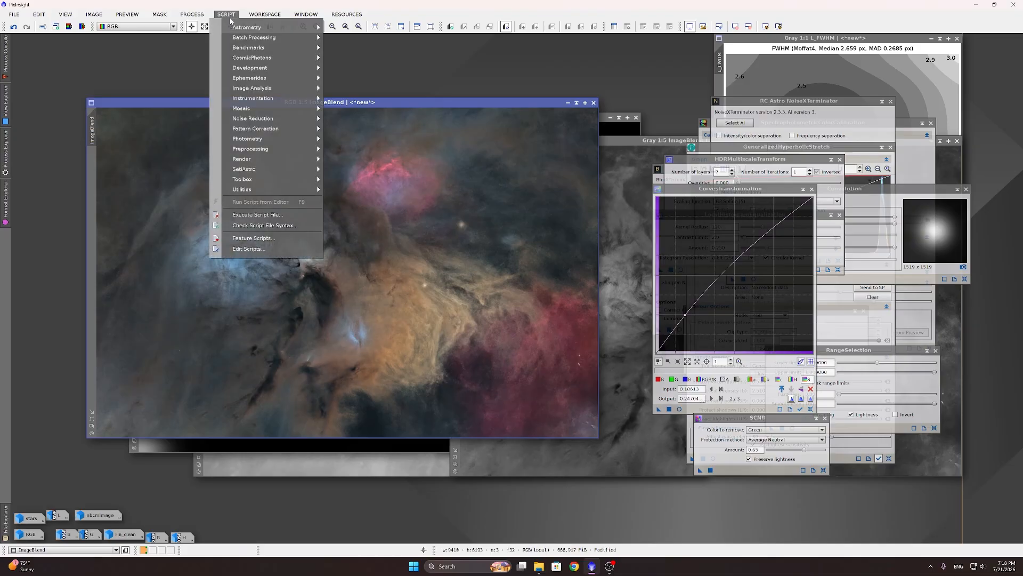
{"action": "mouse_move", "coordinate": [300, 170]}
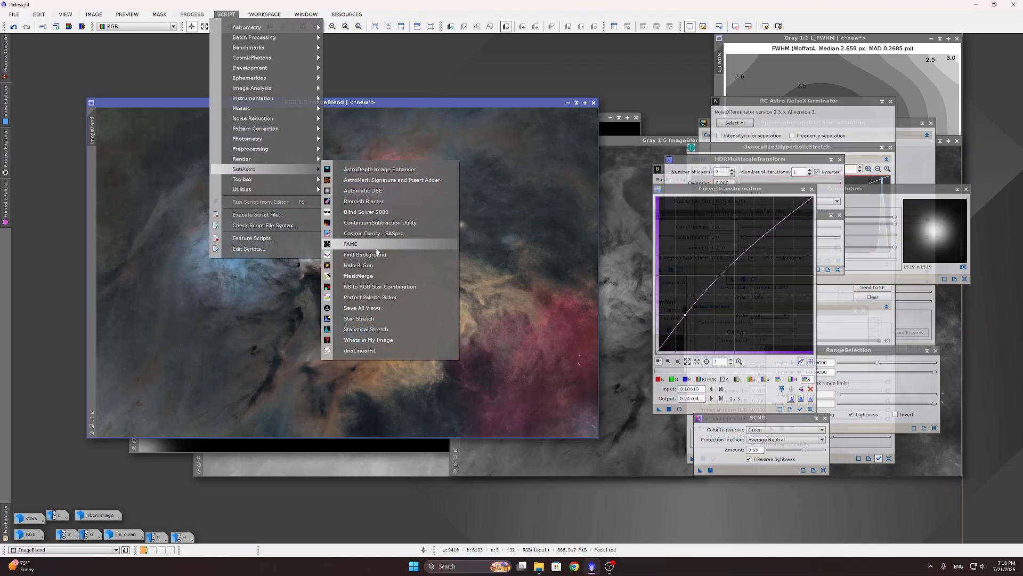
{"action": "left_click", "coordinate": [351, 244]}
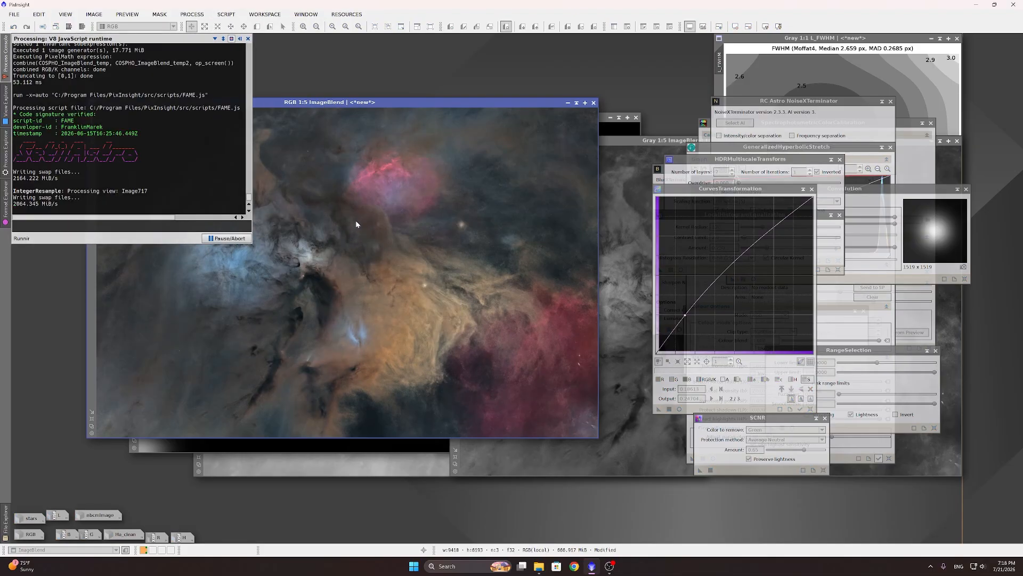
{"action": "scroll", "coordinate": [565, 267], "scroll_direction": "down", "scroll_amount": 9}
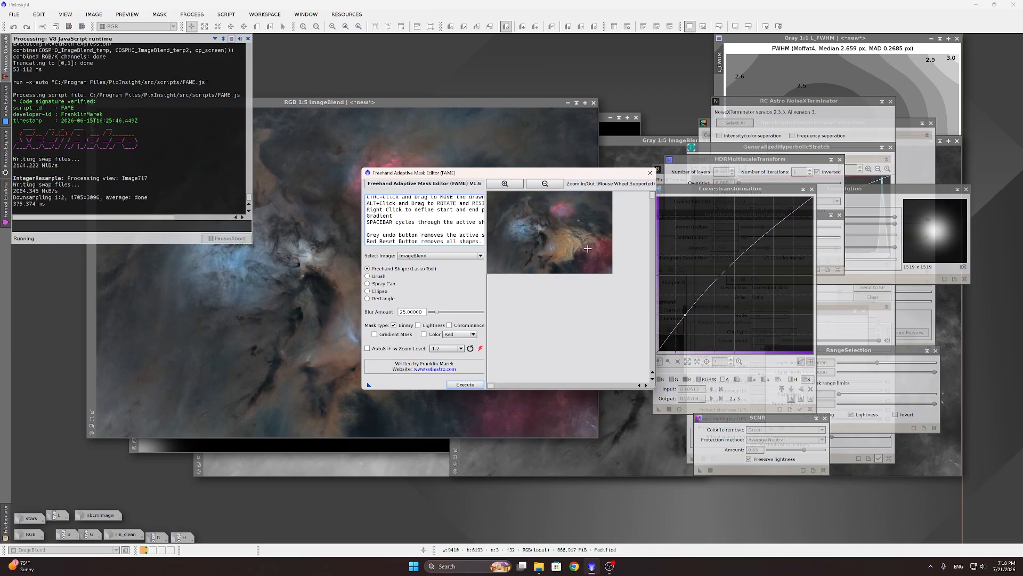
{"action": "scroll", "coordinate": [588, 248], "scroll_direction": "up", "scroll_amount": 3}
{"action": "left_click_drag", "start_coordinate": [639, 276], "coordinate": [541, 283]}
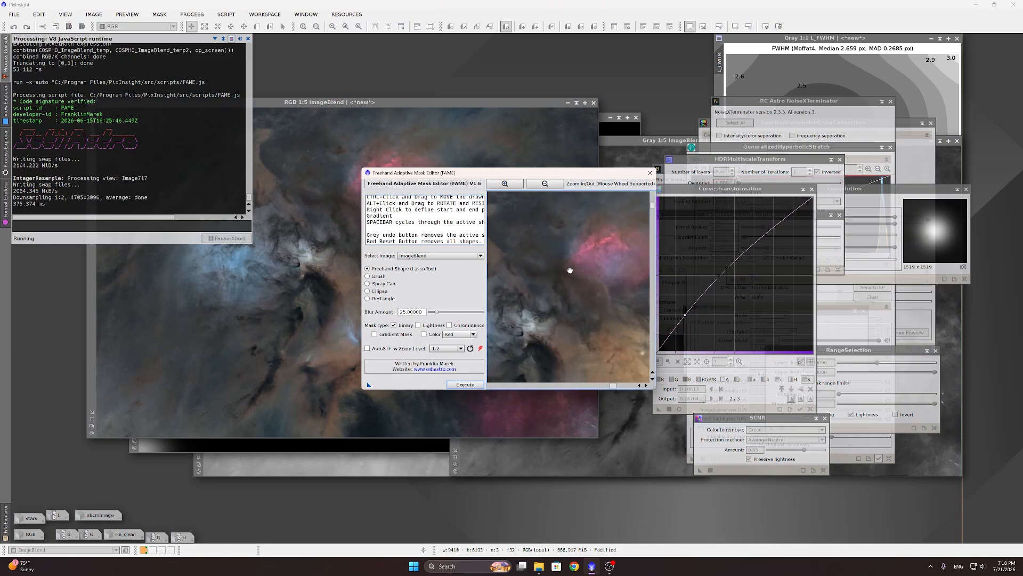
{"action": "scroll", "coordinate": [598, 290], "scroll_direction": "up", "scroll_amount": 2}
{"action": "left_click_drag", "start_coordinate": [599, 291], "coordinate": [542, 293]}
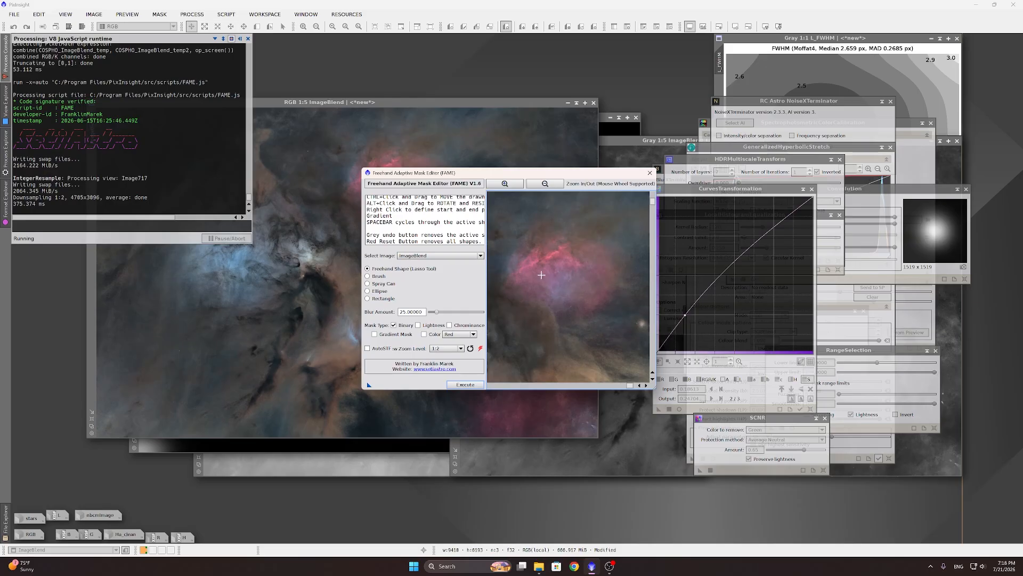
Step: Draw a freehand lasso around the red nebula and generate the mask with blur 60
{"action": "mouse_move", "coordinate": [501, 282]}
{"action": "left_mouse_down"}
{"action": "mouse_move", "coordinate": [524, 251]}
{"action": "mouse_move", "coordinate": [589, 233]}
{"action": "left_mouse_up"}
{"action": "mouse_move", "coordinate": [502, 283]}
{"action": "left_mouse_down"}
{"action": "mouse_move", "coordinate": [555, 236]}
{"action": "mouse_move", "coordinate": [603, 242]}
{"action": "mouse_move", "coordinate": [621, 267]}
{"action": "mouse_move", "coordinate": [607, 305]}
{"action": "mouse_move", "coordinate": [571, 314]}
{"action": "mouse_move", "coordinate": [512, 295]}
{"action": "mouse_move", "coordinate": [503, 280]}
{"action": "left_mouse_up"}
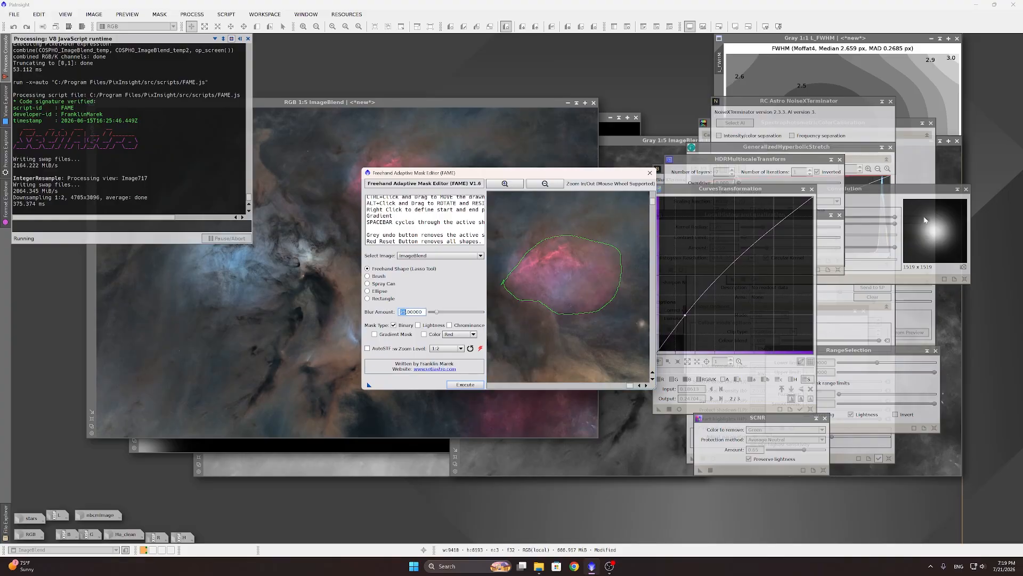
{"action": "key", "text": "Return"}
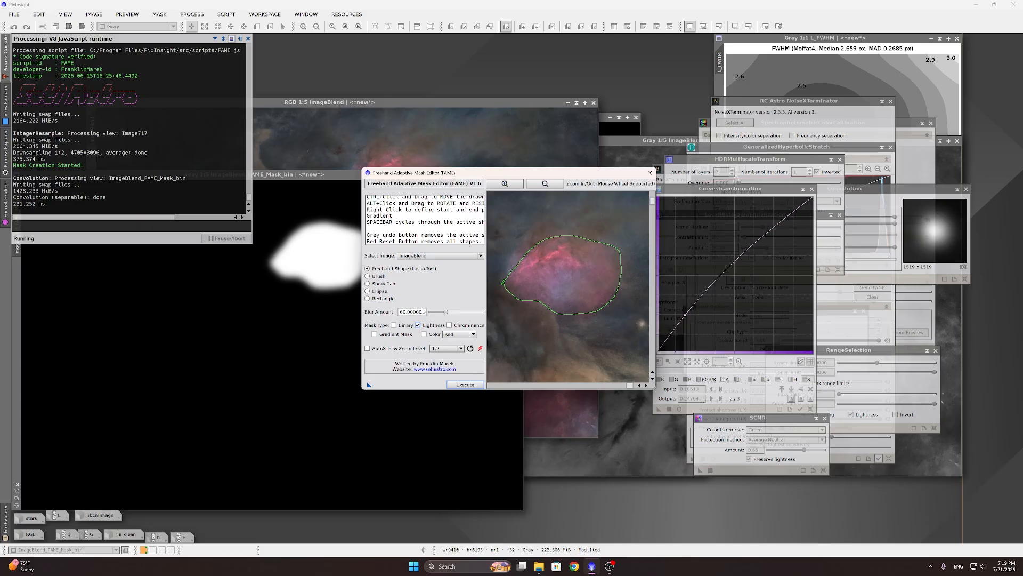
Step: Generate the blurred FAME mask, close the editor, and discard the binary mask unsaved
{"action": "left_click", "coordinate": [468, 385]}
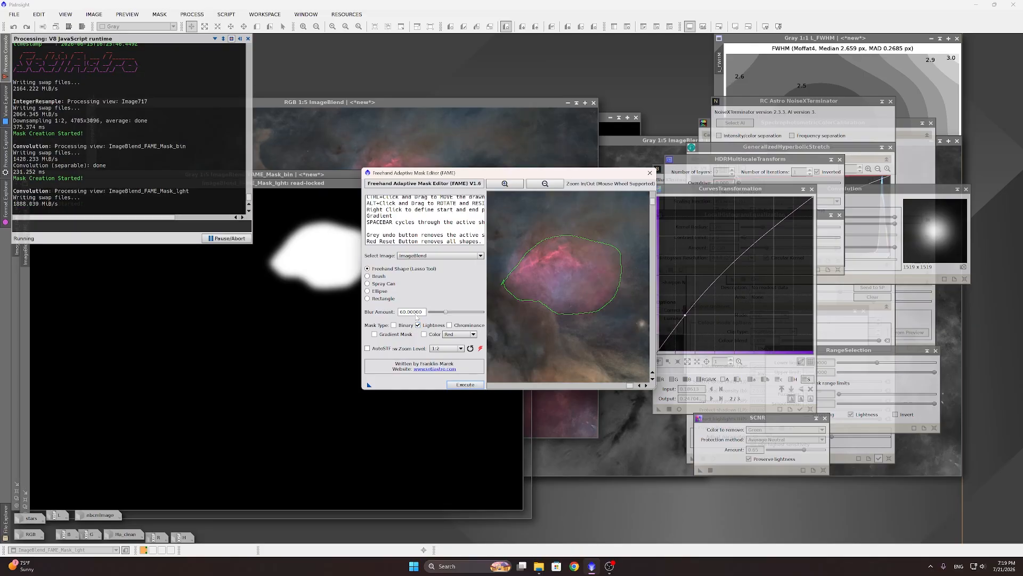
{"action": "left_click", "coordinate": [649, 173]}
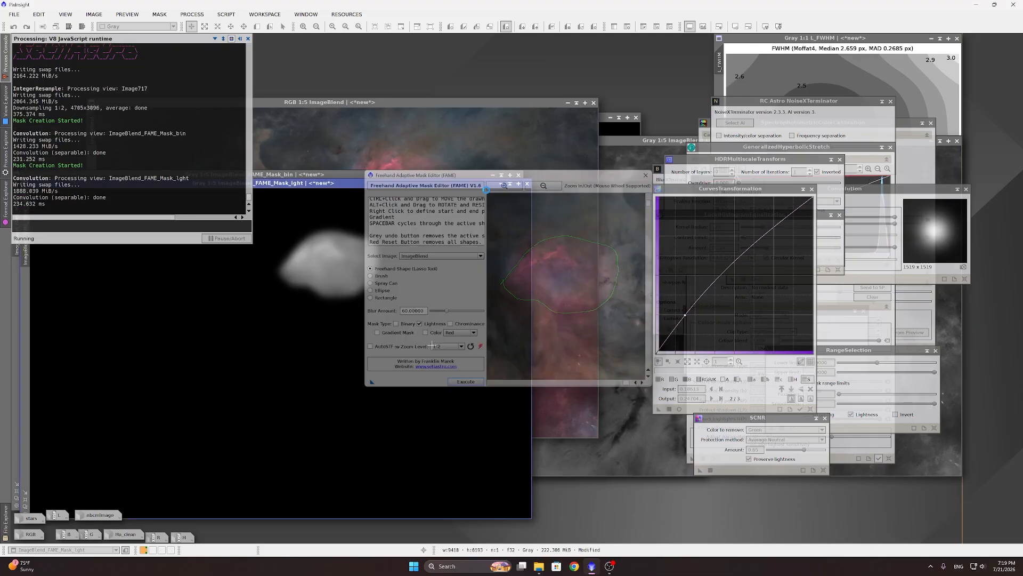
{"action": "left_click_drag", "start_coordinate": [363, 183], "coordinate": [391, 187]}
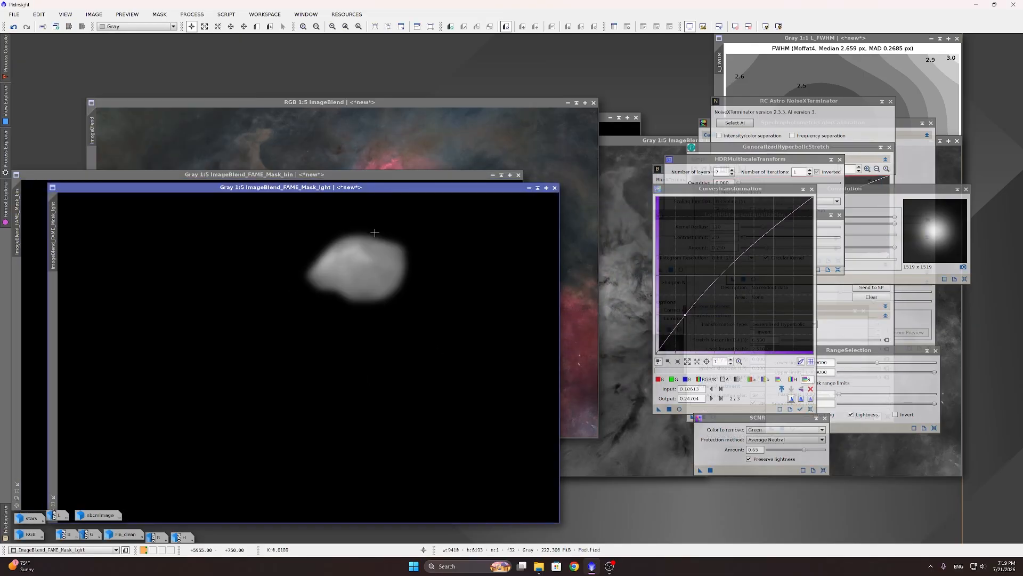
{"action": "left_click", "coordinate": [520, 175]}
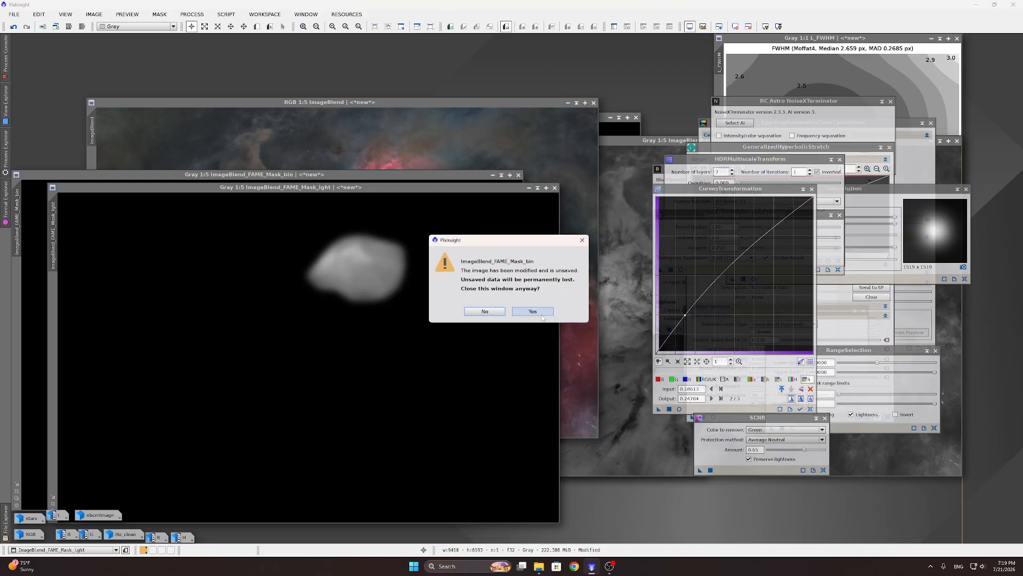
Step: Invert the Mask_lght mask with Ctrl+I and apply it to ImageBlend
{"action": "left_click_drag", "start_coordinate": [311, 188], "coordinate": [375, 141]}
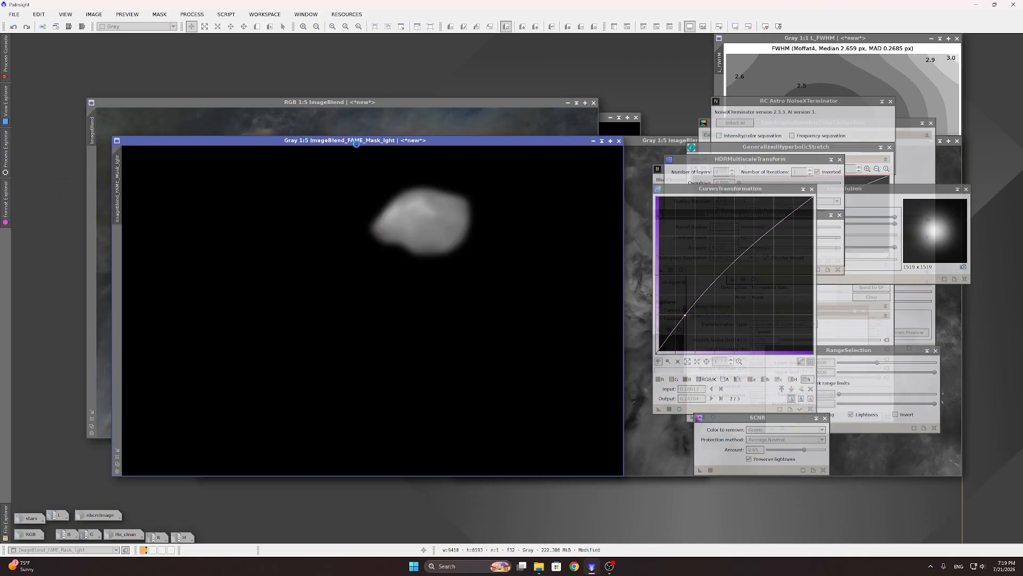
{"action": "key", "text": "ctrl+i"}
{"action": "left_click_drag", "start_coordinate": [118, 184], "coordinate": [97, 189]}
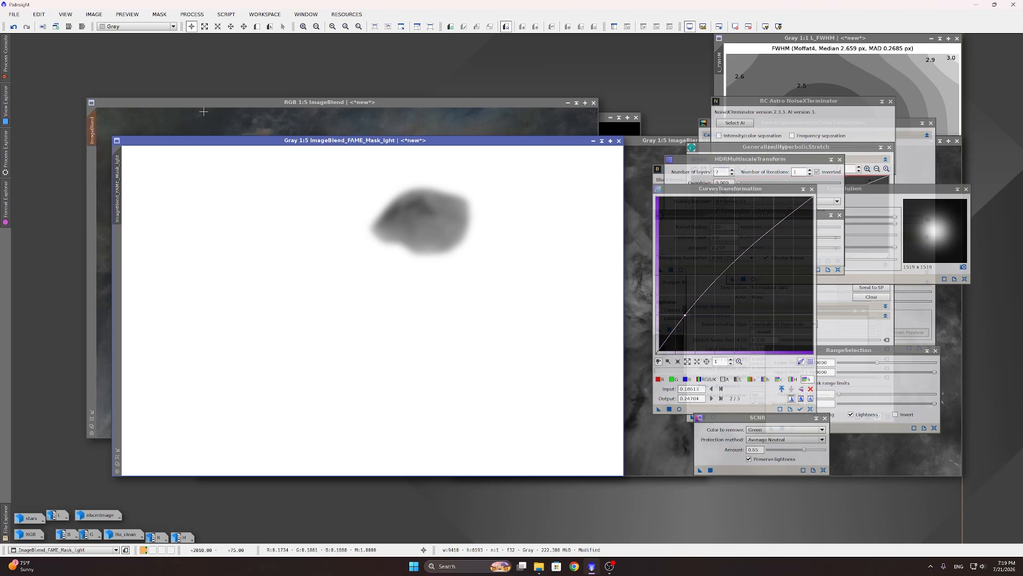
Step: Hide the mask overlay, then screen-blend mbcmImage into ImageBlend with the ImageBlend script
{"action": "key", "text": "ctrl+k"}
{"action": "key", "text": "ctrl+k"}
{"action": "key", "text": "ctrl+k"}
{"action": "key", "text": "ctrl+k"}
{"action": "key", "text": "ctrl+k"}
{"action": "key", "text": "ctrl+k"}
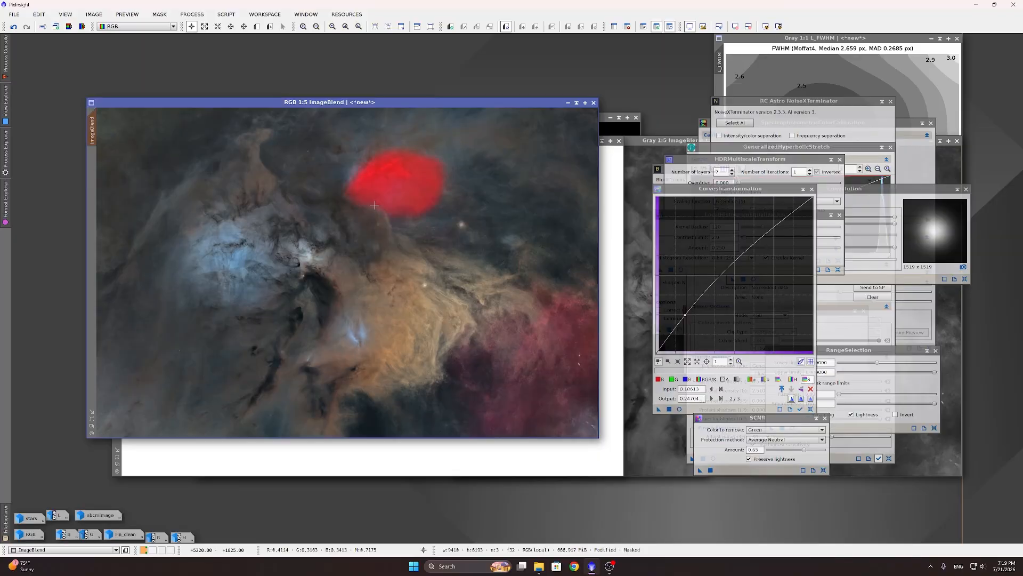
{"action": "key", "text": "ctrl+k"}
{"action": "key", "text": "ctrl+k"}
{"action": "key", "text": "ctrl+k"}
{"action": "key", "text": "ctrl+k"}
{"action": "key", "text": "ctrl+k"}
{"action": "key", "text": "ctrl+k"}
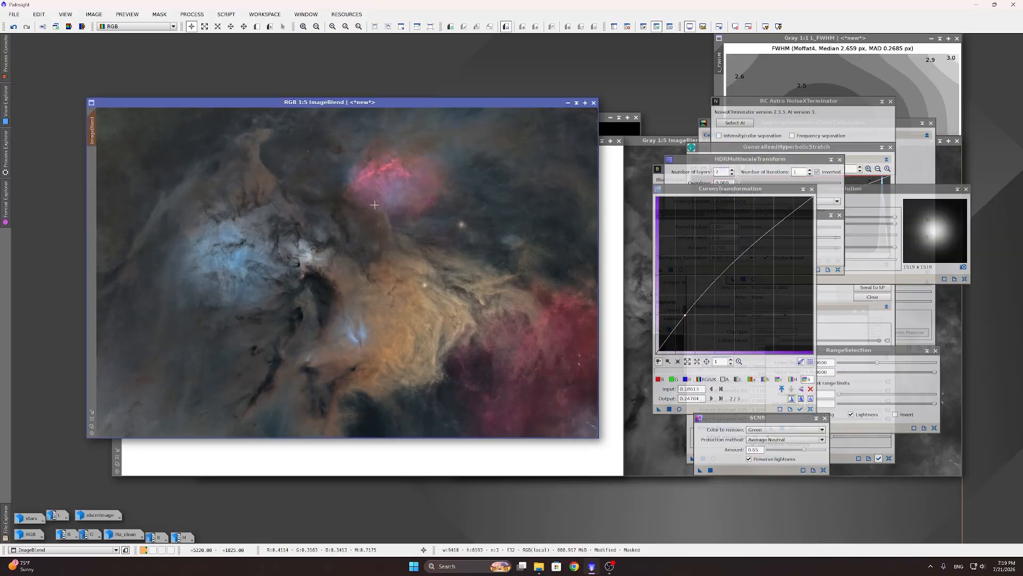
{"action": "left_click", "coordinate": [226, 15]}
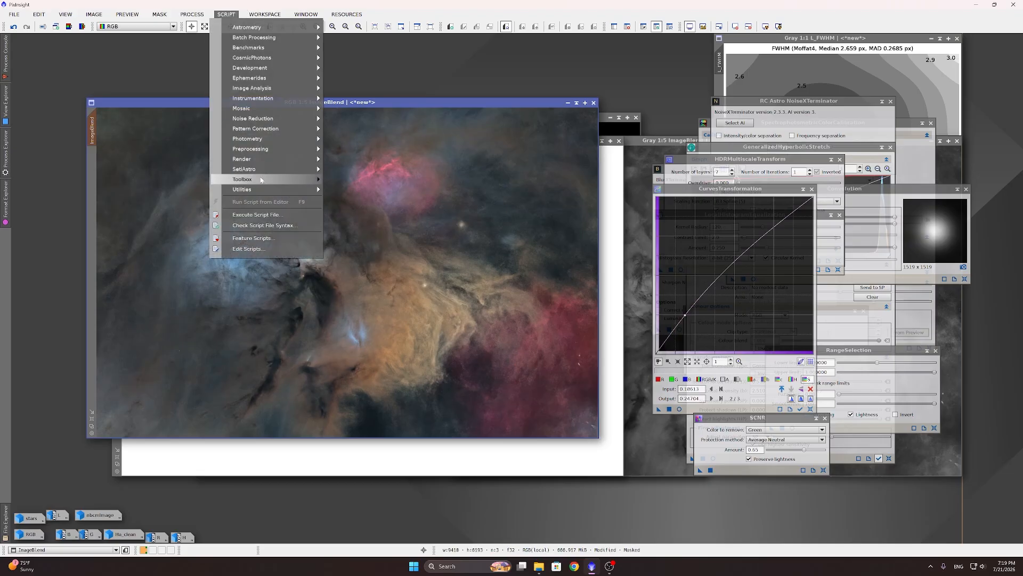
{"action": "mouse_move", "coordinate": [277, 189]}
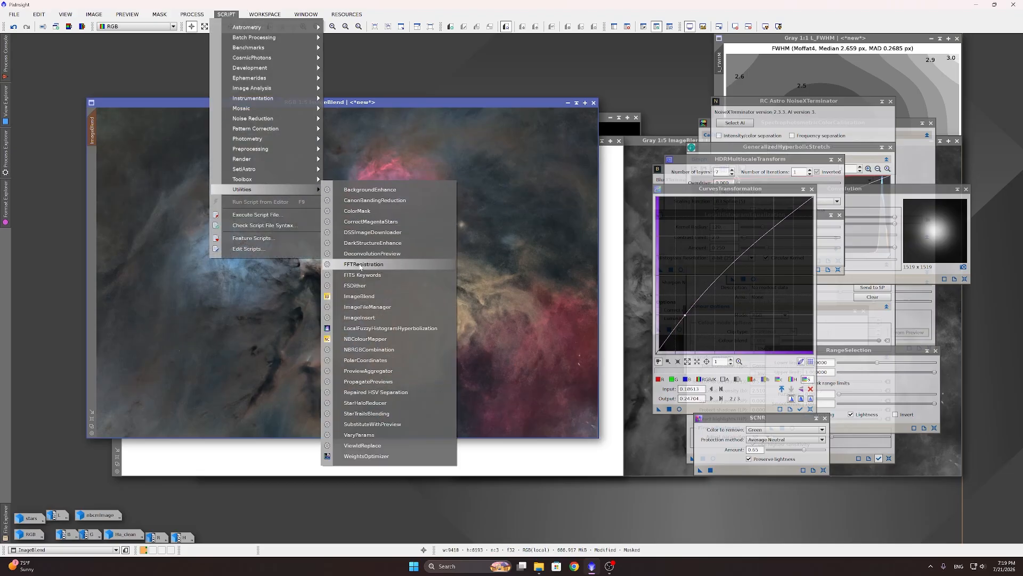
{"action": "left_click", "coordinate": [370, 296]}
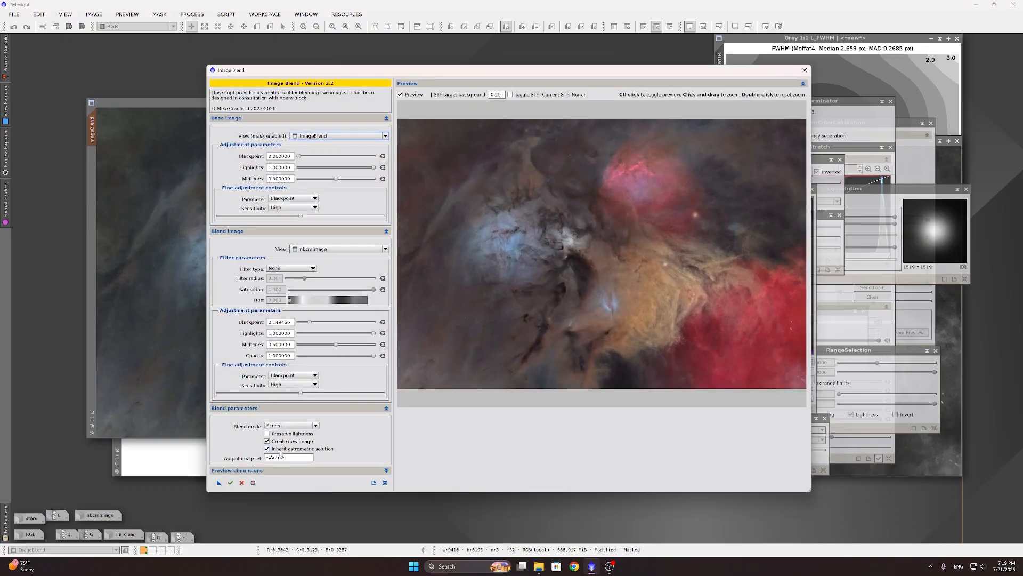
{"action": "left_click", "coordinate": [231, 482]}
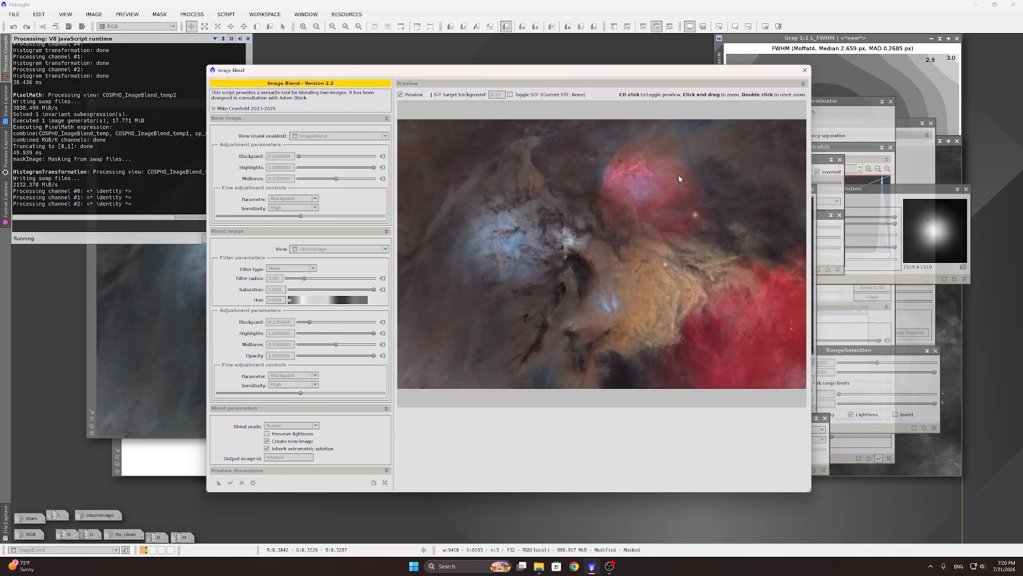
{"action": "left_click", "coordinate": [804, 70]}
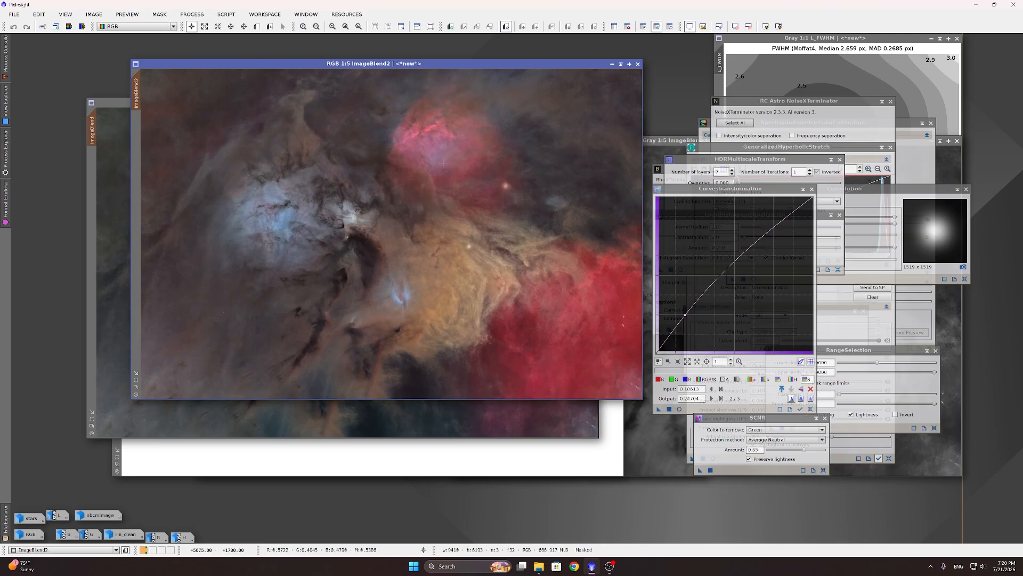
Step: Zoom to compare ImageBlend2 against ImageBlend, then close ImageBlend2
{"action": "scroll", "coordinate": [439, 127], "scroll_direction": "up", "scroll_amount": 4}
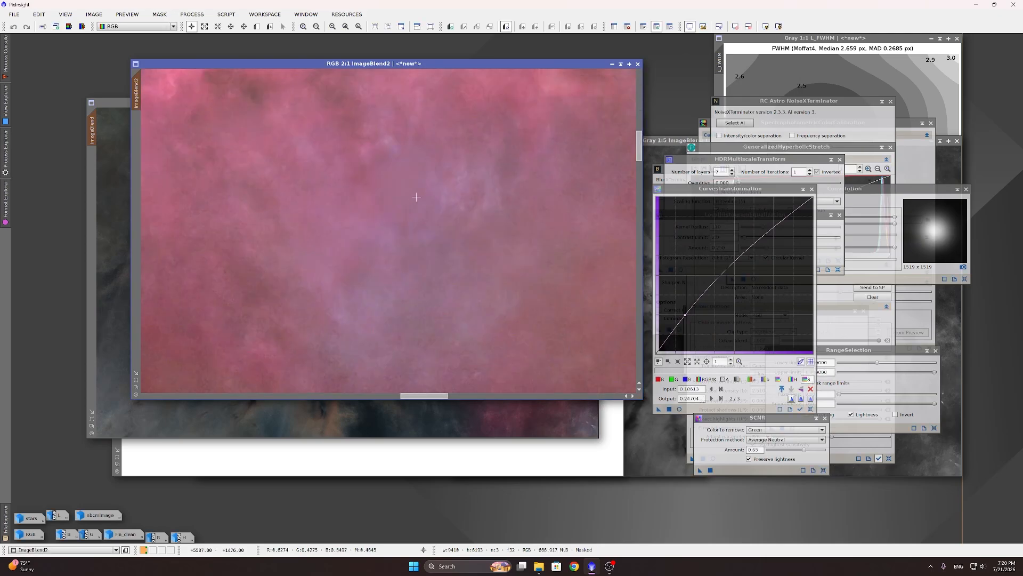
{"action": "scroll", "coordinate": [437, 170], "scroll_direction": "down", "scroll_amount": 4}
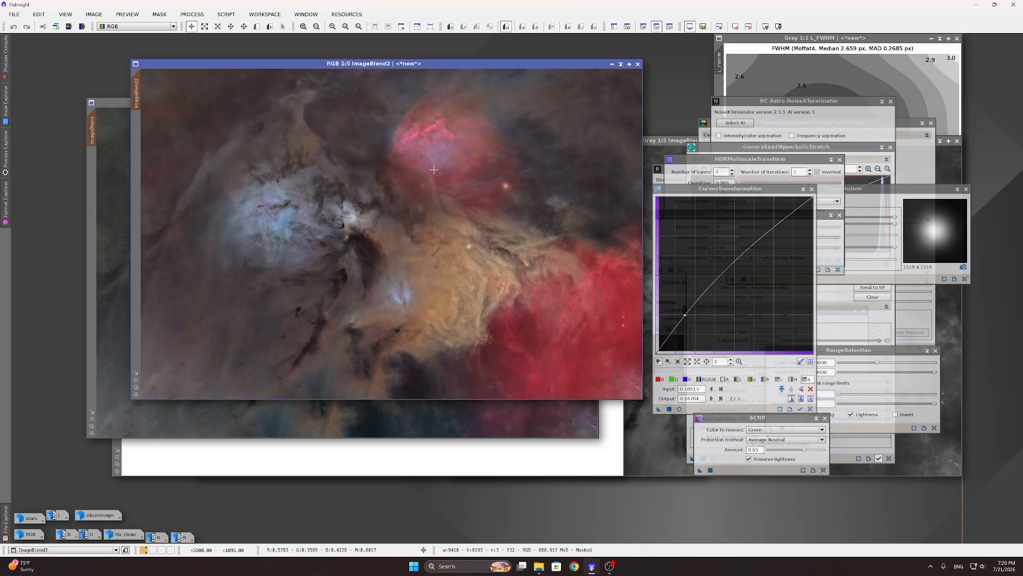
{"action": "scroll", "coordinate": [416, 143], "scroll_direction": "up", "scroll_amount": 3}
{"action": "scroll", "coordinate": [413, 139], "scroll_direction": "down", "scroll_amount": 3}
{"action": "left_click", "coordinate": [103, 101]}
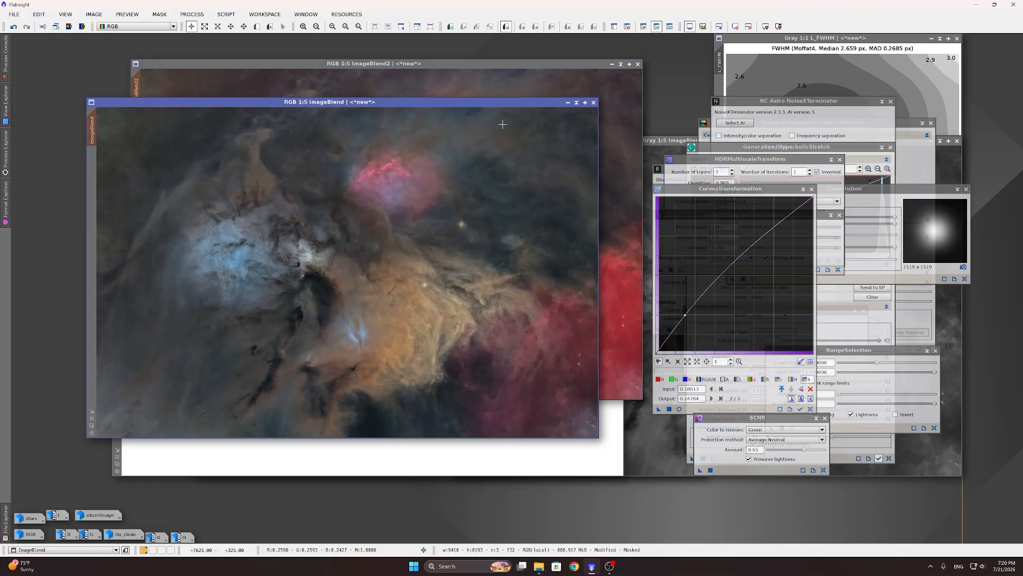
{"action": "left_click_drag", "start_coordinate": [481, 64], "coordinate": [479, 63]}
{"action": "scroll", "coordinate": [448, 140], "scroll_direction": "up", "scroll_amount": 3}
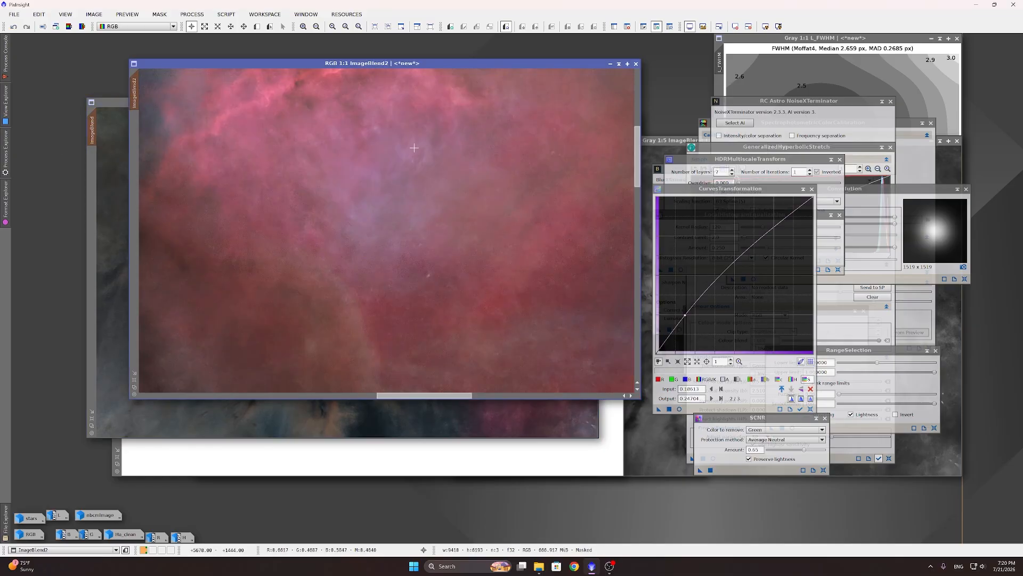
{"action": "scroll", "coordinate": [448, 140], "scroll_direction": "down", "scroll_amount": 3}
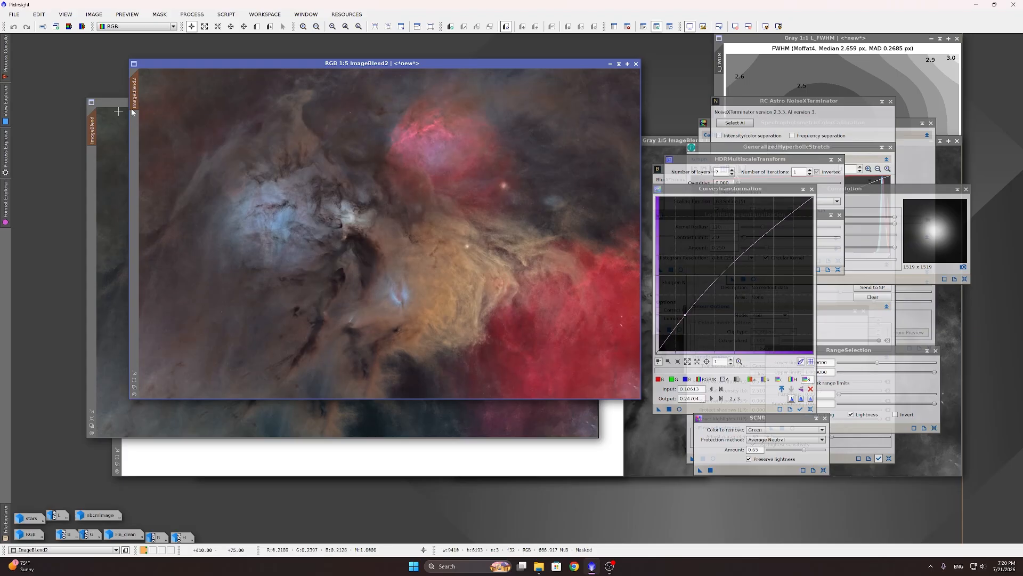
{"action": "left_click", "coordinate": [636, 64]}
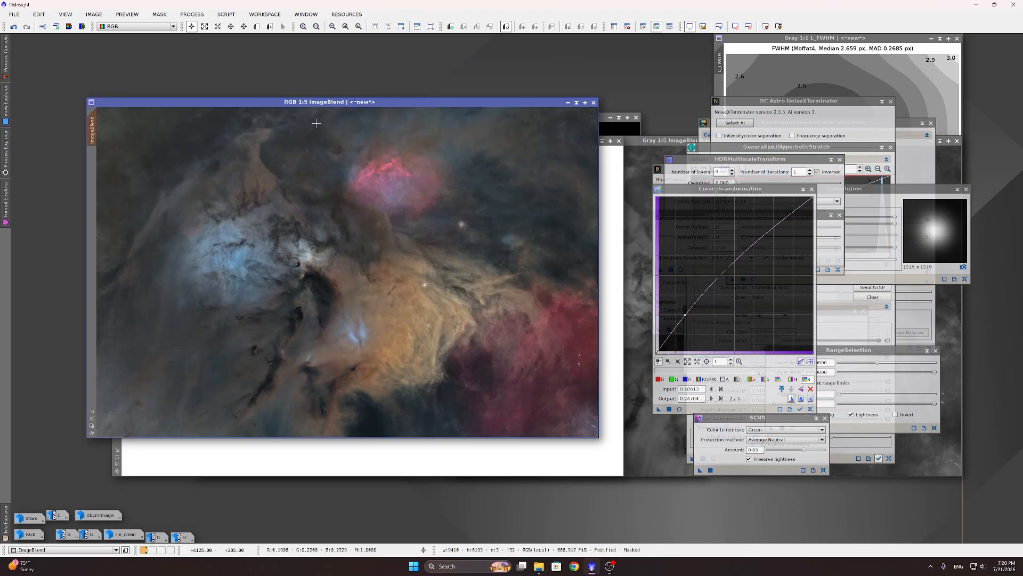
{"action": "left_click", "coordinate": [226, 14]}
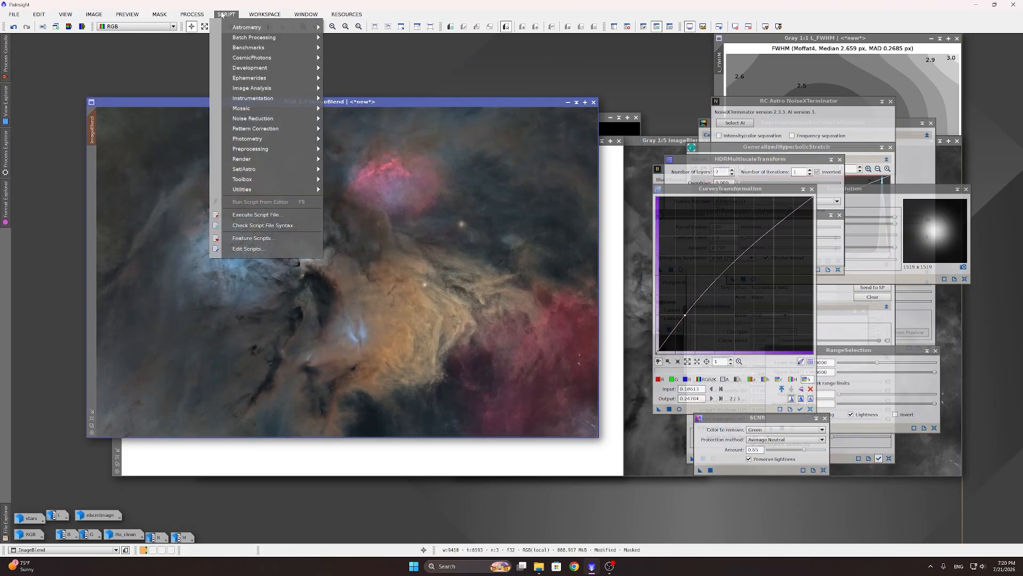
Step: Rerun ImageBlend in Screen mode with blend highlights 0.800712, blackpoint 0.185053, midtones 0.448399
{"action": "left_click", "coordinate": [405, 296]}
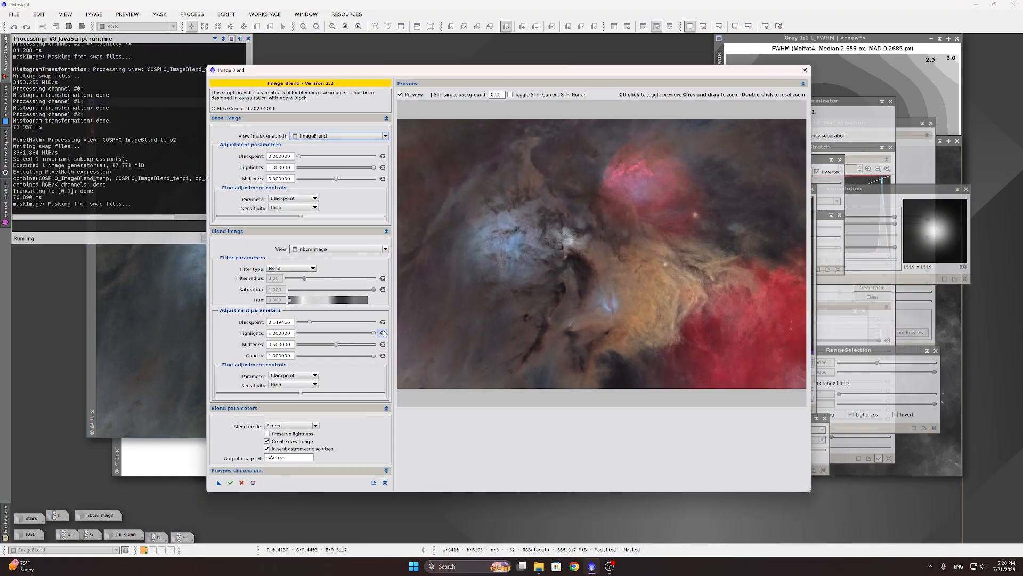
{"action": "left_click_drag", "start_coordinate": [374, 334], "coordinate": [367, 334]}
{"action": "left_click_drag", "start_coordinate": [362, 334], "coordinate": [358, 334]}
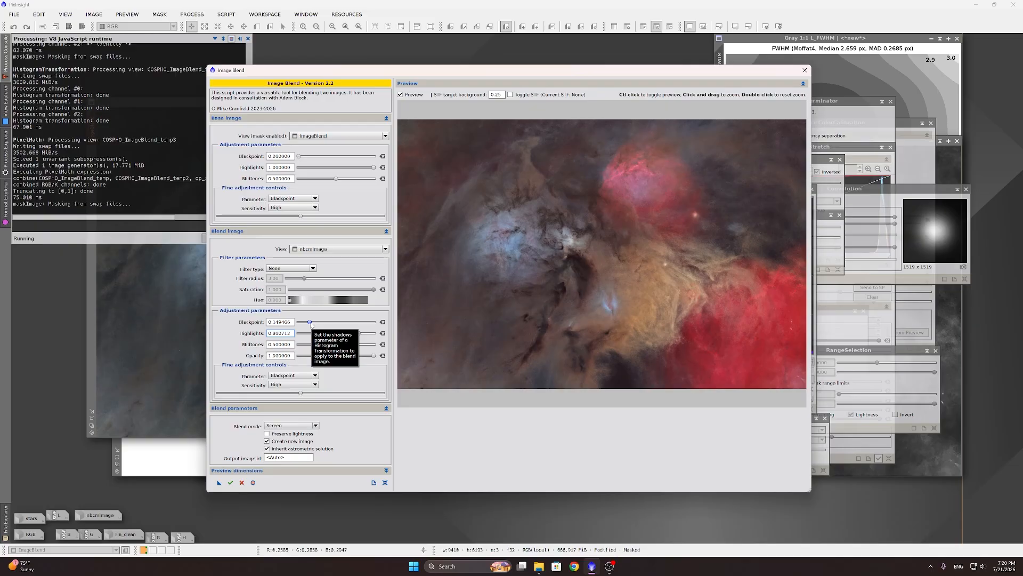
{"action": "left_click_drag", "start_coordinate": [311, 324], "coordinate": [313, 324]}
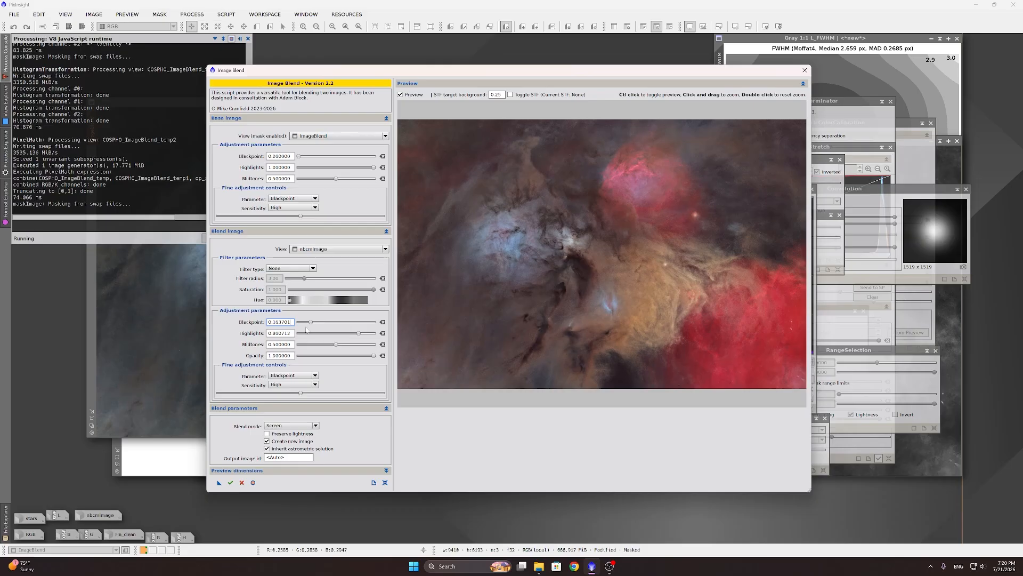
{"action": "left_click_drag", "start_coordinate": [311, 324], "coordinate": [310, 325]}
{"action": "left_click_drag", "start_coordinate": [336, 345], "coordinate": [333, 346]}
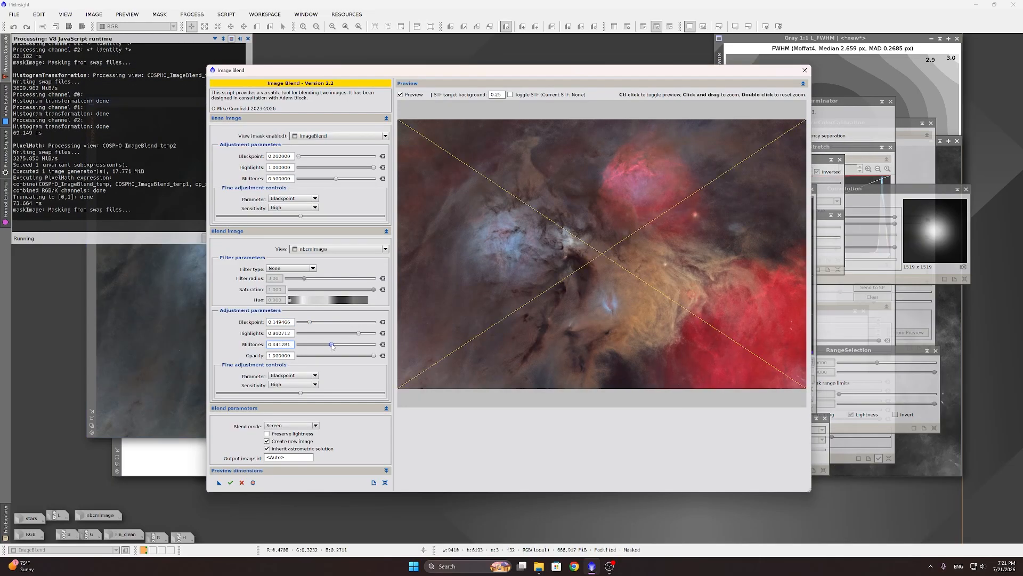
{"action": "left_click_drag", "start_coordinate": [333, 345], "coordinate": [313, 323]}
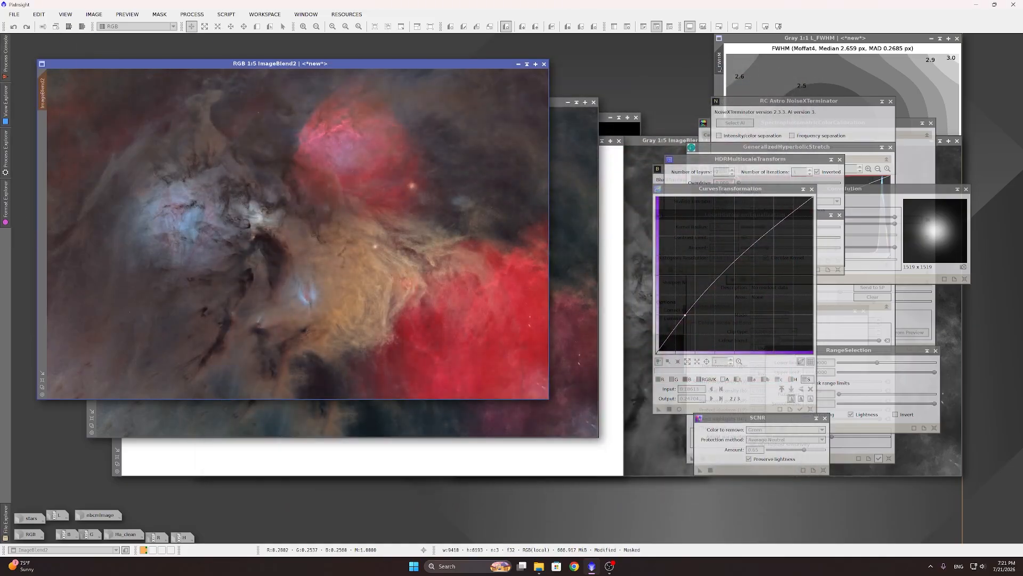
Step: Zoom to inspect the new ImageBlend2, then browse the process list without choosing anything
{"action": "scroll", "coordinate": [413, 293], "scroll_direction": "up", "scroll_amount": 3}
{"action": "scroll", "coordinate": [413, 294], "scroll_direction": "down", "scroll_amount": 3}
{"action": "scroll", "coordinate": [411, 293], "scroll_direction": "up", "scroll_amount": 2}
{"action": "scroll", "coordinate": [411, 293], "scroll_direction": "down", "scroll_amount": 2}
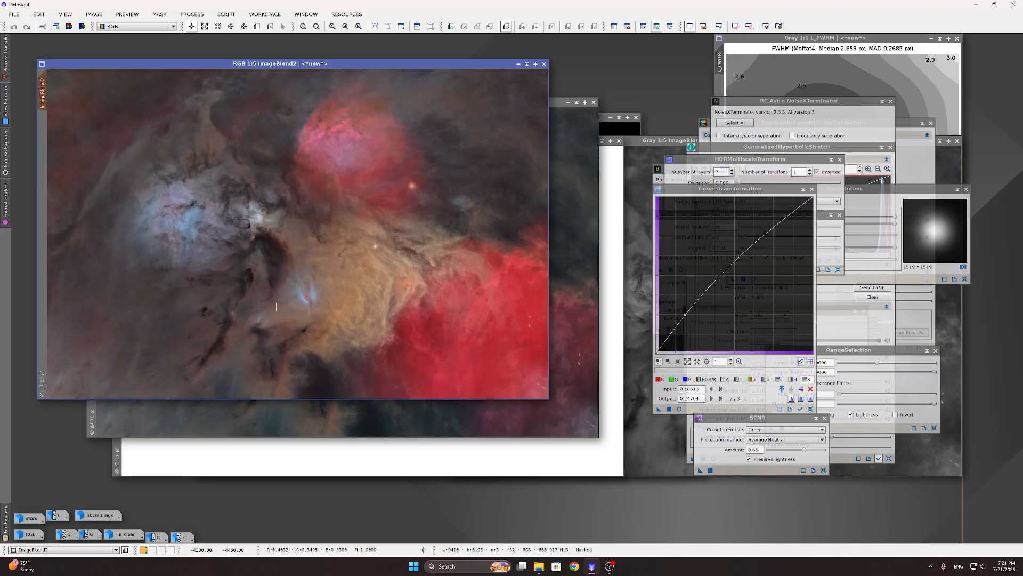
{"action": "left_click", "coordinate": [226, 15]}
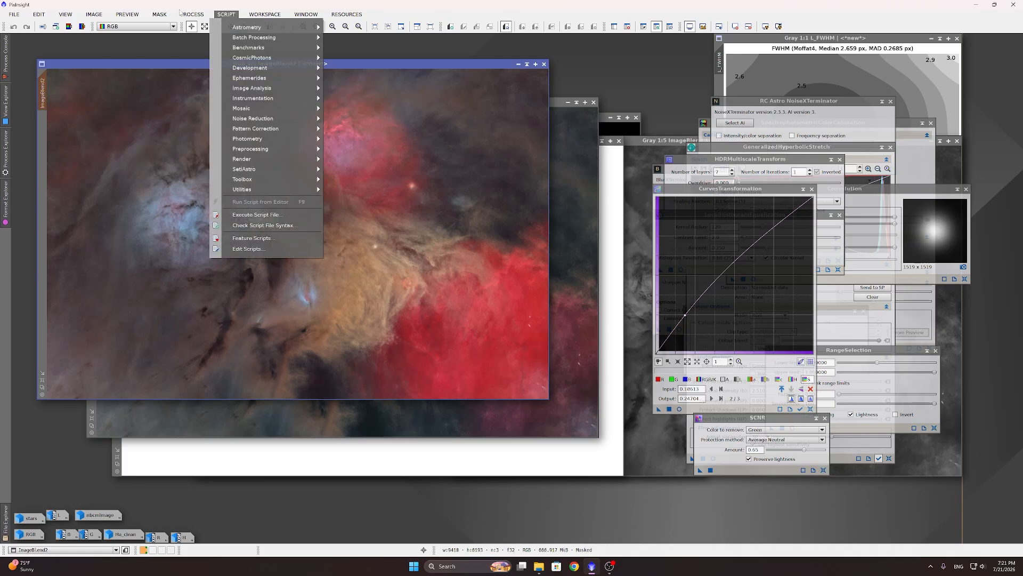
{"action": "mouse_move", "coordinate": [191, 14]}
{"action": "mouse_move", "coordinate": [219, 31]}
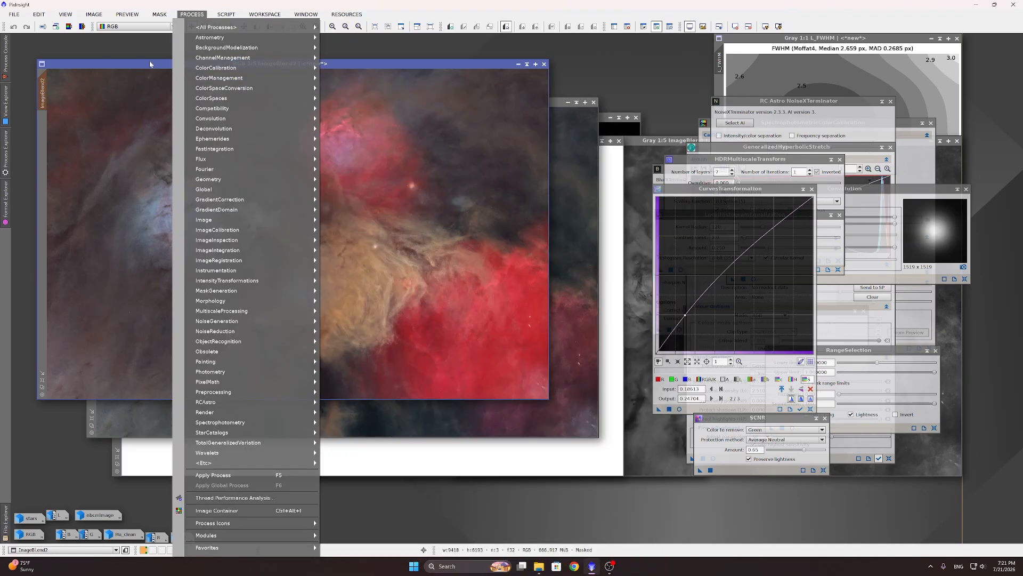
{"action": "left_click", "coordinate": [152, 64]}
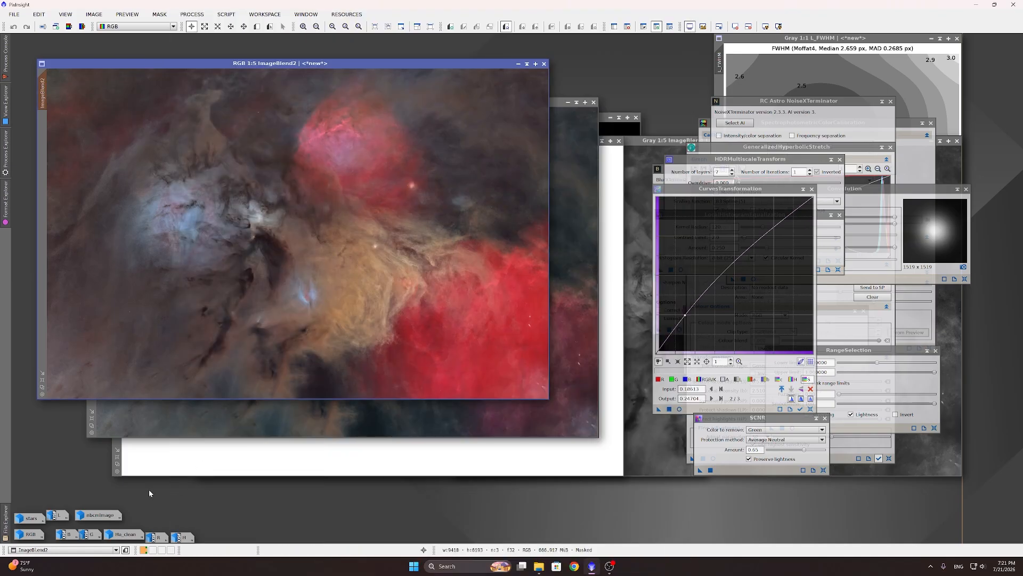
Step: Open the stars layer and remove its green cast with SCNR at amount 1.00
{"action": "double_click", "coordinate": [30, 517]}
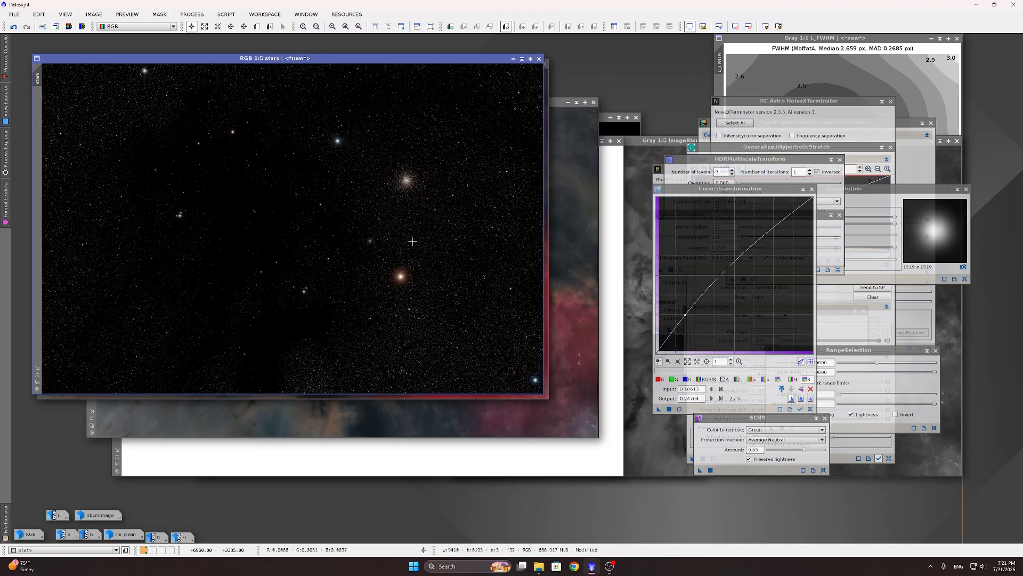
{"action": "scroll", "coordinate": [346, 266], "scroll_direction": "up", "scroll_amount": 5}
{"action": "scroll", "coordinate": [346, 266], "scroll_direction": "down", "scroll_amount": 5}
{"action": "left_click_drag", "start_coordinate": [805, 449], "coordinate": [852, 454]}
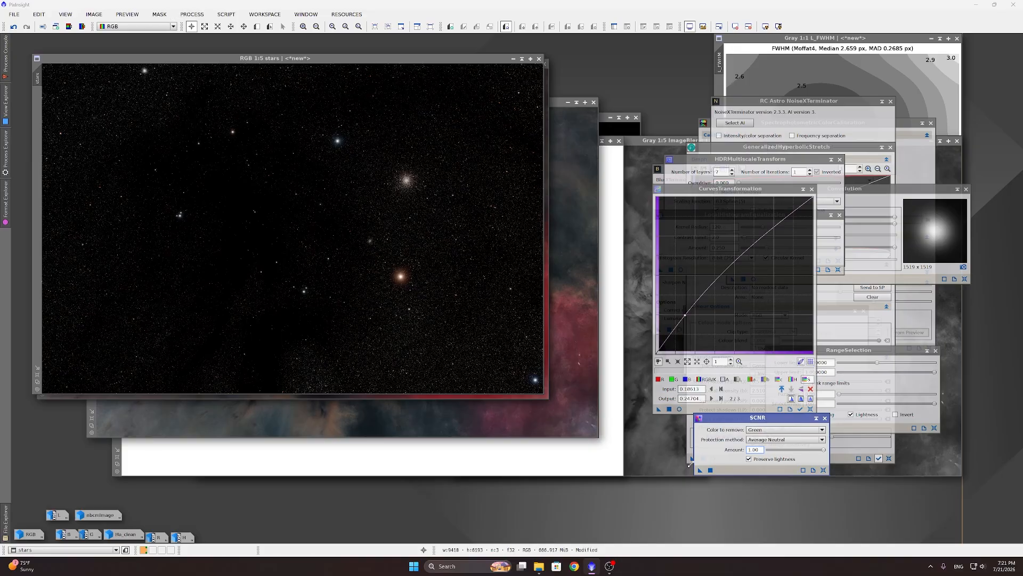
{"action": "left_click", "coordinate": [711, 470]}
Step: Extract stars_L, mask stars with it, hide the overlay, and draw a brightening curve
{"action": "scroll", "coordinate": [332, 134], "scroll_direction": "up", "scroll_amount": 1}
{"action": "scroll", "coordinate": [332, 134], "scroll_direction": "up", "scroll_amount": 3}
{"action": "scroll", "coordinate": [402, 228], "scroll_direction": "down", "scroll_amount": 4}
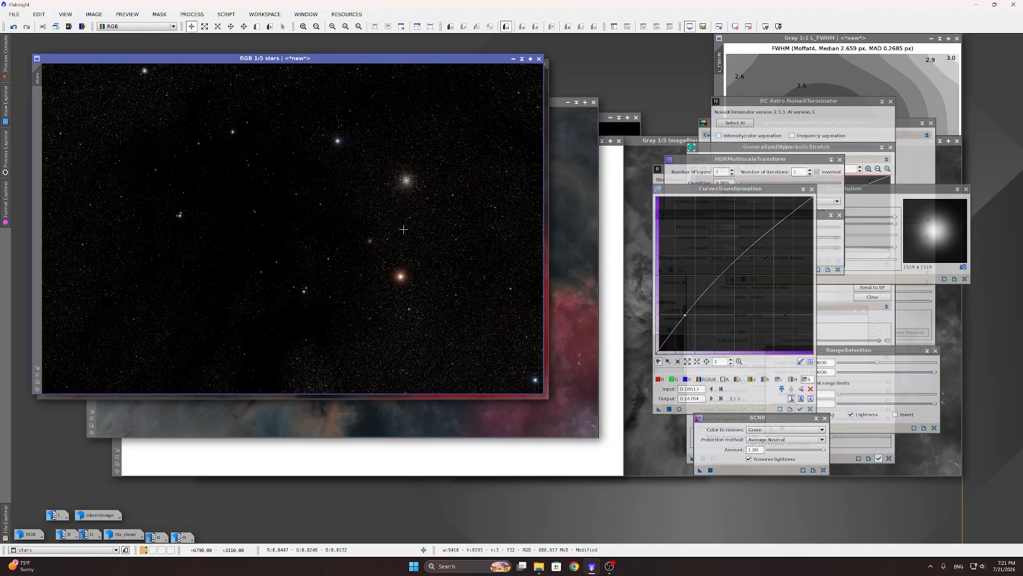
{"action": "left_click", "coordinate": [68, 26]}
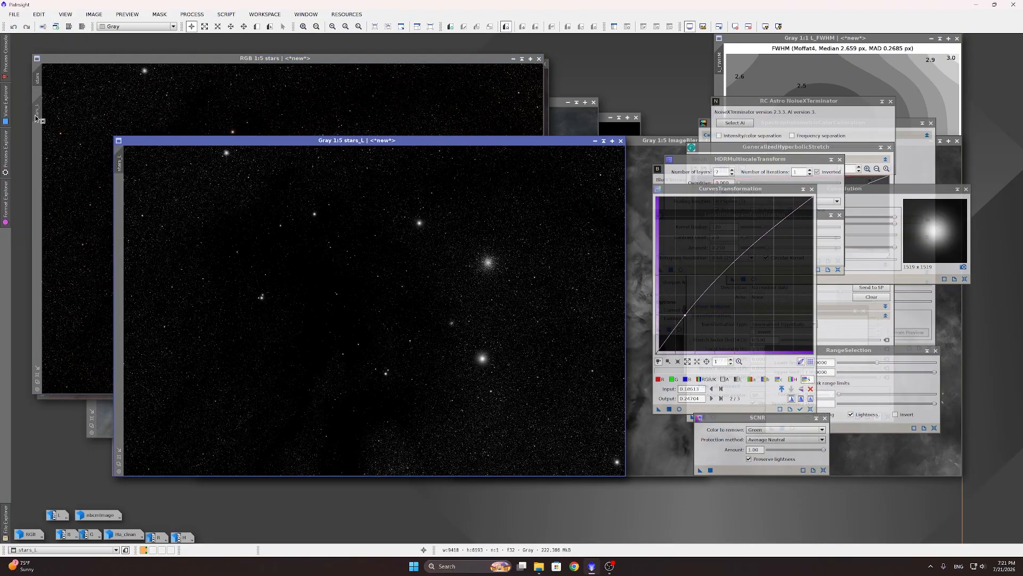
{"action": "left_click_drag", "start_coordinate": [36, 118], "coordinate": [37, 115]}
{"action": "left_click", "coordinate": [176, 77]}
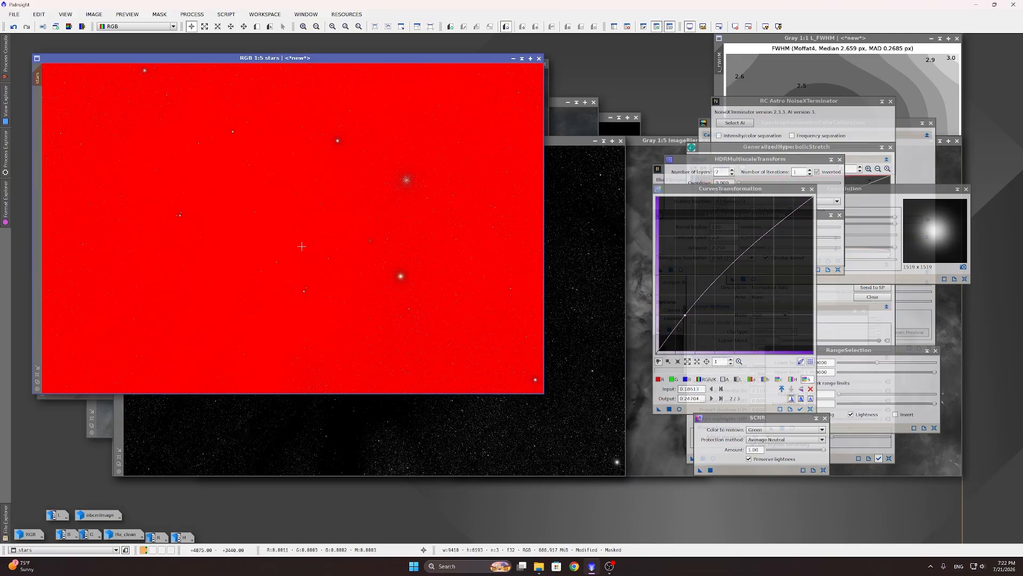
{"action": "key", "text": "ctrl+k"}
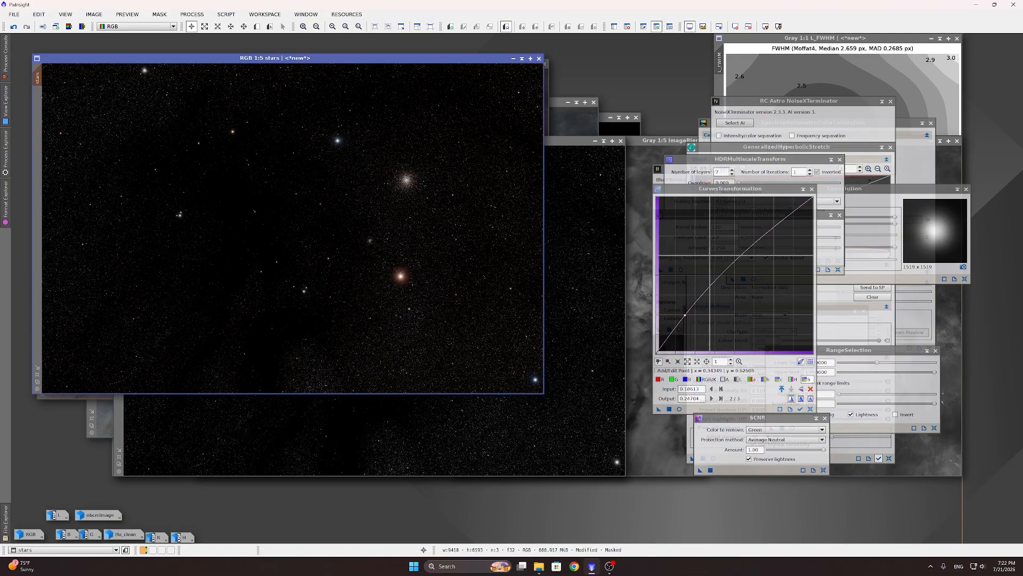
{"action": "left_click", "coordinate": [811, 409]}
{"action": "left_click_drag", "start_coordinate": [689, 324], "coordinate": [676, 313]}
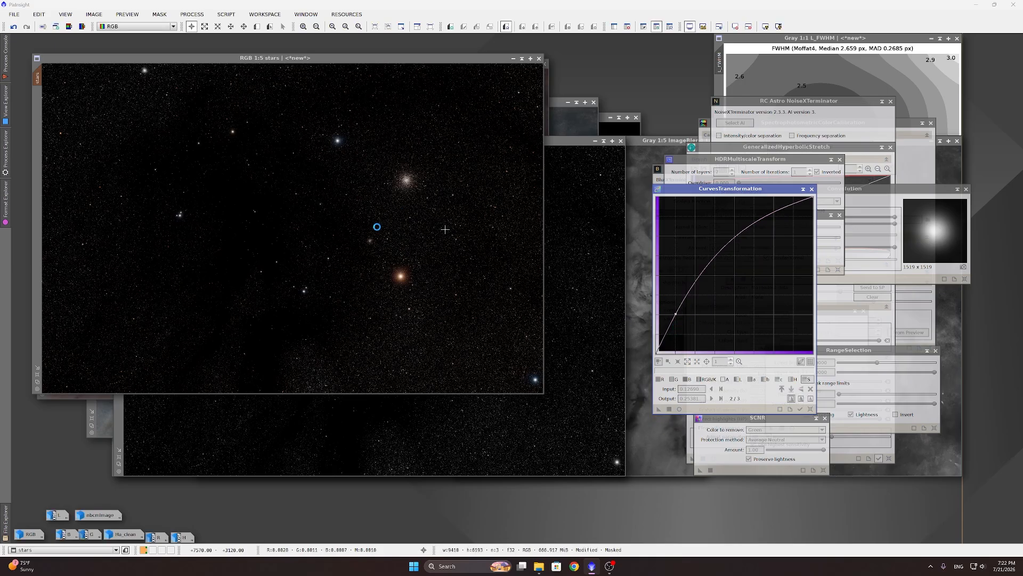
Step: Zoom in on the stars, then undo the curve brightening
{"action": "scroll", "coordinate": [336, 137], "scroll_direction": "up", "scroll_amount": 3}
{"action": "scroll", "coordinate": [336, 137], "scroll_direction": "up", "scroll_amount": 3}
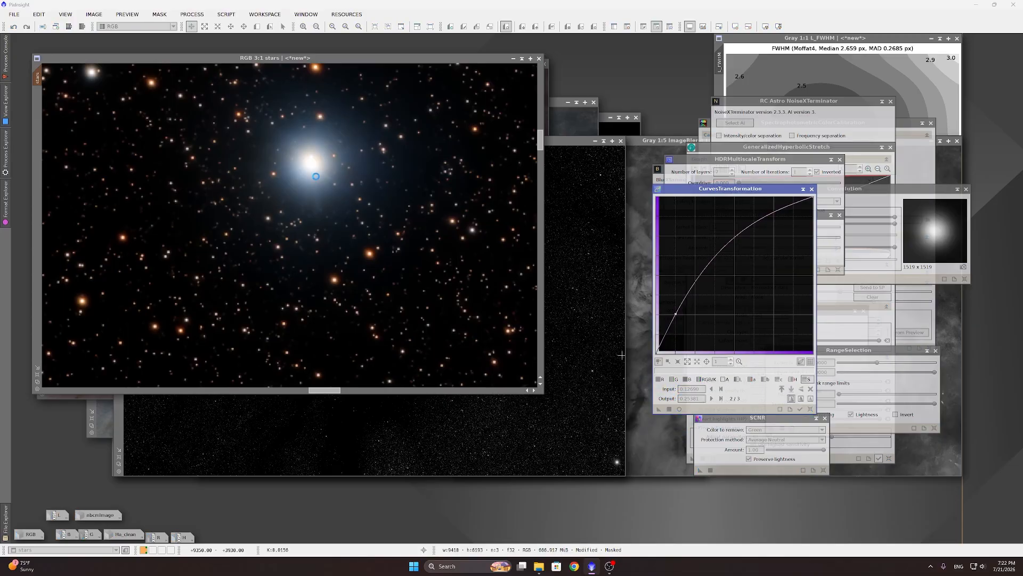
{"action": "scroll", "coordinate": [302, 145], "scroll_direction": "up", "scroll_amount": 6}
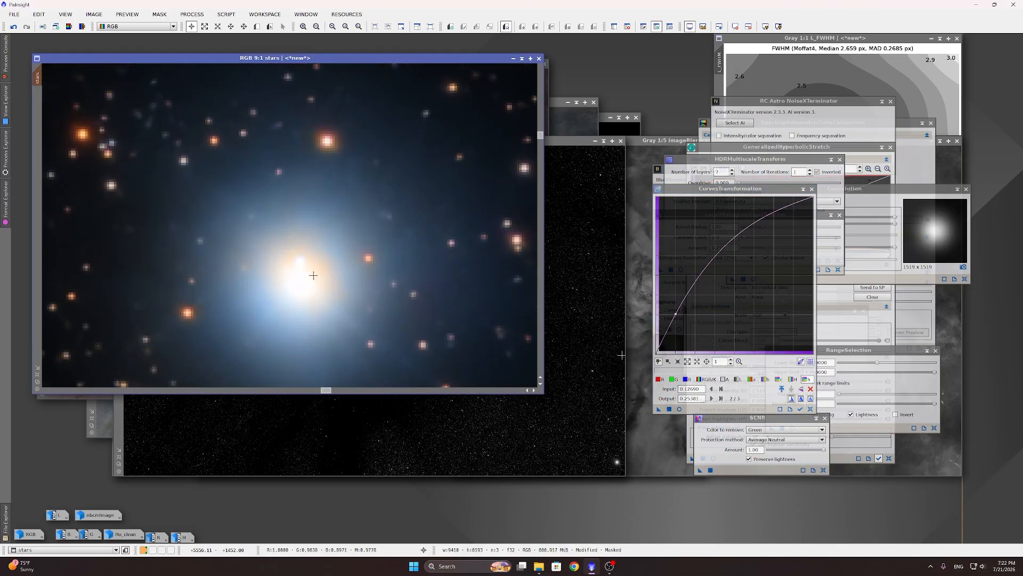
{"action": "scroll", "coordinate": [283, 299], "scroll_direction": "down", "scroll_amount": 6}
{"action": "scroll", "coordinate": [315, 269], "scroll_direction": "down", "scroll_amount": 4}
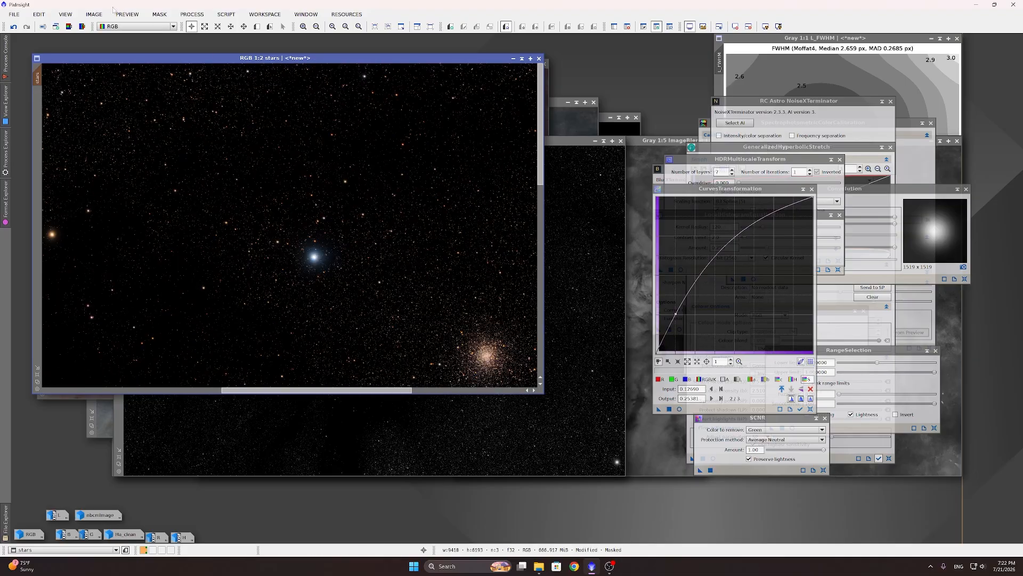
{"action": "left_click", "coordinate": [13, 26]}
{"action": "scroll", "coordinate": [361, 182], "scroll_direction": "up", "scroll_amount": 1}
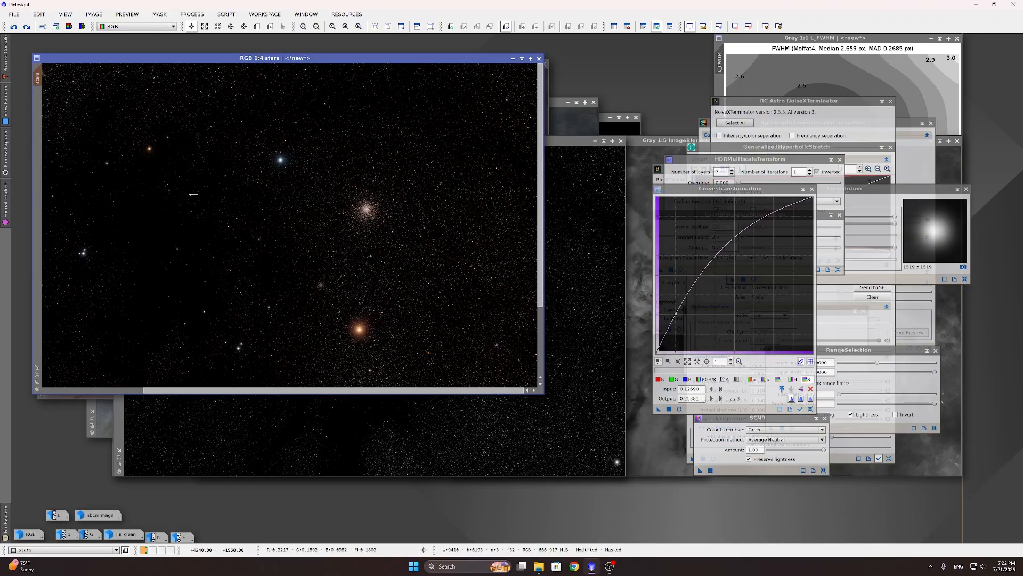
{"action": "scroll", "coordinate": [340, 295], "scroll_direction": "up", "scroll_amount": 2}
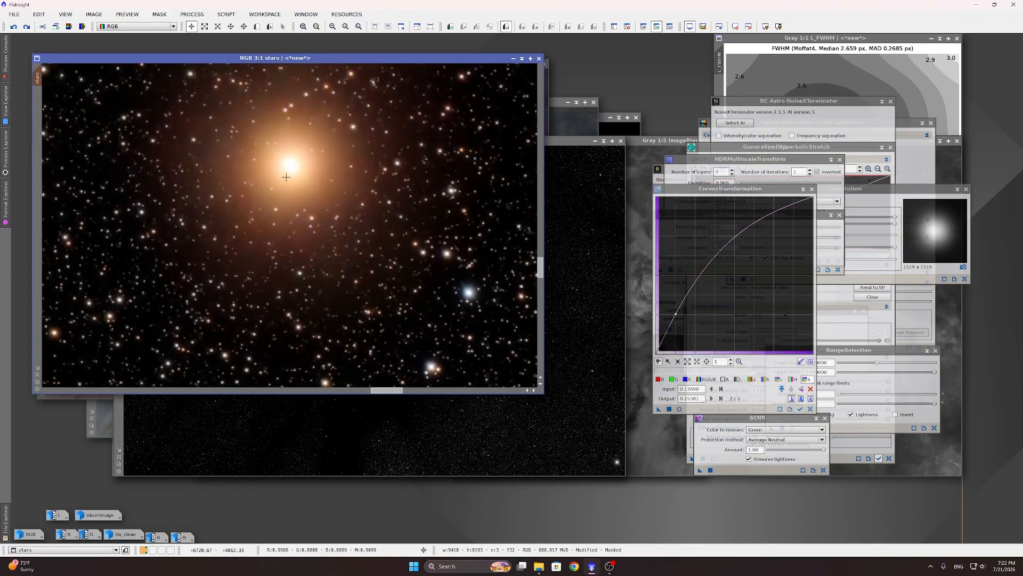
{"action": "scroll", "coordinate": [415, 251], "scroll_direction": "down", "scroll_amount": 4}
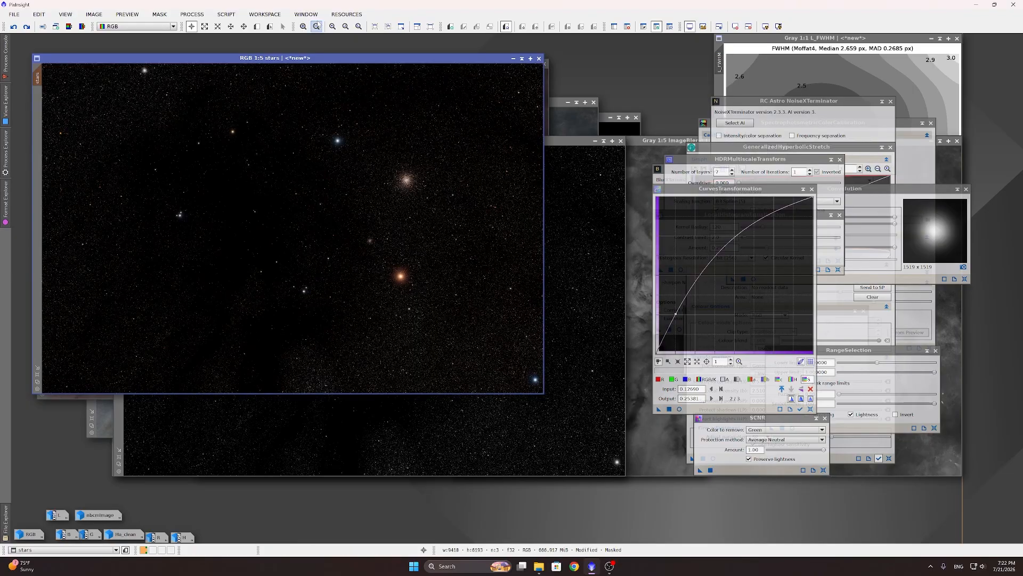
{"action": "left_click", "coordinate": [193, 15]}
Step: Open PixelMath's expression editor and insert ImageBlend2 as the first combine operand
{"action": "mouse_move", "coordinate": [208, 28]}
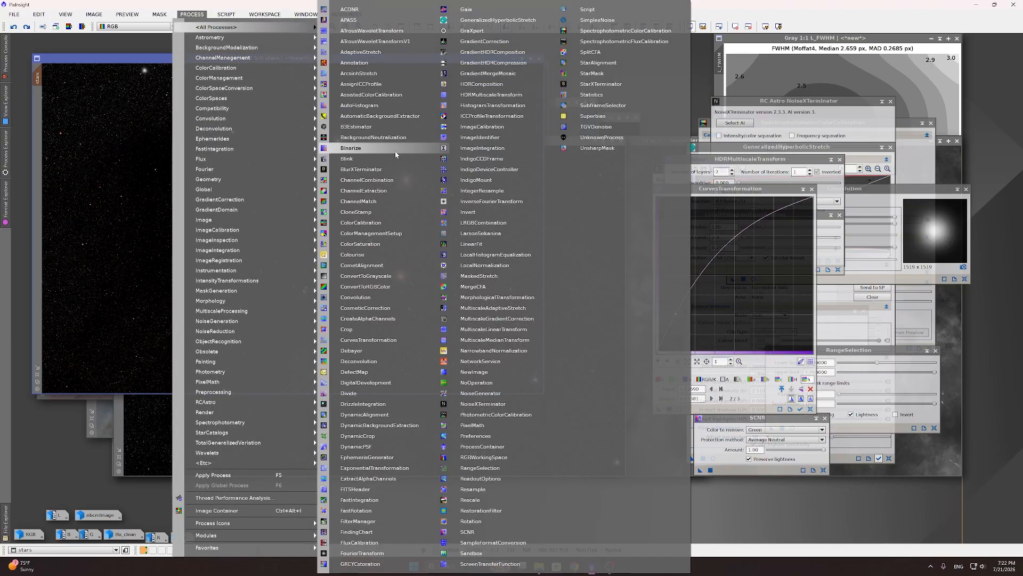
{"action": "left_click", "coordinate": [472, 426]}
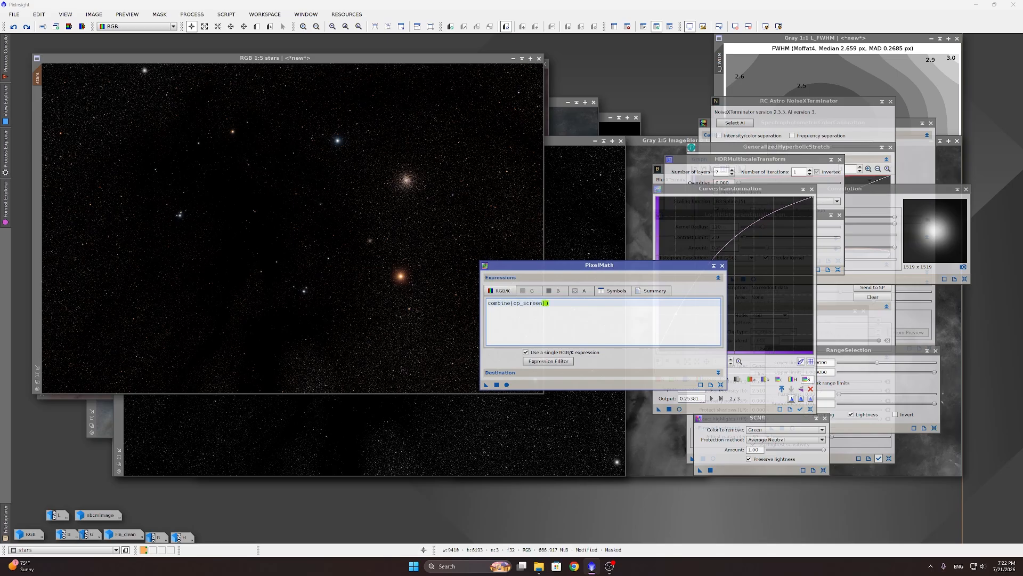
{"action": "left_click", "coordinate": [533, 361]}
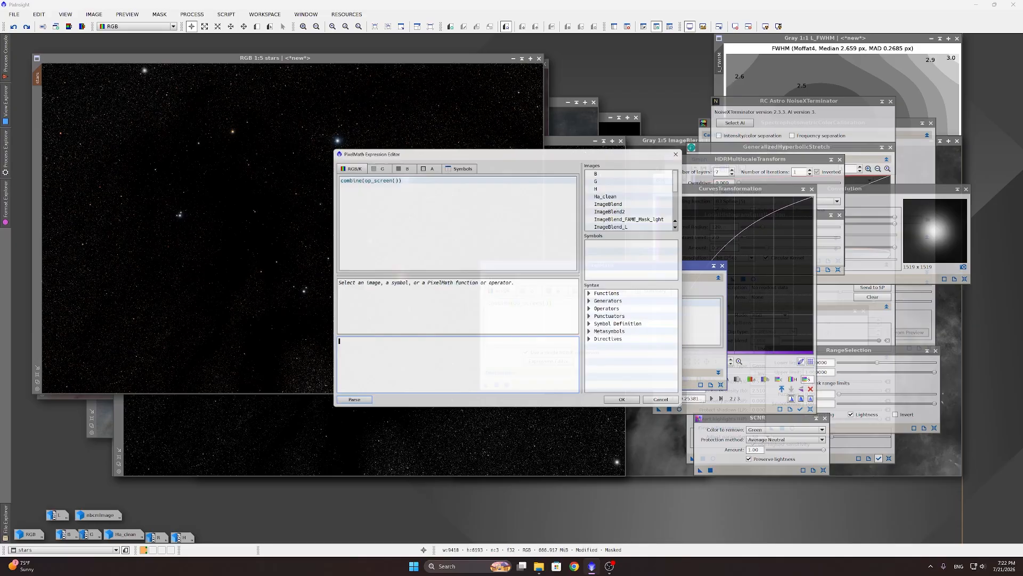
{"action": "left_click", "coordinate": [359, 176]}
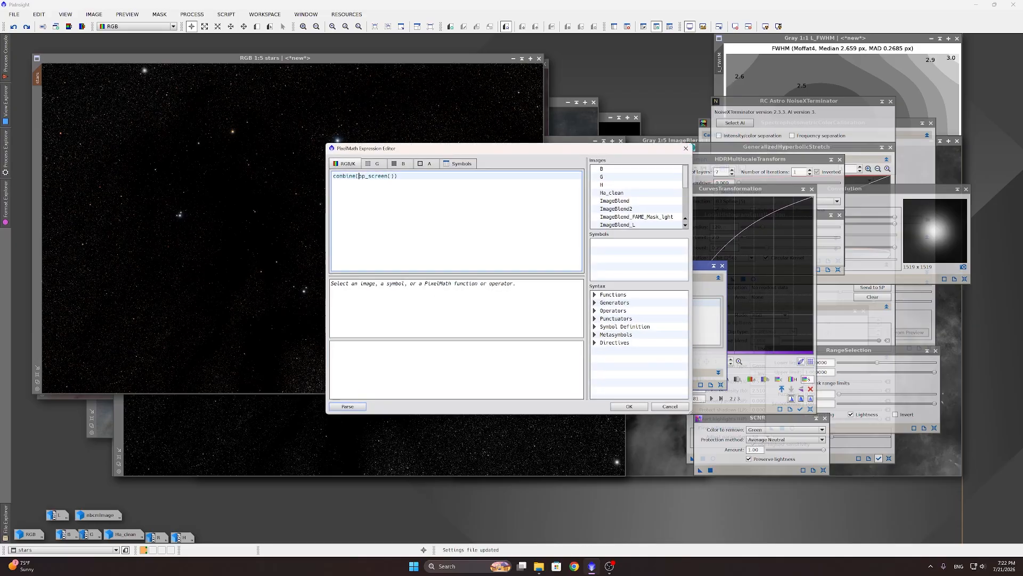
{"action": "scroll", "coordinate": [634, 198], "scroll_direction": "down", "scroll_amount": 1}
{"action": "double_click", "coordinate": [634, 185]}
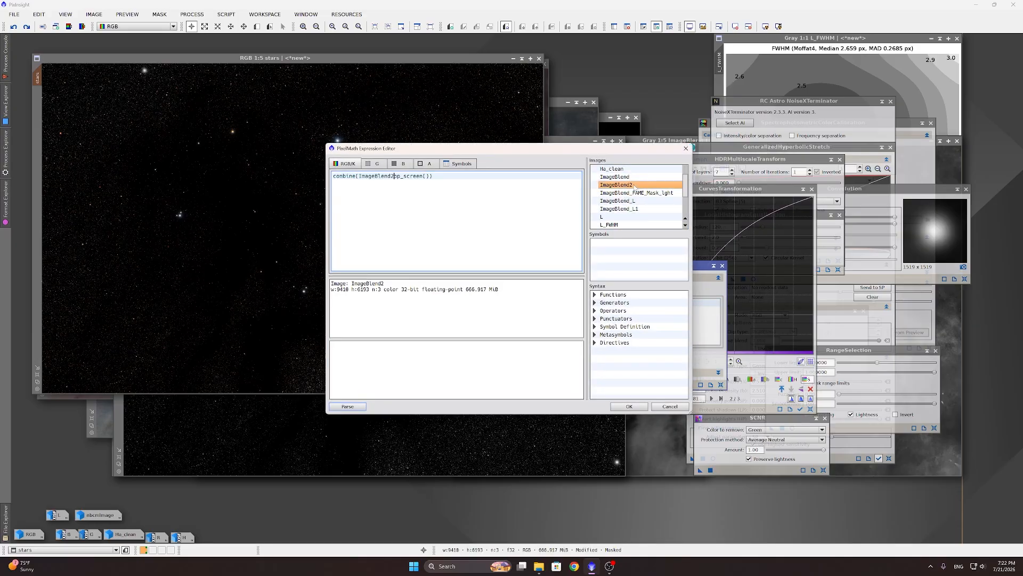
Step: Complete combine(ImageBlend2,stars,op_screen()) and run it to create a new image
{"action": "type", "text": ","}
{"action": "scroll", "coordinate": [629, 200], "scroll_direction": "down", "scroll_amount": 1}
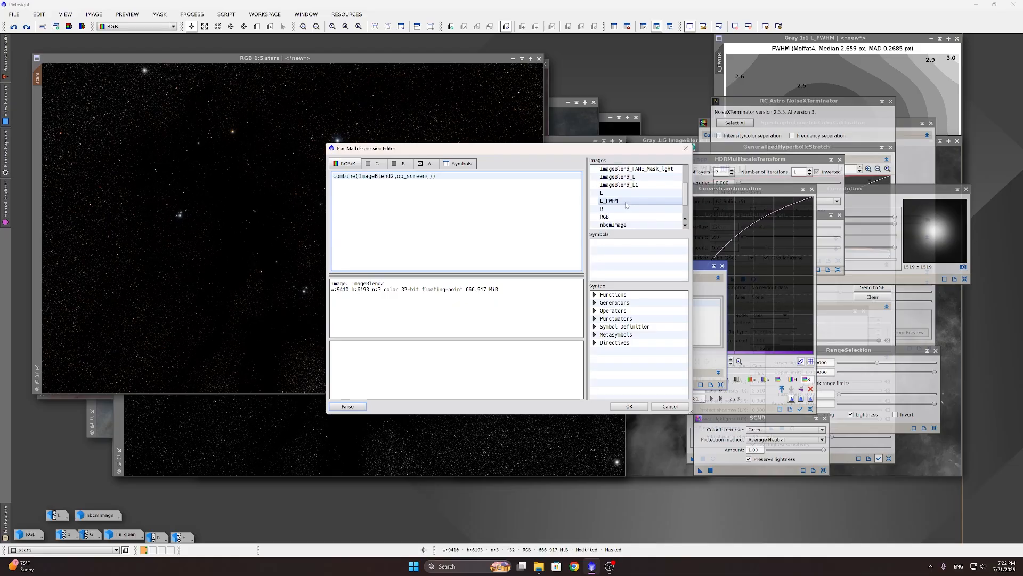
{"action": "scroll", "coordinate": [626, 205], "scroll_direction": "down", "scroll_amount": 1}
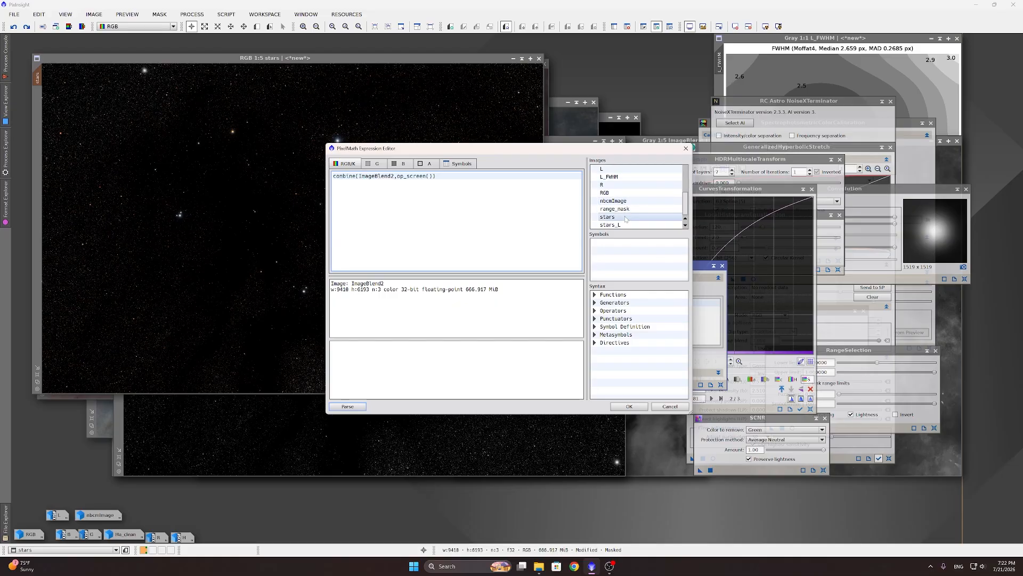
{"action": "double_click", "coordinate": [625, 217]}
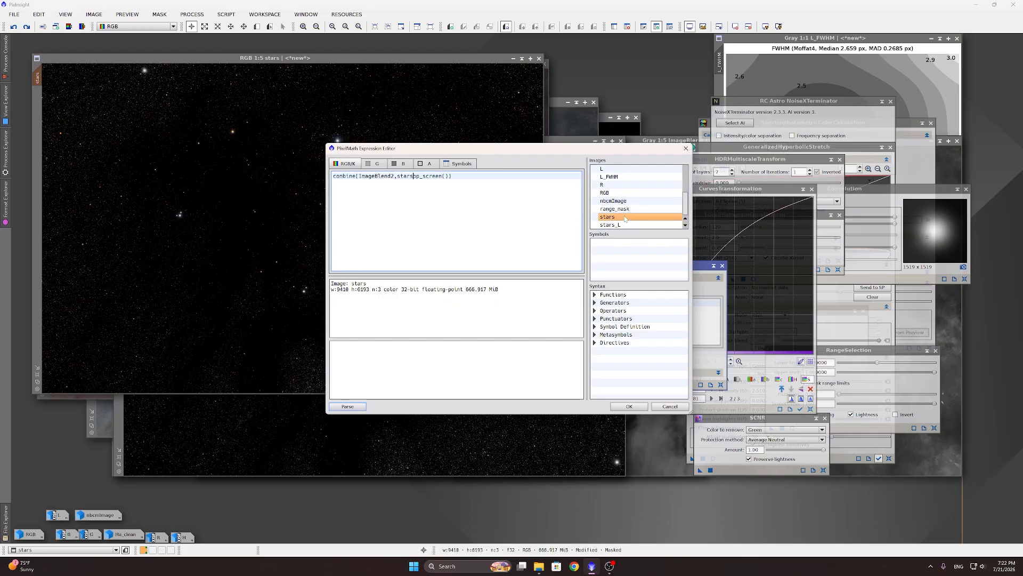
{"action": "type", "text": ","}
{"action": "left_click", "coordinate": [614, 405]}
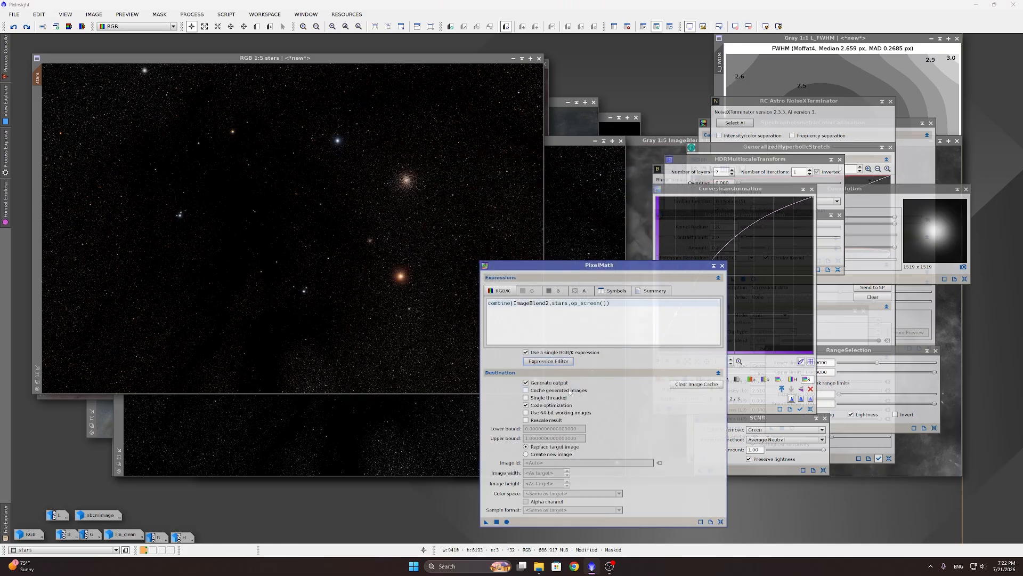
{"action": "left_click", "coordinate": [541, 455]}
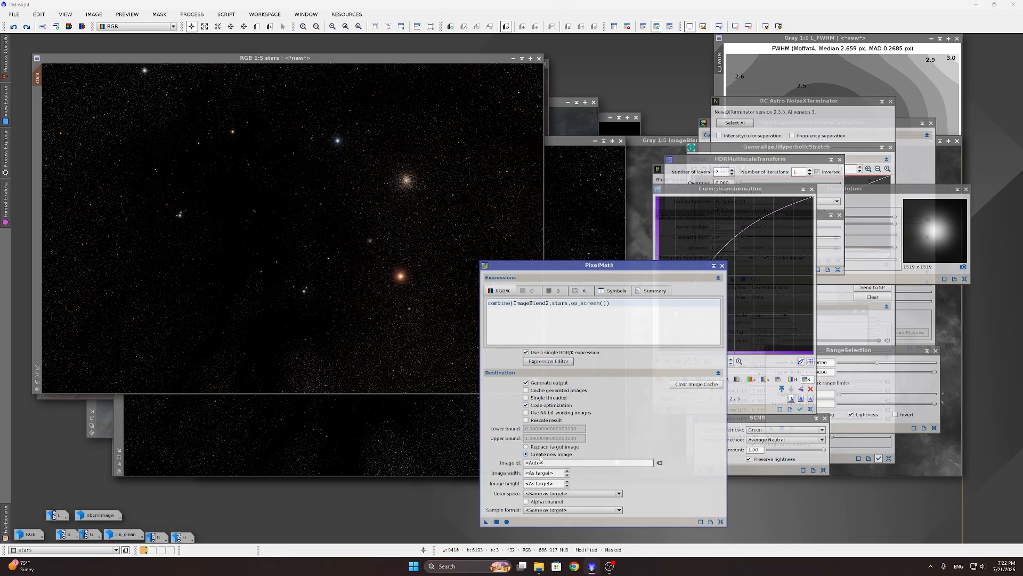
{"action": "left_click", "coordinate": [497, 522]}
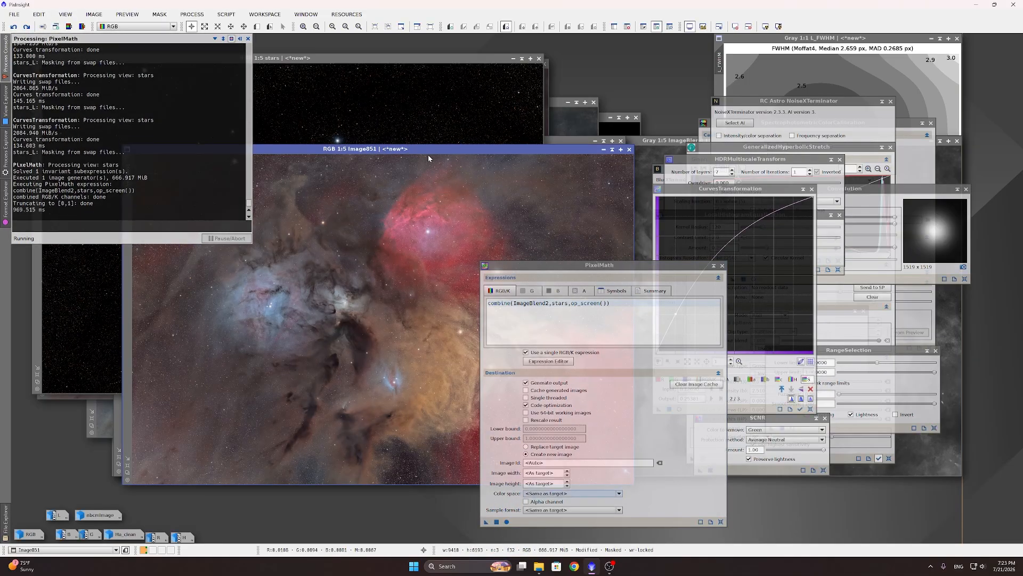
Step: Zoom in to inspect Image851, then close it and bring ImageBlend2 to the front
{"action": "left_click_drag", "start_coordinate": [429, 158], "coordinate": [386, 83]}
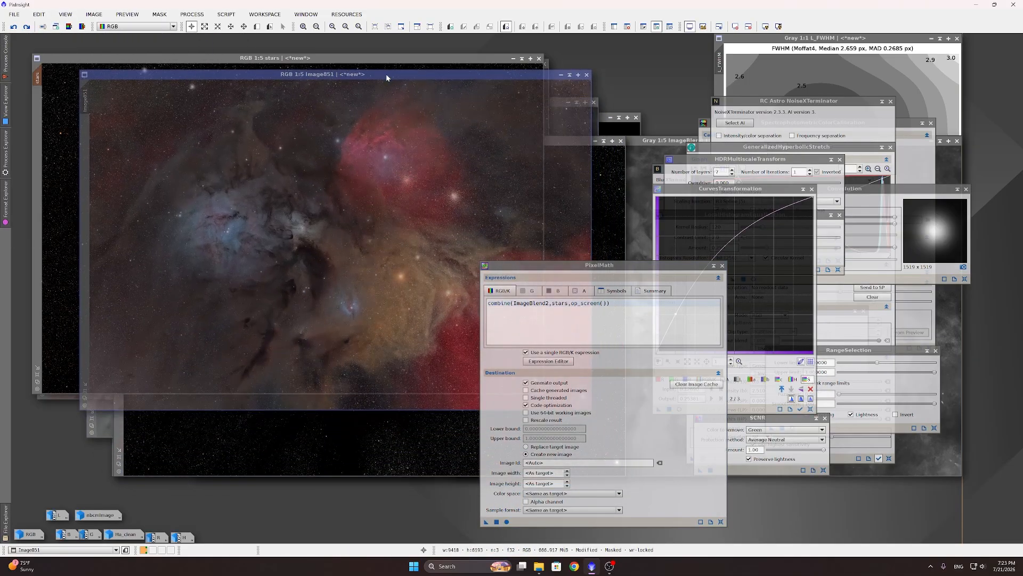
{"action": "left_click_drag", "start_coordinate": [524, 269], "coordinate": [703, 227]}
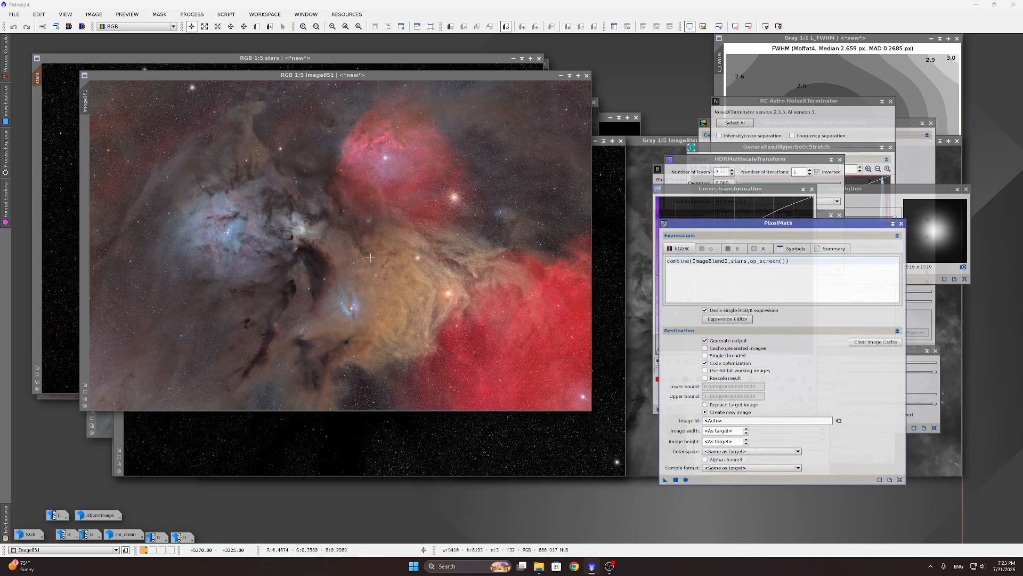
{"action": "scroll", "coordinate": [370, 257], "scroll_direction": "up", "scroll_amount": 4}
{"action": "scroll", "coordinate": [401, 241], "scroll_direction": "down", "scroll_amount": 1}
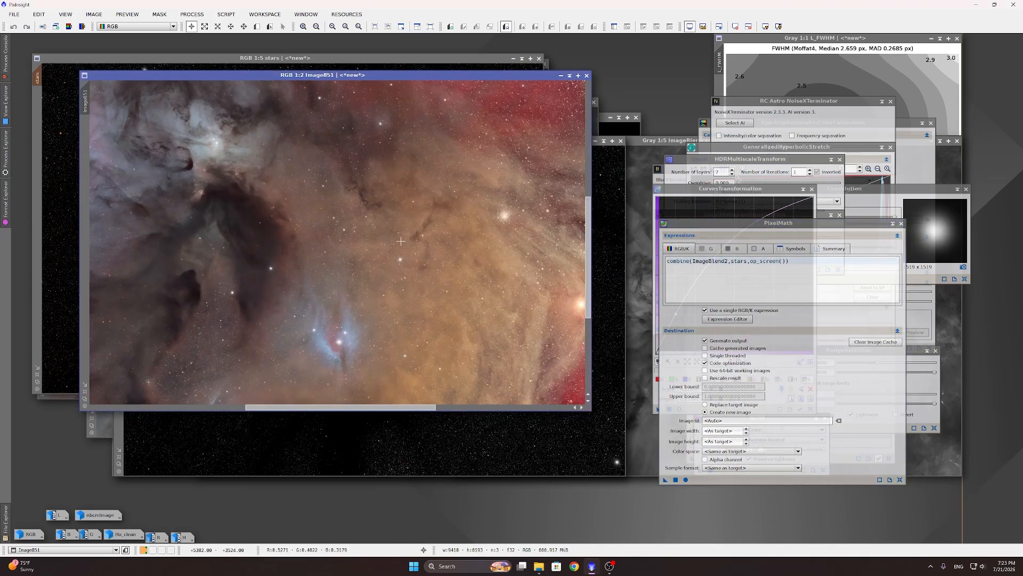
{"action": "scroll", "coordinate": [401, 241], "scroll_direction": "down", "scroll_amount": 2}
{"action": "scroll", "coordinate": [373, 213], "scroll_direction": "up", "scroll_amount": 3}
{"action": "scroll", "coordinate": [350, 188], "scroll_direction": "down", "scroll_amount": 4}
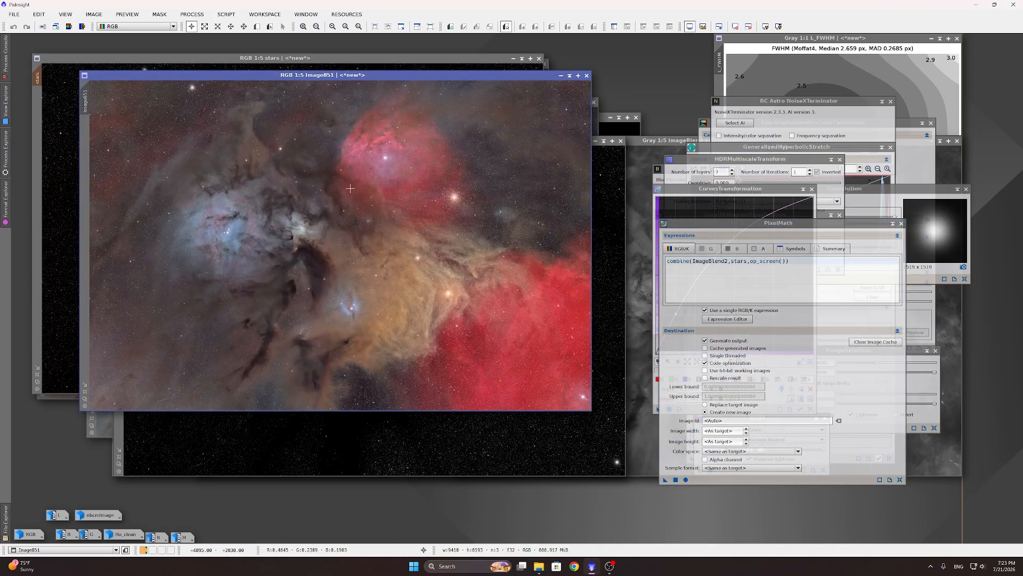
{"action": "scroll", "coordinate": [516, 144], "scroll_direction": "up", "scroll_amount": 4}
{"action": "scroll", "coordinate": [342, 229], "scroll_direction": "down", "scroll_amount": 5}
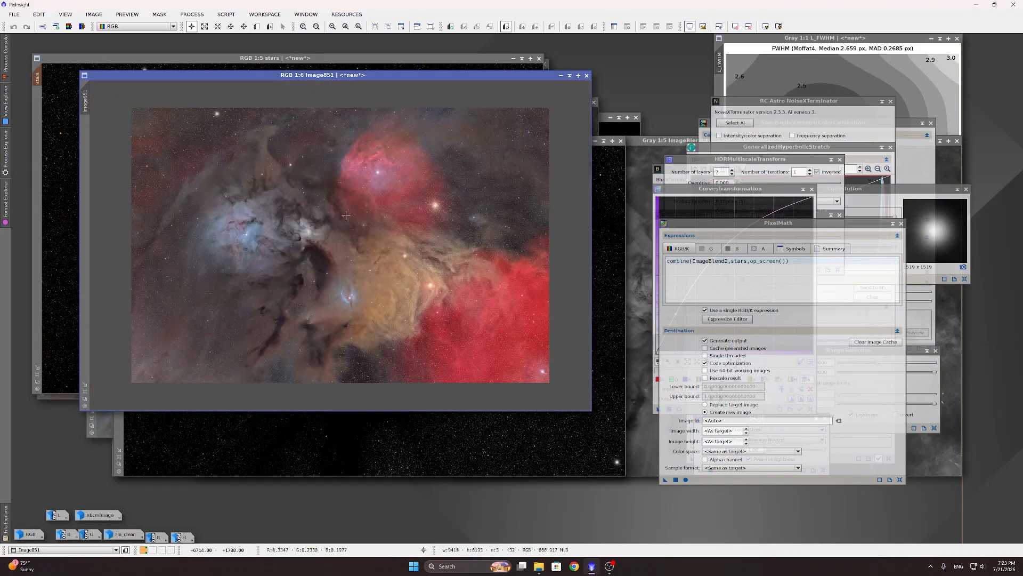
{"action": "scroll", "coordinate": [342, 228], "scroll_direction": "up", "scroll_amount": 1}
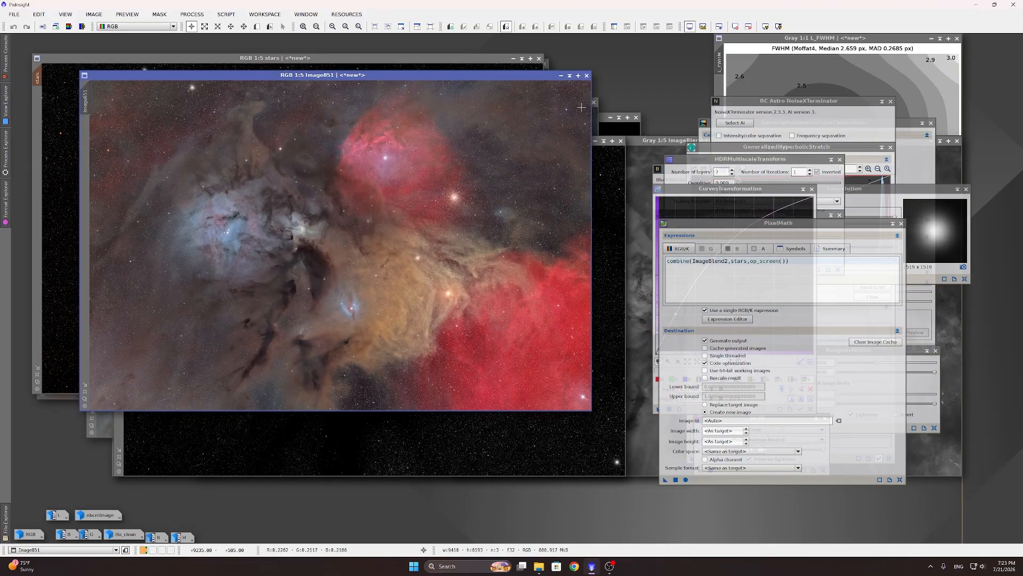
{"action": "scroll", "coordinate": [383, 234], "scroll_direction": "up", "scroll_amount": 3}
{"action": "scroll", "coordinate": [382, 233], "scroll_direction": "down", "scroll_amount": 3}
{"action": "scroll", "coordinate": [325, 216], "scroll_direction": "up", "scroll_amount": 4}
{"action": "scroll", "coordinate": [317, 215], "scroll_direction": "down", "scroll_amount": 2}
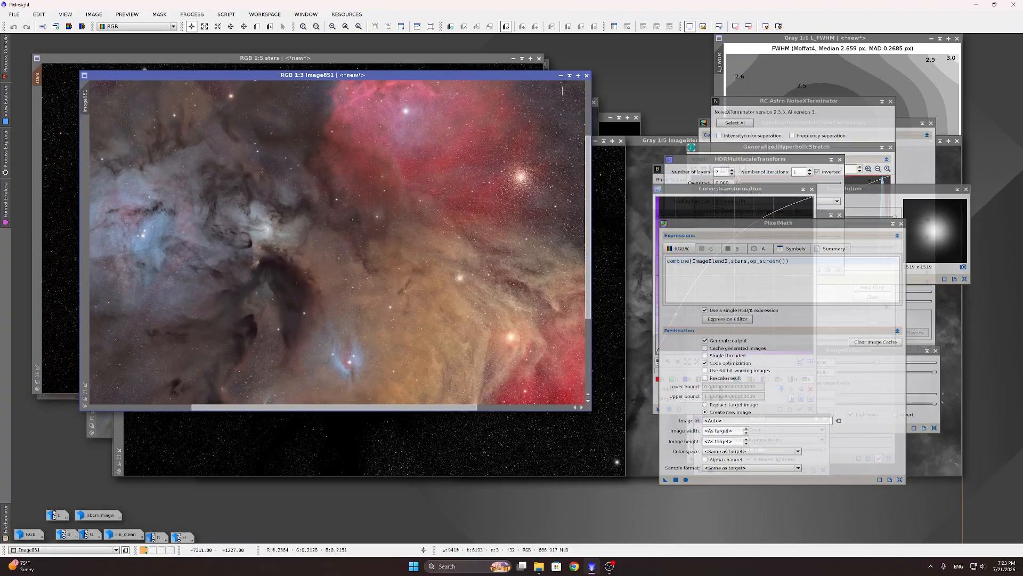
{"action": "left_click", "coordinate": [586, 75]}
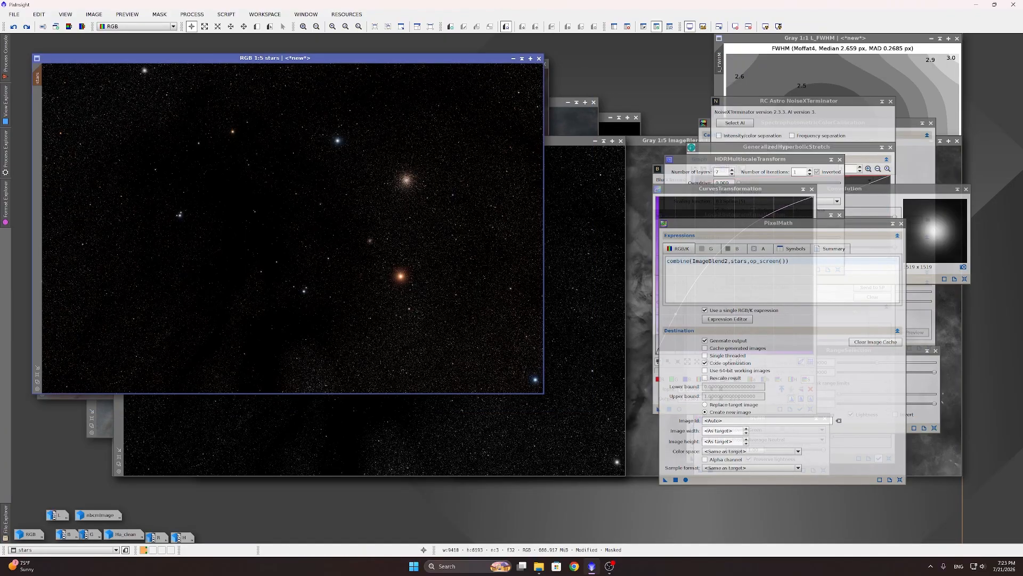
{"action": "left_click", "coordinate": [547, 109]}
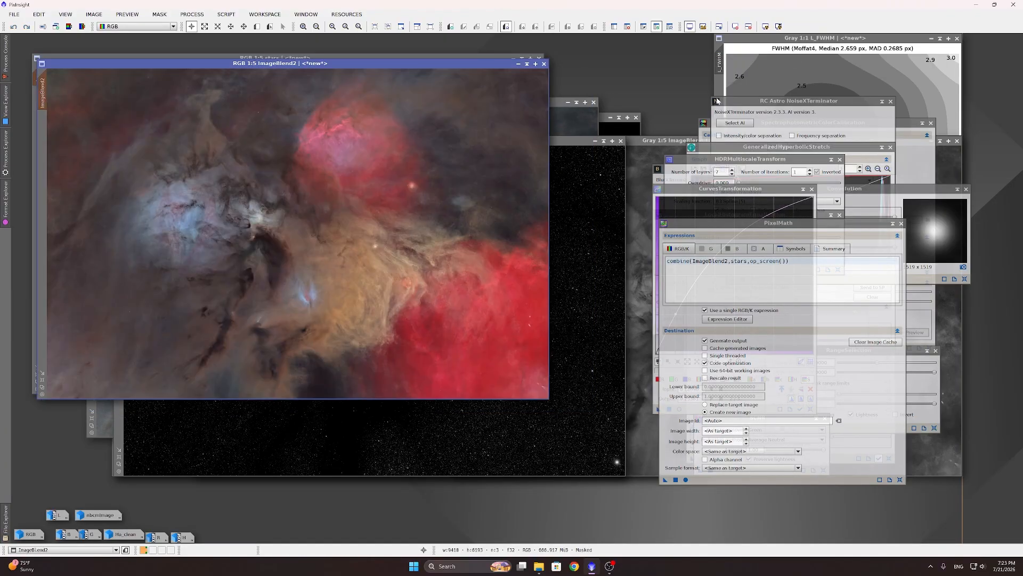
Step: Set NoiseXTerminator to separate intensity and color, with Denoise Intensity 0.50 and Color 0.70
{"action": "left_click", "coordinate": [699, 167]}
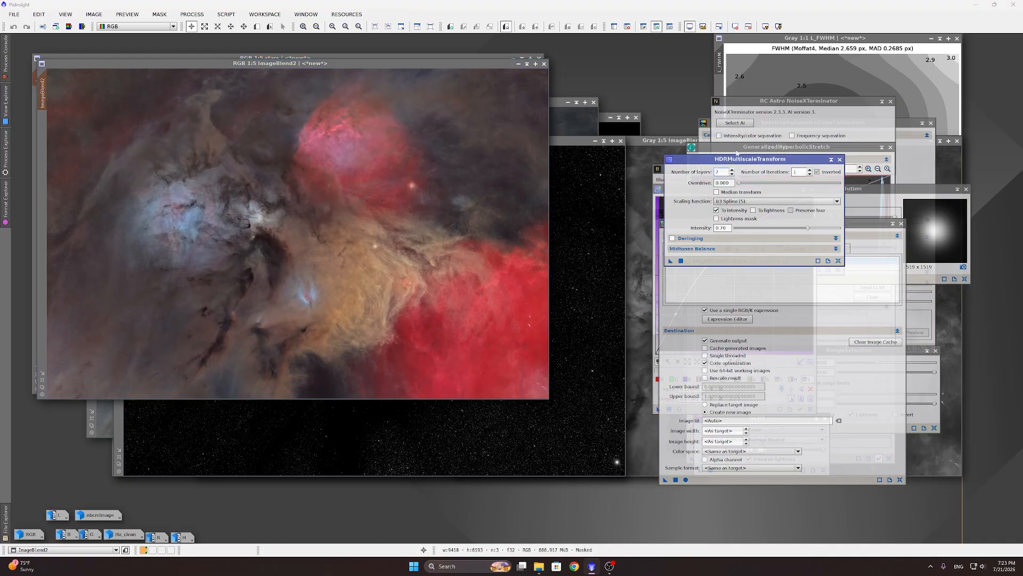
{"action": "left_click", "coordinate": [773, 103]}
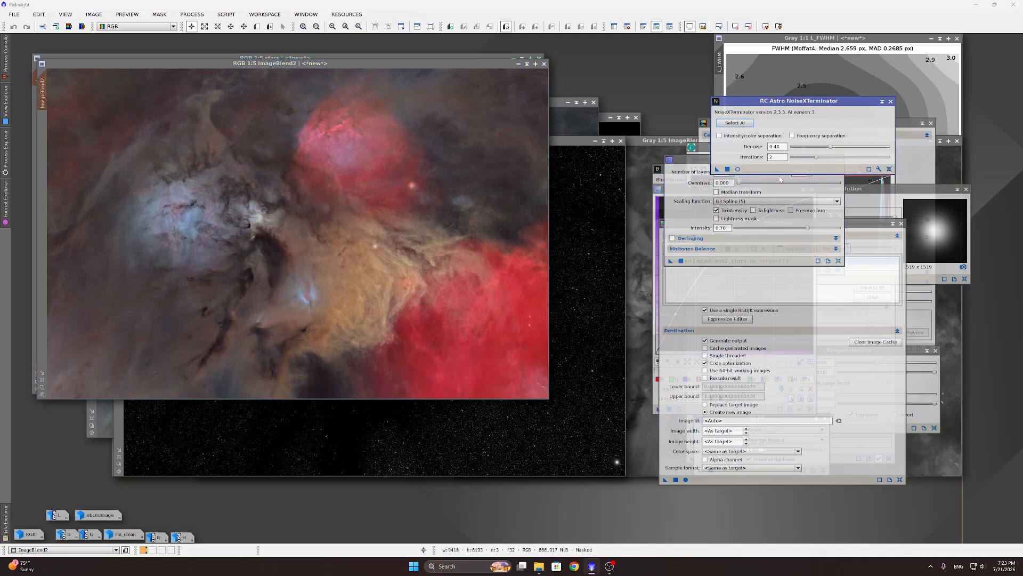
{"action": "left_click", "coordinate": [302, 240]}
{"action": "scroll", "coordinate": [301, 240], "scroll_direction": "up", "scroll_amount": 2}
{"action": "scroll", "coordinate": [306, 237], "scroll_direction": "down", "scroll_amount": 3}
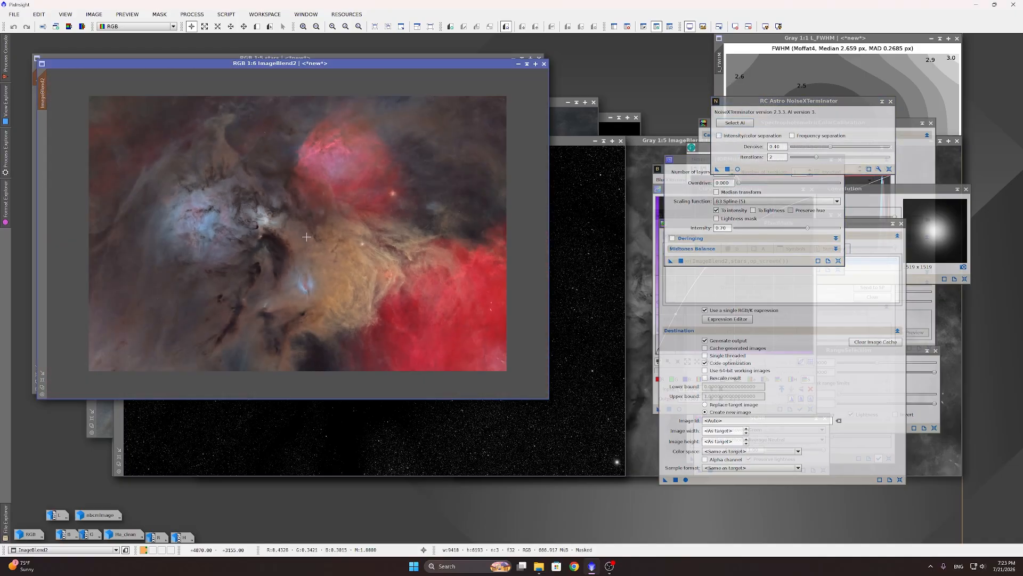
{"action": "scroll", "coordinate": [307, 237], "scroll_direction": "up", "scroll_amount": 1}
{"action": "left_click", "coordinate": [737, 137]}
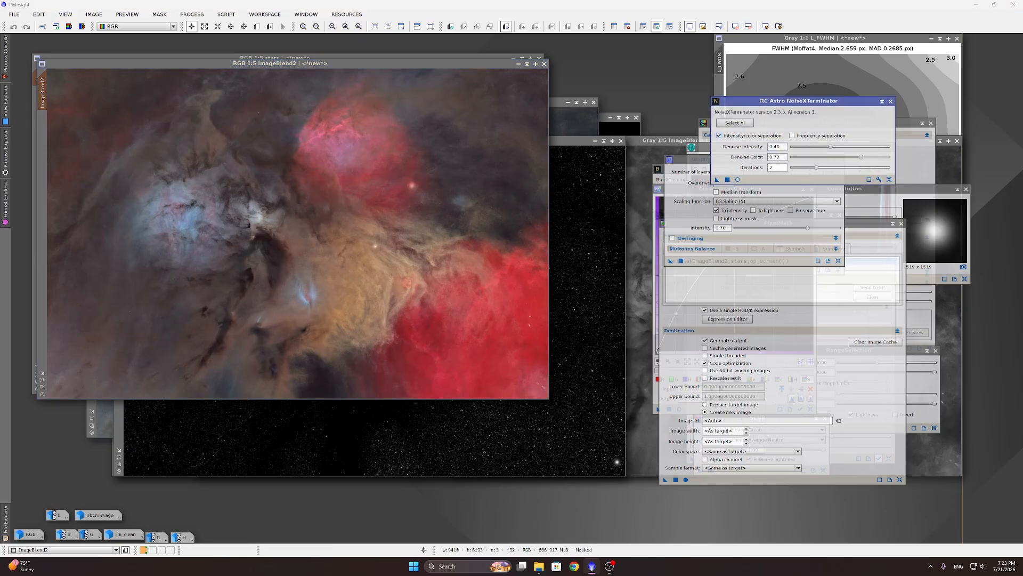
{"action": "left_click", "coordinate": [778, 146]}
{"action": "key", "text": "Tab"}
Step: Remove ImageBlend2's mask, denoise it with NoiseXTerminator, and rerun the PixelMath screen blend
{"action": "left_click", "coordinate": [159, 15]}
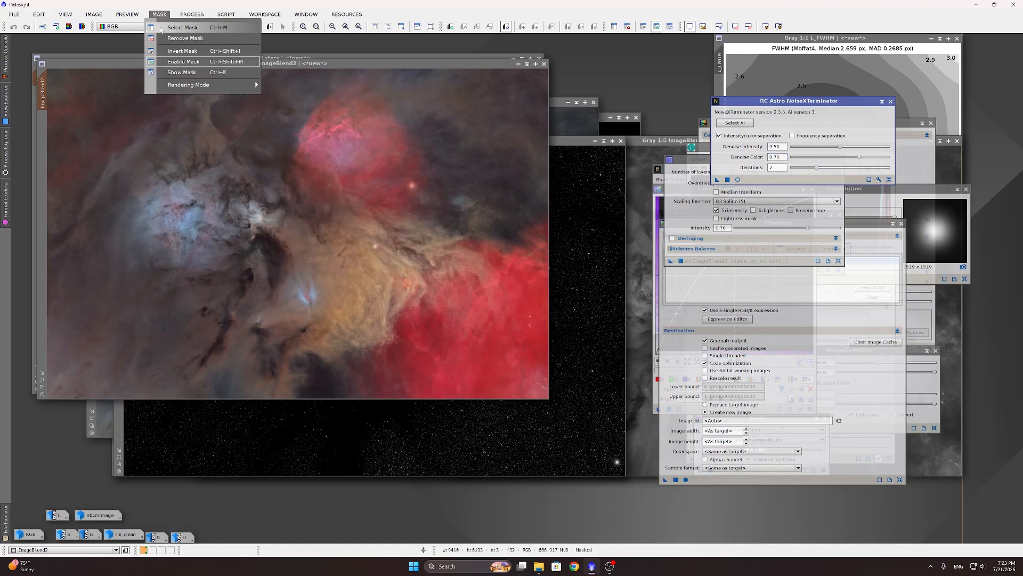
{"action": "left_click", "coordinate": [184, 41]}
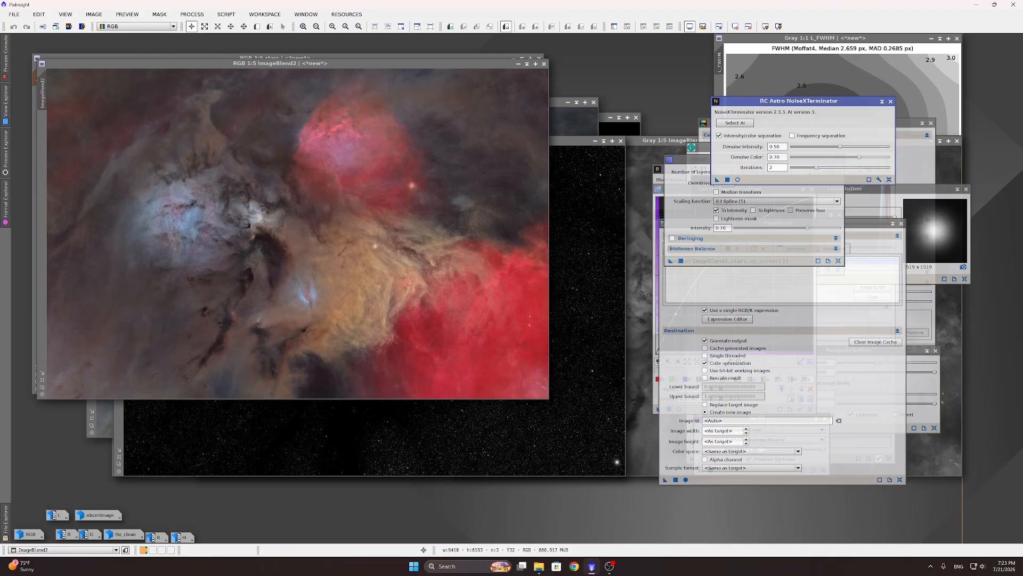
{"action": "left_click", "coordinate": [727, 181]}
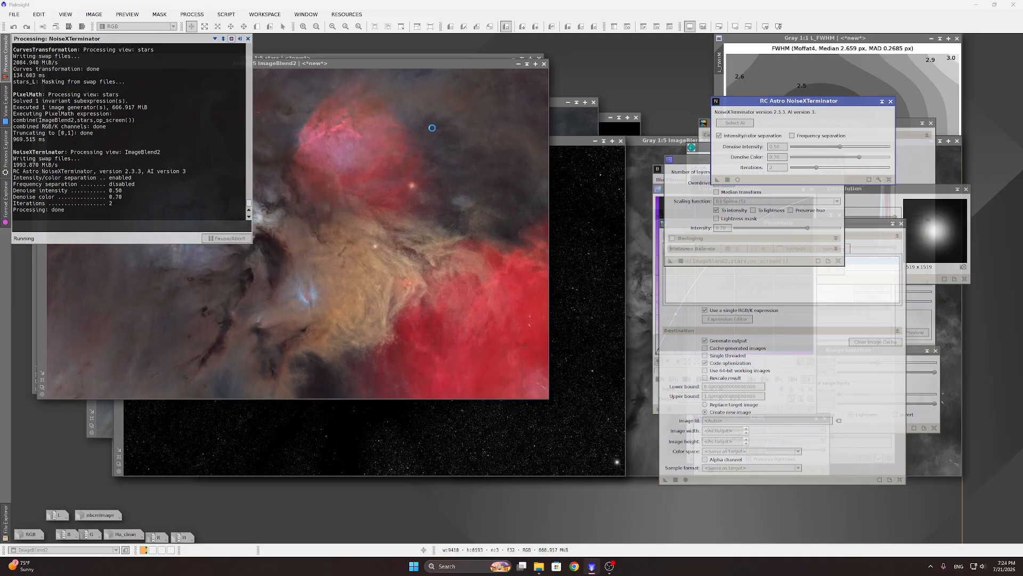
{"action": "scroll", "coordinate": [342, 190], "scroll_direction": "up", "scroll_amount": 4}
{"action": "scroll", "coordinate": [340, 192], "scroll_direction": "down", "scroll_amount": 2}
{"action": "scroll", "coordinate": [340, 191], "scroll_direction": "down", "scroll_amount": 2}
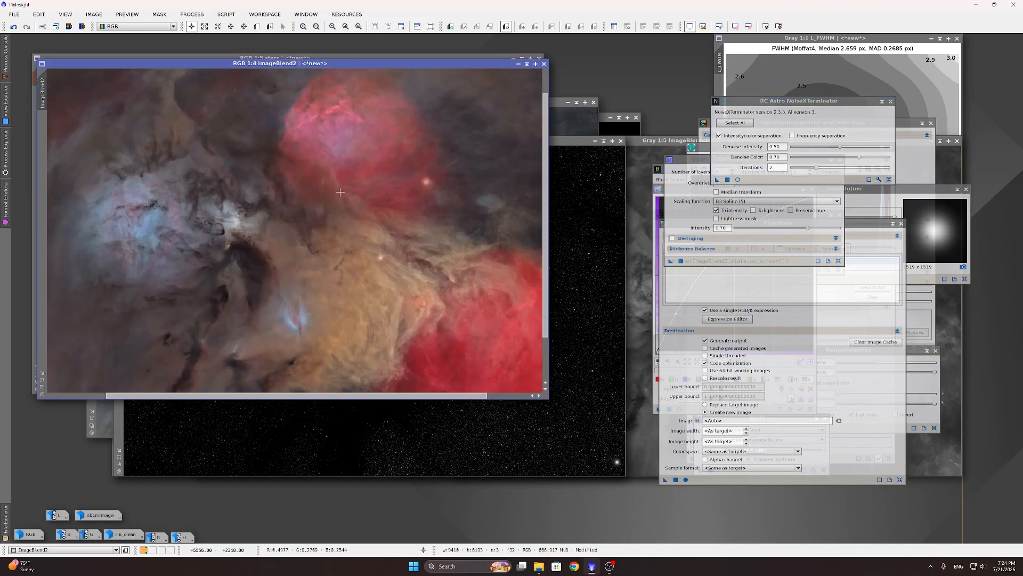
{"action": "left_click", "coordinate": [678, 480]}
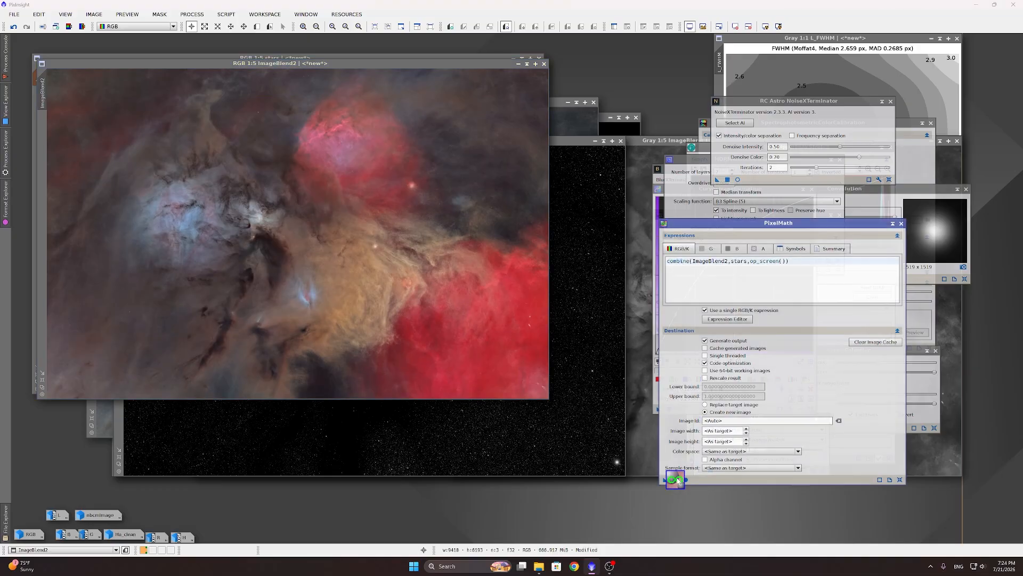